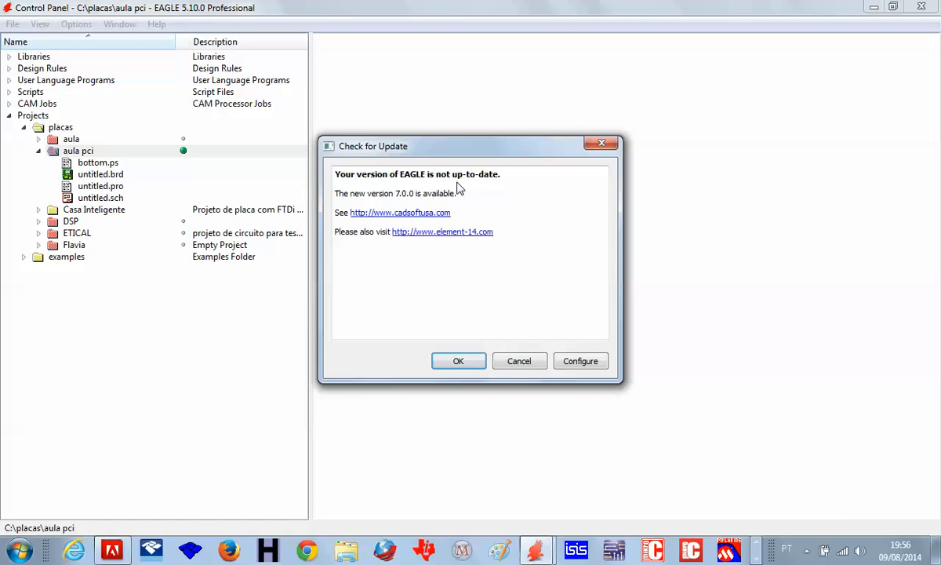
Step: Dismiss the update notice and collapse the aula pci and placas folders in the project tree
{"action": "left_click", "coordinate": [521, 362]}
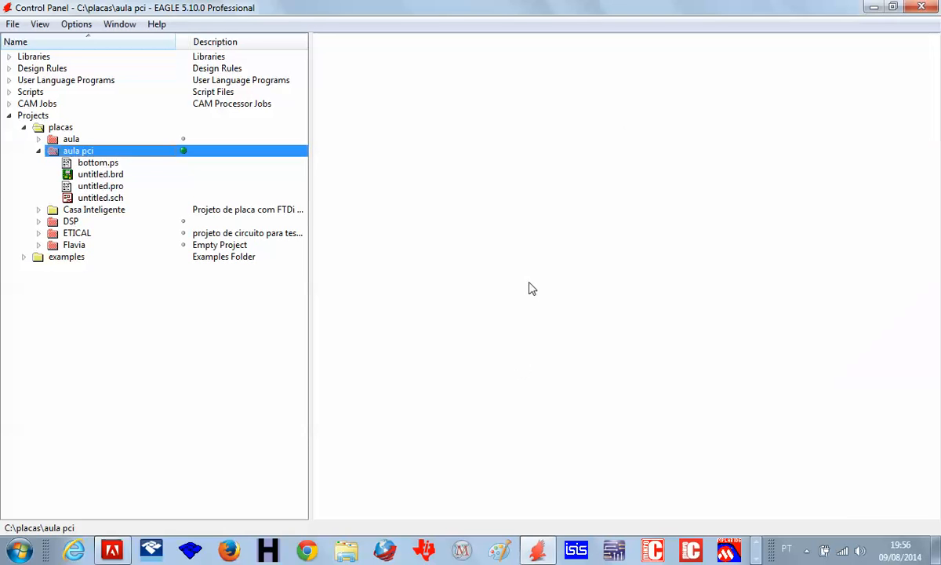
{"action": "left_click", "coordinate": [38, 151]}
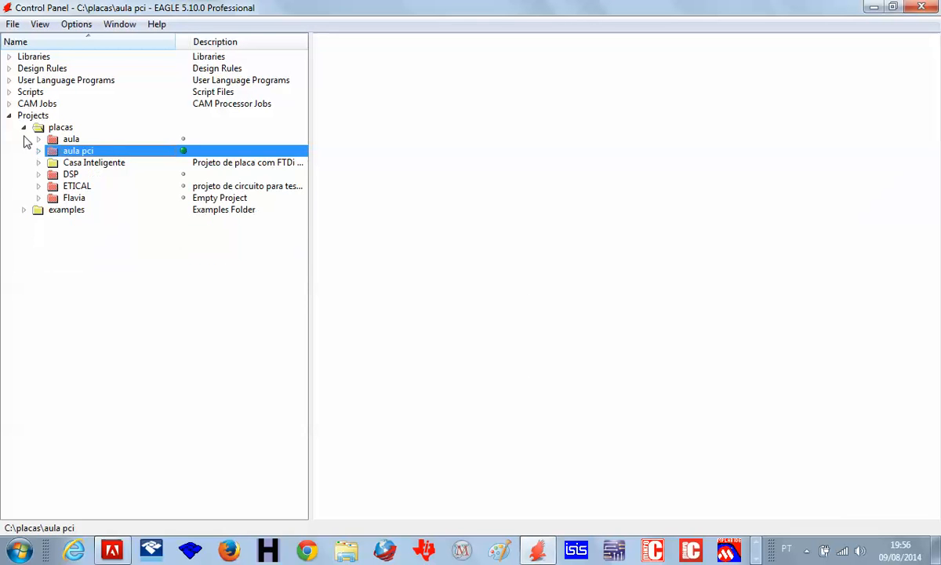
{"action": "left_click", "coordinate": [23, 128]}
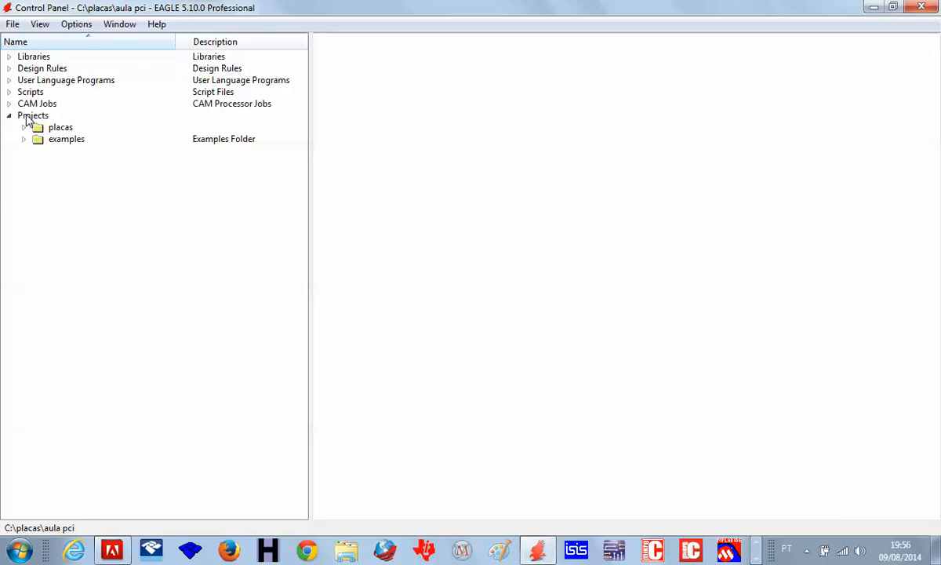
{"action": "right_click", "coordinate": [26, 118]}
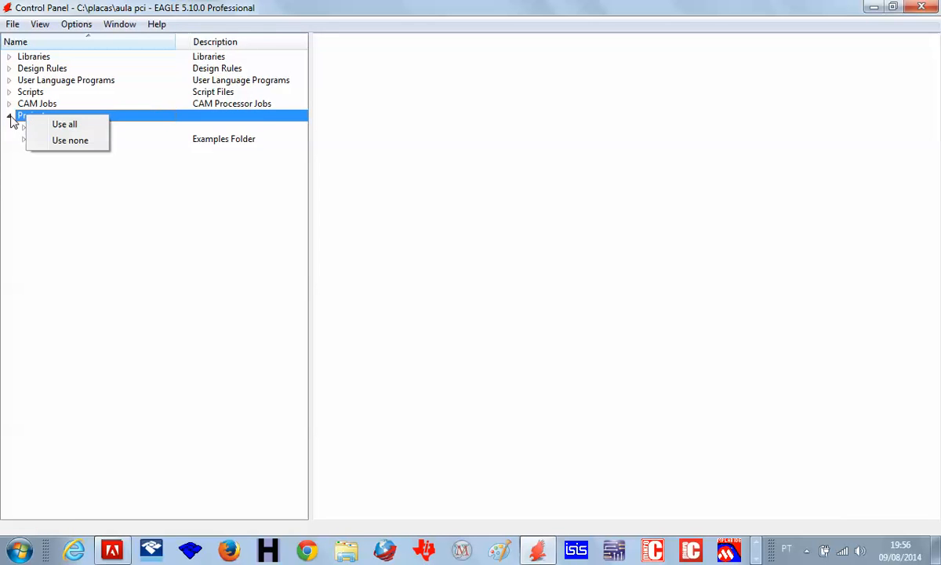
{"action": "left_click", "coordinate": [8, 117]}
{"action": "left_click", "coordinate": [8, 117]}
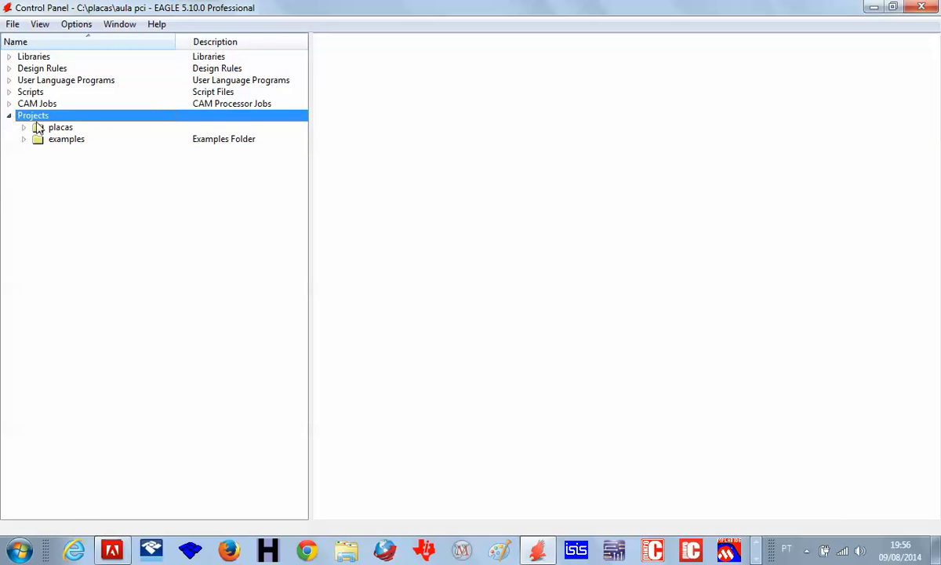
Step: Create a new project in the placas folder and name it Aula Eagle
{"action": "left_click", "coordinate": [12, 24]}
{"action": "mouse_move", "coordinate": [34, 47]}
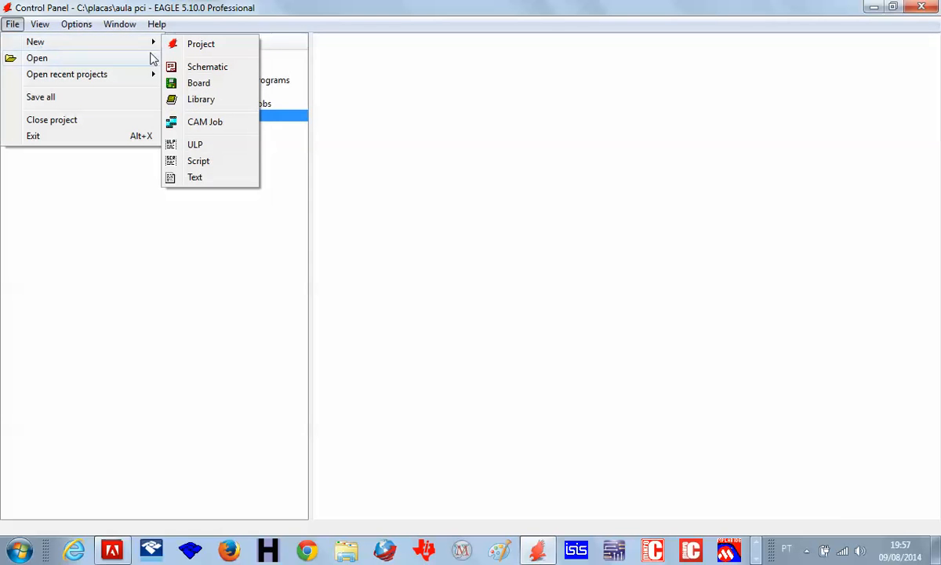
{"action": "left_click", "coordinate": [198, 49]}
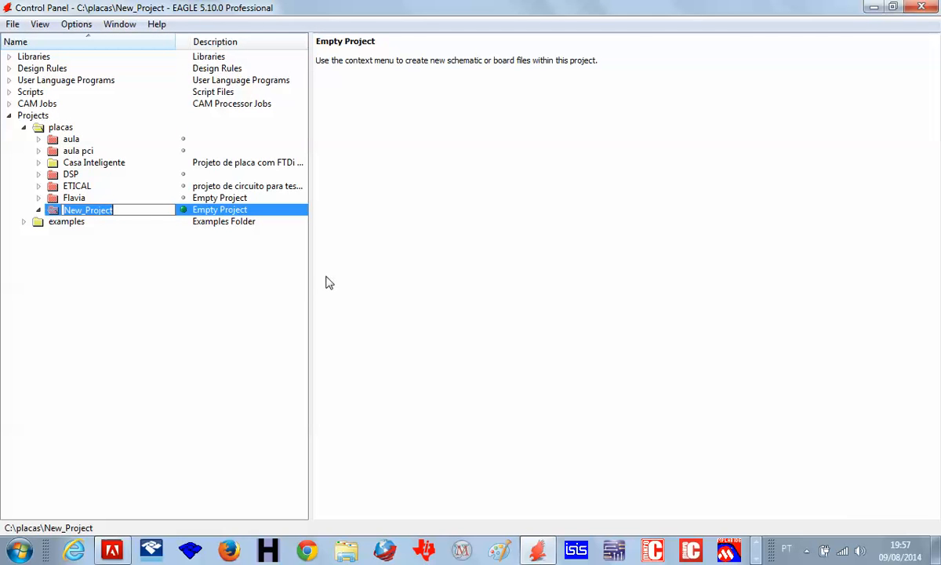
{"action": "type", "text": "Aula"}
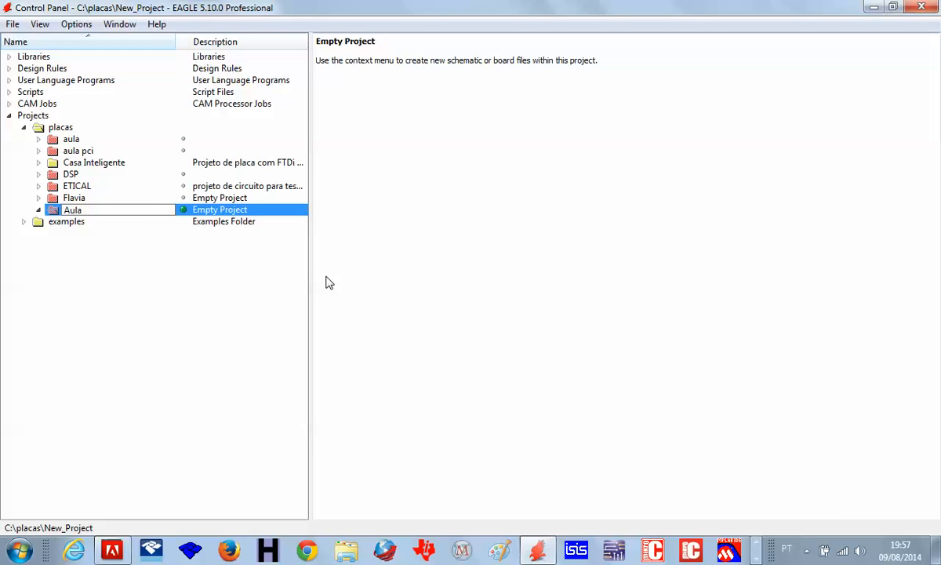
{"action": "type", "text": "gle"}
{"action": "key", "text": "Return"}
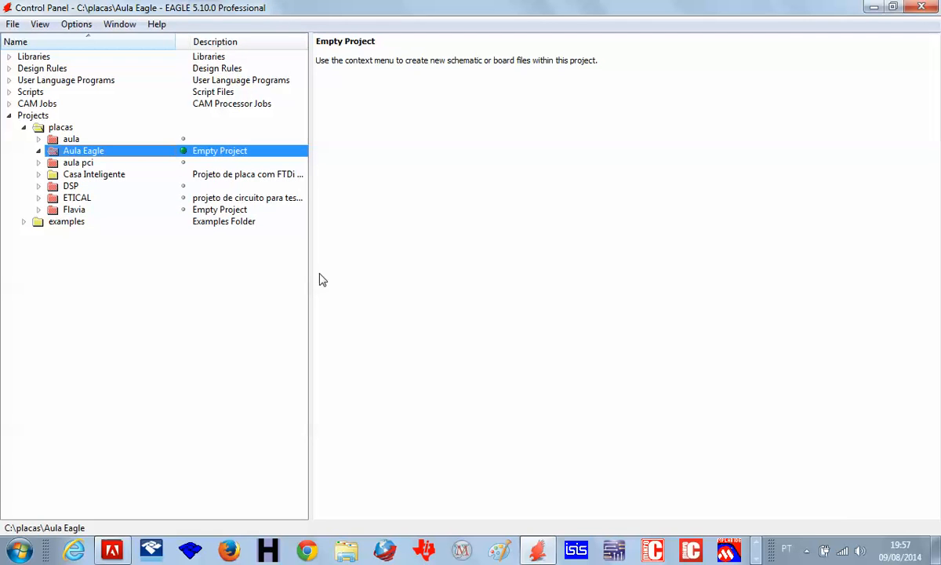
Step: Set the description of the Aula Eagle project to "Aula sobre o CAD Eagle"
{"action": "right_click", "coordinate": [237, 154]}
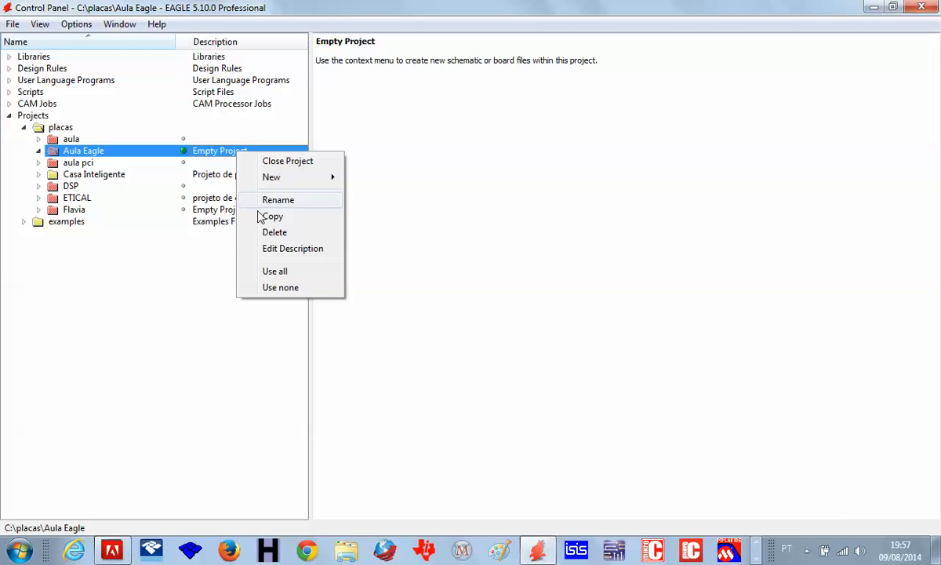
{"action": "left_click", "coordinate": [314, 248]}
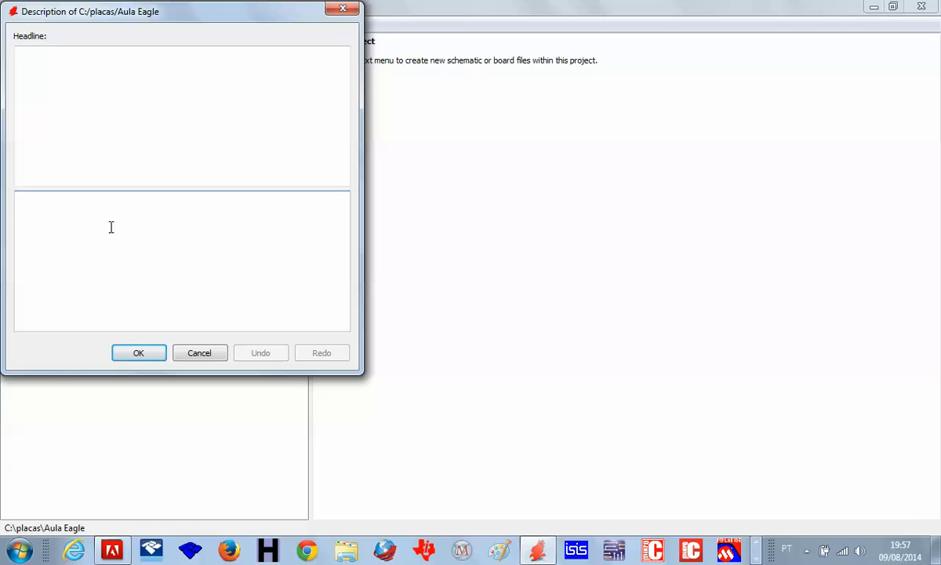
{"action": "type", "text": "Aula "}
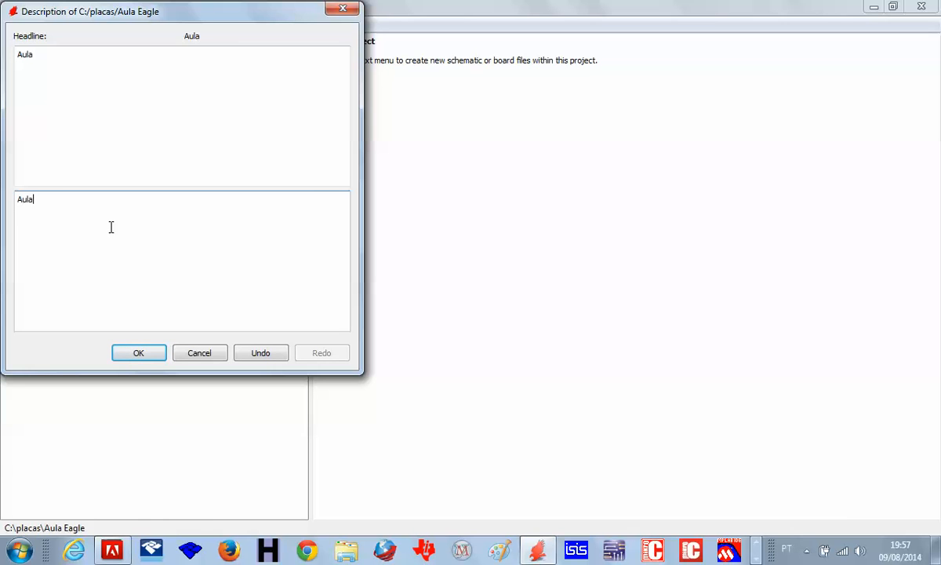
{"action": "type", "text": "sobre o CAD"}
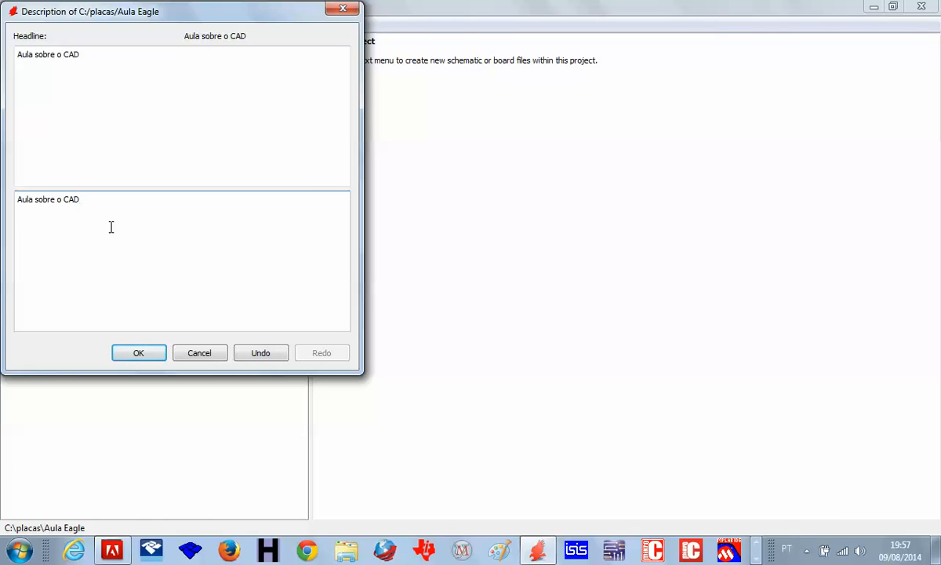
{"action": "type", "text": " Eagle"}
{"action": "left_click", "coordinate": [129, 353]}
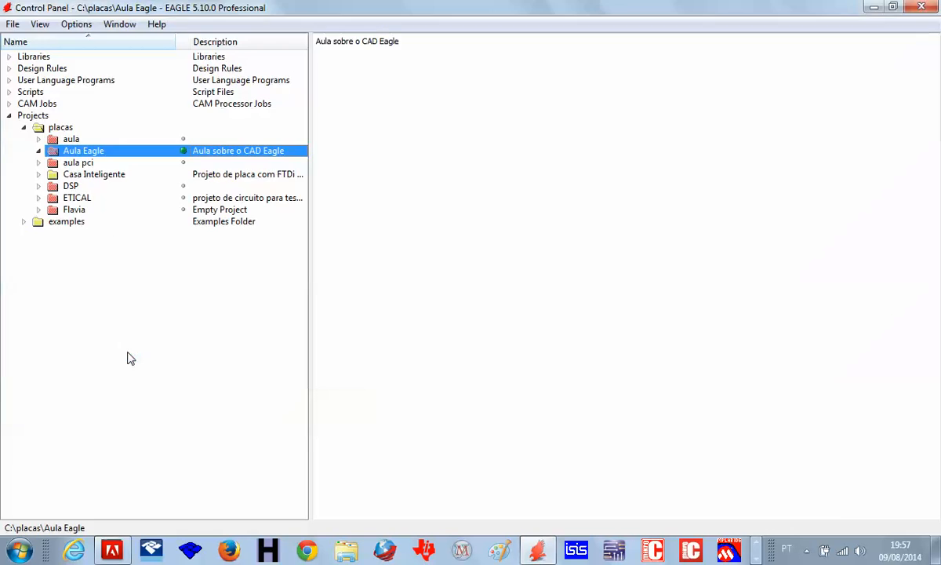
Step: Create a new schematic inside the Aula Eagle project and maximize its editor window
{"action": "right_click", "coordinate": [55, 152]}
{"action": "mouse_move", "coordinate": [103, 177]}
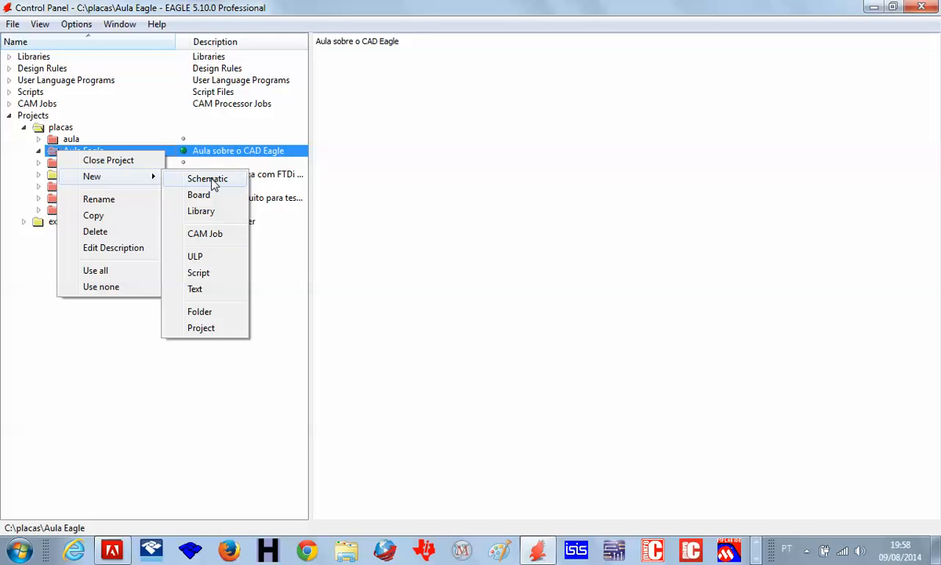
{"action": "left_click", "coordinate": [212, 180]}
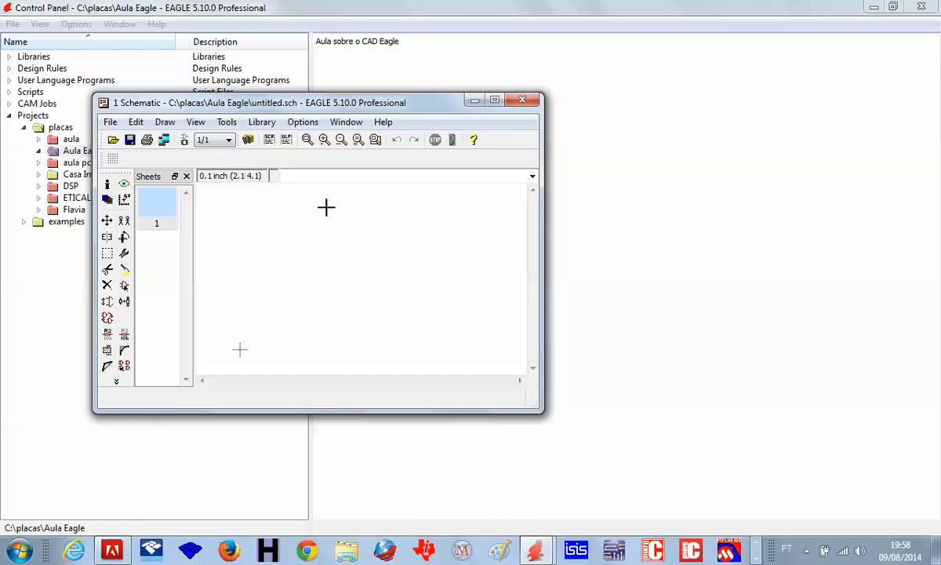
{"action": "left_click", "coordinate": [497, 102]}
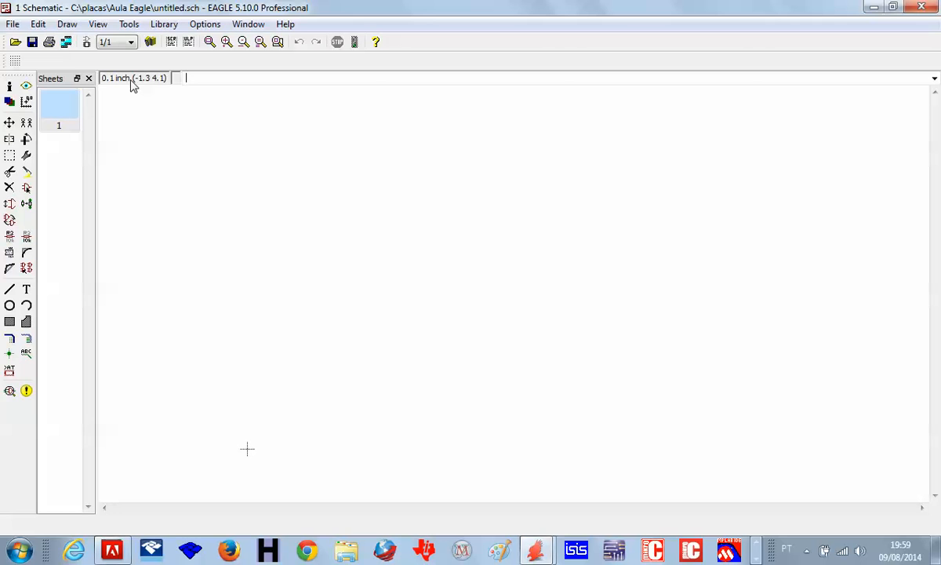
Step: Review the schematic's grid settings and the available size units, leaving everything as it is
{"action": "left_click", "coordinate": [100, 25]}
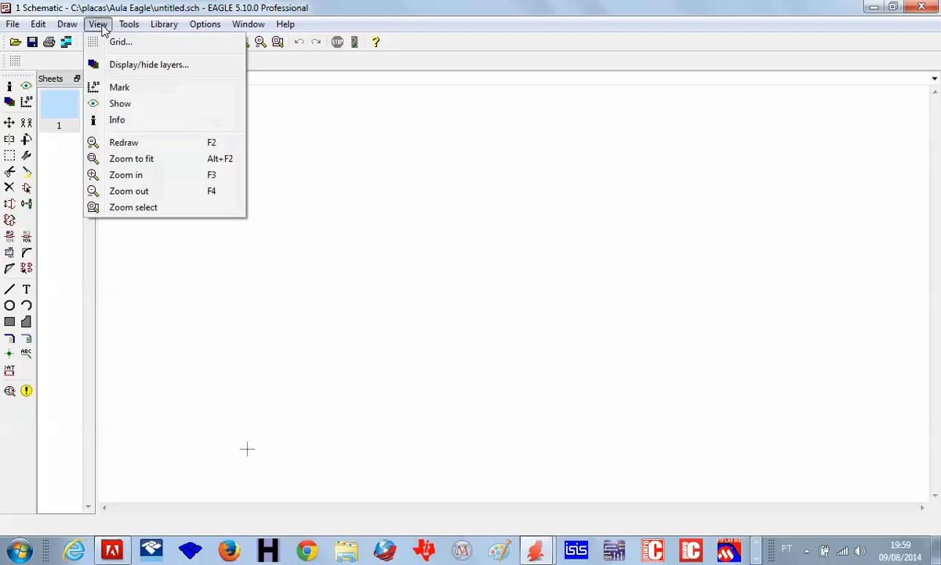
{"action": "left_click", "coordinate": [118, 44]}
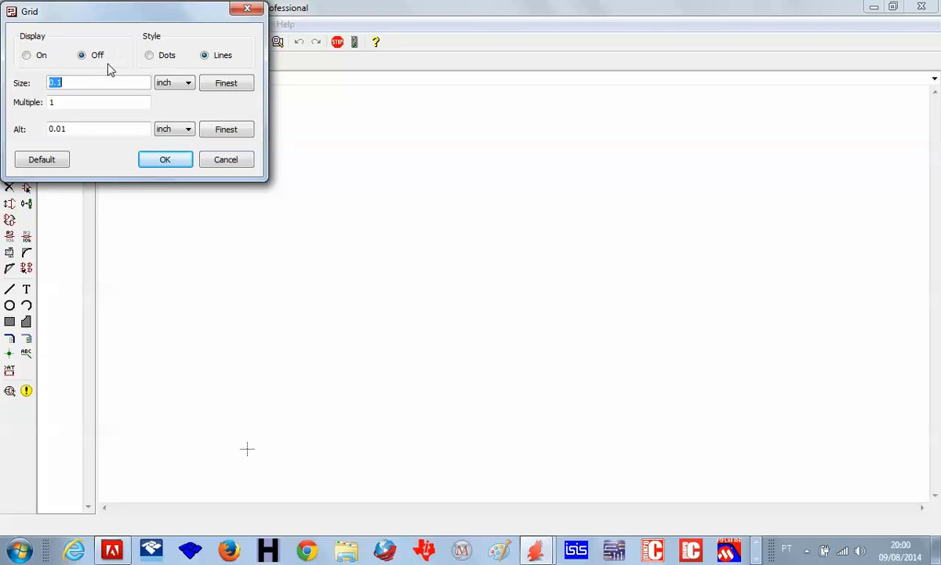
{"action": "left_click", "coordinate": [186, 85]}
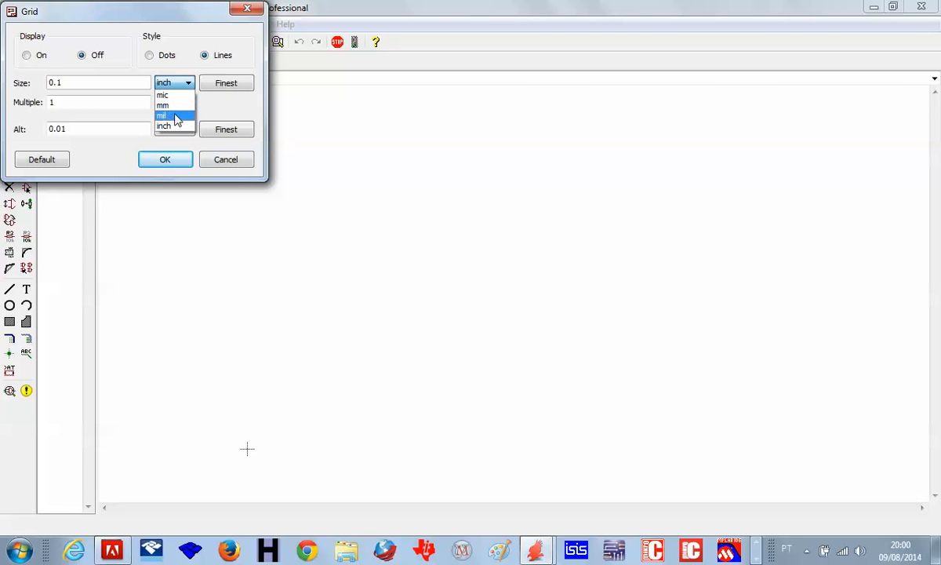
{"action": "left_click", "coordinate": [208, 103]}
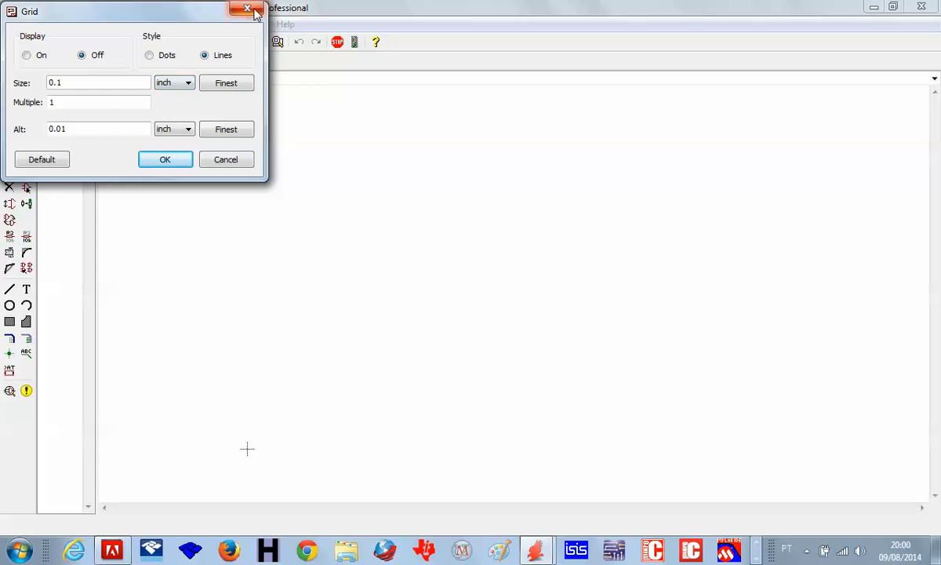
{"action": "left_click", "coordinate": [250, 10]}
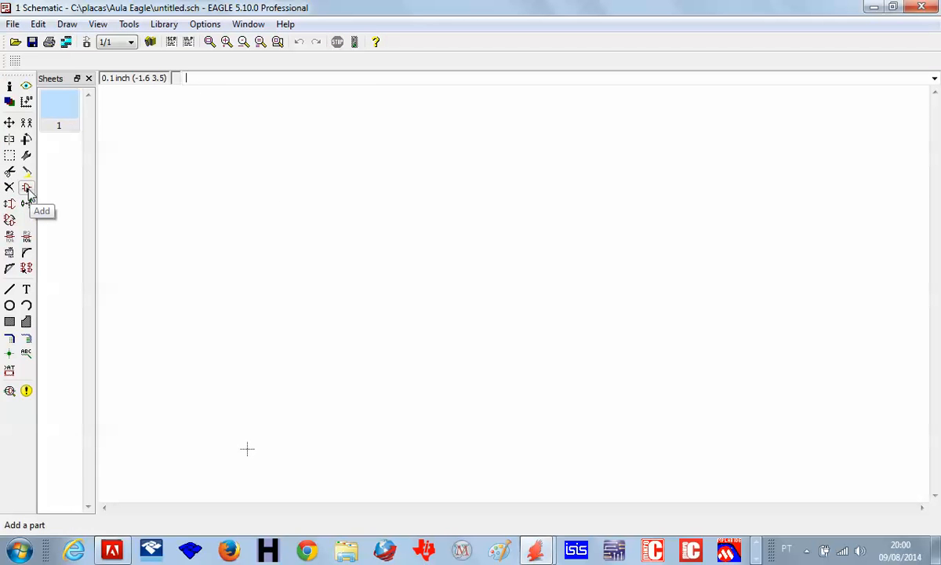
Step: Find the A4L-LOC landscape frame in the frames library as the part to add and enlarge its preview
{"action": "left_click", "coordinate": [26, 189]}
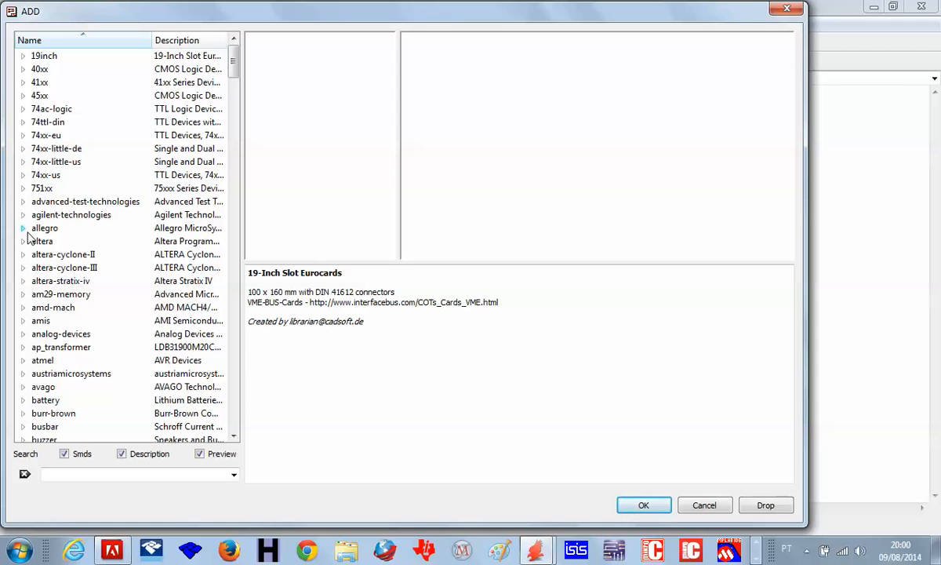
{"action": "left_click", "coordinate": [233, 424]}
{"action": "left_click", "coordinate": [233, 424]}
{"action": "left_click", "coordinate": [233, 424]}
{"action": "left_click", "coordinate": [233, 424]}
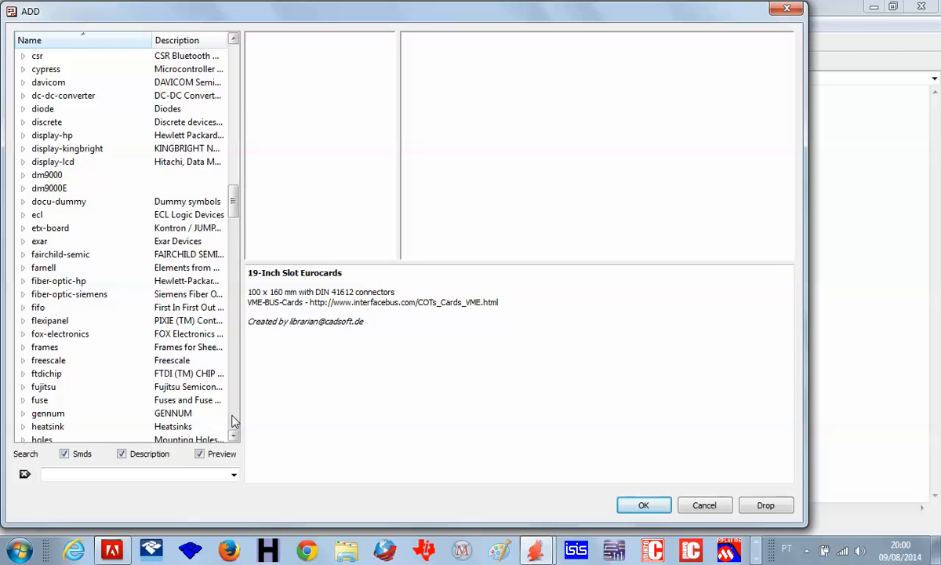
{"action": "left_click", "coordinate": [233, 424]}
{"action": "left_click", "coordinate": [232, 73]}
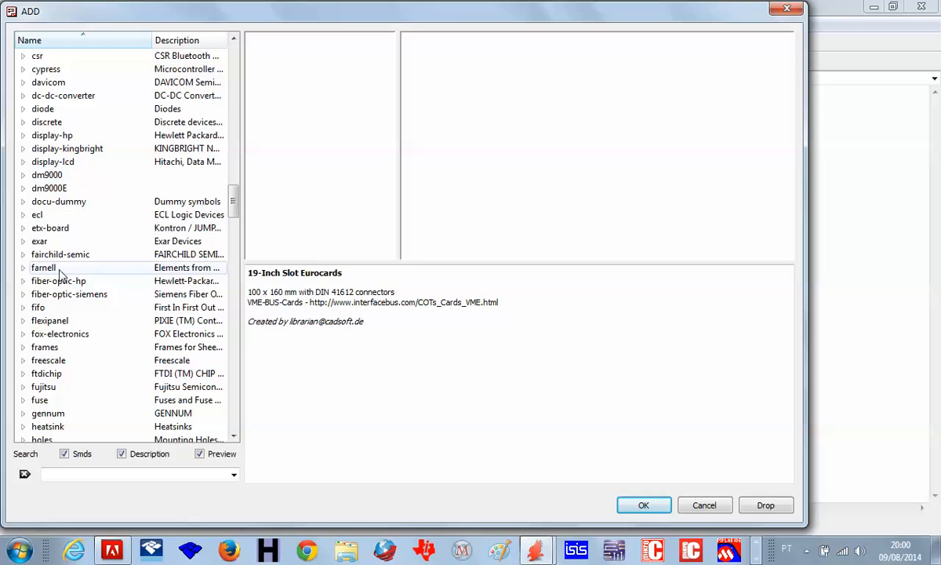
{"action": "left_click", "coordinate": [24, 348]}
{"action": "left_click", "coordinate": [74, 150]}
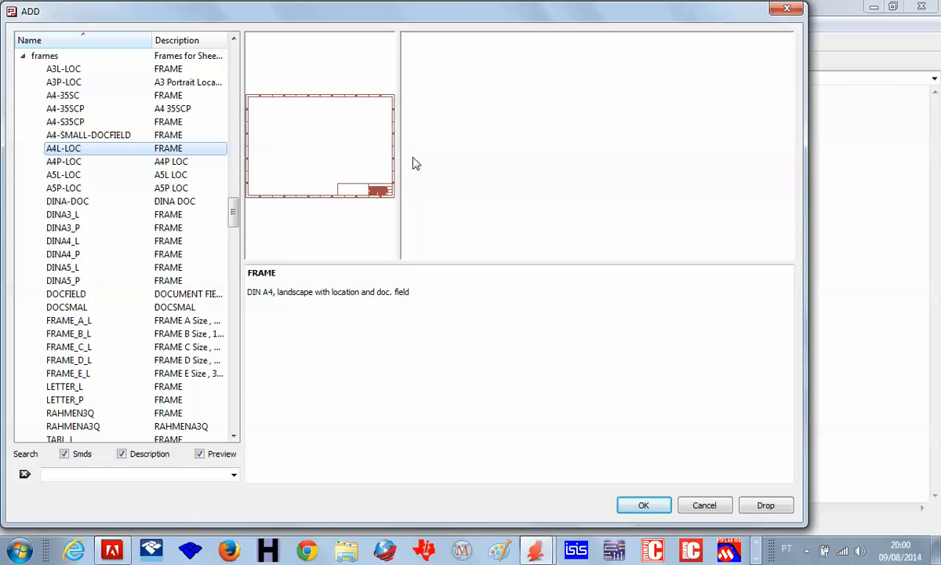
{"action": "left_click_drag", "start_coordinate": [397, 204], "coordinate": [573, 207]}
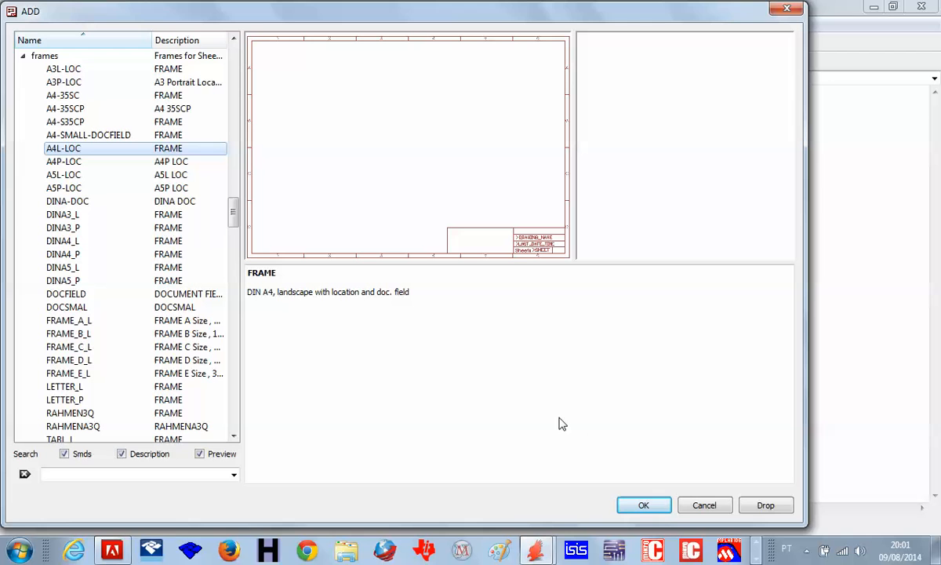
Step: Place one A4L-LOC frame with its lower-left corner on the schematic origin and end the Add command
{"action": "left_click", "coordinate": [643, 505]}
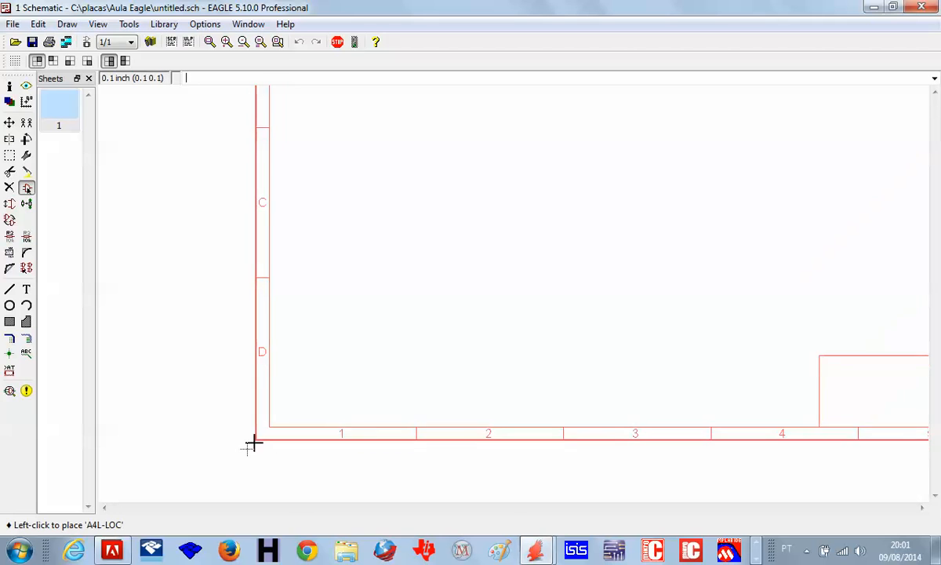
{"action": "left_click", "coordinate": [244, 446]}
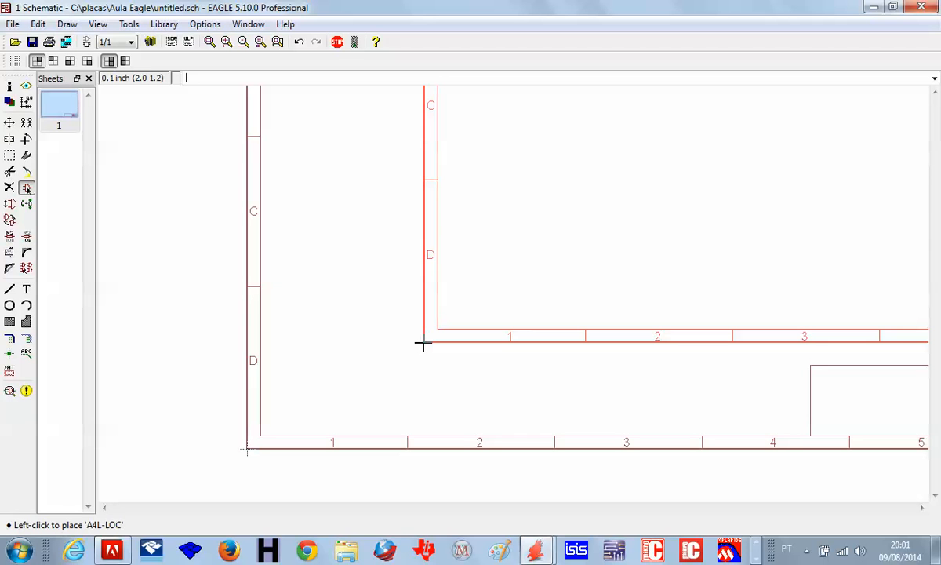
{"action": "left_click", "coordinate": [337, 42]}
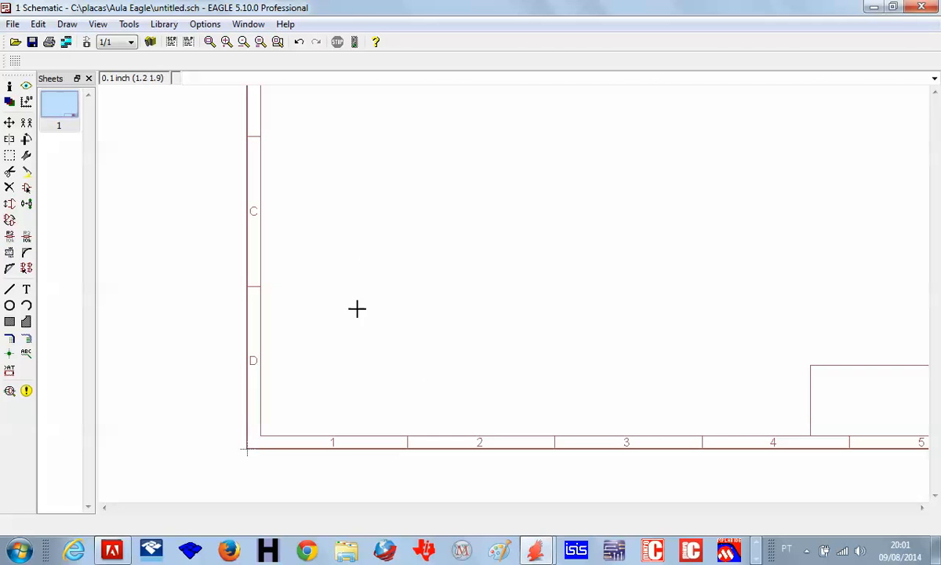
{"action": "left_click", "coordinate": [209, 43]}
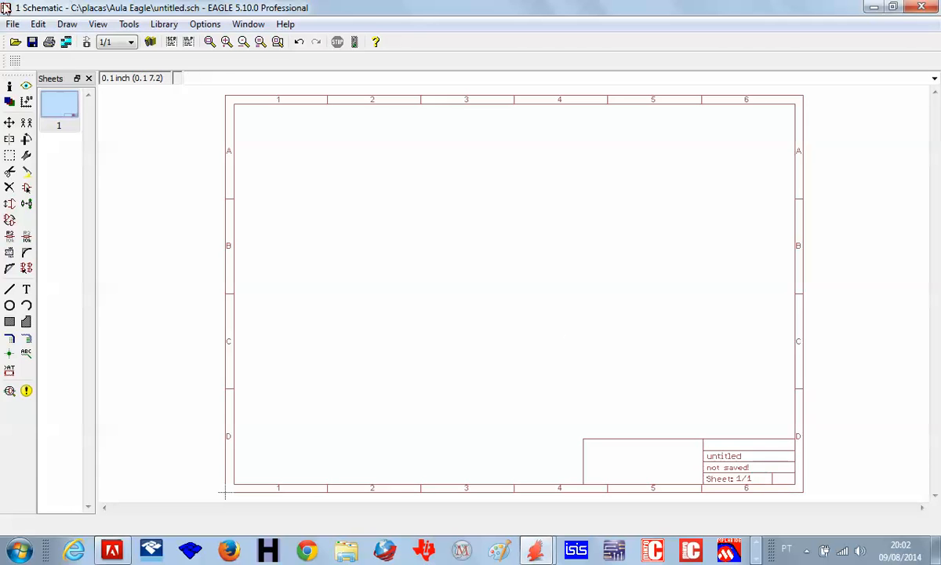
Step: Save the schematic as Fonte.sch in the Aula Eagle folder and redraw the sheet to refresh the title block
{"action": "left_click", "coordinate": [31, 43]}
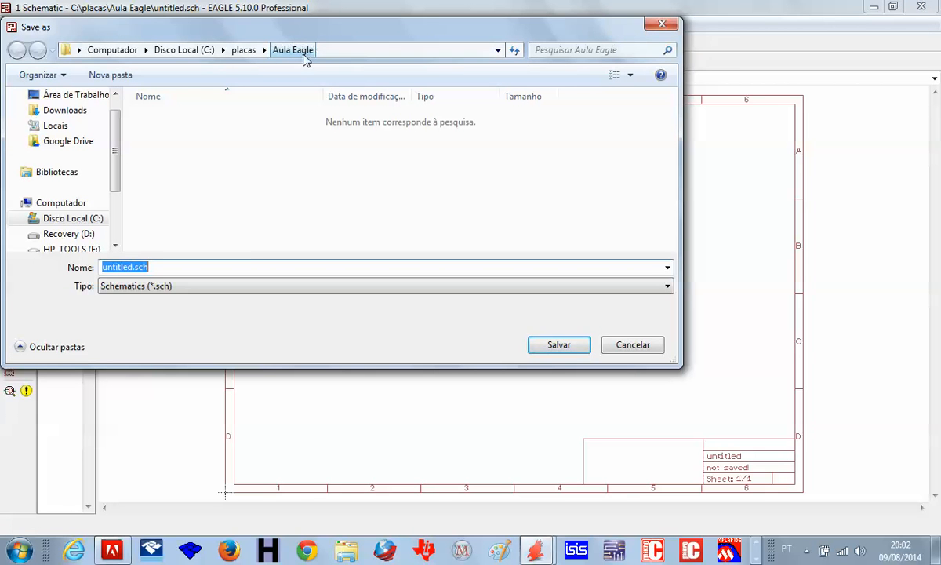
{"action": "key", "text": "Home"}
{"action": "key", "text": "Delete"}
{"action": "key", "text": "Delete"}
{"action": "key", "text": "Delete"}
{"action": "key", "text": "Delete"}
{"action": "key", "text": "Delete"}
{"action": "key", "text": "Delete"}
{"action": "key", "text": "Delete"}
{"action": "key", "text": "Delete"}
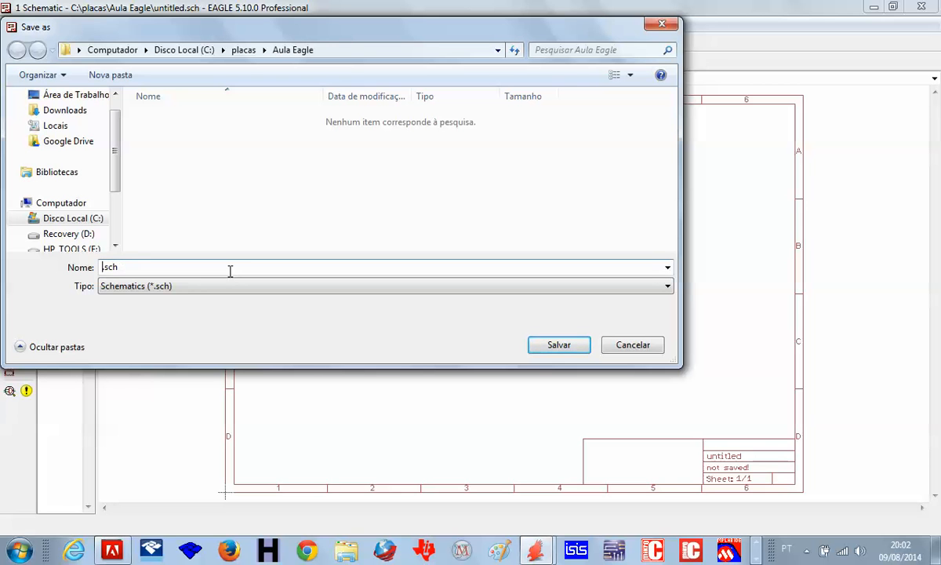
{"action": "type", "text": "Fonte"}
{"action": "left_click", "coordinate": [551, 345]}
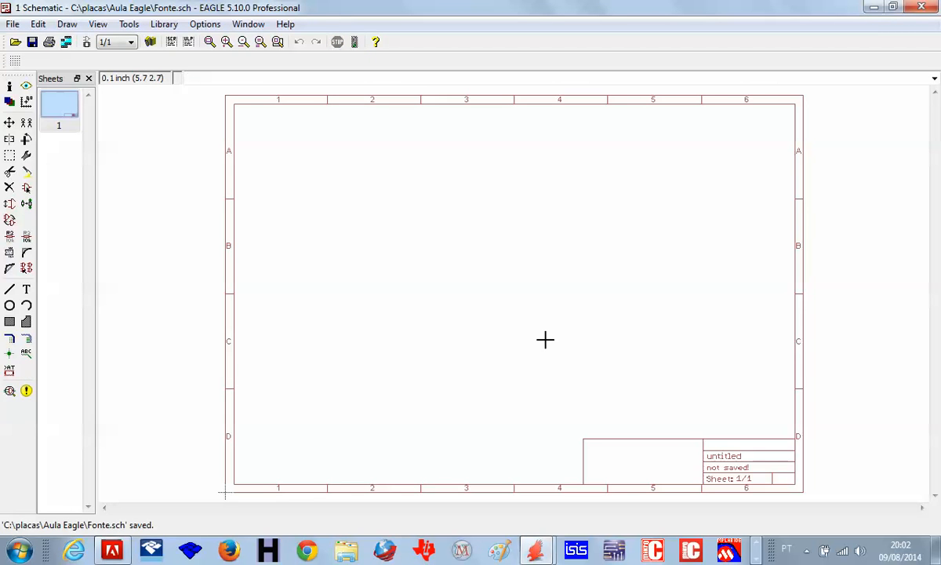
{"action": "left_click", "coordinate": [261, 43]}
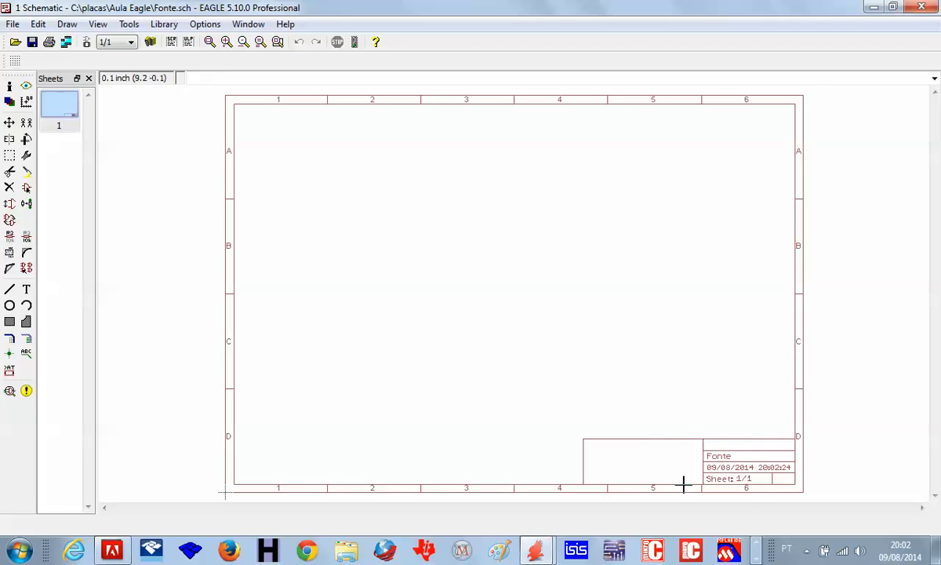
Step: Examine the title block in the frame's lower-right corner up close, and return to the full sheet view
{"action": "scroll", "coordinate": [750, 475], "scroll_direction": "up", "scroll_amount": 1}
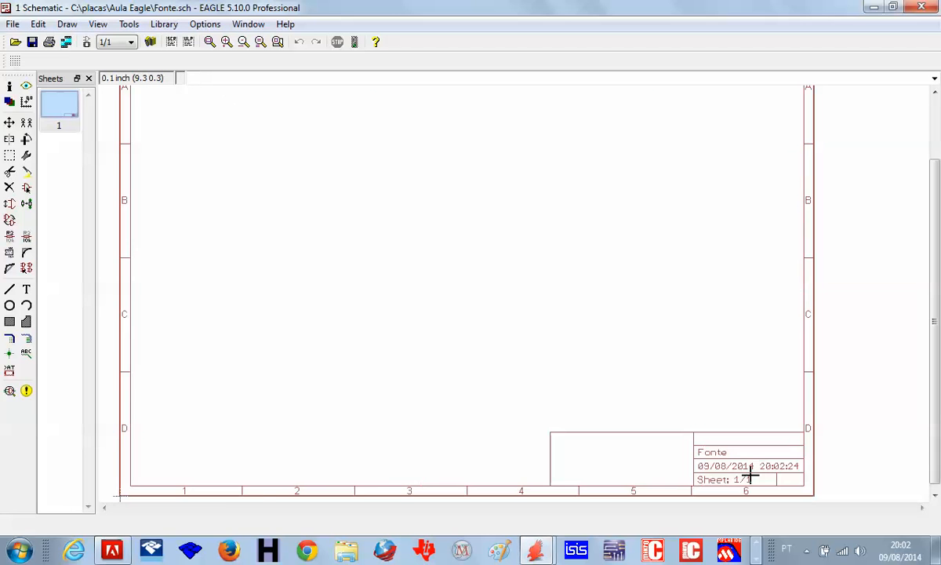
{"action": "scroll", "coordinate": [750, 475], "scroll_direction": "up", "scroll_amount": 4}
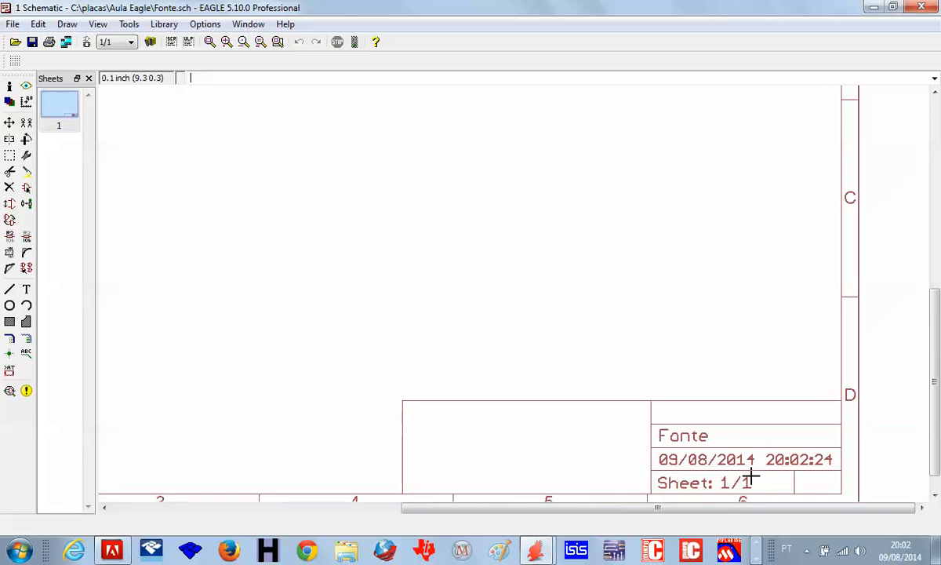
{"action": "scroll", "coordinate": [751, 476], "scroll_direction": "up", "scroll_amount": 2}
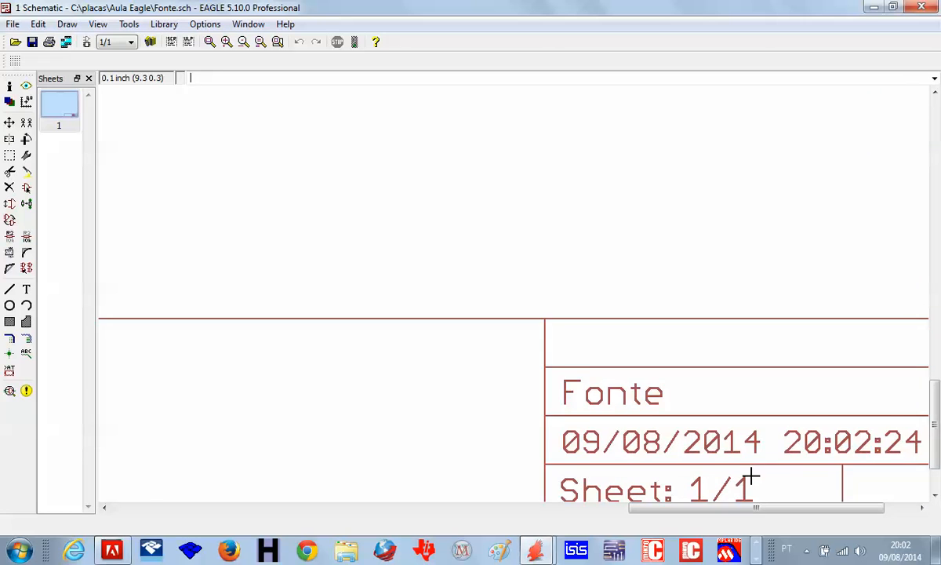
{"action": "scroll", "coordinate": [751, 476], "scroll_direction": "down", "scroll_amount": 4}
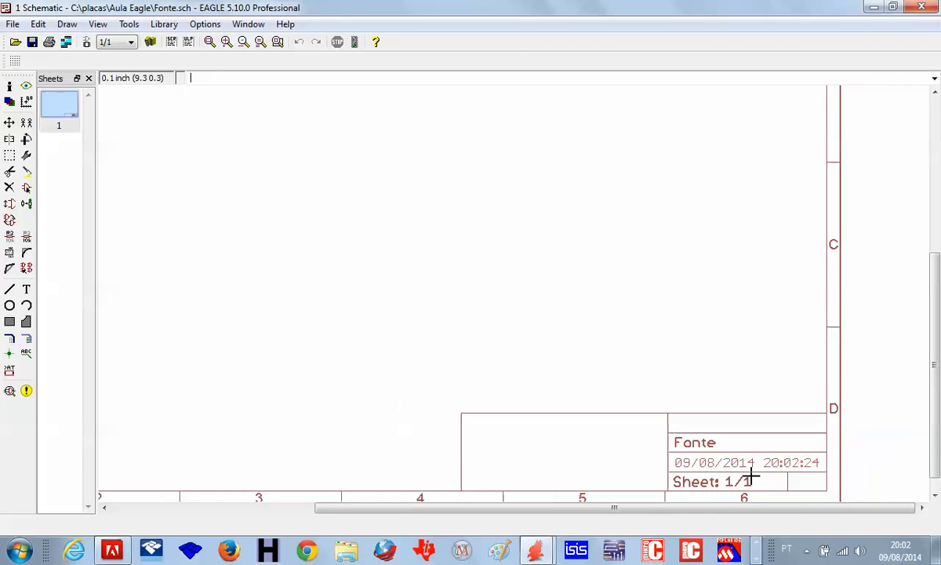
{"action": "left_click", "coordinate": [210, 43]}
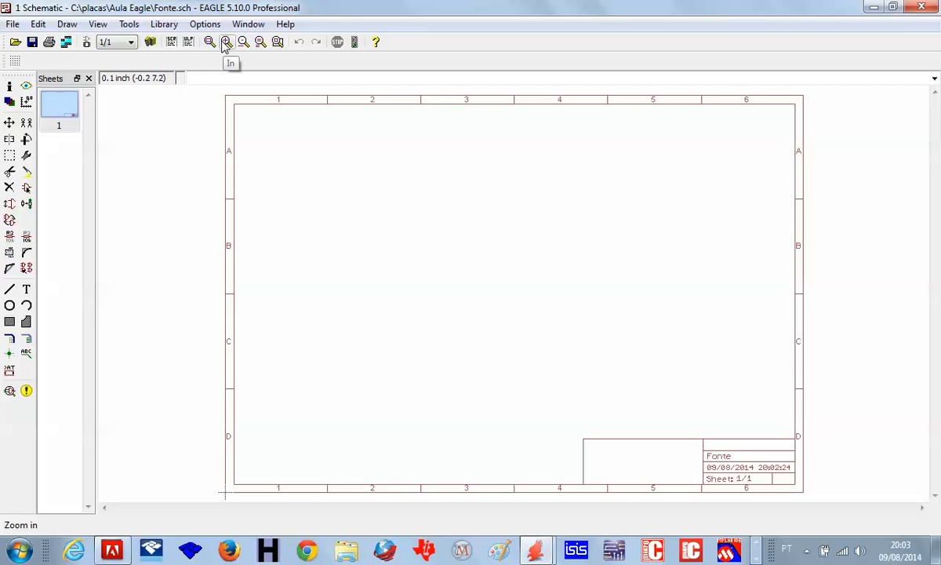
{"action": "left_click", "coordinate": [278, 42]}
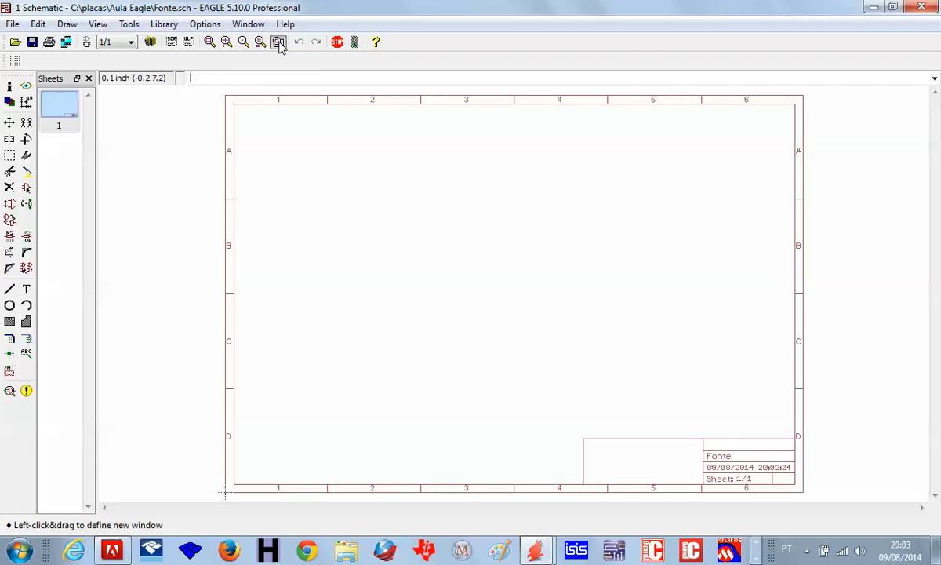
{"action": "left_click_drag", "start_coordinate": [573, 409], "coordinate": [815, 501]}
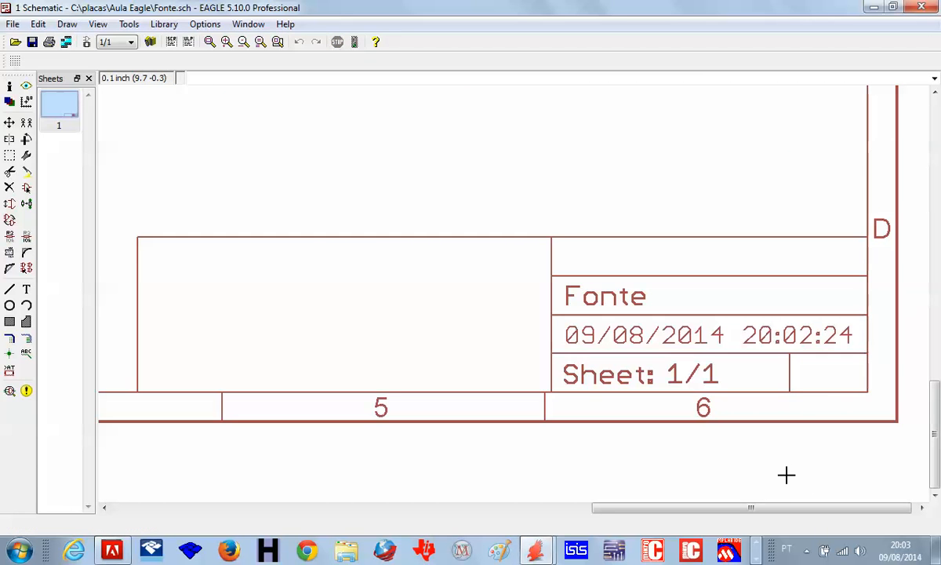
{"action": "left_click", "coordinate": [209, 43]}
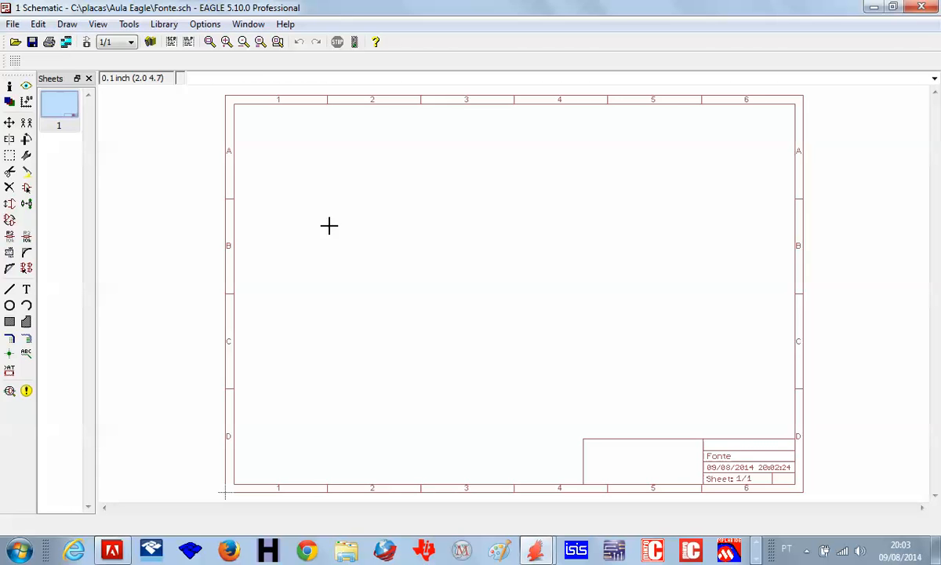
Step: Find the 1N4004 diode in the diode library as the part to add
{"action": "left_click", "coordinate": [27, 188]}
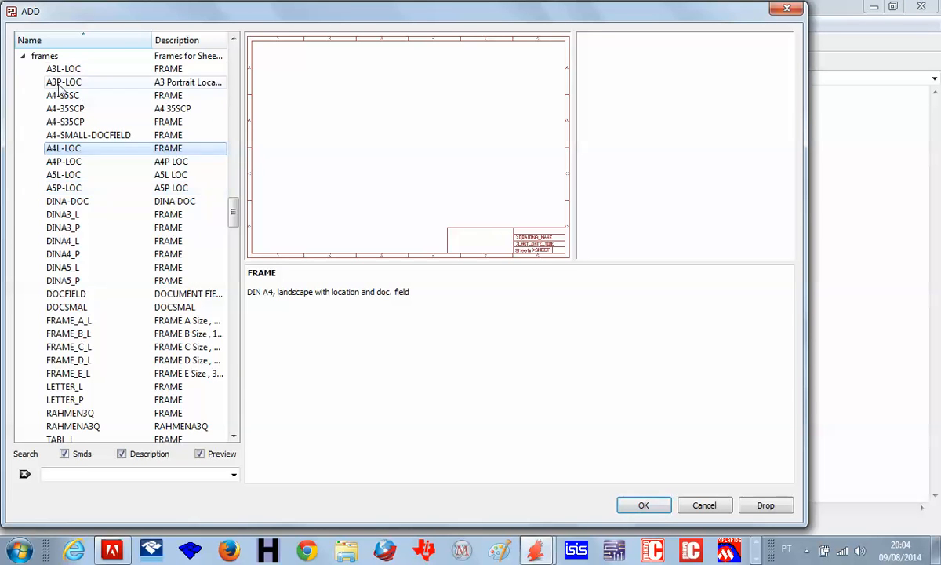
{"action": "left_click", "coordinate": [23, 55]}
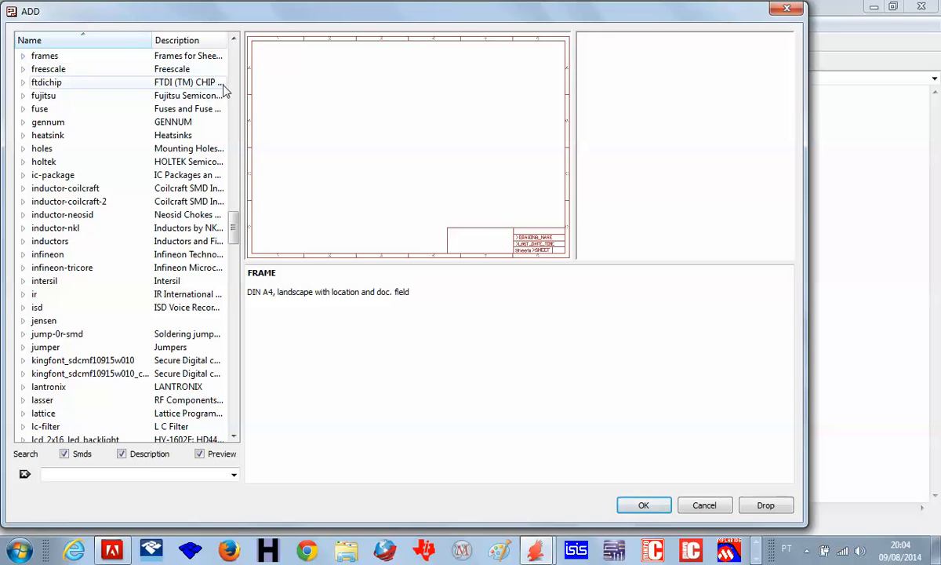
{"action": "scroll", "coordinate": [237, 65], "scroll_direction": "up", "scroll_amount": 18}
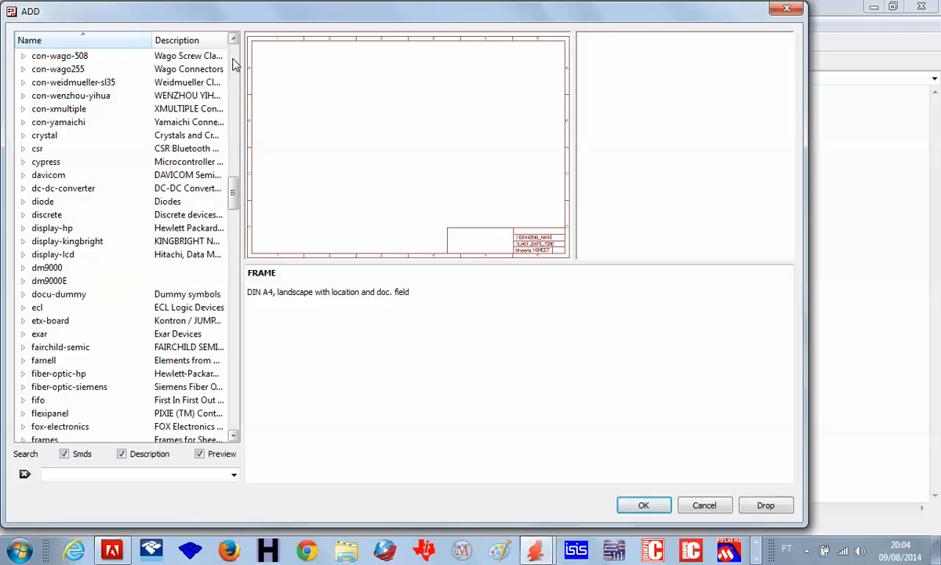
{"action": "left_click", "coordinate": [92, 188]}
{"action": "scroll", "coordinate": [108, 226], "scroll_direction": "down", "scroll_amount": 4}
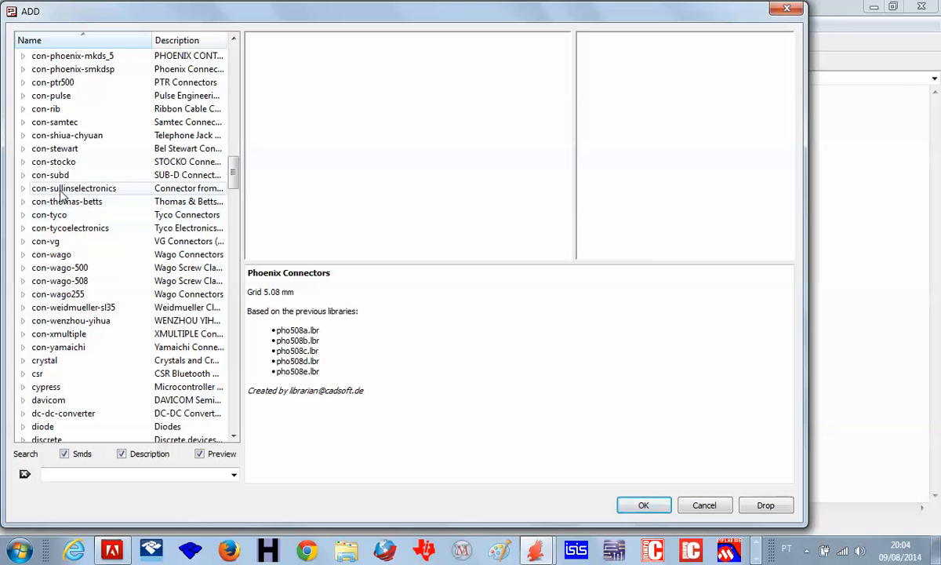
{"action": "key", "text": "d"}
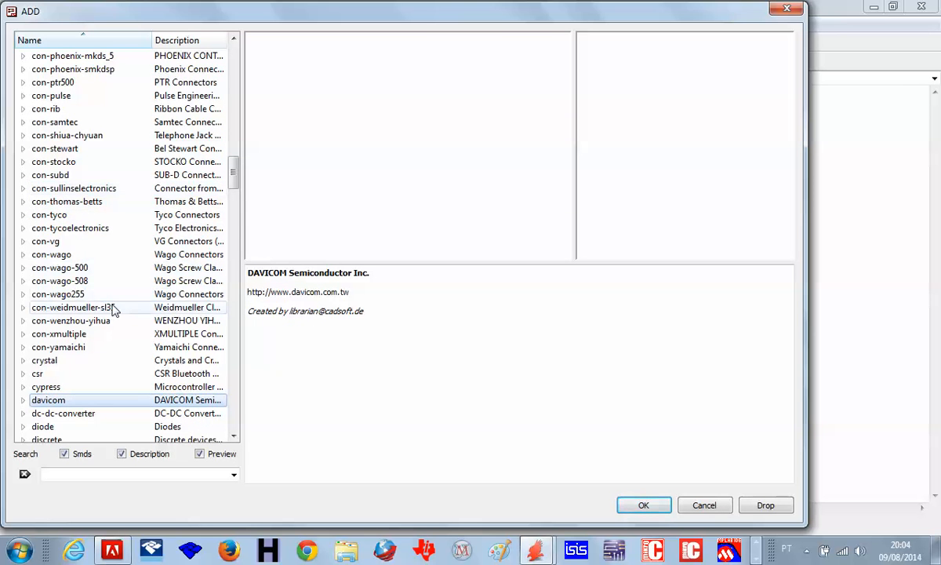
{"action": "scroll", "coordinate": [113, 310], "scroll_direction": "down", "scroll_amount": 4}
{"action": "scroll", "coordinate": [114, 318], "scroll_direction": "down", "scroll_amount": 2}
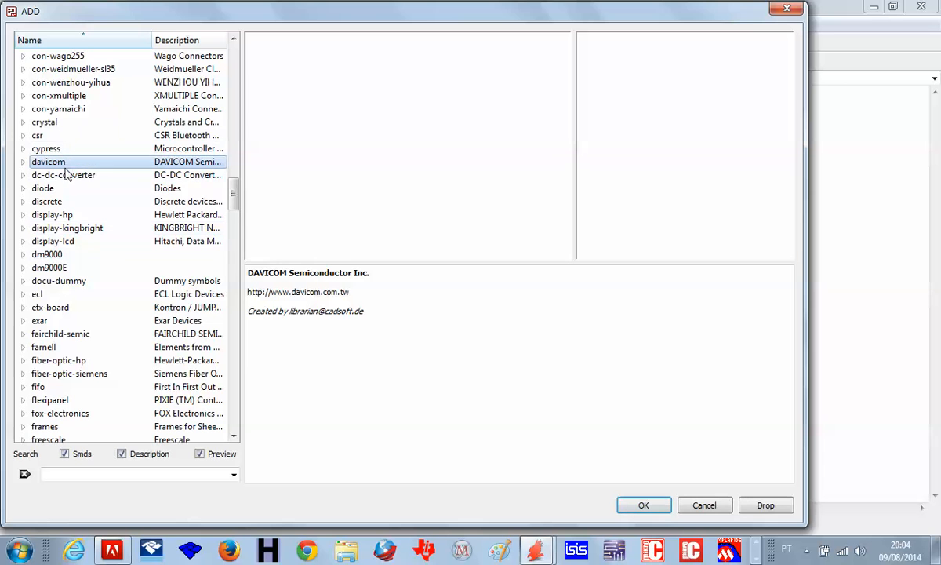
{"action": "left_click", "coordinate": [23, 188]}
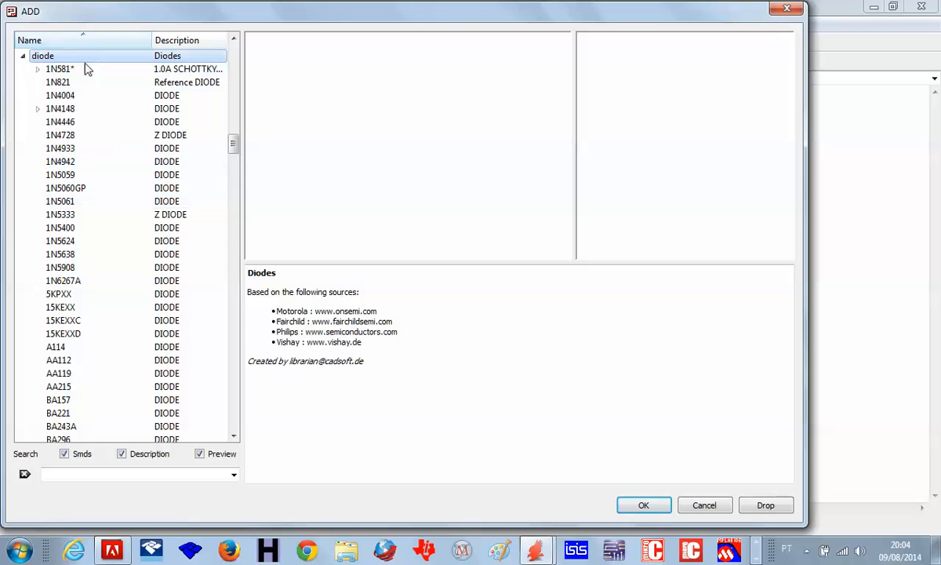
{"action": "left_click", "coordinate": [68, 97]}
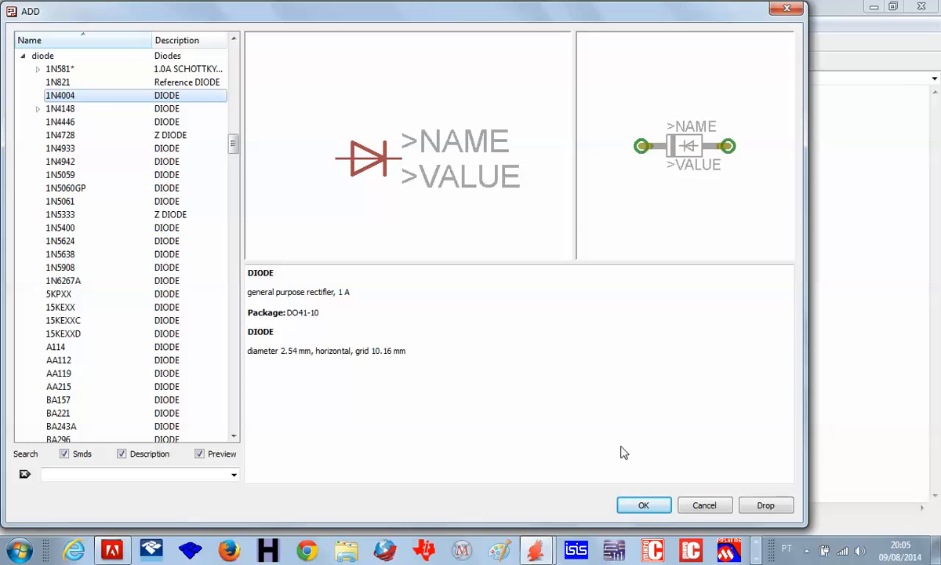
Step: Place two 1N4004 diodes about 0.7 inch apart, one below the other, in the frame's upper-left area and end their placement
{"action": "left_click", "coordinate": [644, 505]}
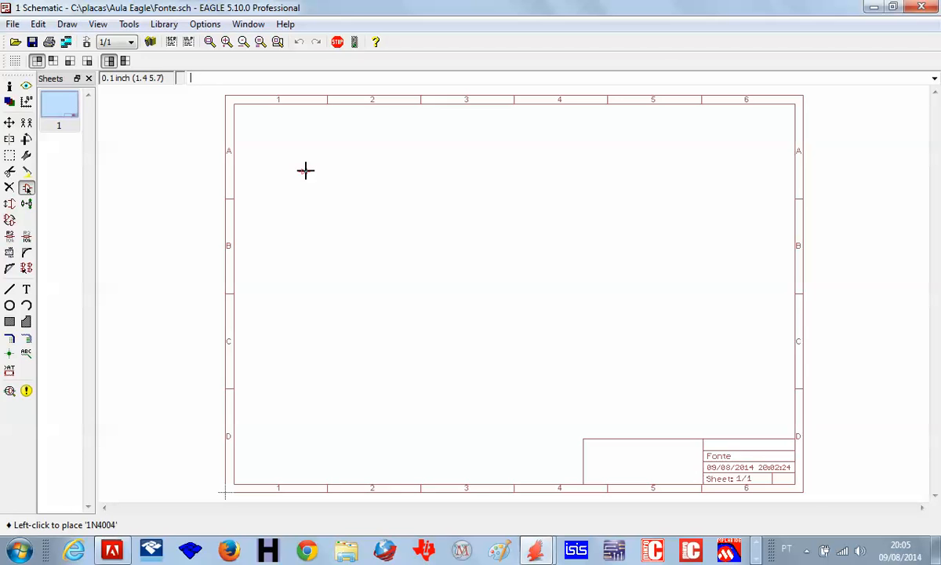
{"action": "scroll", "coordinate": [305, 171], "scroll_direction": "up", "scroll_amount": 3}
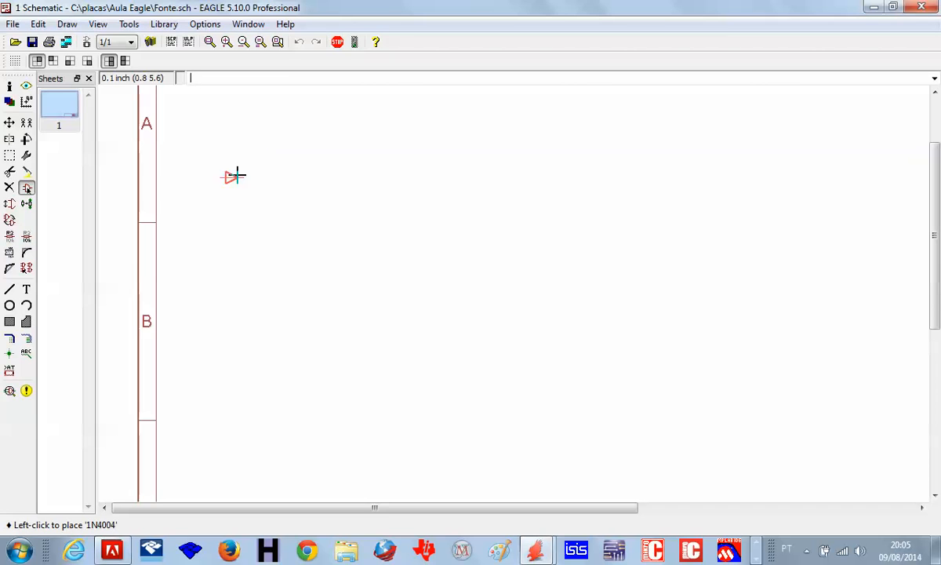
{"action": "left_click", "coordinate": [303, 177]}
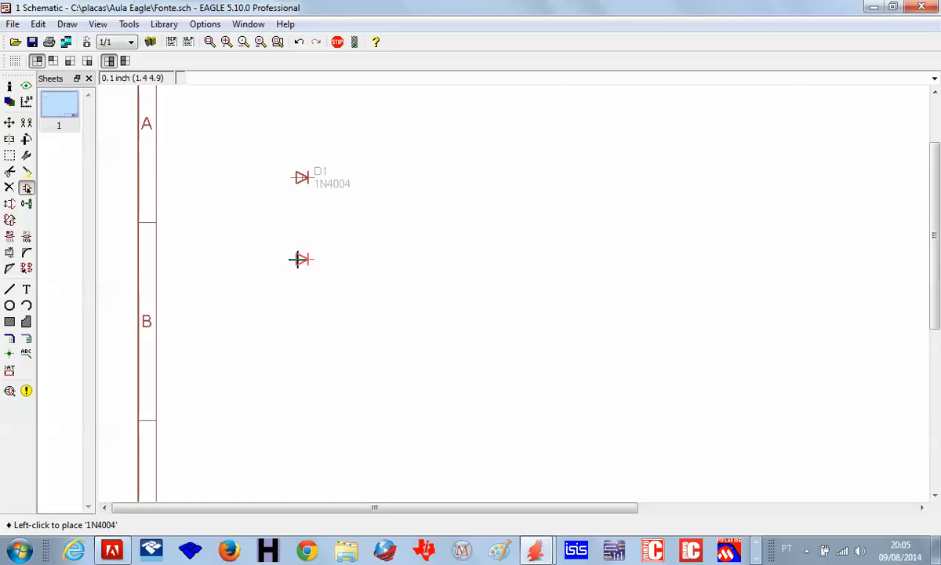
{"action": "left_click", "coordinate": [298, 259]}
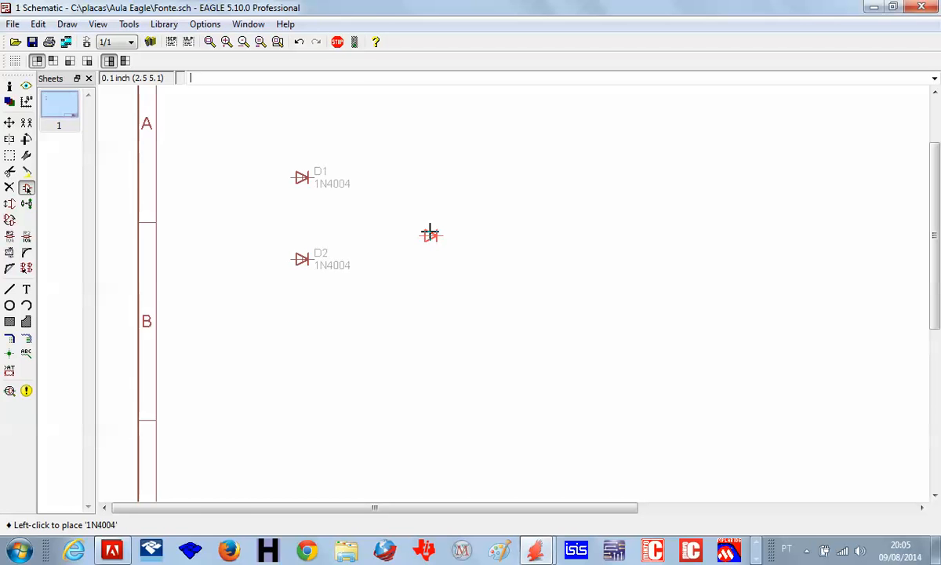
{"action": "key", "text": "Escape"}
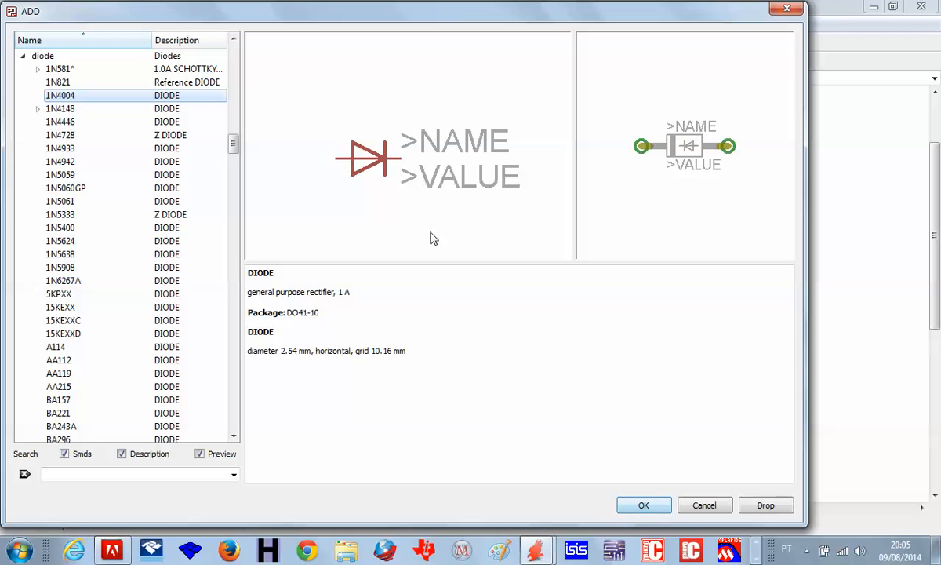
Step: Collapse the diode library and expand the rcl library of resistors, capacitors and inductors
{"action": "left_click", "coordinate": [22, 57]}
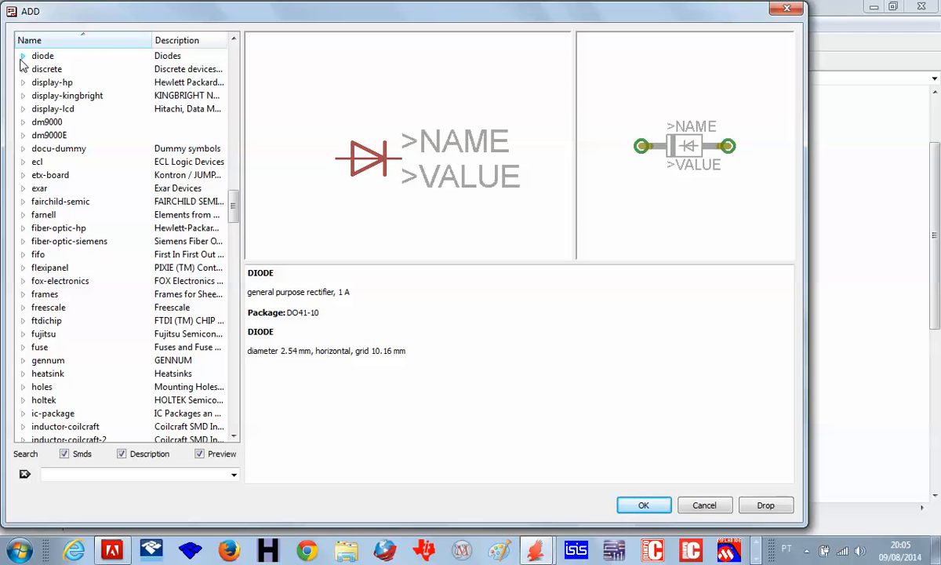
{"action": "left_click", "coordinate": [67, 96]}
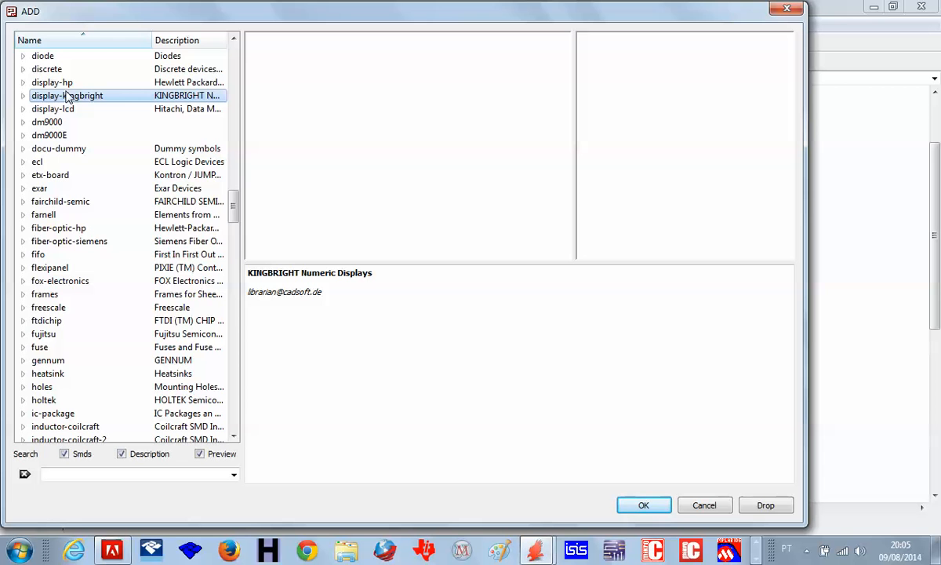
{"action": "scroll", "coordinate": [64, 125], "scroll_direction": "up", "scroll_amount": 6}
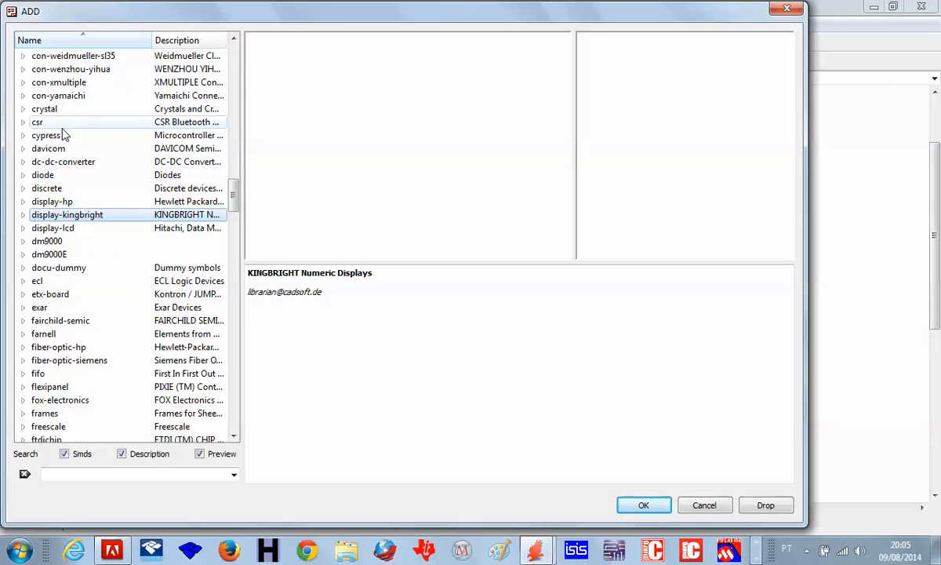
{"action": "scroll", "coordinate": [64, 129], "scroll_direction": "up", "scroll_amount": 16}
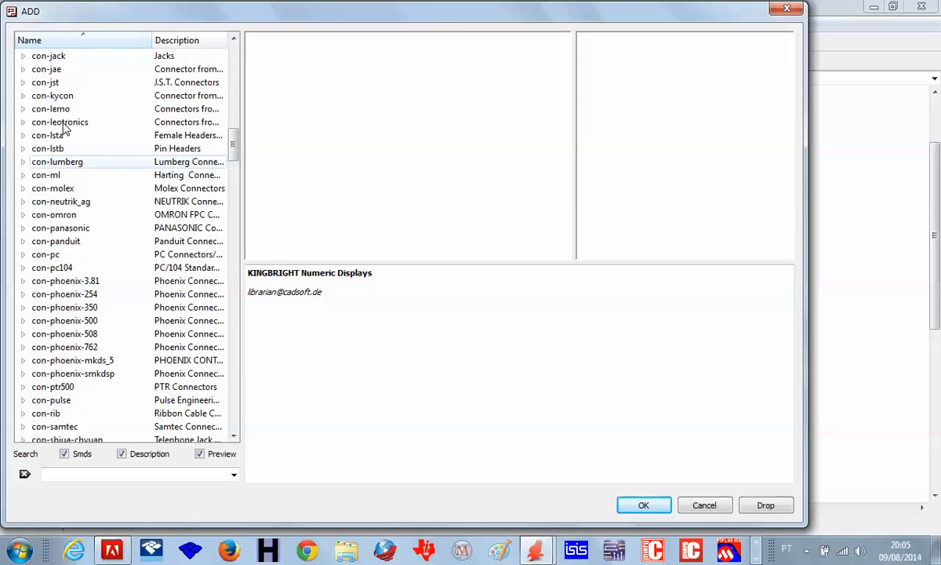
{"action": "scroll", "coordinate": [64, 129], "scroll_direction": "up", "scroll_amount": 14}
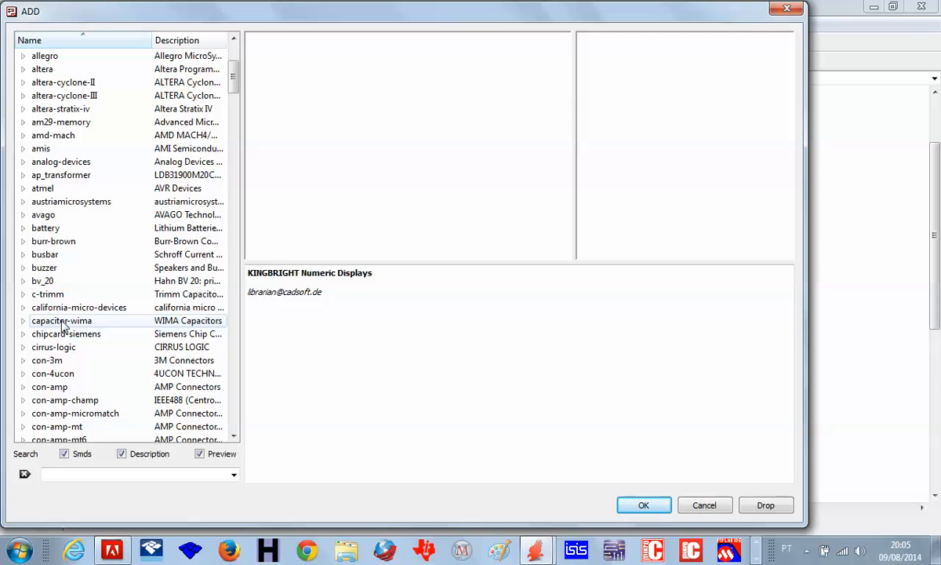
{"action": "scroll", "coordinate": [63, 326], "scroll_direction": "down", "scroll_amount": 1}
{"action": "scroll", "coordinate": [62, 324], "scroll_direction": "down", "scroll_amount": 4}
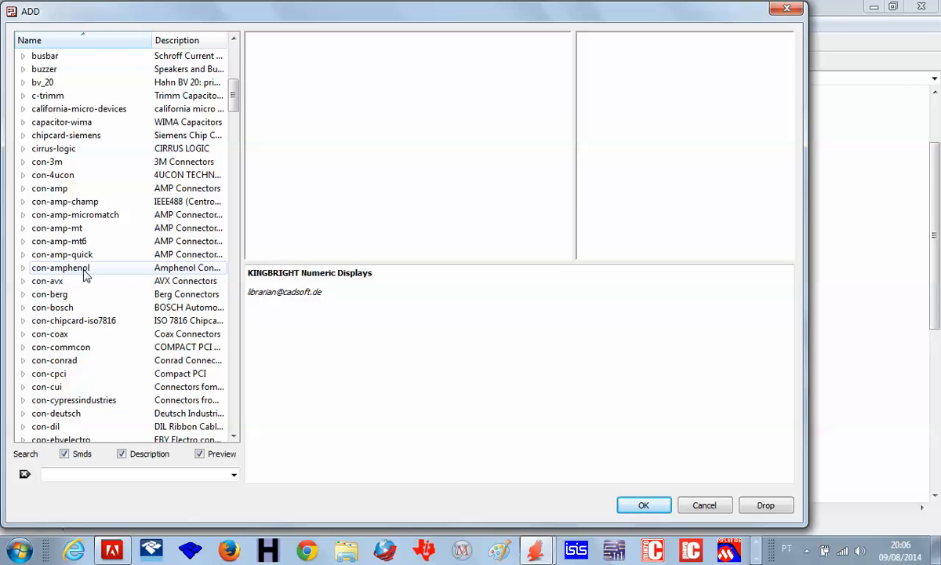
{"action": "type", "text": "rcl"}
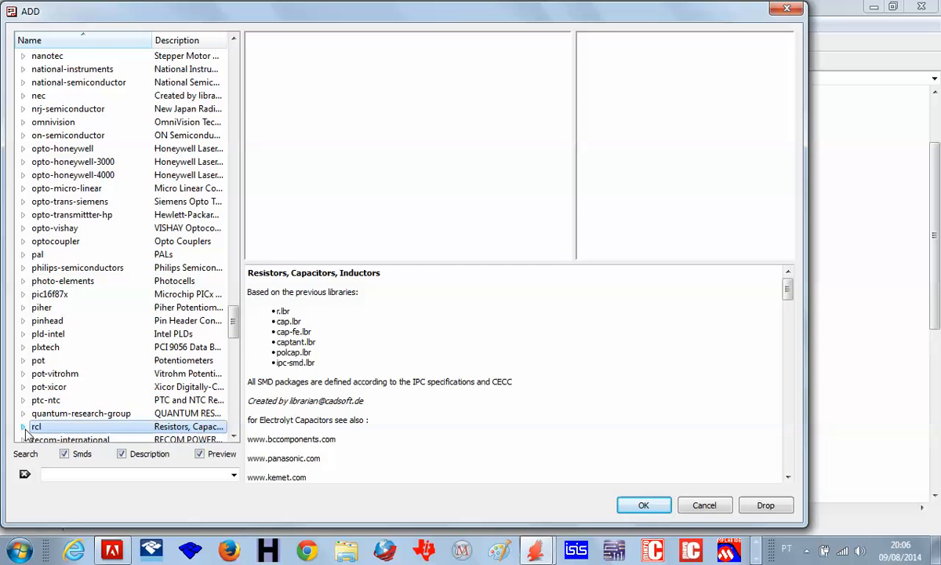
{"action": "left_click", "coordinate": [23, 427]}
{"action": "left_click", "coordinate": [234, 436]}
{"action": "left_click", "coordinate": [234, 436]}
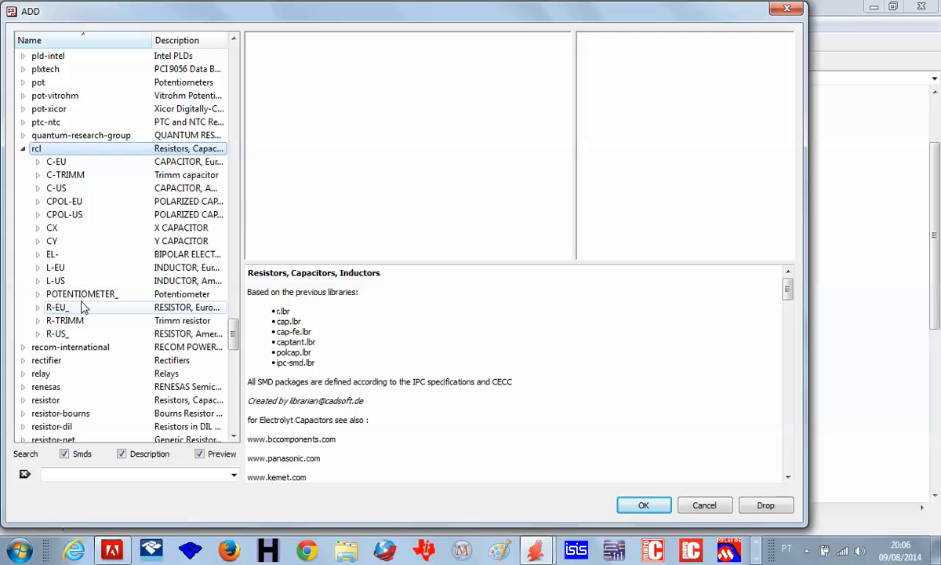
Step: Expand the European-symbol polarized capacitor CPOL-EU and examine its package variants in order, from 085CS-1AR through the SMD types to E1.8-4
{"action": "left_click", "coordinate": [37, 202]}
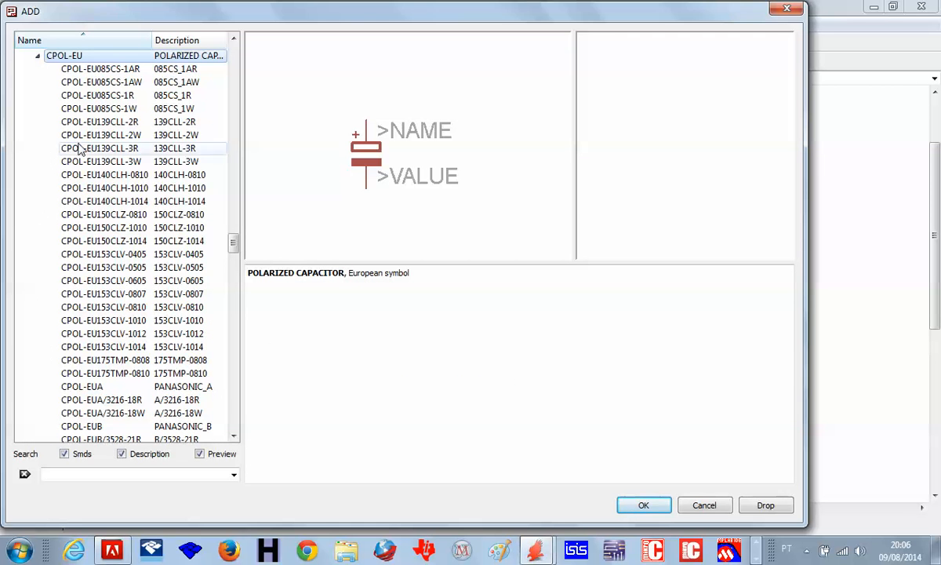
{"action": "left_click", "coordinate": [116, 71]}
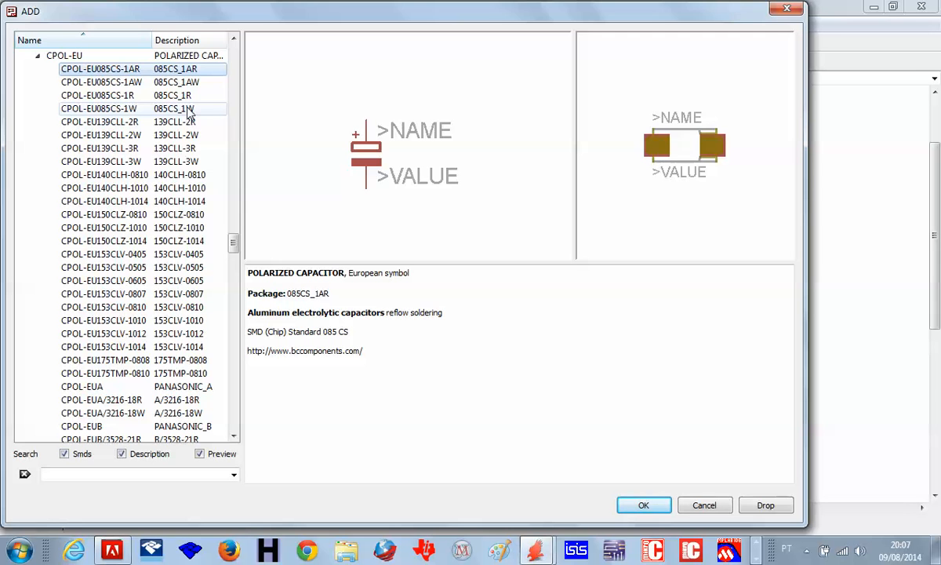
{"action": "key", "text": "Down"}
{"action": "key", "text": "Down"}
{"action": "key", "text": "Down"}
{"action": "key", "text": "Down"}
{"action": "key", "text": "Down"}
{"action": "key", "text": "Down"}
{"action": "key", "text": "Down"}
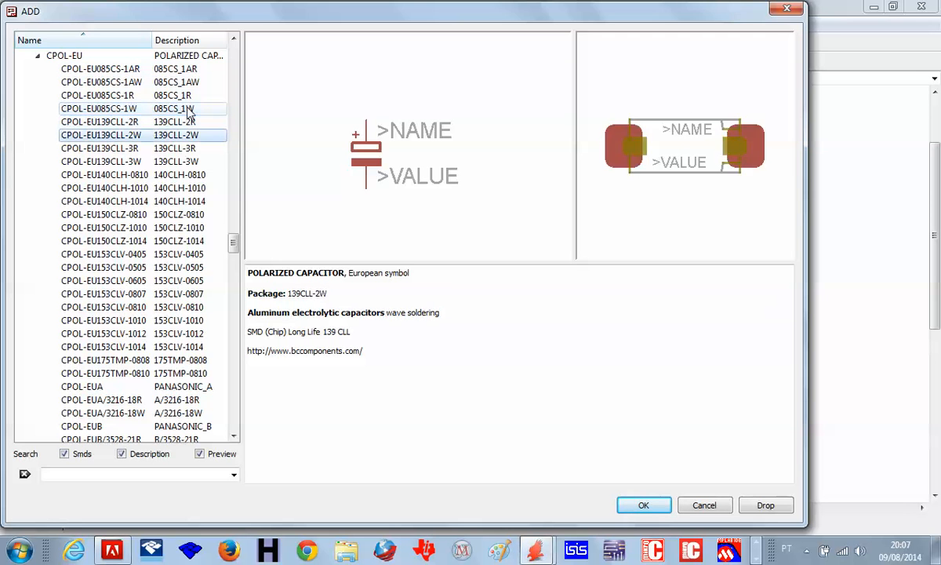
{"action": "key", "text": "Down"}
{"action": "key", "text": "Down"}
{"action": "key", "text": "Down"}
{"action": "key", "text": "Down"}
{"action": "key", "text": "Down"}
{"action": "key", "text": "Down"}
{"action": "key", "text": "Down"}
{"action": "key", "text": "Down"}
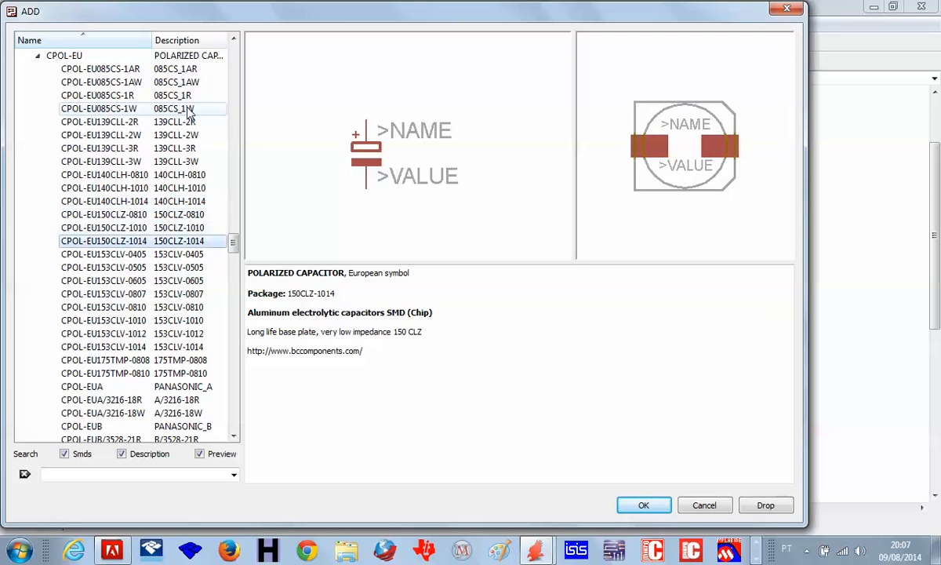
{"action": "key", "text": "Down"}
{"action": "key", "text": "Down"}
{"action": "key", "text": "Down"}
{"action": "key", "text": "Down"}
{"action": "key", "text": "Down"}
{"action": "key", "text": "Down"}
{"action": "key", "text": "Down"}
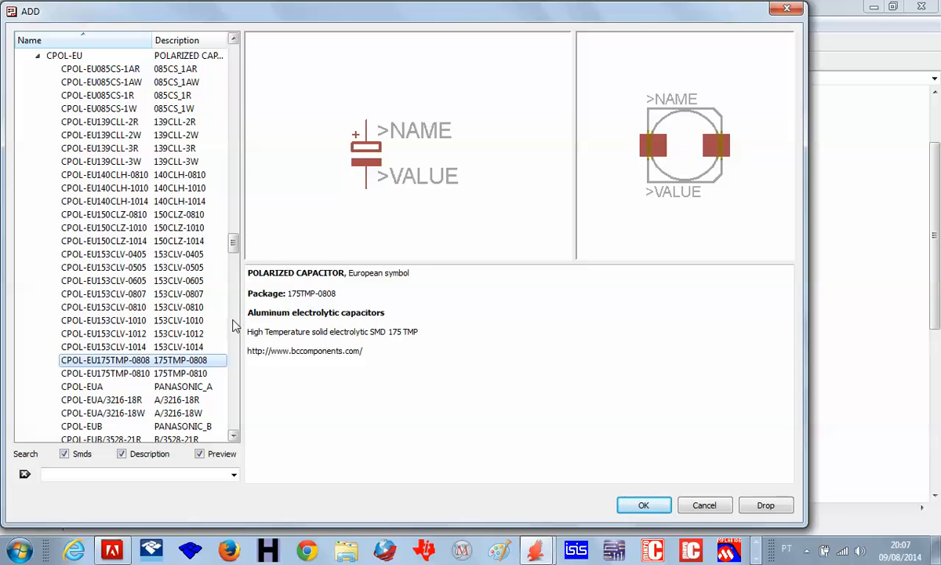
{"action": "key", "text": "Down"}
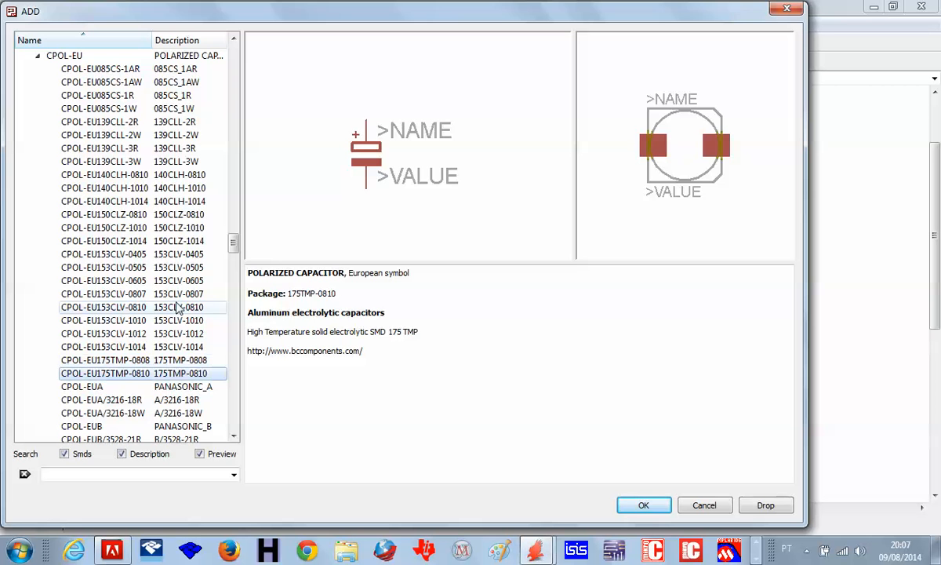
{"action": "key", "text": "Down"}
{"action": "key", "text": "Down"}
{"action": "key", "text": "Down"}
{"action": "key", "text": "Down"}
{"action": "key", "text": "Down"}
{"action": "key", "text": "Down"}
{"action": "key", "text": "Down"}
{"action": "key", "text": "Down"}
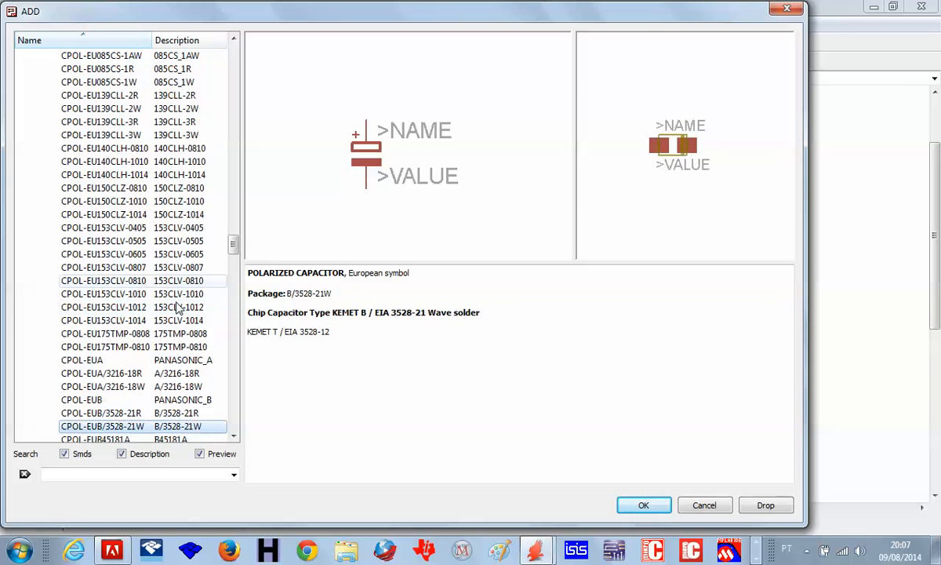
{"action": "key", "text": "Down"}
{"action": "key", "text": "Down"}
{"action": "key", "text": "Down"}
{"action": "key", "text": "Down"}
{"action": "key", "text": "Down"}
{"action": "key", "text": "Down"}
{"action": "key", "text": "Down"}
{"action": "key", "text": "Down"}
{"action": "key", "text": "Down"}
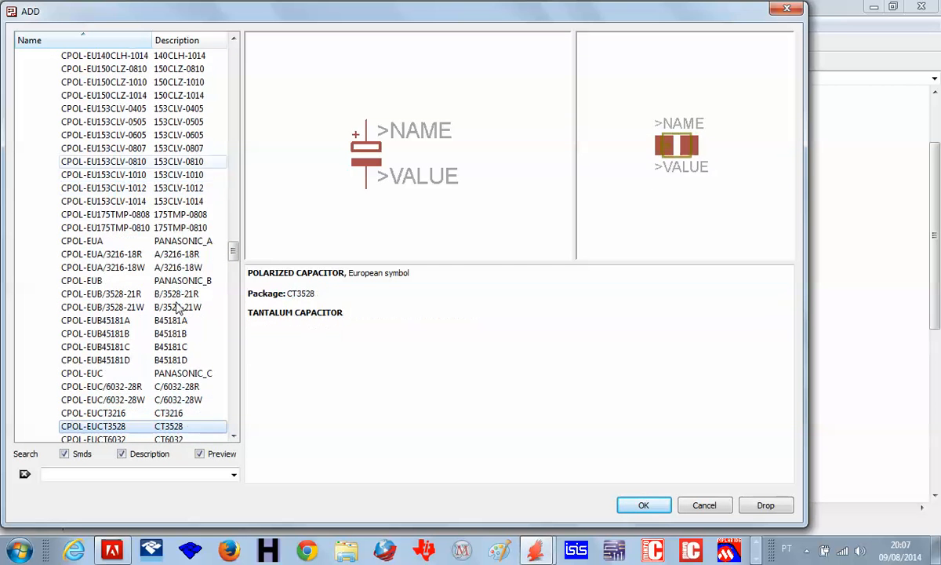
{"action": "key", "text": "Down"}
{"action": "key", "text": "Down"}
{"action": "key", "text": "Down"}
{"action": "key", "text": "Down"}
{"action": "key", "text": "Down"}
{"action": "key", "text": "Down"}
{"action": "key", "text": "Down"}
{"action": "key", "text": "Down"}
{"action": "key", "text": "Down"}
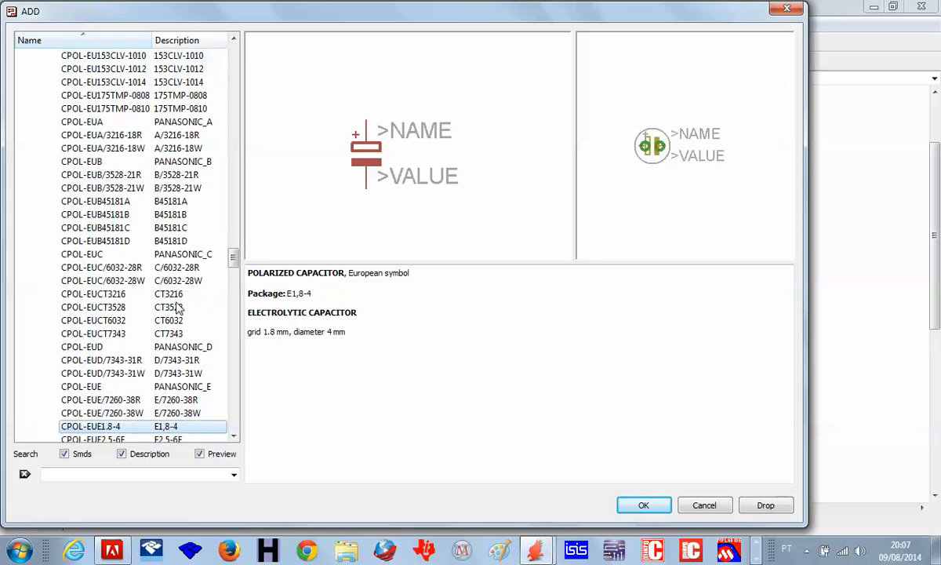
Step: Compare the through-hole electrolytic packages by grid and diameter, and select CPOL-EUE5-13 as the capacitor variant to add
{"action": "key", "text": "Down"}
{"action": "key", "text": "Up"}
{"action": "key", "text": "Up"}
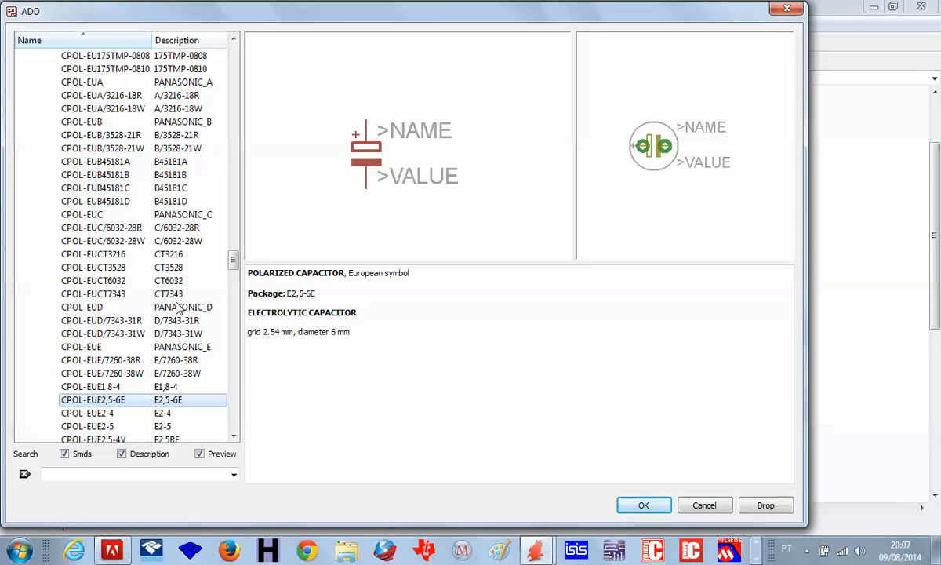
{"action": "key", "text": "Down"}
{"action": "key", "text": "Down"}
{"action": "key", "text": "Down"}
{"action": "key", "text": "Down"}
{"action": "key", "text": "Down"}
{"action": "key", "text": "Down"}
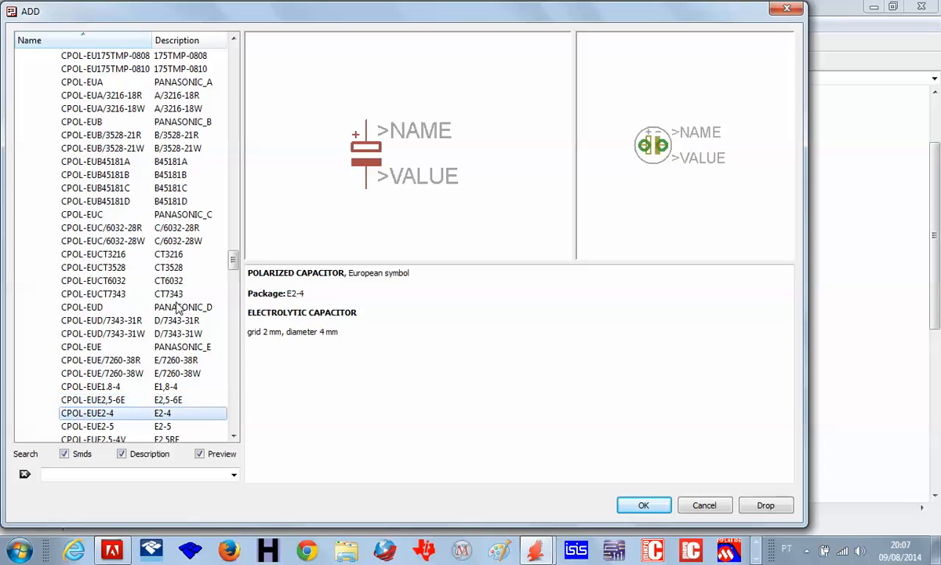
{"action": "key", "text": "Down"}
{"action": "key", "text": "Down"}
{"action": "key", "text": "Down"}
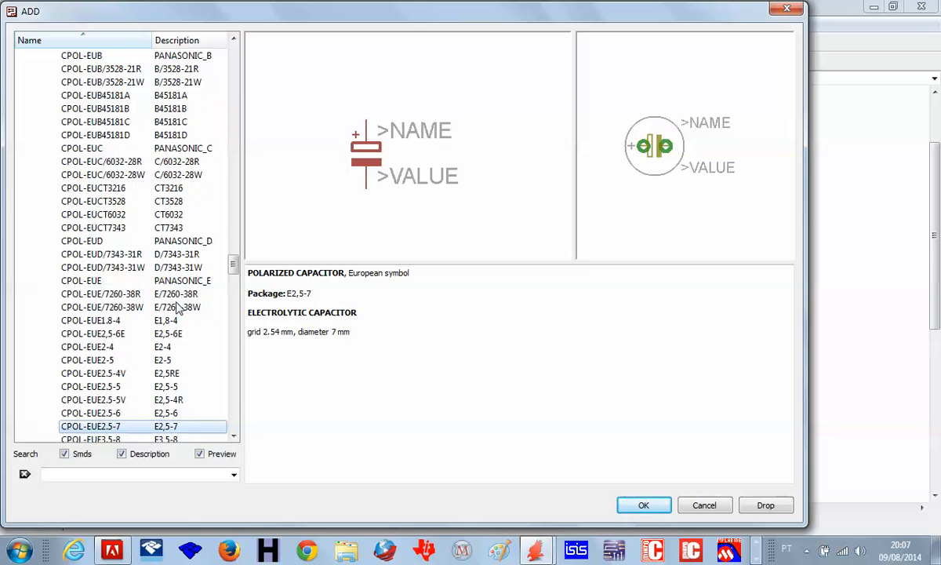
{"action": "key", "text": "Down"}
{"action": "key", "text": "Down"}
{"action": "key", "text": "Down"}
{"action": "key", "text": "Up"}
{"action": "key", "text": "Up"}
{"action": "key", "text": "Up"}
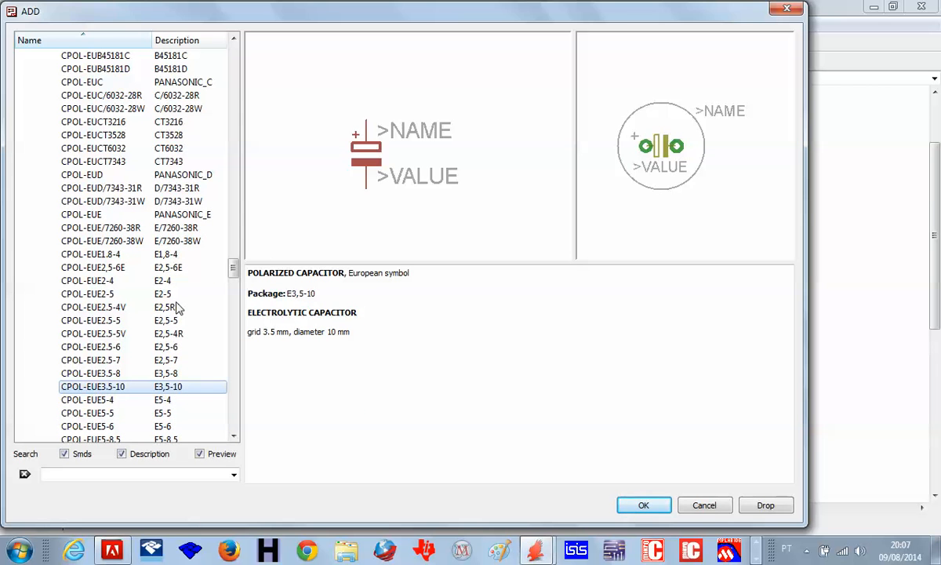
{"action": "key", "text": "Down"}
{"action": "key", "text": "Down"}
{"action": "key", "text": "Down"}
{"action": "key", "text": "Down"}
{"action": "key", "text": "Down"}
{"action": "key", "text": "Down"}
{"action": "key", "text": "Down"}
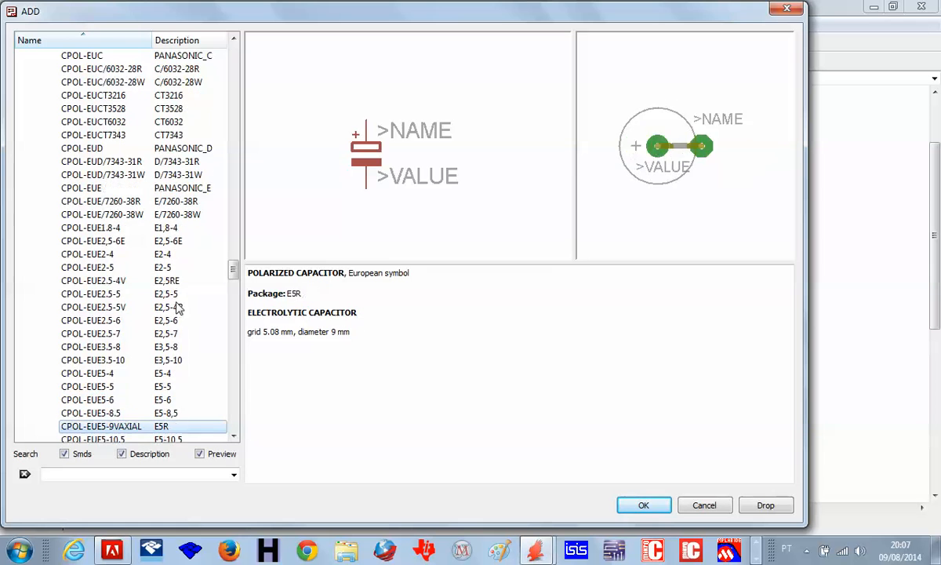
{"action": "key", "text": "Down"}
{"action": "key", "text": "Down"}
{"action": "key", "text": "Down"}
{"action": "key", "text": "Up"}
{"action": "key", "text": "Up"}
{"action": "key", "text": "Up"}
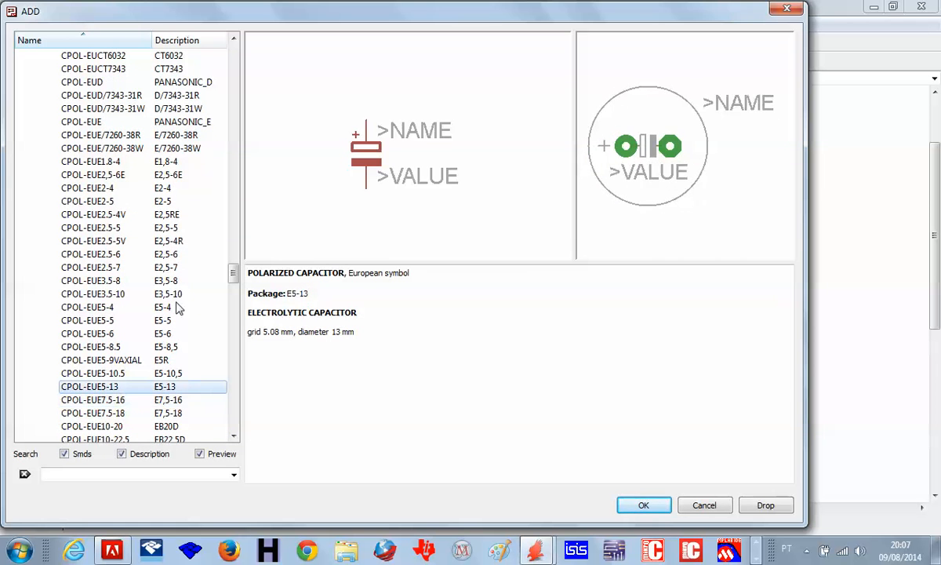
{"action": "key", "text": "Down"}
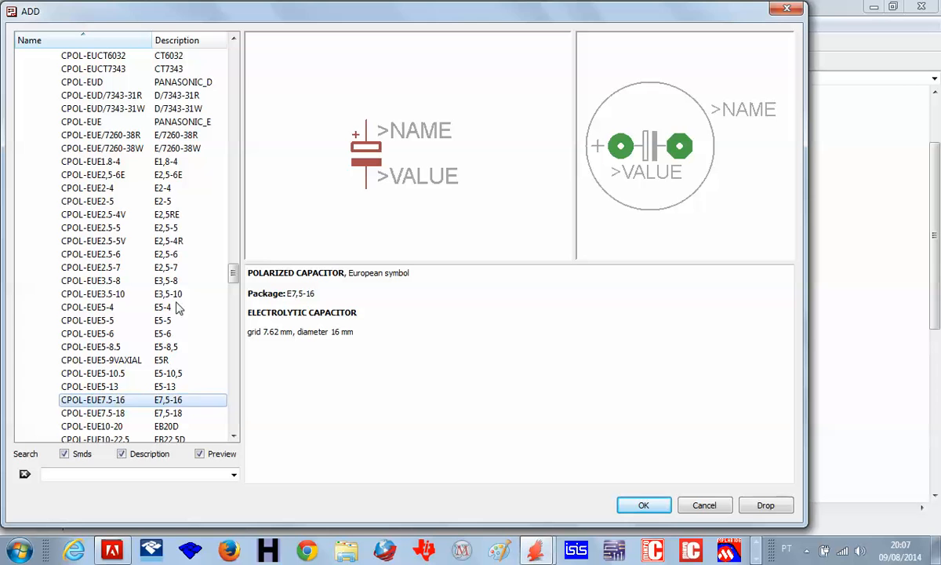
{"action": "key", "text": "Down"}
{"action": "key", "text": "Up"}
{"action": "key", "text": "Up"}
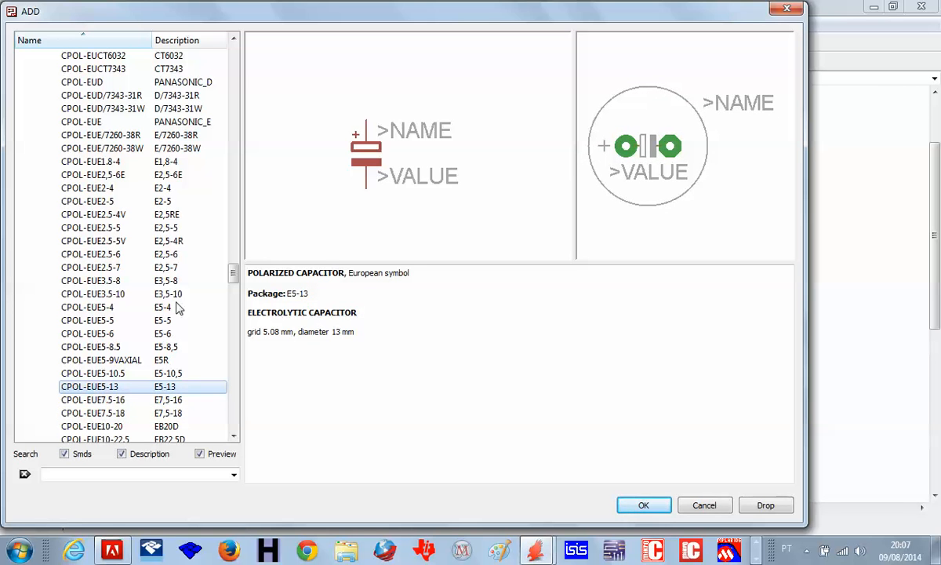
Step: Place one CPOL-EUE5-13 capacitor at about (2.3, 5.4) inch, right of the two diodes, and end part adding
{"action": "key", "text": "Return"}
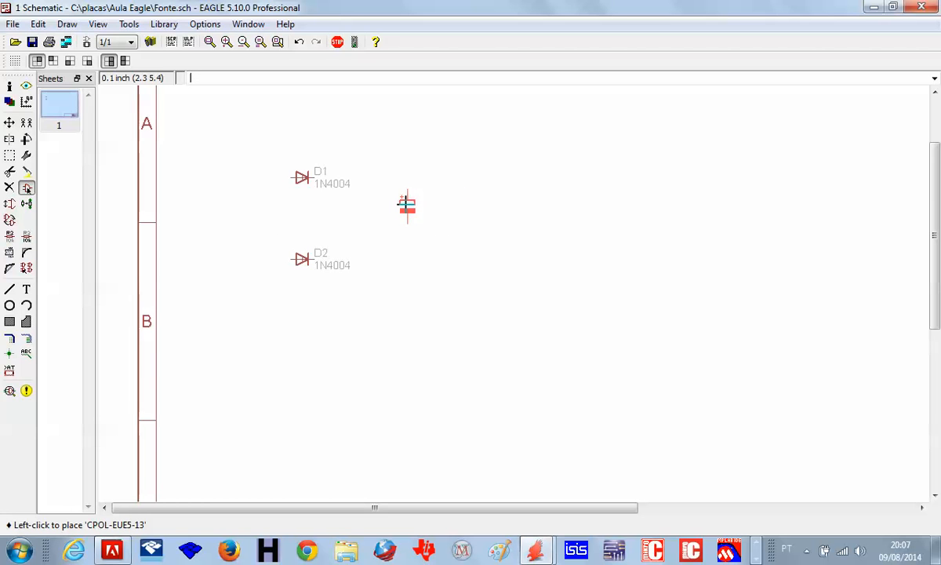
{"action": "left_click", "coordinate": [407, 203]}
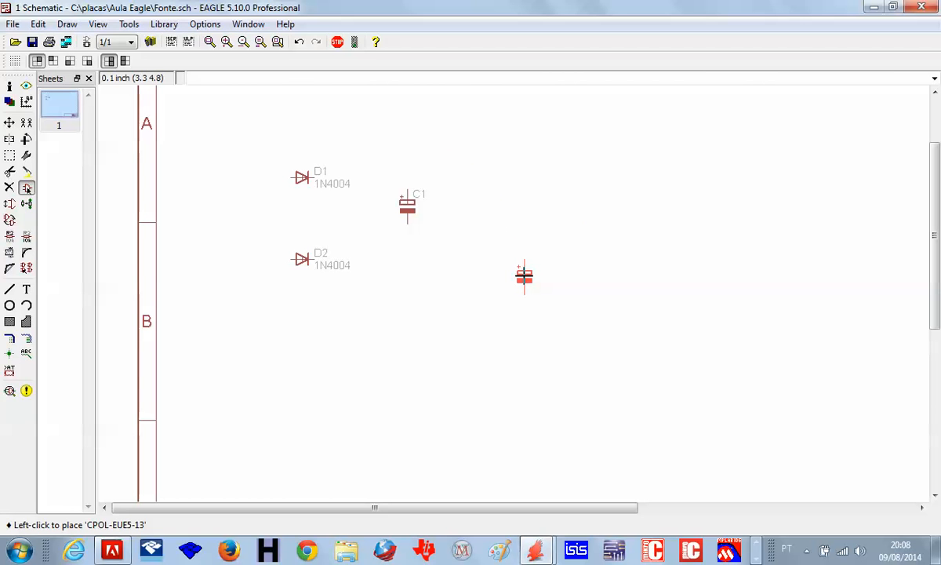
{"action": "key", "text": "Escape"}
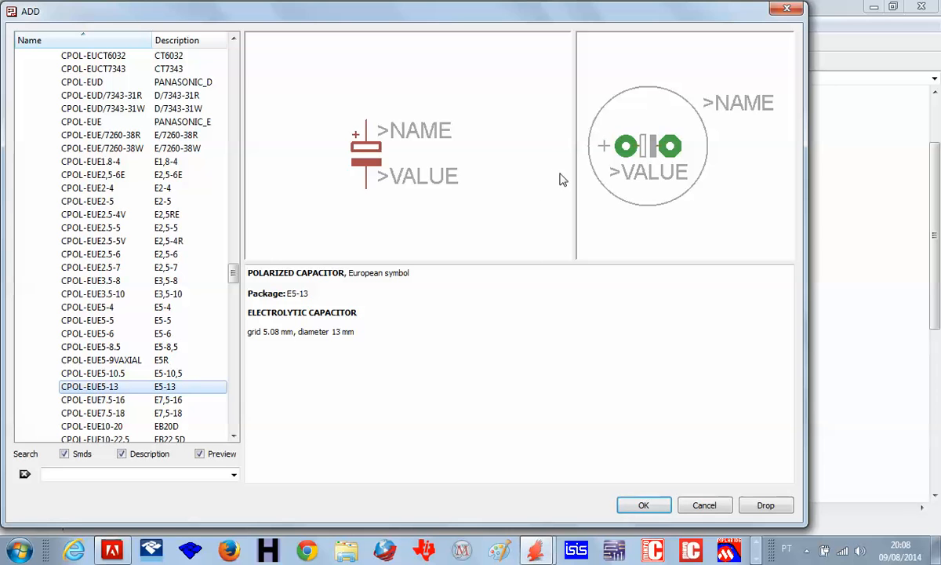
{"action": "left_click", "coordinate": [788, 11]}
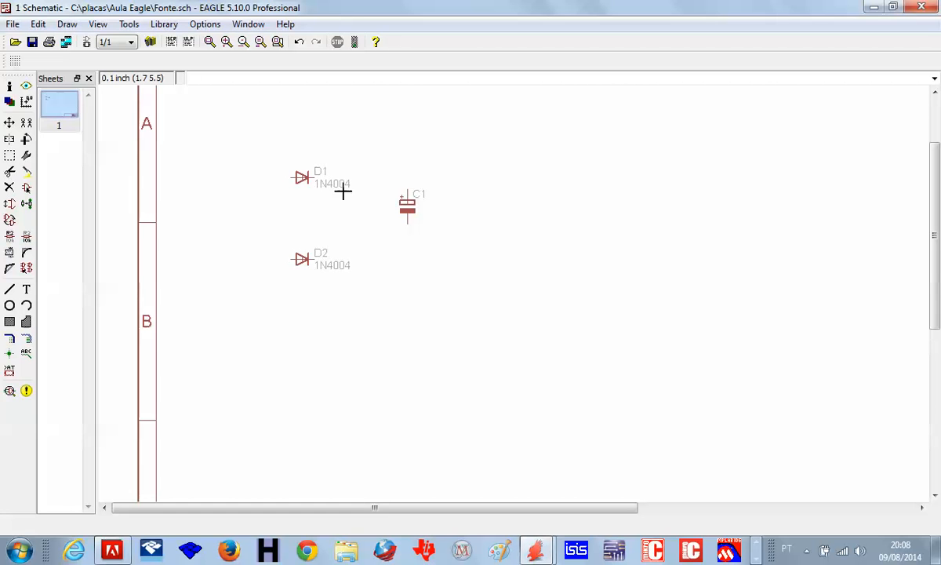
Step: Smash diodes D1 and D2 and capacitor C1 to detach their name and value texts from the symbols
{"action": "left_click", "coordinate": [9, 253]}
{"action": "left_click", "coordinate": [305, 177]}
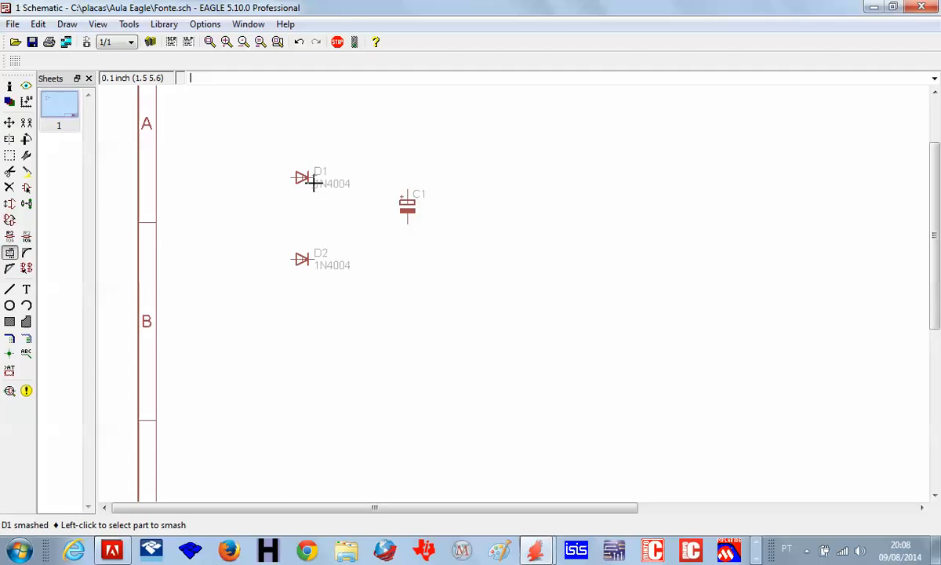
{"action": "left_click", "coordinate": [318, 255]}
{"action": "left_click", "coordinate": [408, 204]}
Step: Move D1's name and its 1N4004 value text to sit stacked above the diode symbol
{"action": "left_click", "coordinate": [10, 124]}
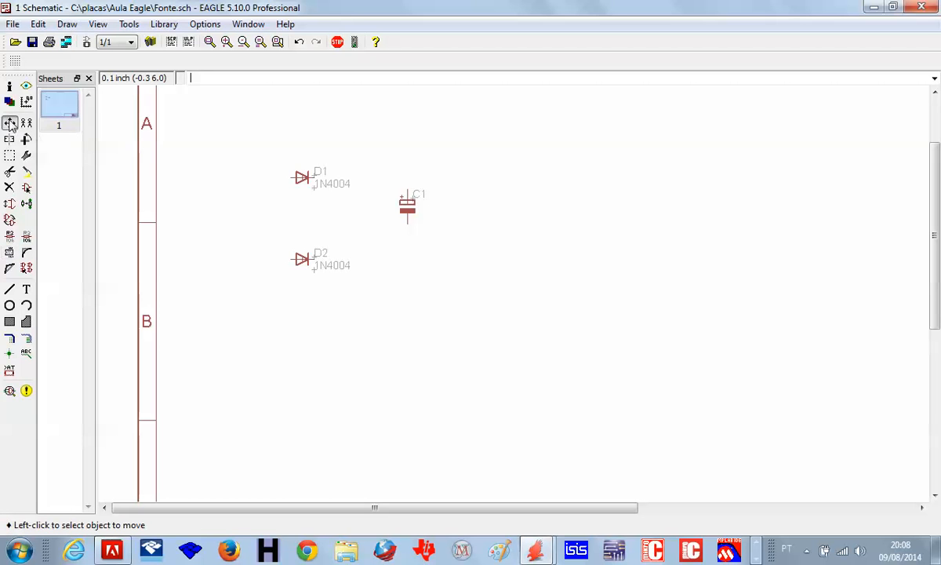
{"action": "left_click", "coordinate": [320, 170]}
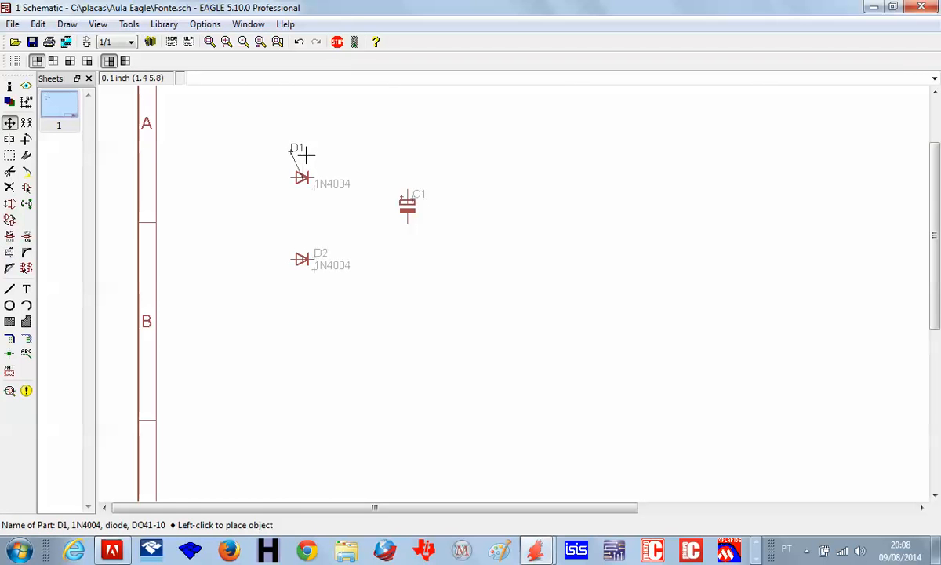
{"action": "left_click", "coordinate": [309, 151]}
{"action": "left_click", "coordinate": [317, 189]}
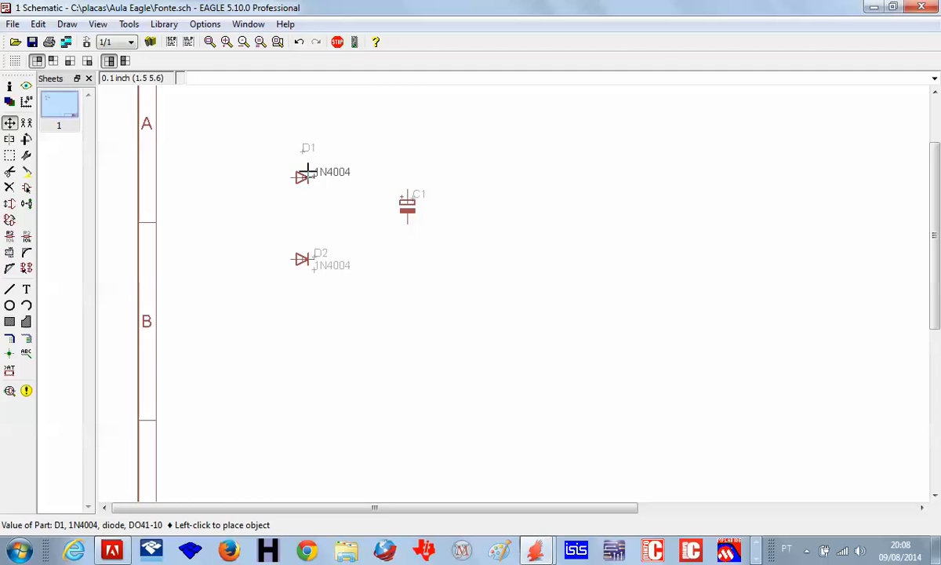
{"action": "left_click", "coordinate": [295, 167]}
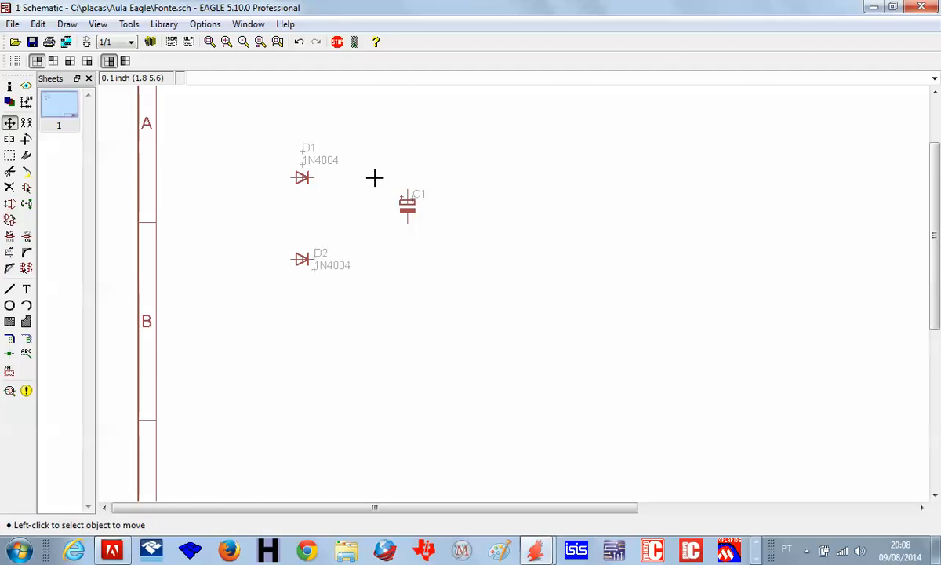
Step: Shift C1's name slightly away to the right of its symbol, and move D2's name and value below the diode
{"action": "left_click", "coordinate": [421, 192]}
{"action": "left_click", "coordinate": [432, 192]}
{"action": "left_click", "coordinate": [323, 252]}
{"action": "left_click", "coordinate": [304, 269]}
{"action": "left_click", "coordinate": [325, 268]}
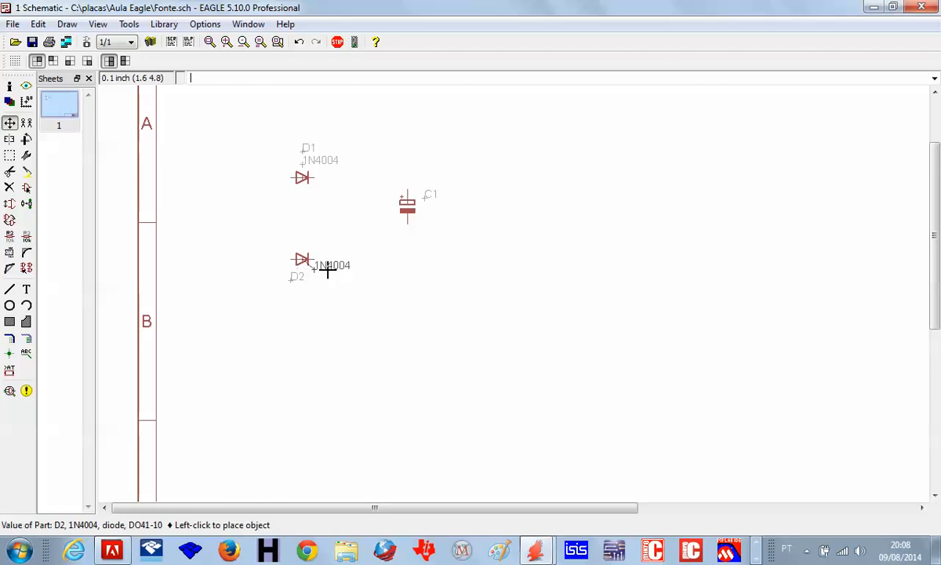
{"action": "left_click", "coordinate": [295, 292]}
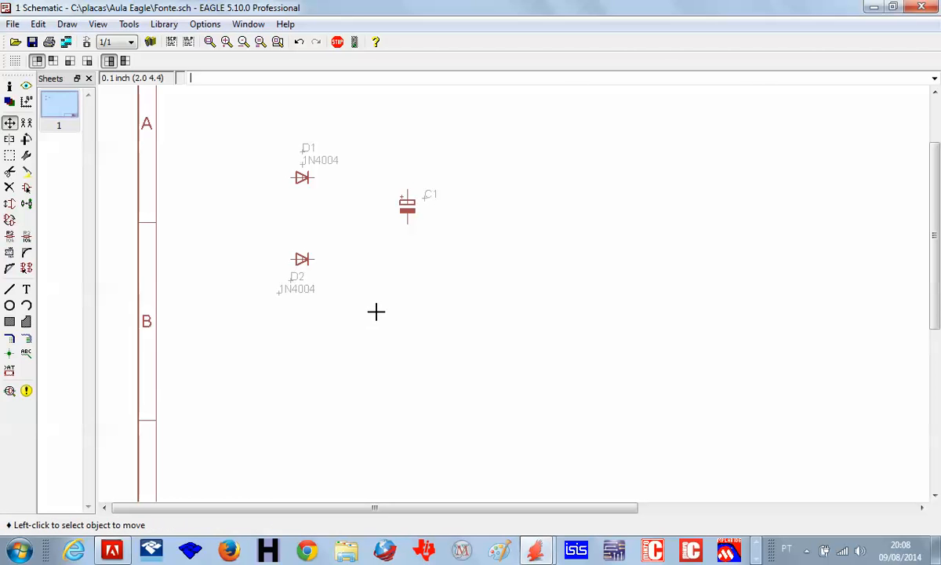
Step: Wire the output of diode D2 to the output of diode D1 with a right-angled net beside the diodes
{"action": "left_click", "coordinate": [11, 291]}
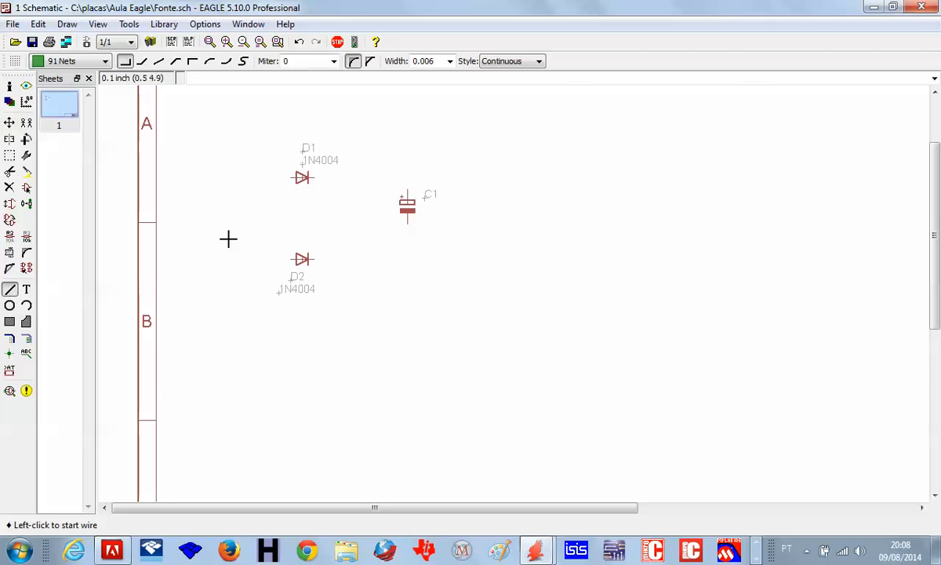
{"action": "left_click", "coordinate": [314, 253]}
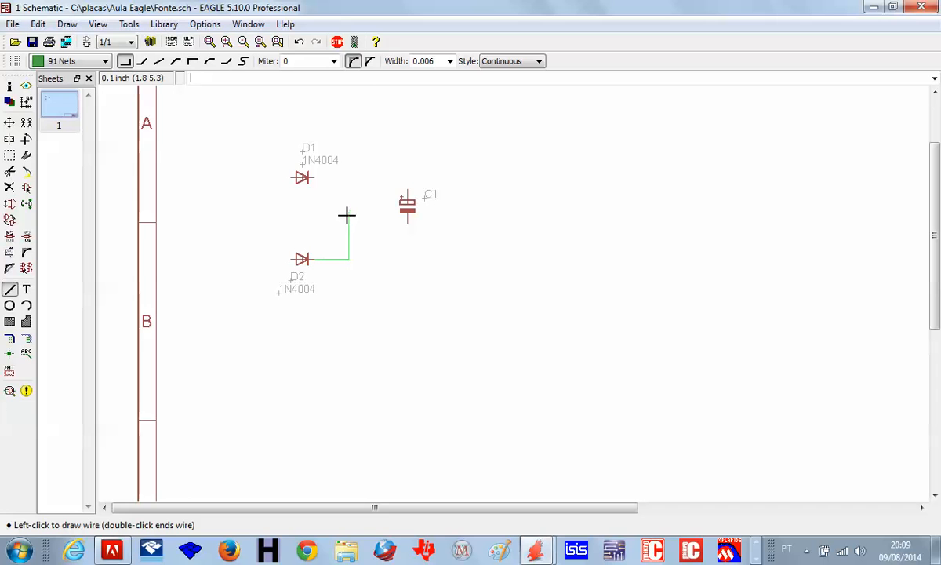
{"action": "right_click", "coordinate": [342, 208]}
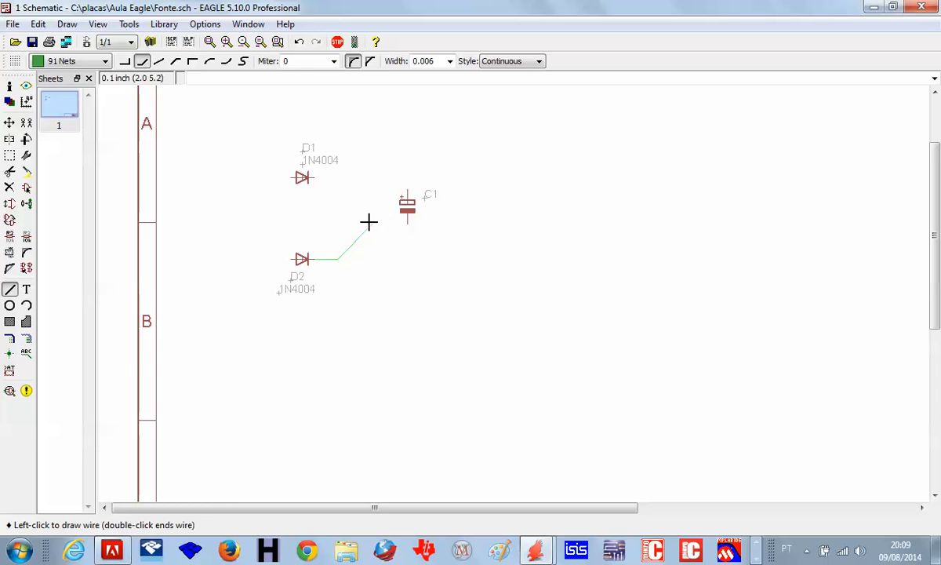
{"action": "right_click", "coordinate": [368, 219]}
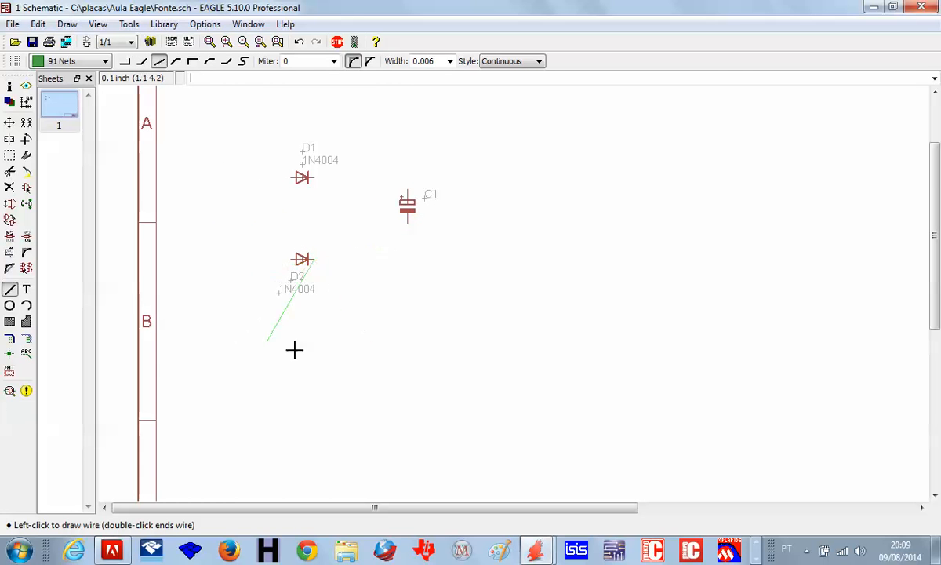
{"action": "right_click", "coordinate": [360, 221]}
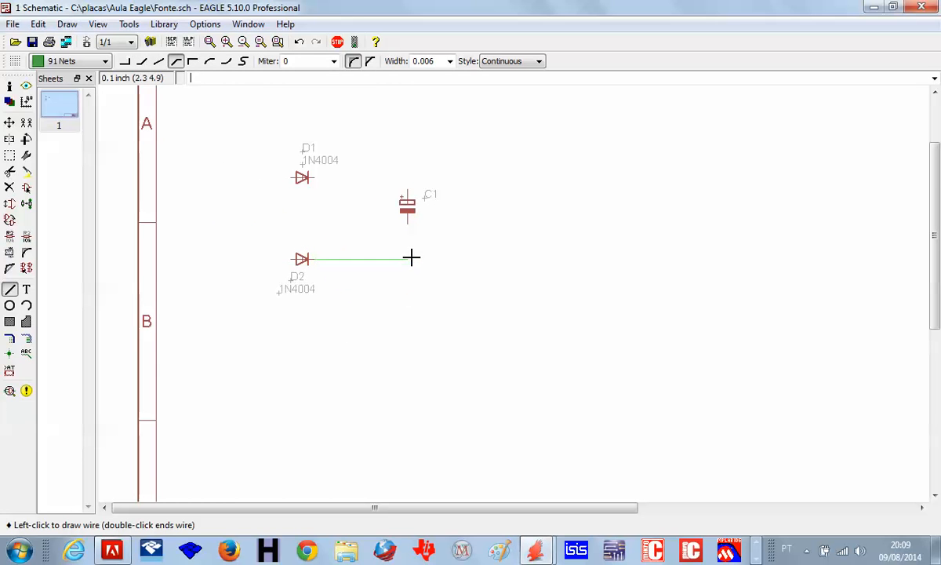
{"action": "right_click", "coordinate": [364, 204]}
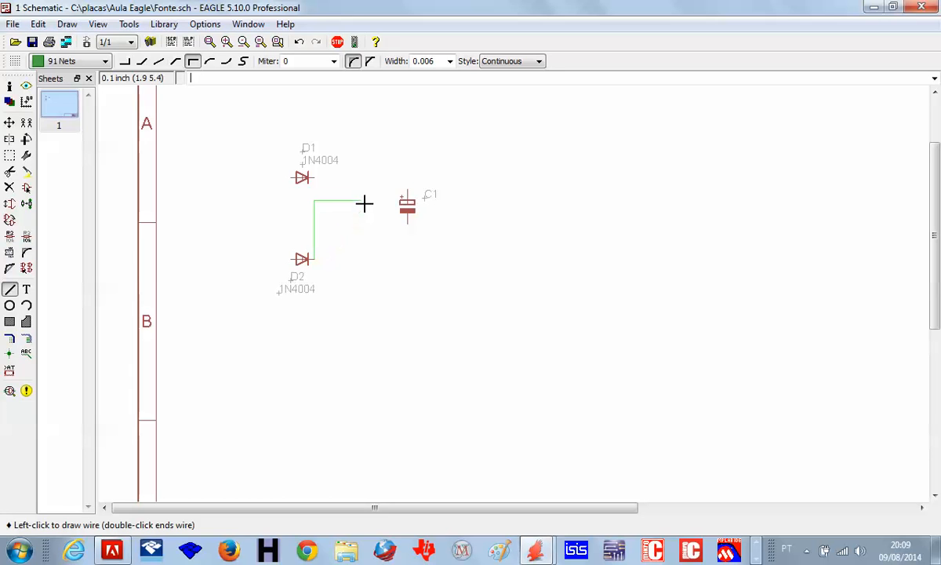
{"action": "right_click", "coordinate": [377, 207]}
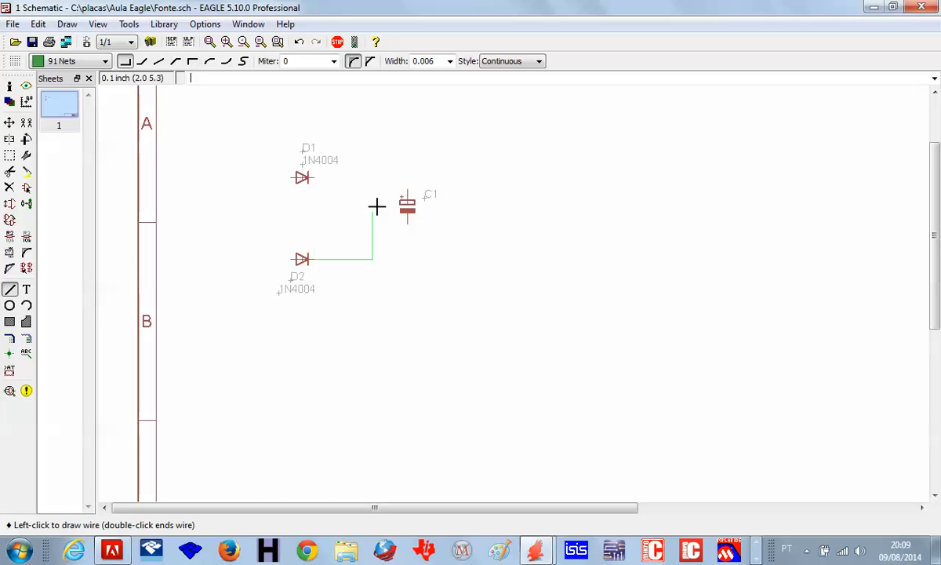
{"action": "left_click", "coordinate": [345, 178]}
{"action": "left_click", "coordinate": [313, 178]}
{"action": "key", "text": "Escape"}
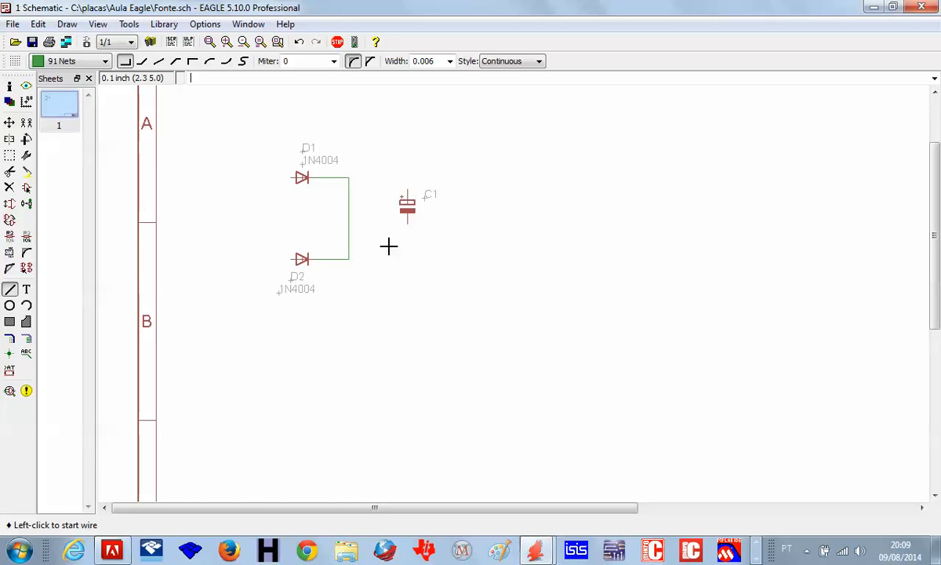
Step: Wire C1's positive pin to the upper corner of the diode net with a right-angled bend above the capacitor
{"action": "left_click", "coordinate": [408, 187]}
{"action": "right_click", "coordinate": [377, 180]}
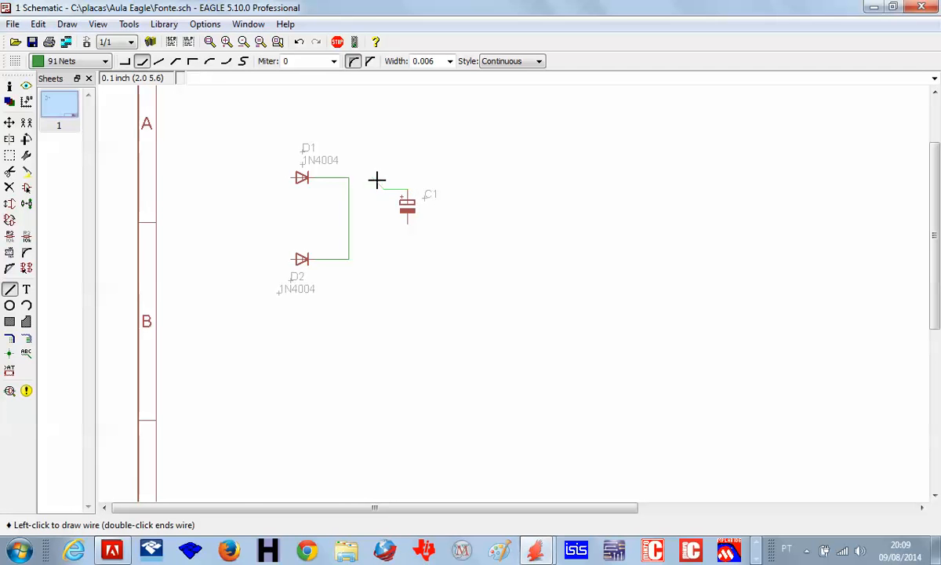
{"action": "right_click", "coordinate": [378, 180]}
{"action": "right_click", "coordinate": [375, 182]}
{"action": "right_click", "coordinate": [375, 181]}
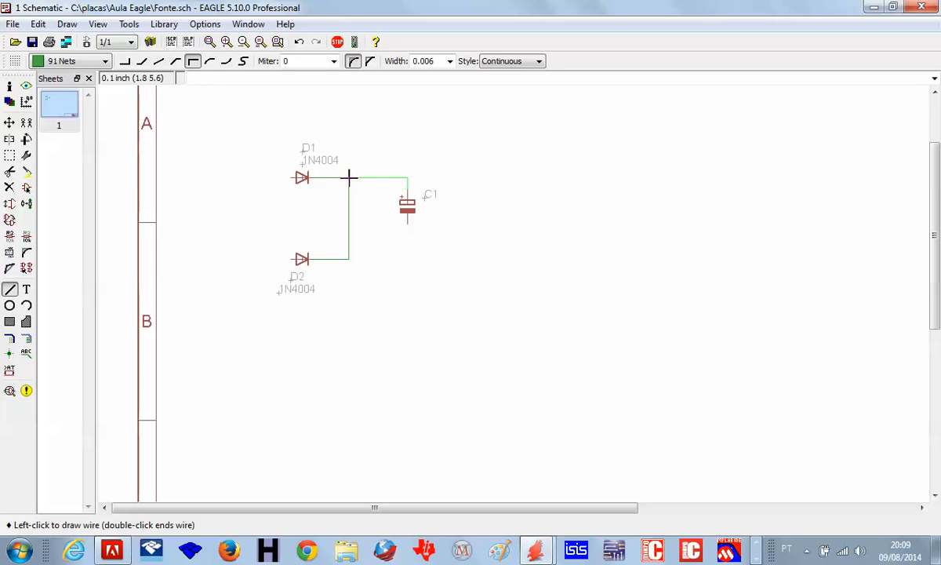
{"action": "left_click", "coordinate": [349, 178]}
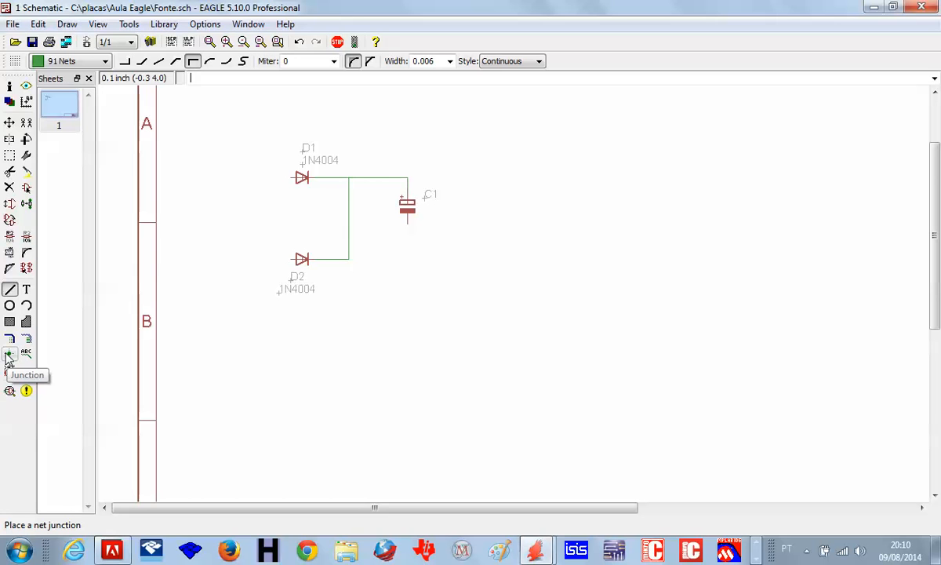
Step: Place a net junction where the D1, D2 and C1 wires meet
{"action": "left_click", "coordinate": [9, 355]}
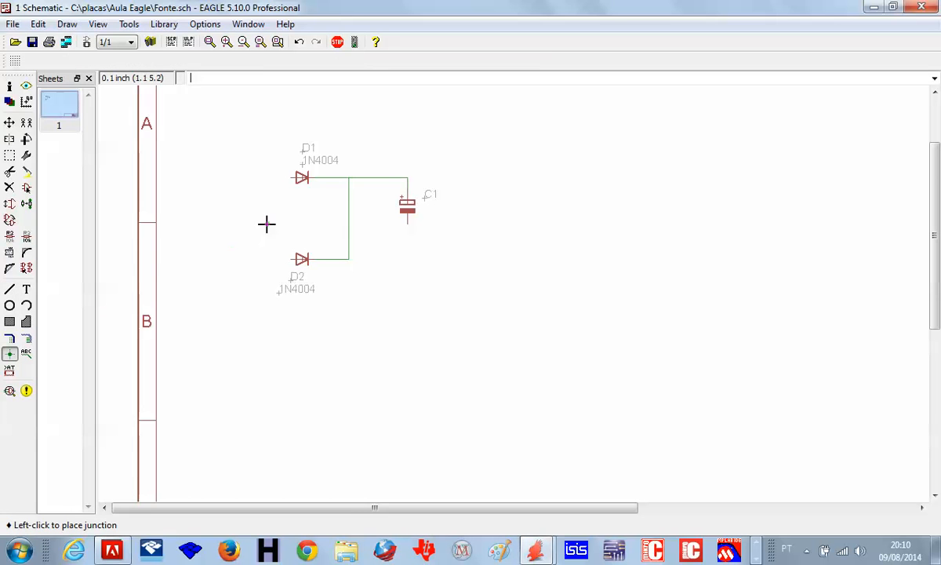
{"action": "left_click", "coordinate": [351, 174]}
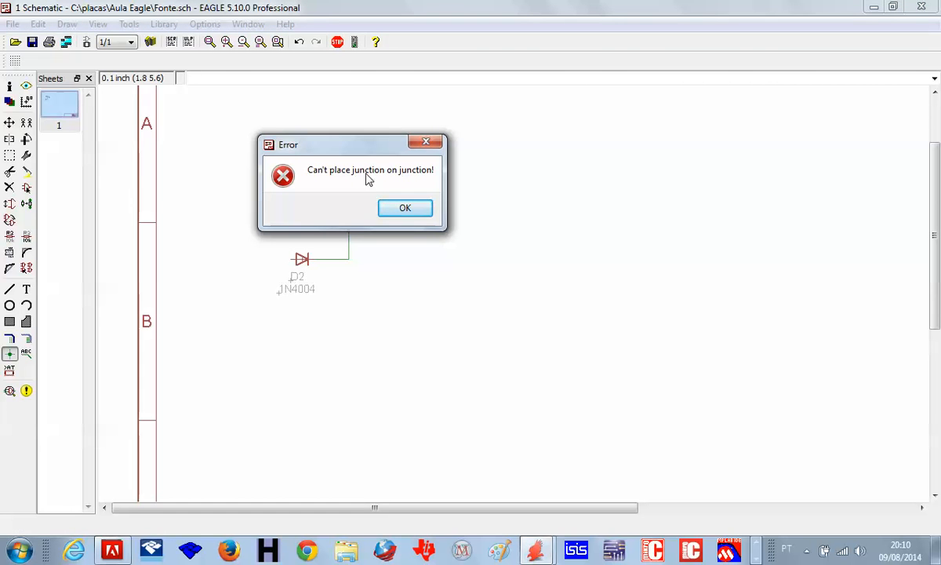
{"action": "left_click", "coordinate": [404, 209]}
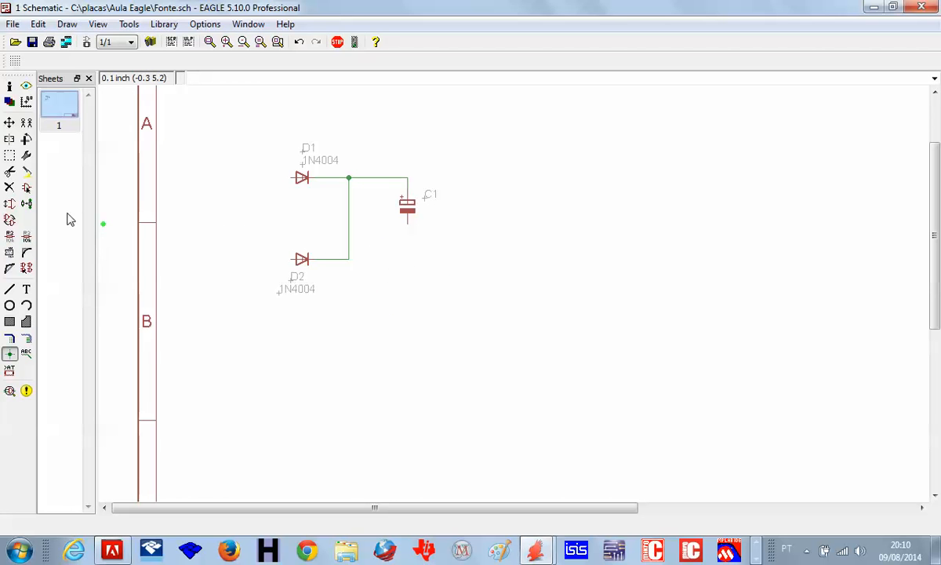
Step: Search the parts library for Ground and preview the WE-CMB variants in the wuerth-elektronik library
{"action": "left_click", "coordinate": [27, 188]}
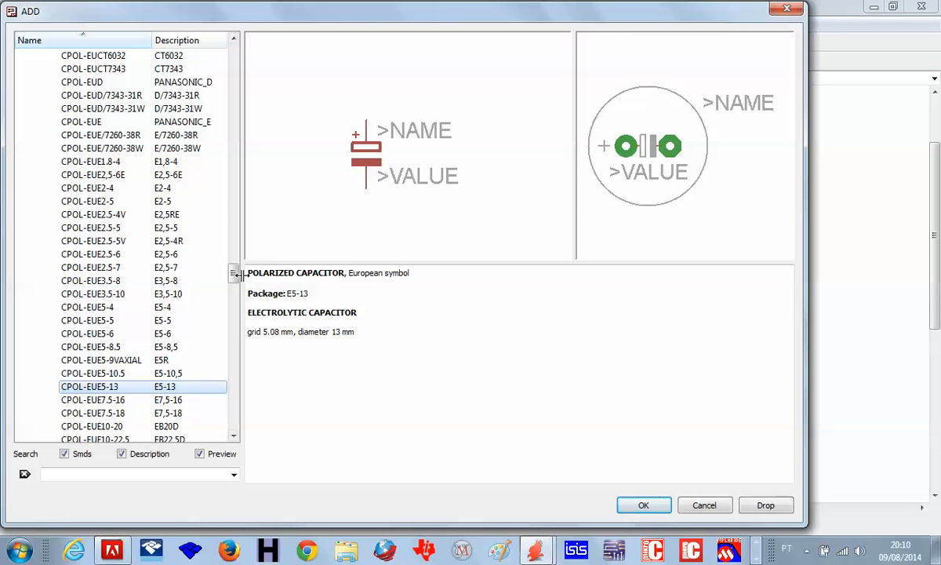
{"action": "left_click_drag", "start_coordinate": [233, 272], "coordinate": [222, 225]}
{"action": "scroll", "coordinate": [222, 225], "scroll_direction": "down", "scroll_amount": 4}
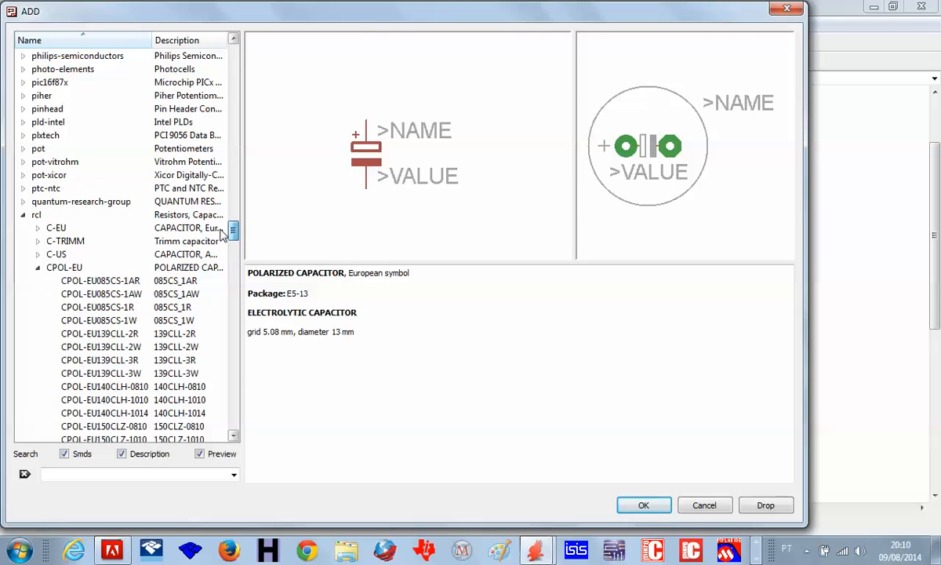
{"action": "left_click", "coordinate": [23, 212]}
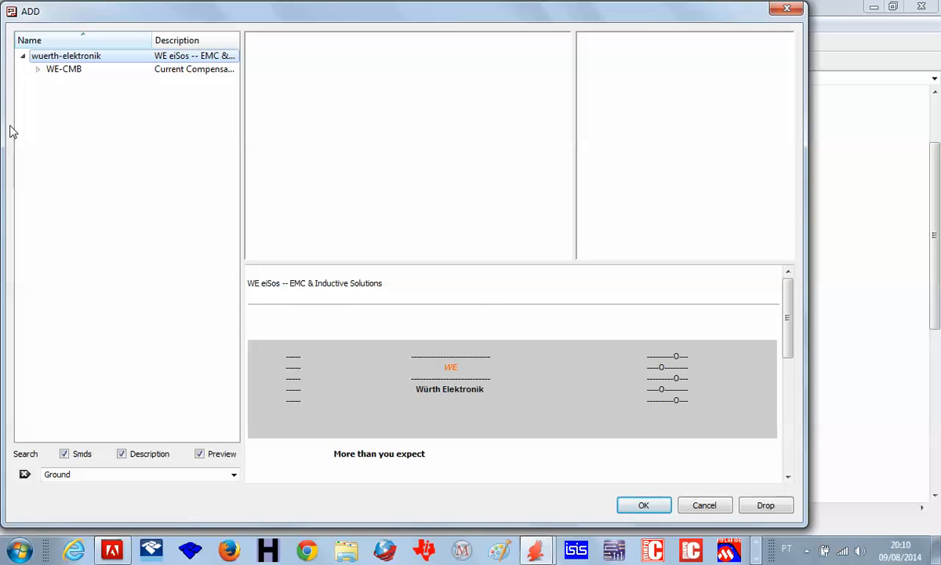
{"action": "left_click", "coordinate": [37, 69]}
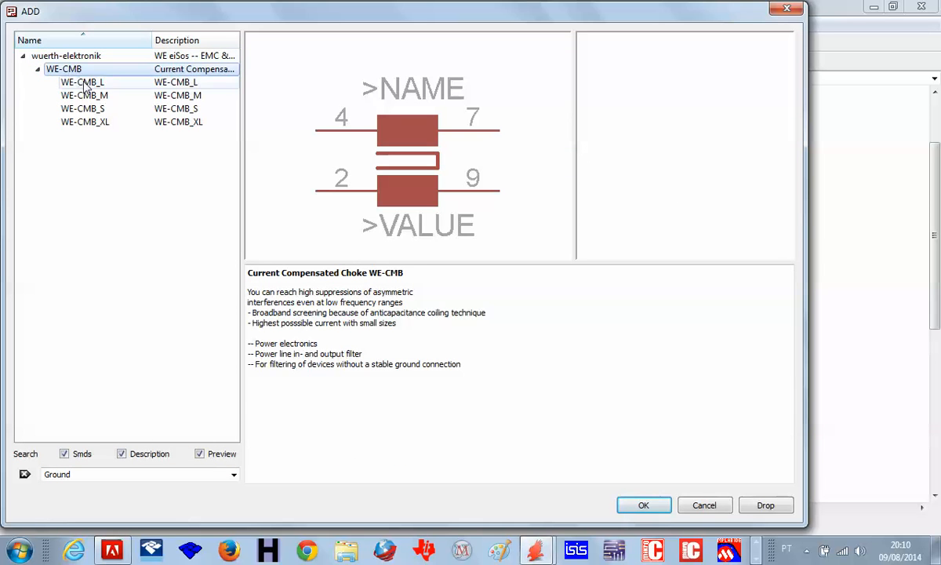
{"action": "left_click", "coordinate": [84, 85]}
{"action": "left_click", "coordinate": [84, 94]}
{"action": "left_click", "coordinate": [82, 108]}
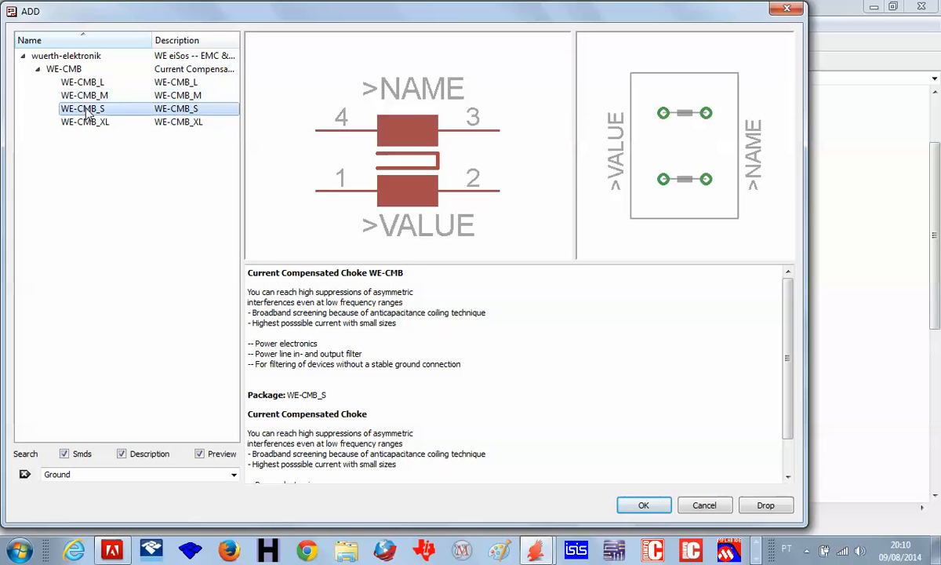
{"action": "left_click", "coordinate": [25, 56]}
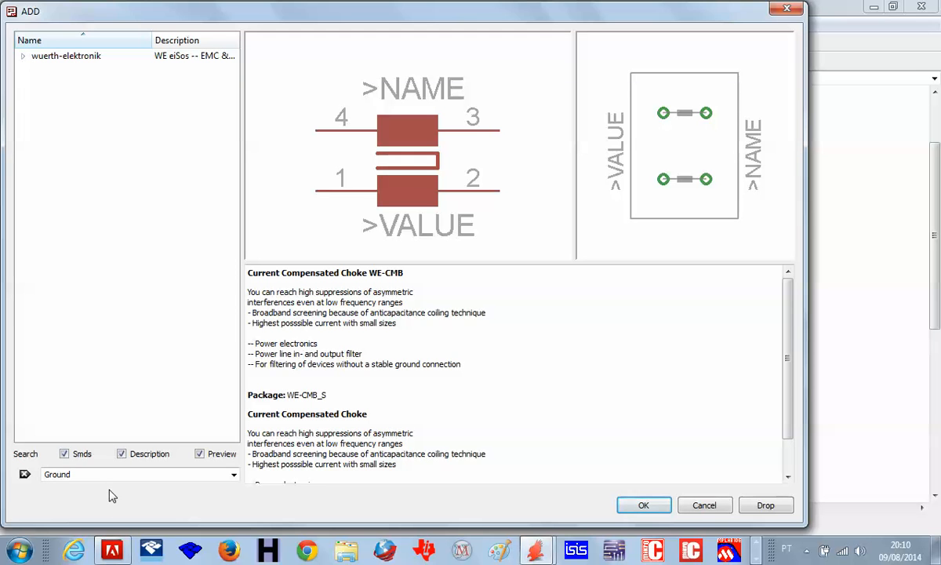
Step: Search the parts library for GND and place the supply2 GND symbol just below C1
{"action": "left_click_drag", "start_coordinate": [107, 474], "coordinate": [4, 477]}
{"action": "type", "text": "GND"}
{"action": "key", "text": "Return"}
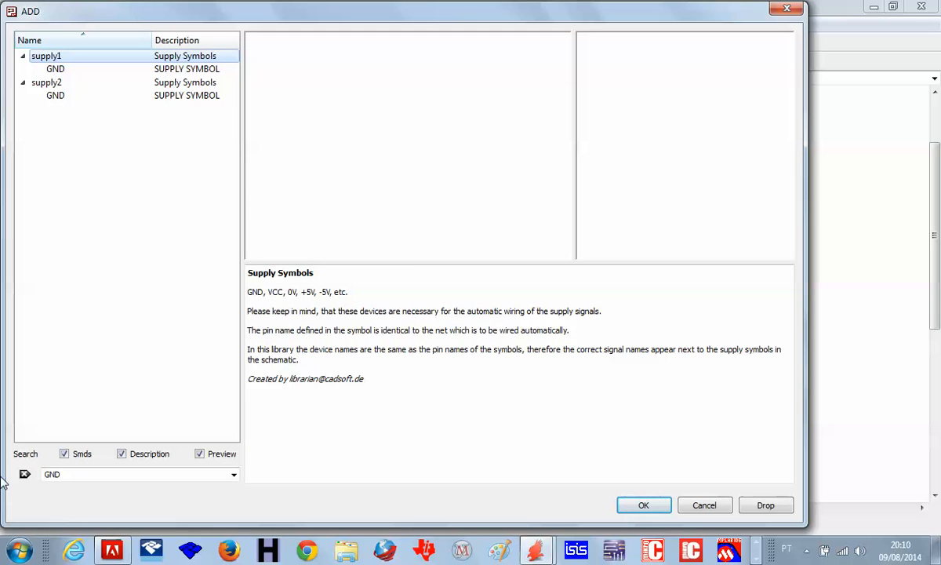
{"action": "left_click", "coordinate": [61, 71]}
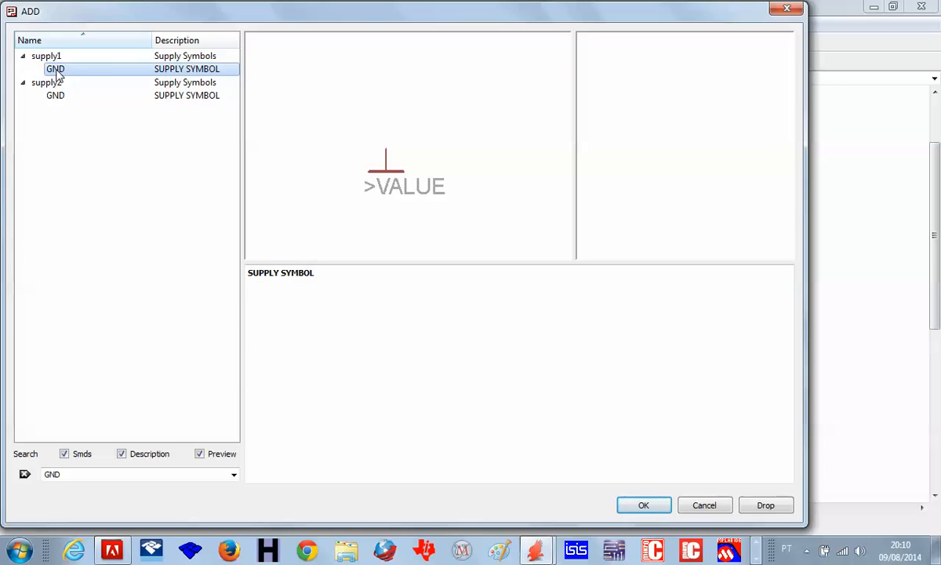
{"action": "left_click", "coordinate": [49, 96]}
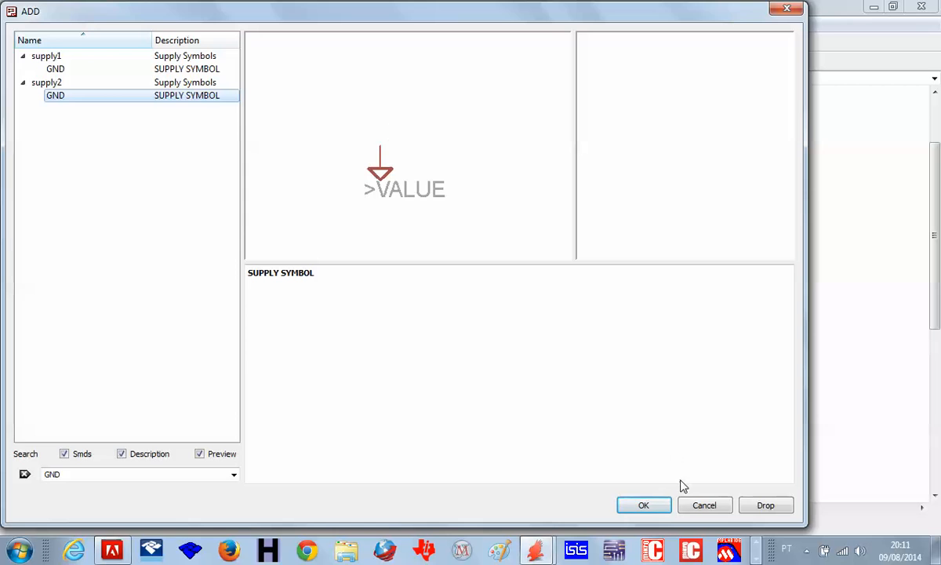
{"action": "left_click", "coordinate": [645, 505]}
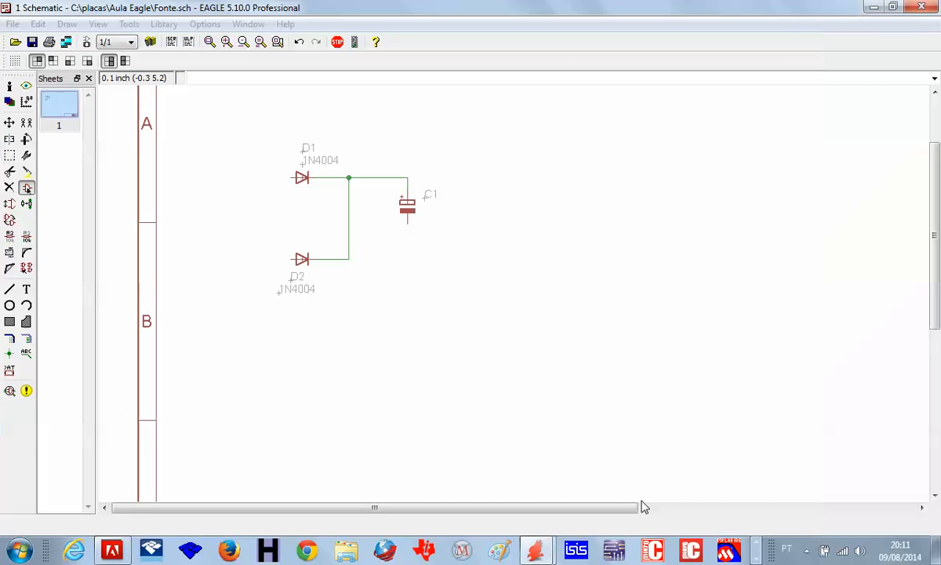
{"action": "left_click", "coordinate": [408, 245]}
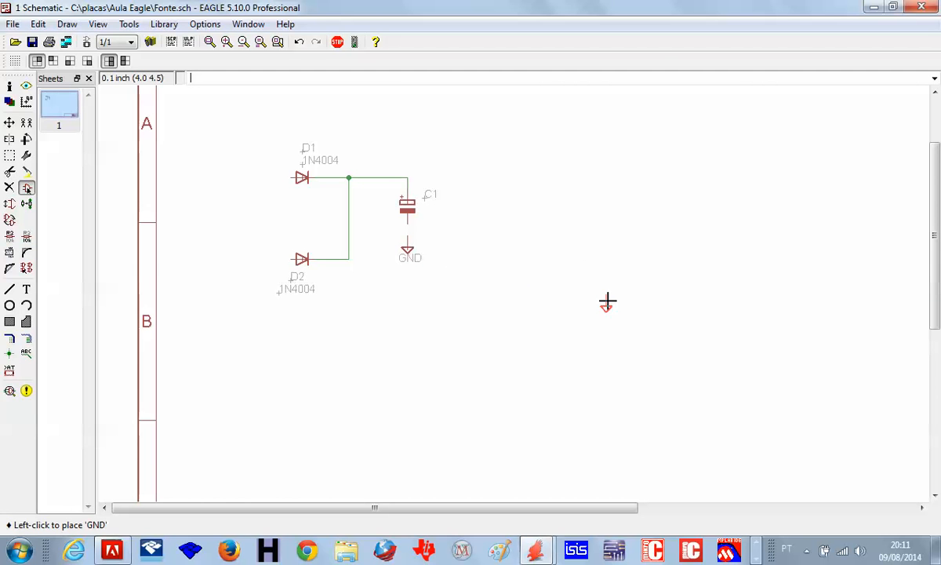
Step: Stop placing GND symbols, clear the part search text and end part adding
{"action": "key", "text": "Escape"}
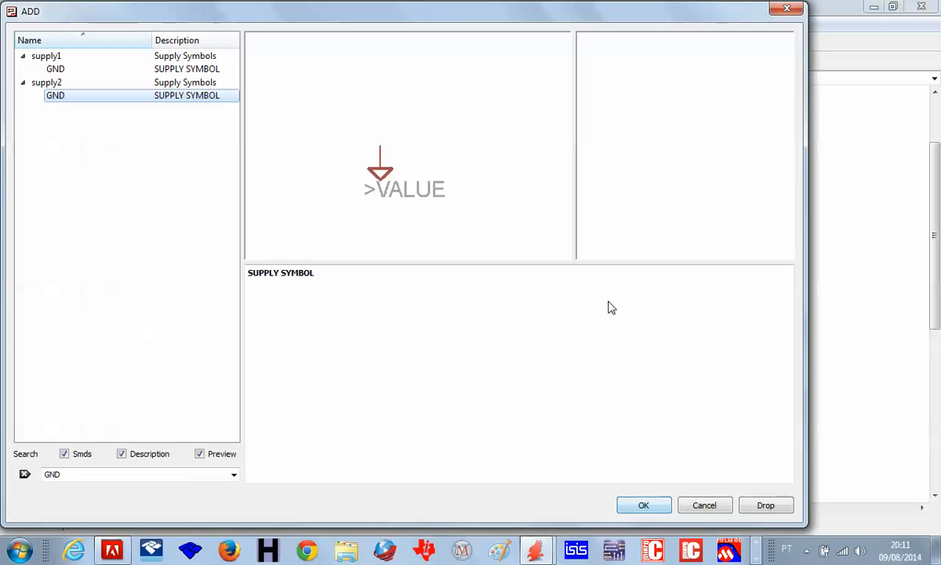
{"action": "left_click", "coordinate": [115, 476]}
{"action": "left_click_drag", "start_coordinate": [116, 478], "coordinate": [35, 475]}
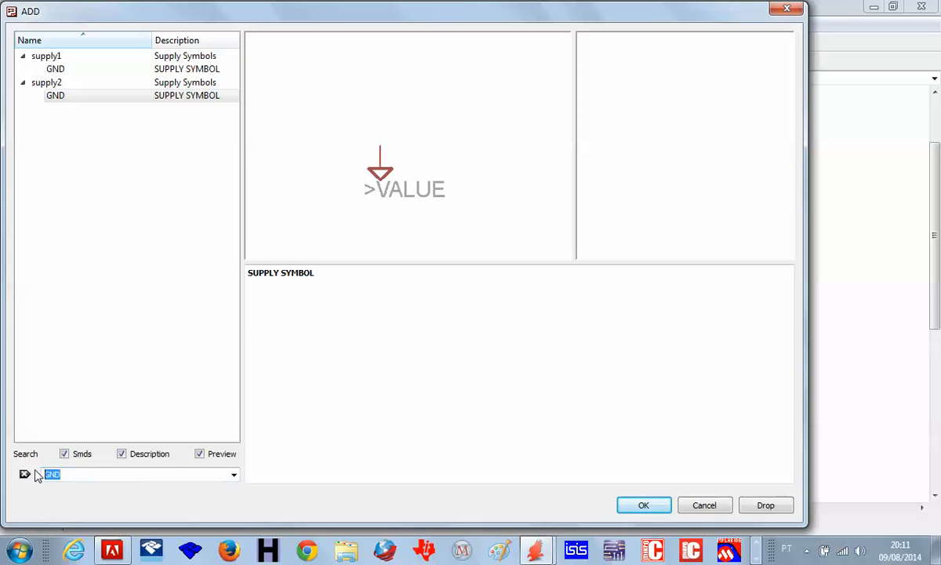
{"action": "key", "text": "BackSpace"}
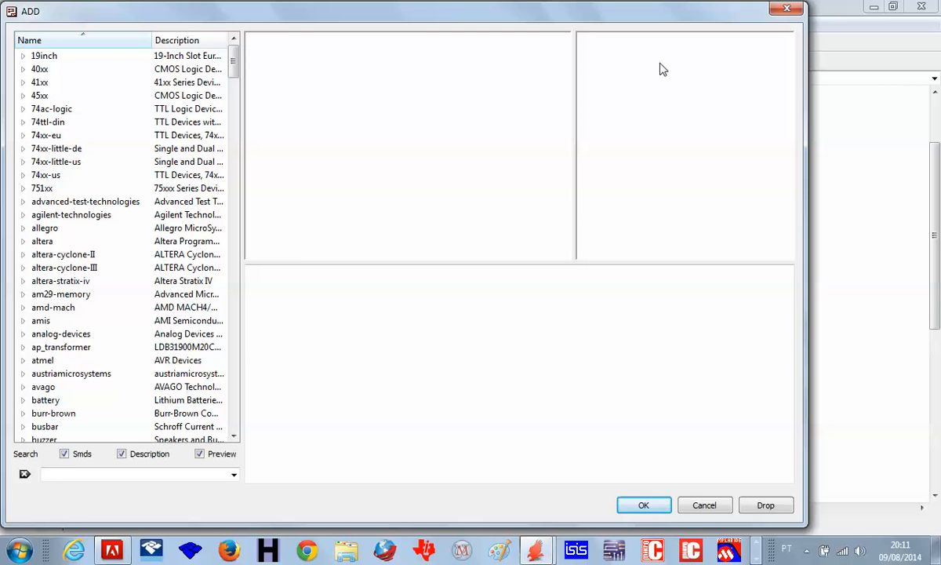
{"action": "left_click", "coordinate": [785, 11]}
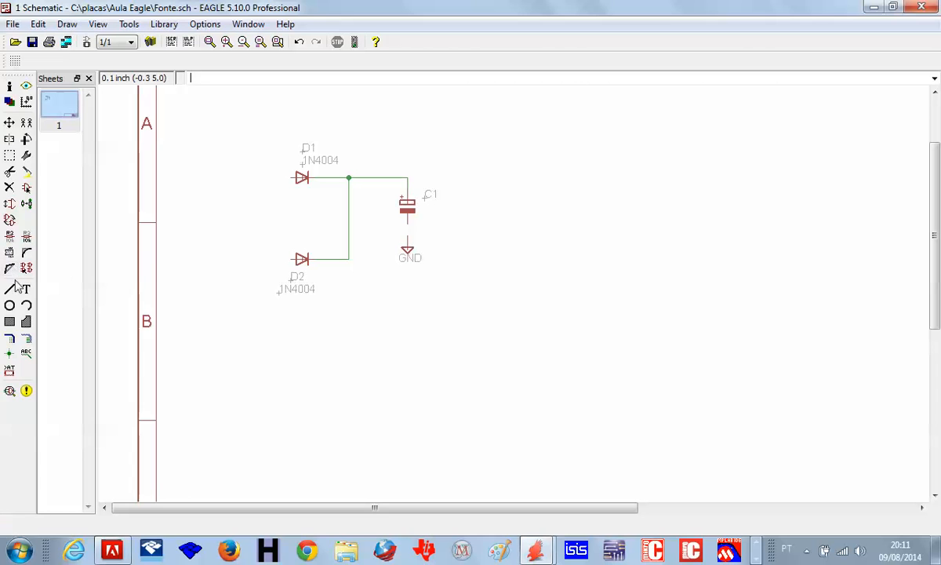
Step: Move the GND symbol up onto C1's lower pin, and pull it back down to stretch a net wire between them
{"action": "left_click", "coordinate": [9, 123]}
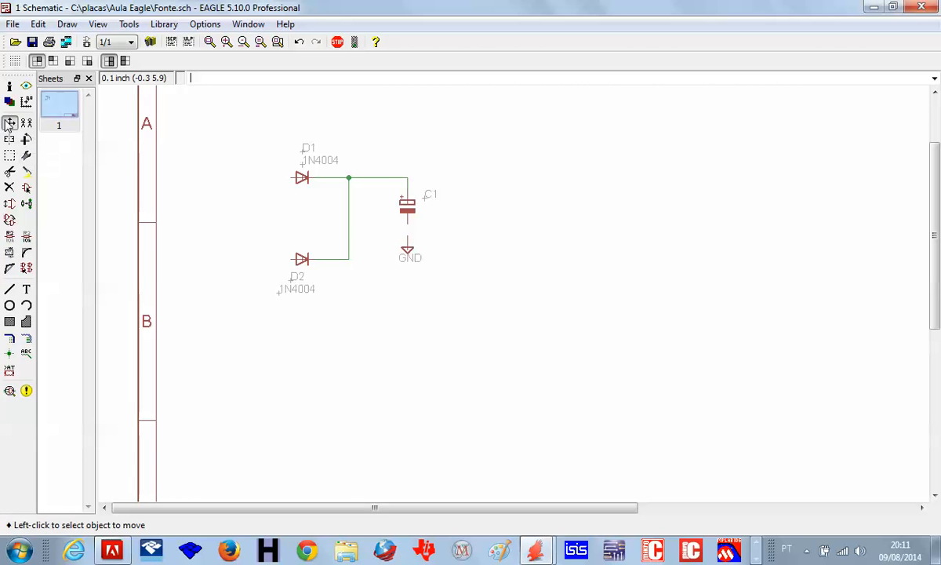
{"action": "left_click", "coordinate": [403, 252]}
{"action": "left_click", "coordinate": [406, 245]}
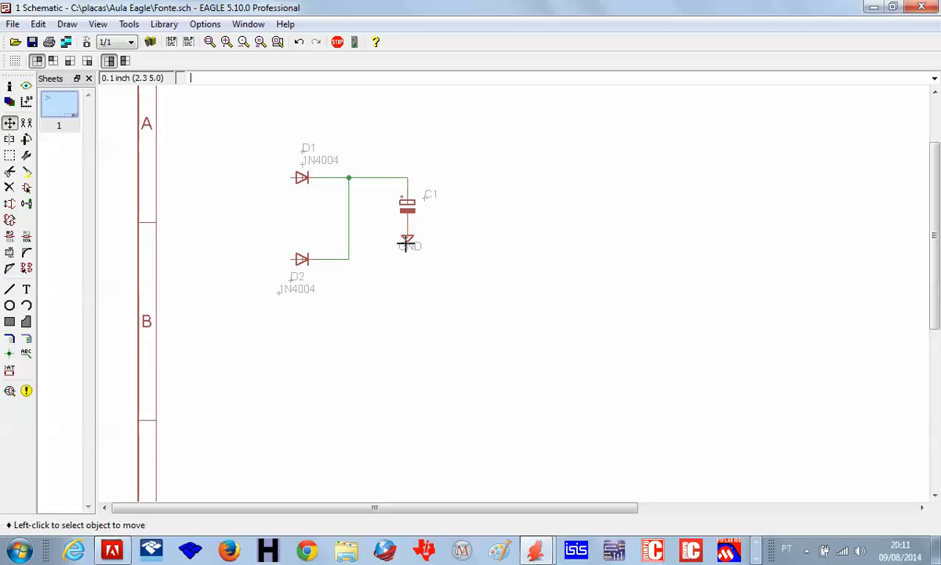
{"action": "left_click", "coordinate": [406, 246]}
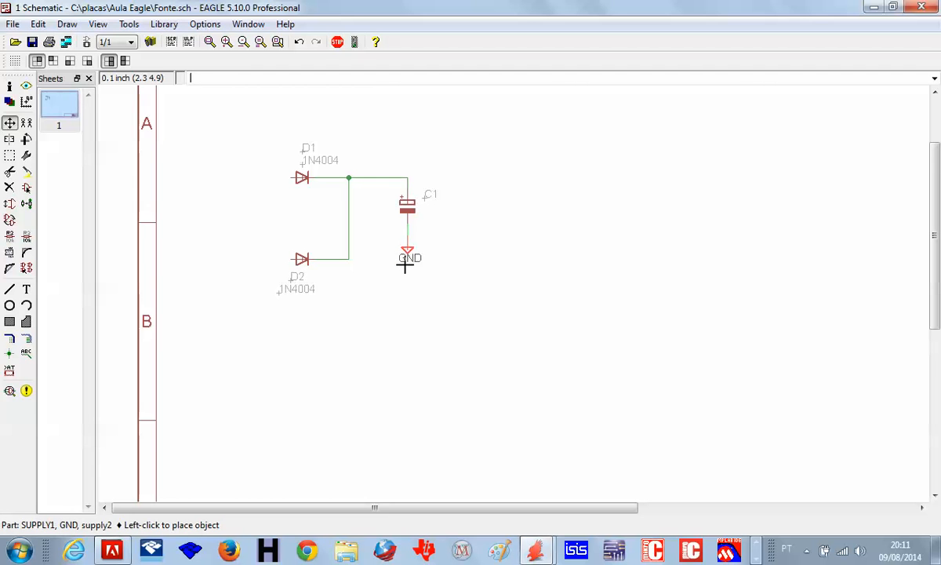
{"action": "left_click", "coordinate": [405, 265]}
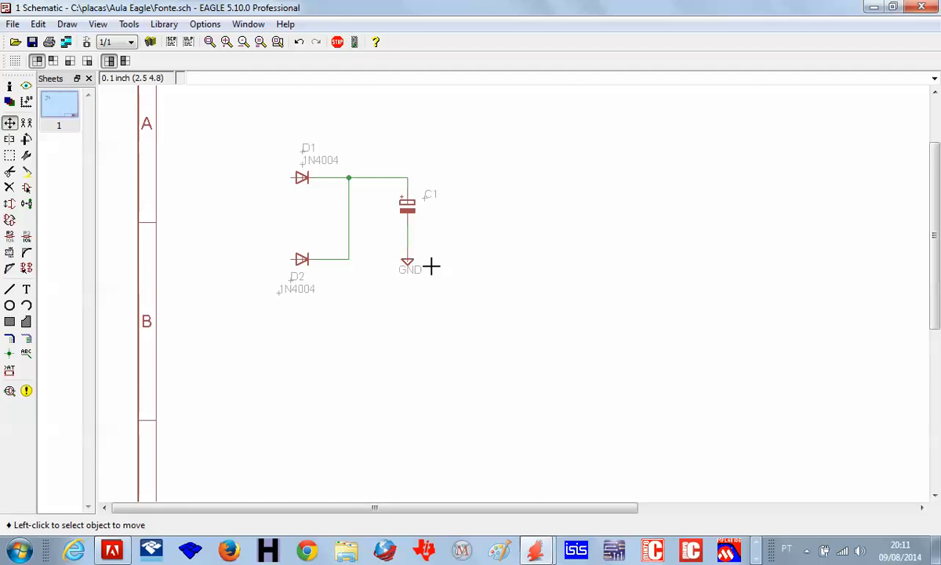
{"action": "scroll", "coordinate": [431, 266], "scroll_direction": "up", "scroll_amount": 5}
{"action": "middle_click_drag", "start_coordinate": [432, 153], "coordinate": [610, 265]}
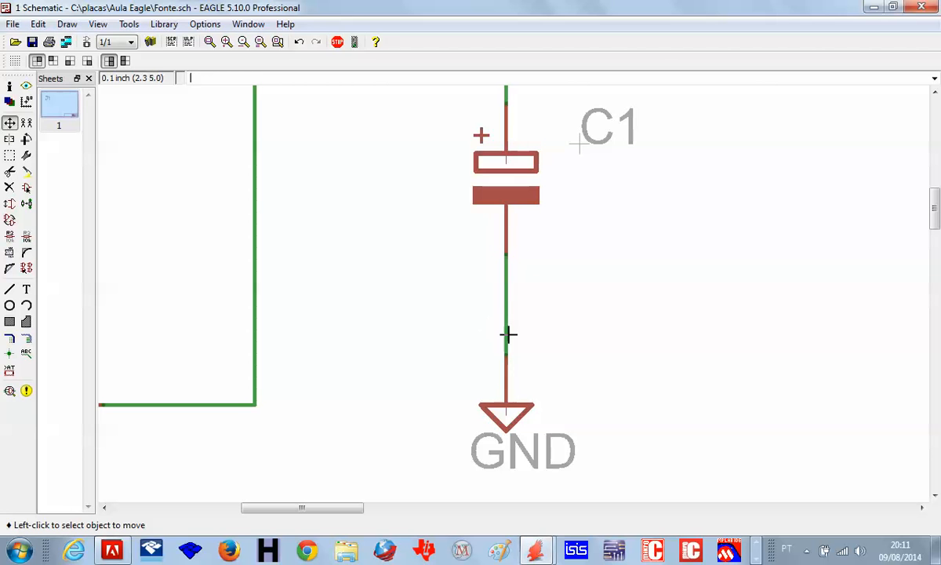
{"action": "scroll", "coordinate": [420, 273], "scroll_direction": "down", "scroll_amount": 4}
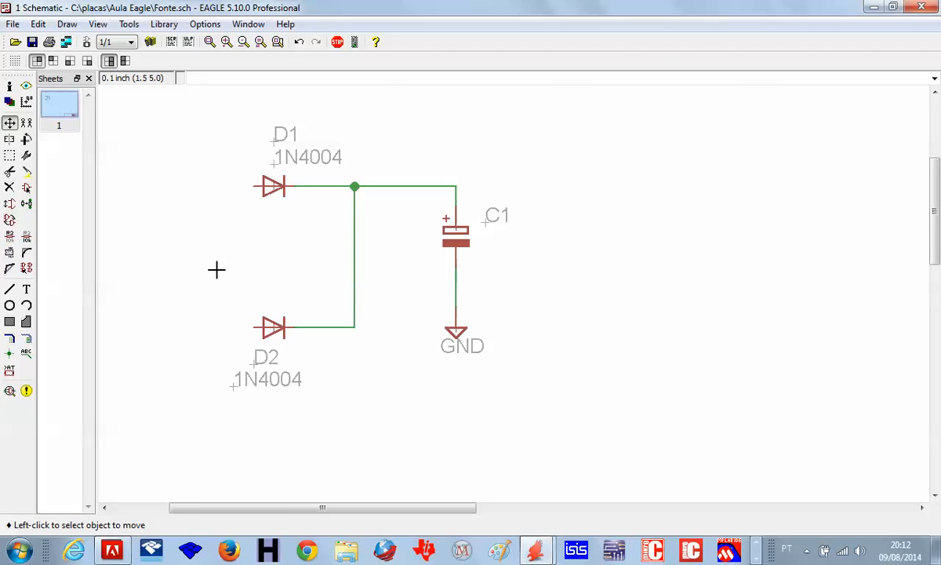
Step: Copy the GND symbol below C1 and place the copy between D1 and D2, just outside their input pins
{"action": "left_click", "coordinate": [26, 124]}
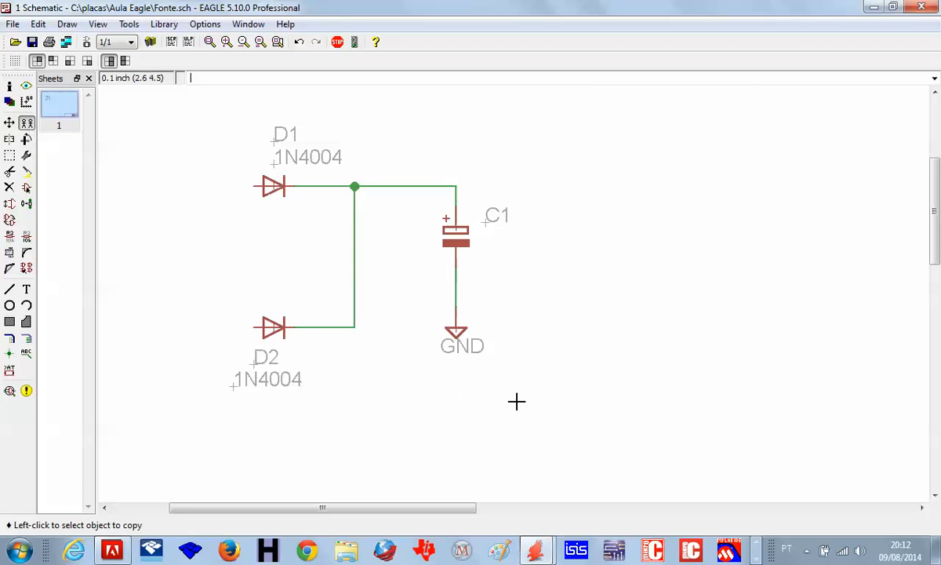
{"action": "left_click", "coordinate": [461, 334]}
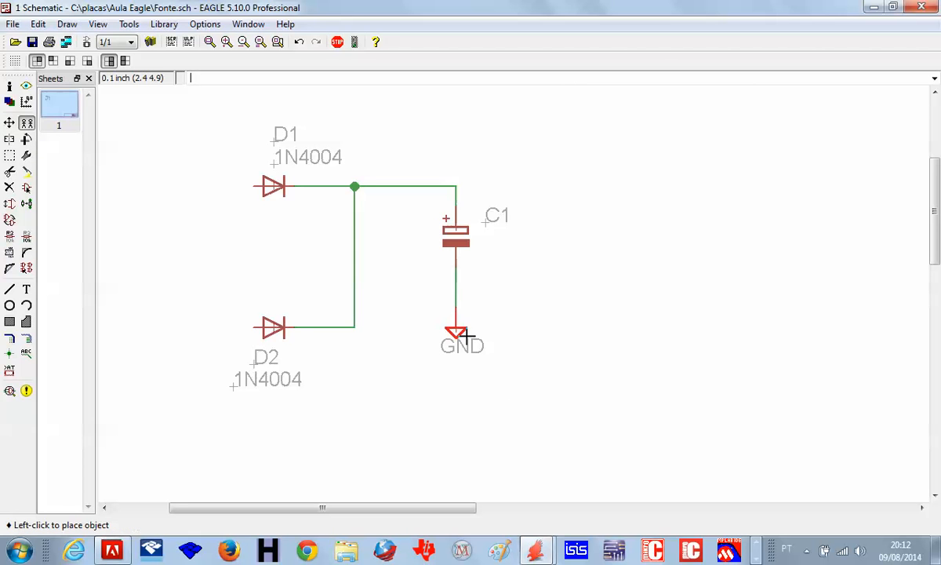
{"action": "left_click", "coordinate": [259, 259]}
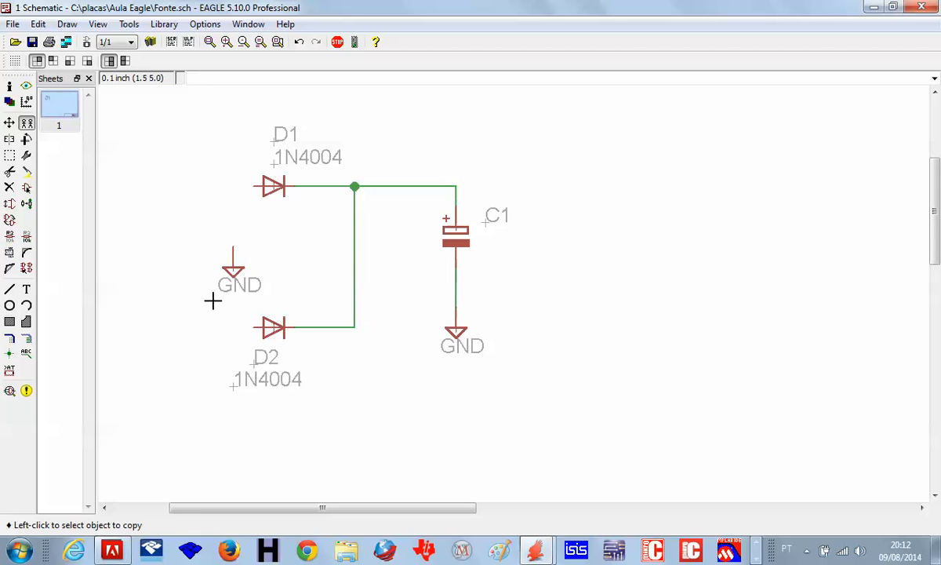
Step: Clear the GND value text from both ground symbols, first the copied one and then the one below C1
{"action": "left_click", "coordinate": [27, 236]}
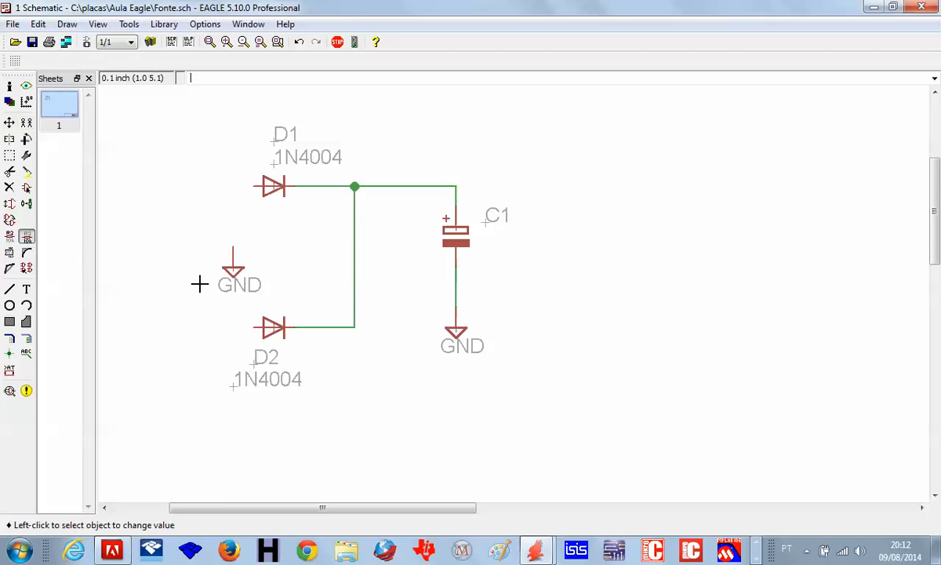
{"action": "left_click", "coordinate": [243, 275]}
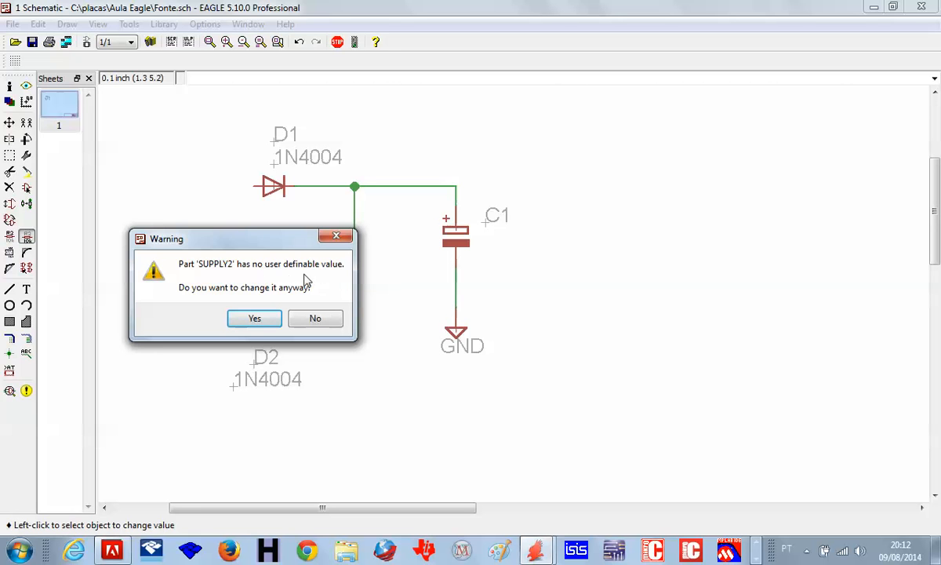
{"action": "left_click", "coordinate": [261, 322]}
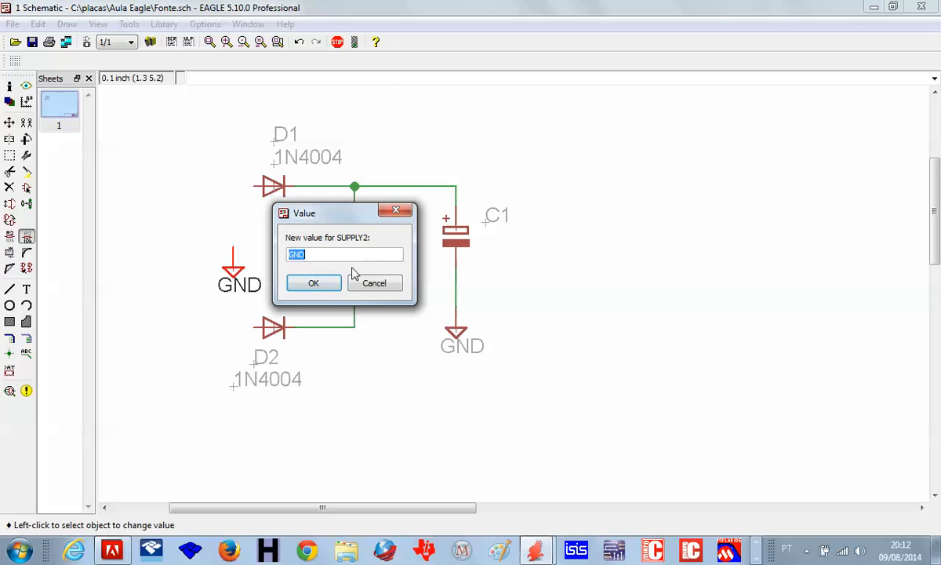
{"action": "key", "text": "BackSpace"}
{"action": "left_click", "coordinate": [330, 283]}
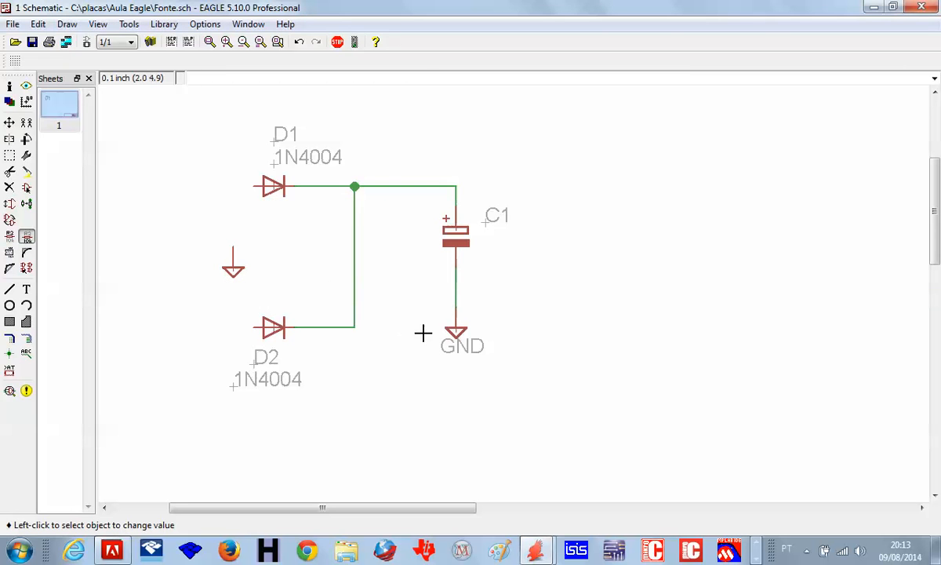
{"action": "left_click", "coordinate": [456, 333]}
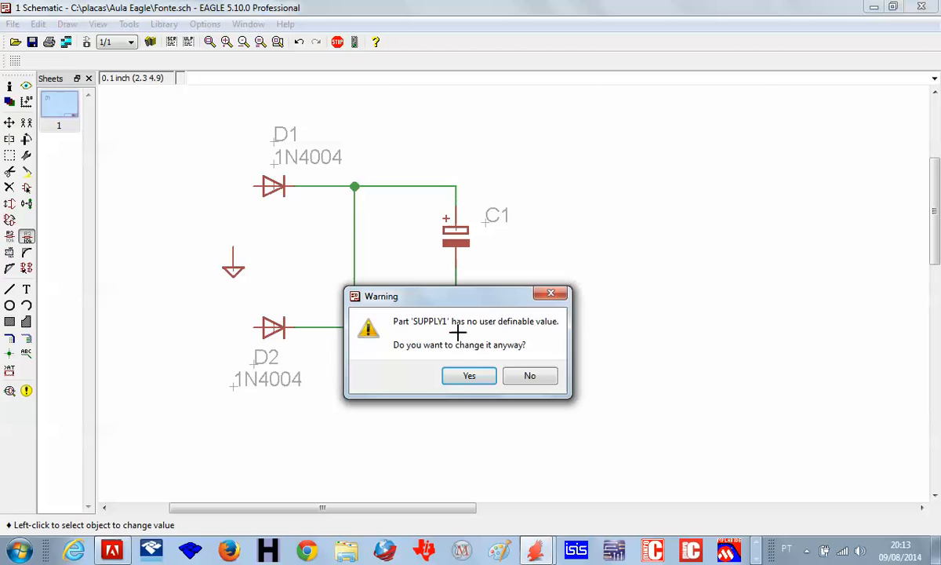
{"action": "left_click", "coordinate": [470, 375]}
{"action": "key", "text": "BackSpace"}
{"action": "key", "text": "Return"}
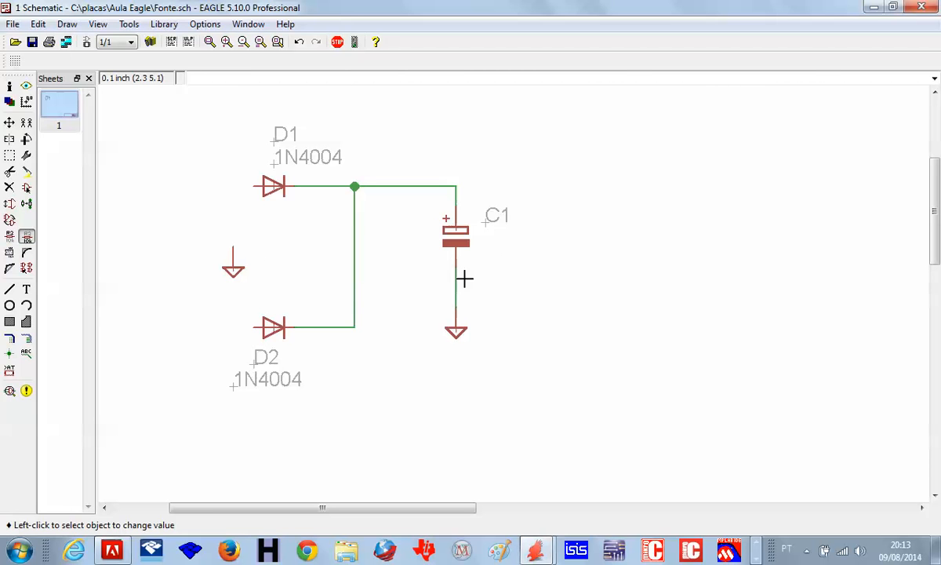
Step: Set C1's value to 3300uF/25V and move the value label directly under the C1 name
{"action": "left_click", "coordinate": [457, 243]}
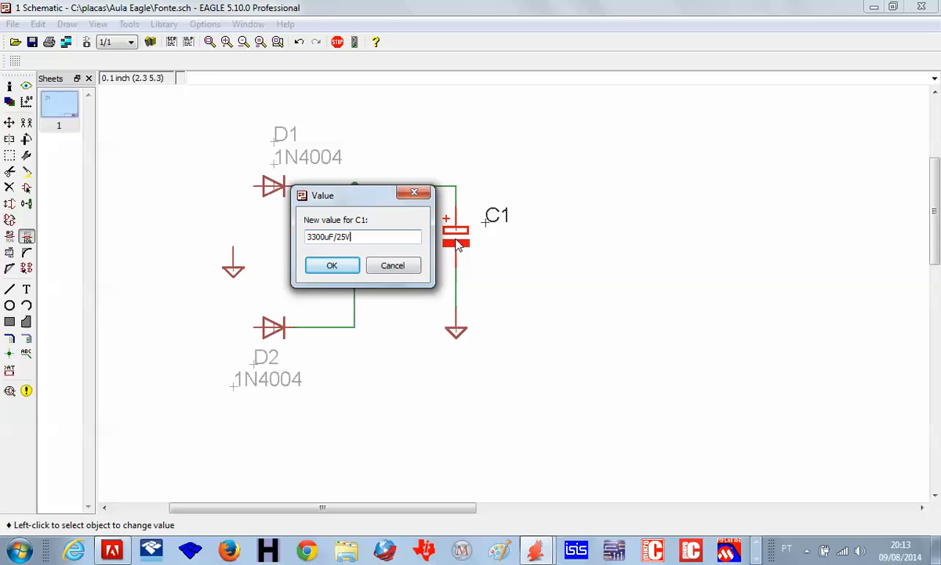
{"action": "key", "text": "Return"}
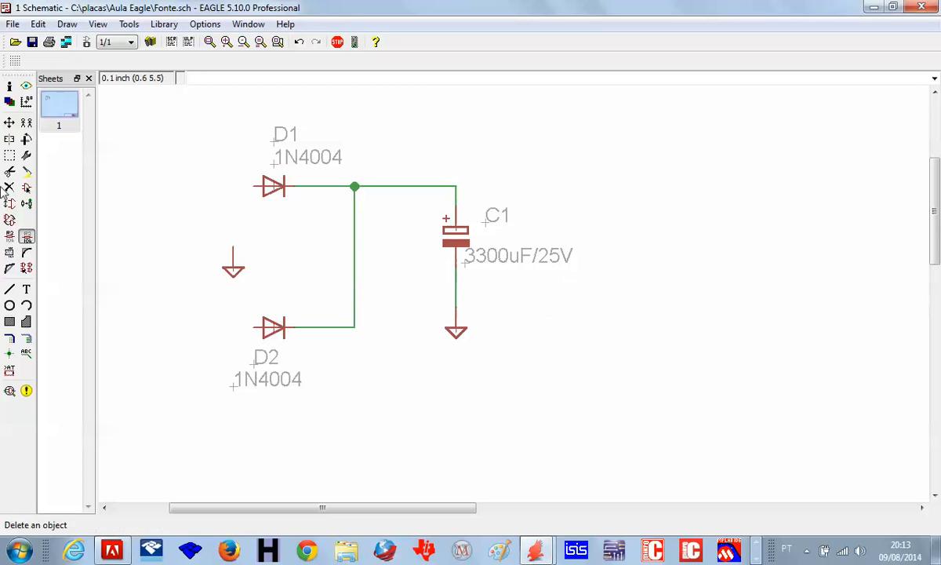
{"action": "left_click", "coordinate": [10, 124]}
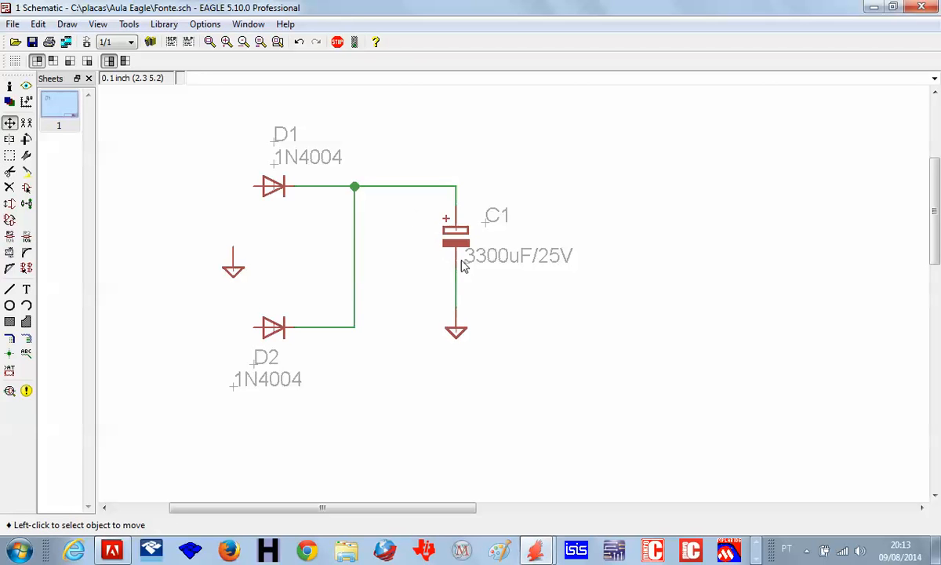
{"action": "left_click", "coordinate": [464, 262]}
{"action": "left_click", "coordinate": [480, 246]}
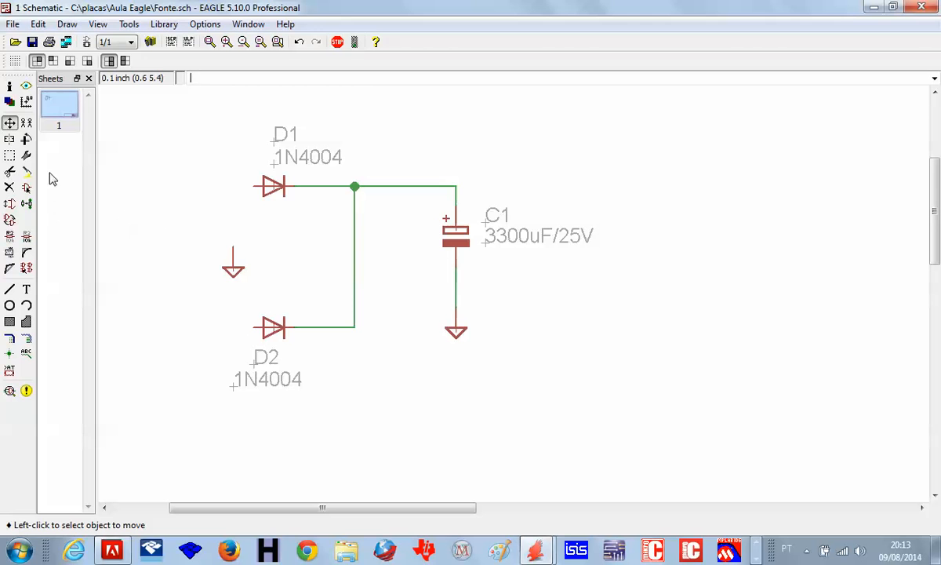
Step: Browse the part libraries for connectors and expand the con-lstb pin header library
{"action": "left_click", "coordinate": [26, 188]}
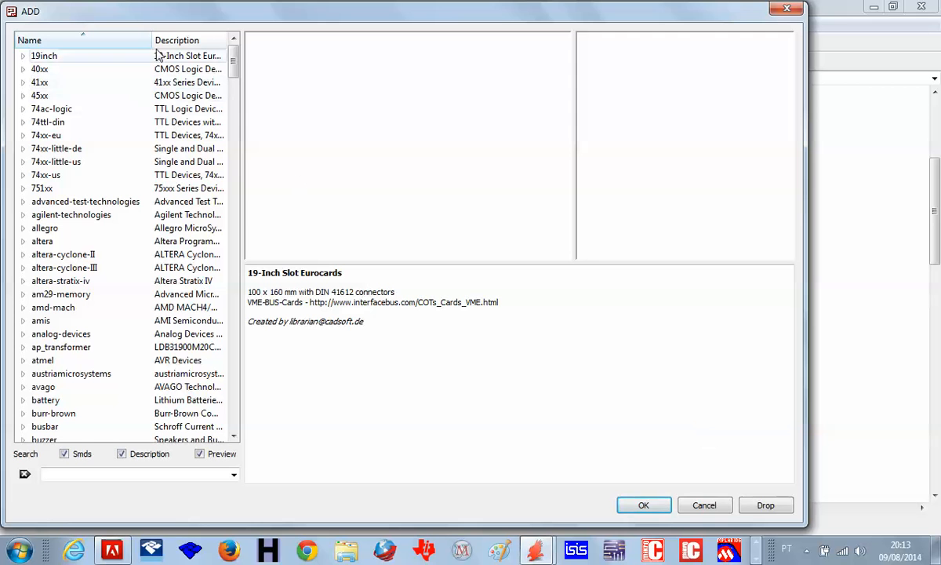
{"action": "left_click", "coordinate": [52, 101]}
{"action": "key", "text": "c"}
{"action": "scroll", "coordinate": [115, 242], "scroll_direction": "down", "scroll_amount": 7}
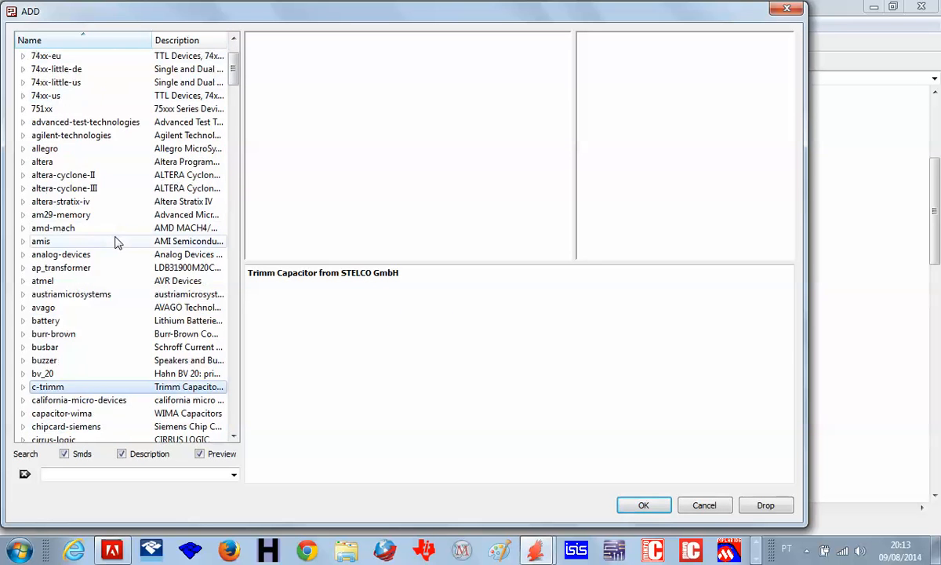
{"action": "scroll", "coordinate": [118, 246], "scroll_direction": "down", "scroll_amount": 9}
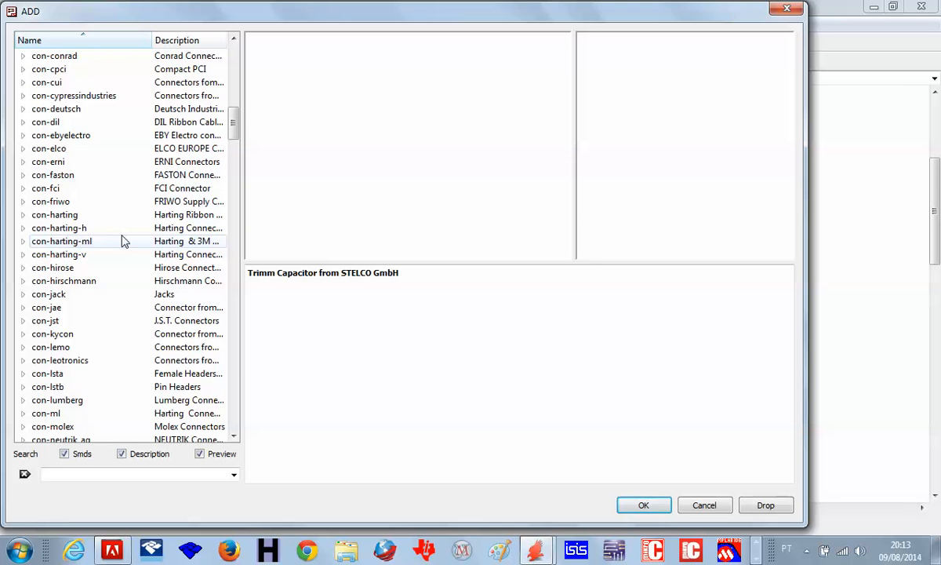
{"action": "scroll", "coordinate": [119, 257], "scroll_direction": "down", "scroll_amount": 2}
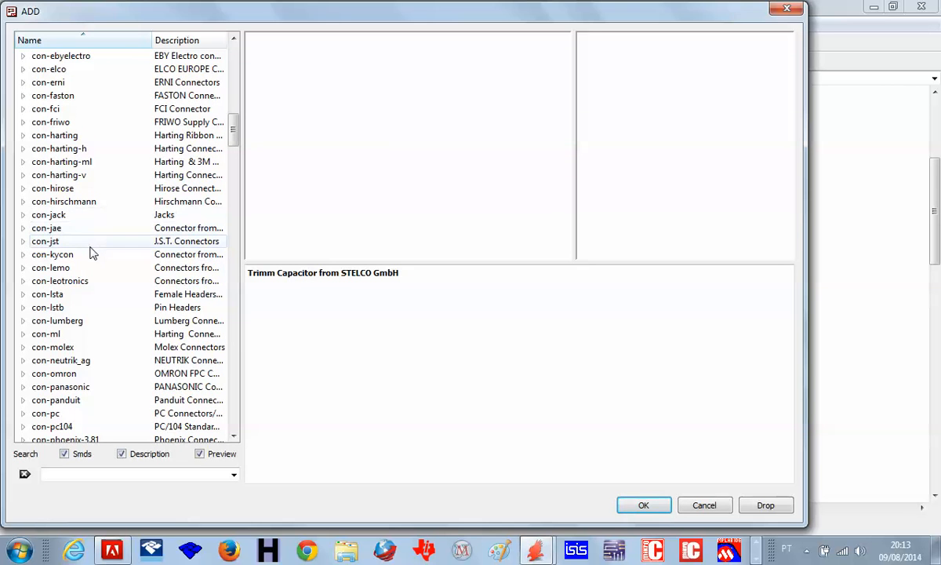
{"action": "scroll", "coordinate": [86, 251], "scroll_direction": "down", "scroll_amount": 1}
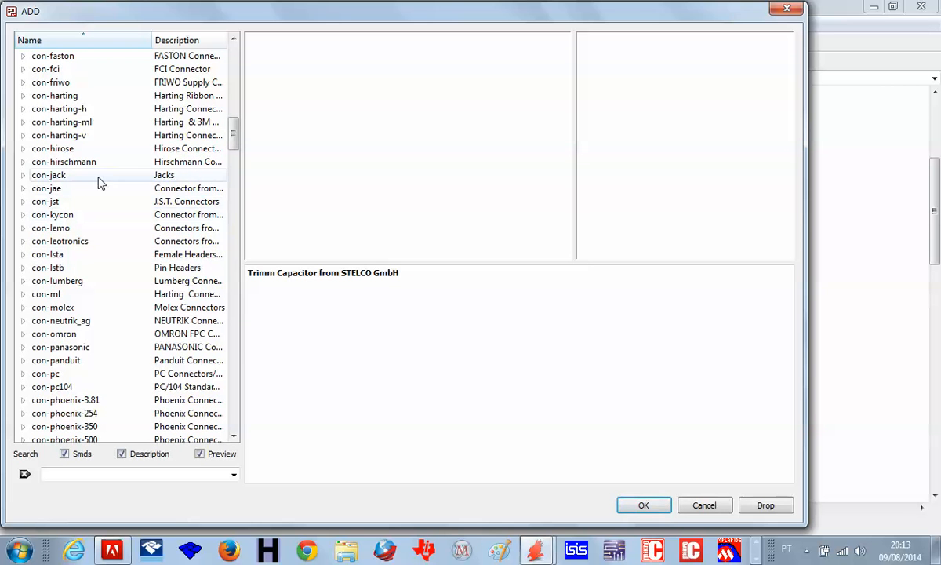
{"action": "double_click", "coordinate": [22, 267]}
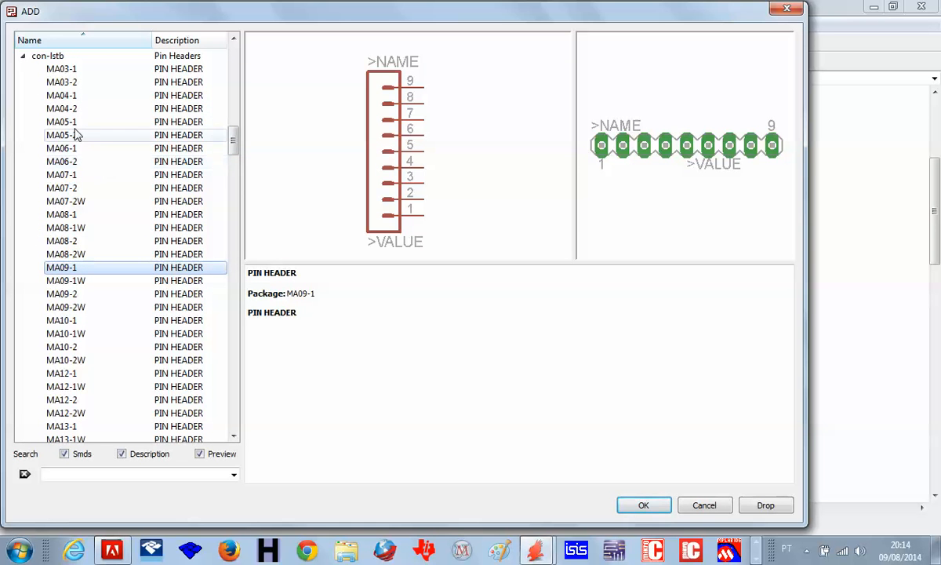
Step: Choose the three-pin header MA03-1, place one beside D1's input at the circuit's outer edge, and end part adding
{"action": "left_click", "coordinate": [74, 82]}
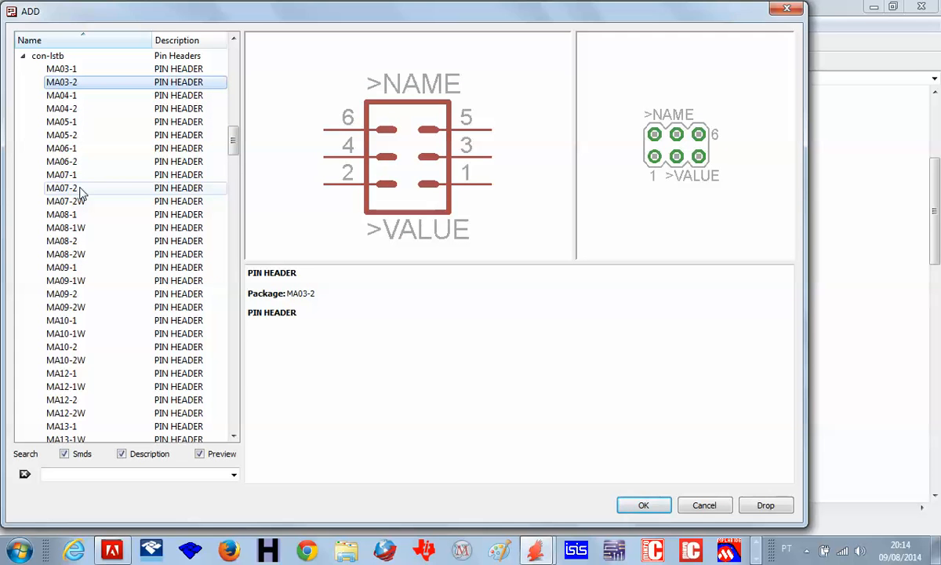
{"action": "left_click", "coordinate": [64, 72]}
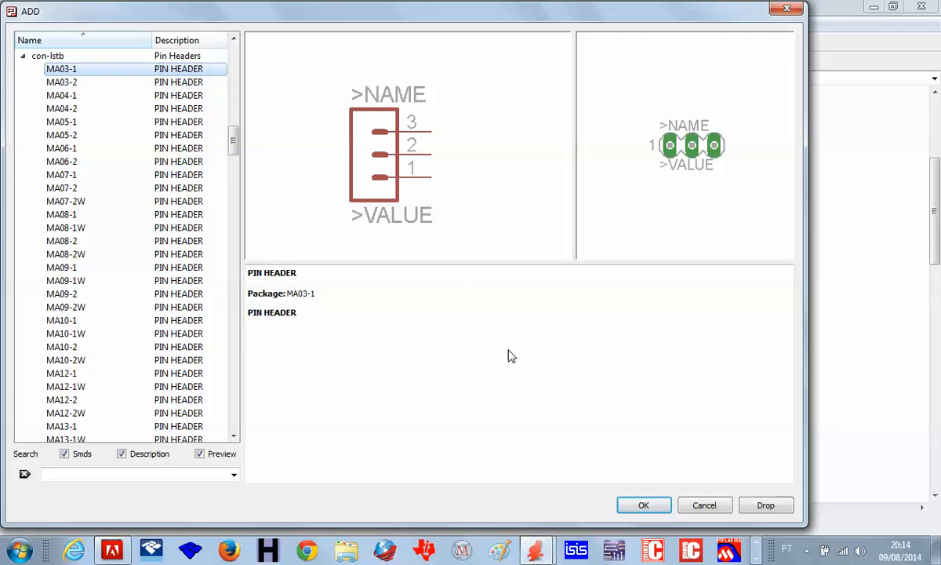
{"action": "left_click", "coordinate": [659, 510]}
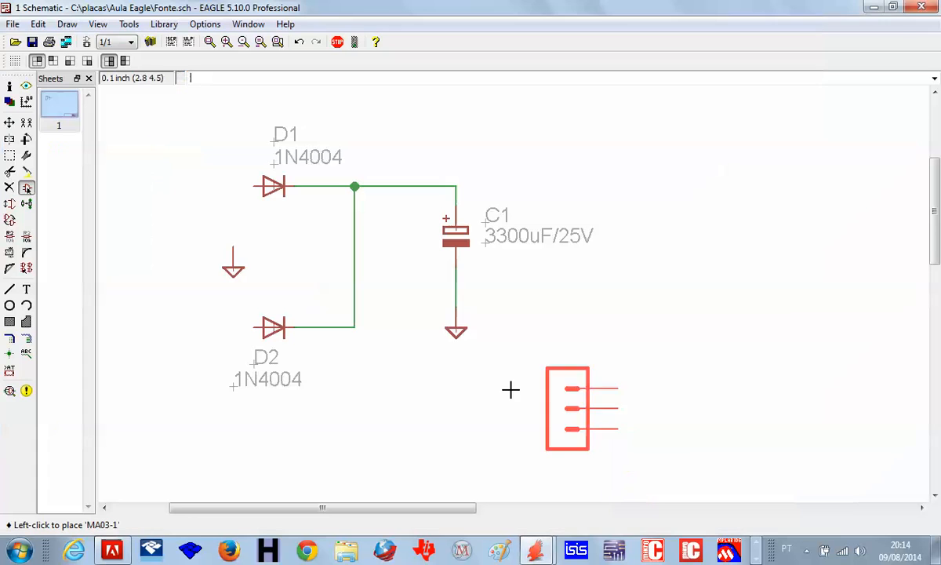
{"action": "left_click", "coordinate": [125, 207]}
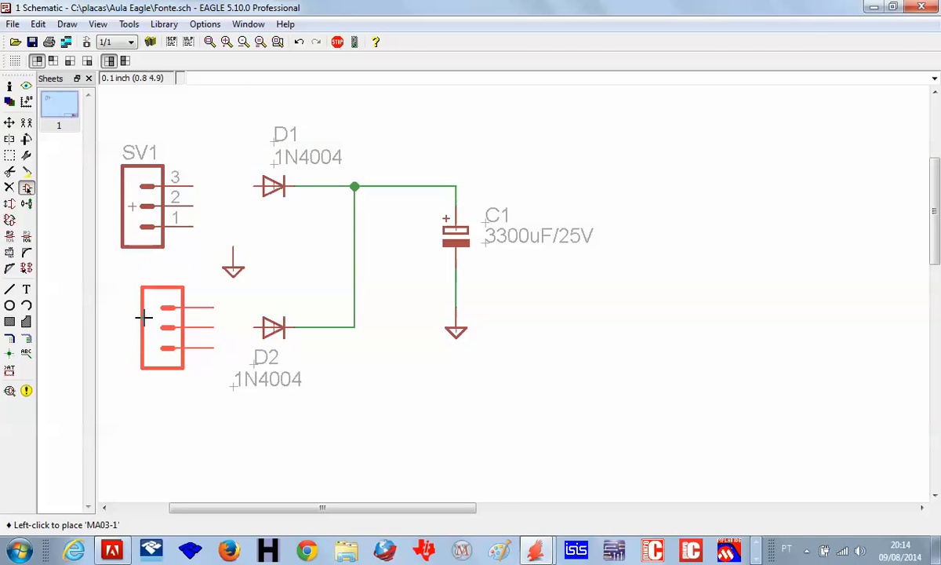
{"action": "key", "text": "Escape"}
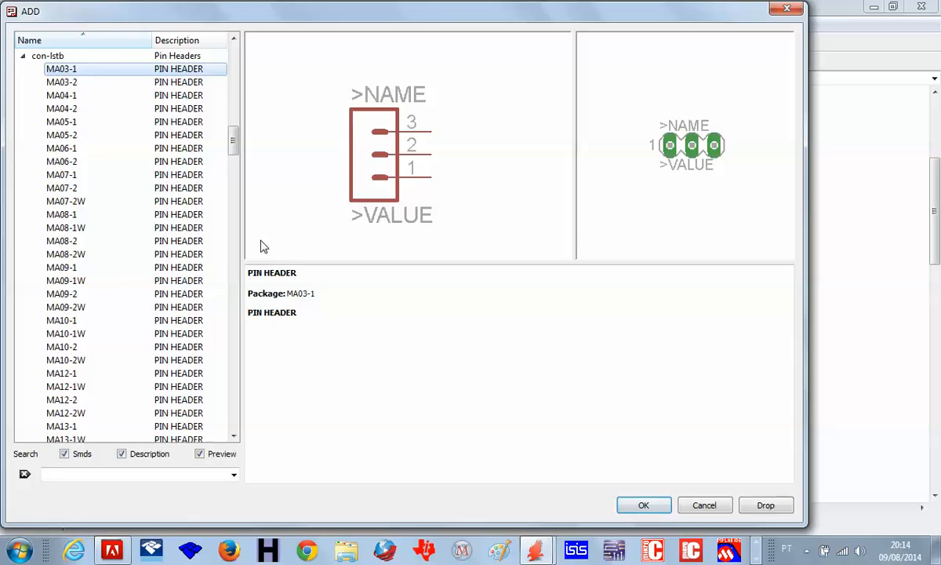
{"action": "key", "text": "Escape"}
{"action": "left_click", "coordinate": [9, 288]}
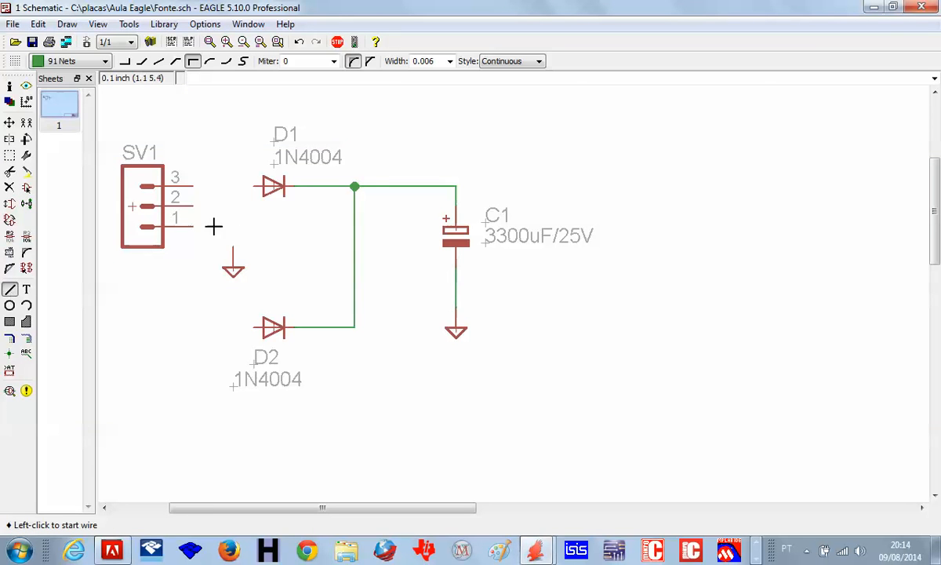
{"action": "left_click", "coordinate": [233, 249]}
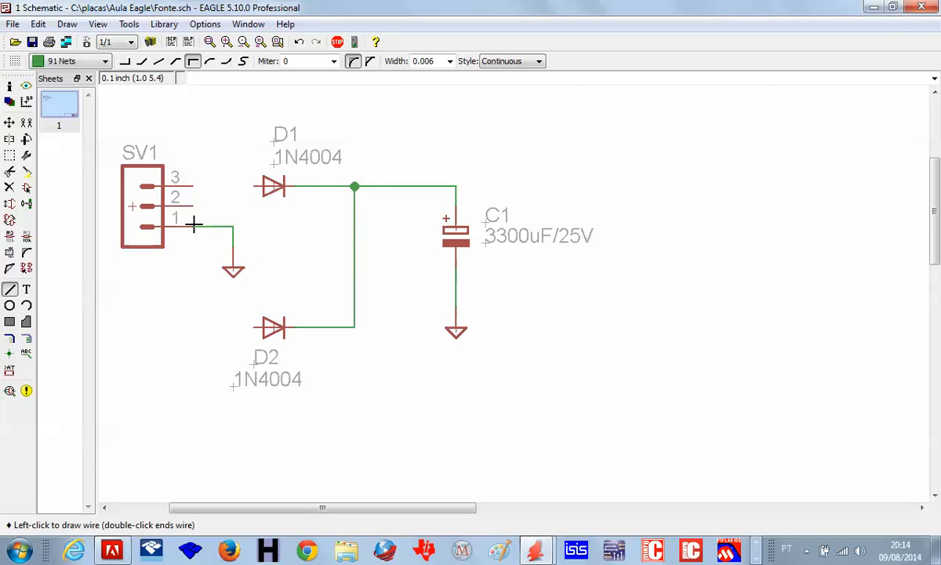
{"action": "left_click", "coordinate": [193, 226]}
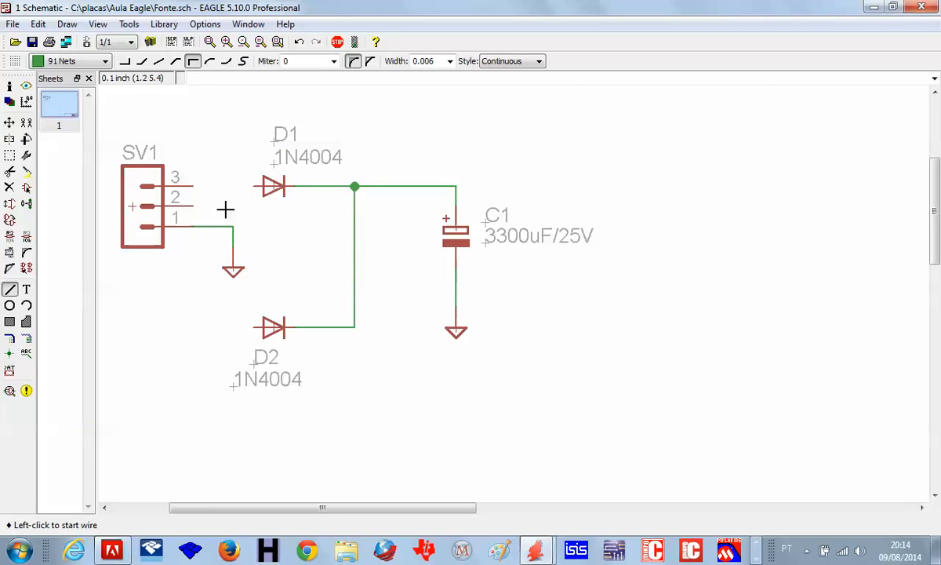
{"action": "left_click", "coordinate": [303, 44]}
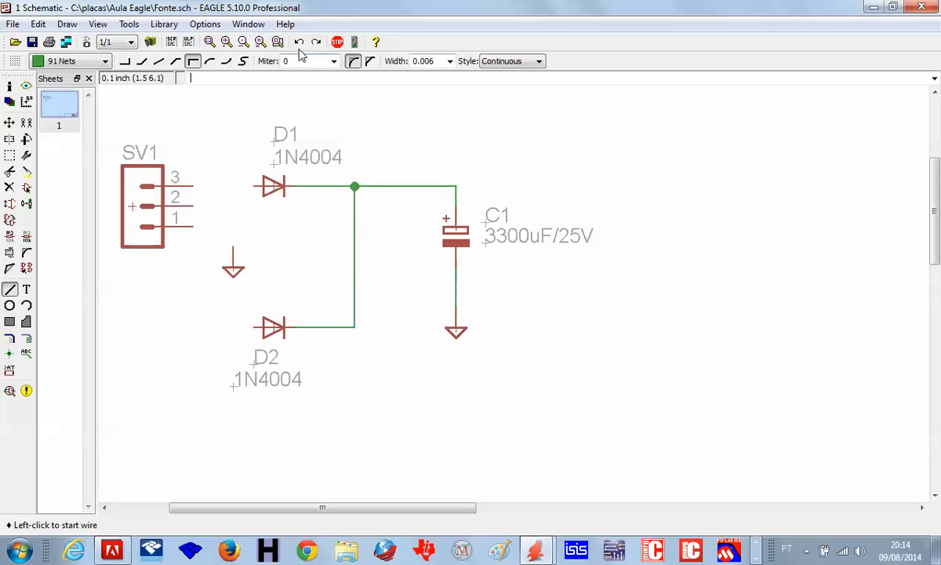
Step: Wire the SV1 header's pin 2 to the ground symbol, pin 1 to D2's anode and pin 3 to D1's anode
{"action": "left_click", "coordinate": [233, 246]}
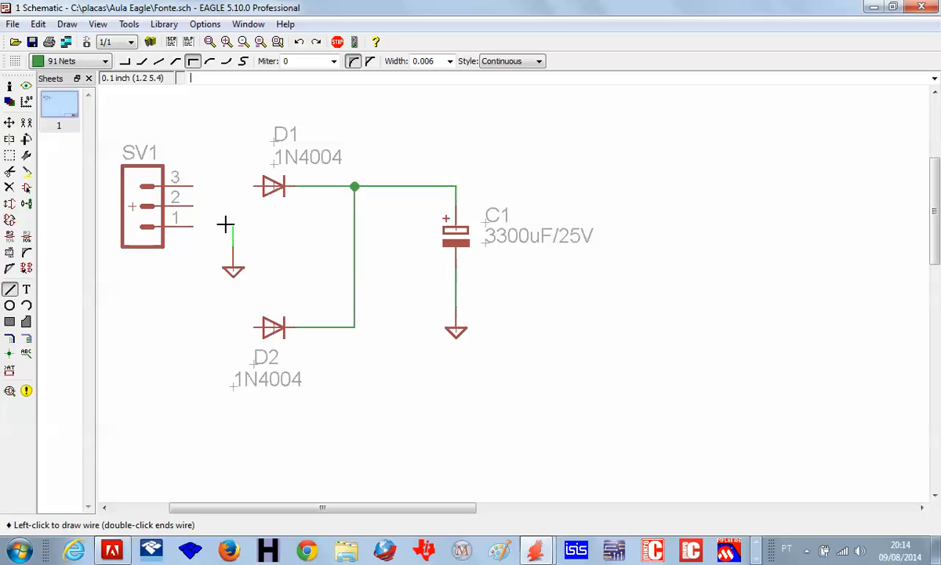
{"action": "left_click", "coordinate": [191, 205]}
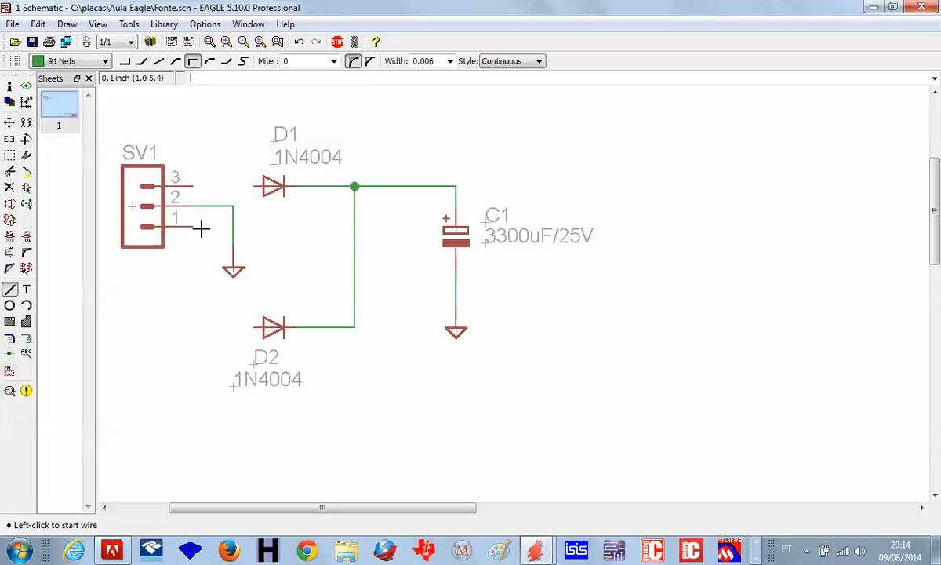
{"action": "left_click", "coordinate": [254, 327]}
{"action": "right_click", "coordinate": [191, 291]}
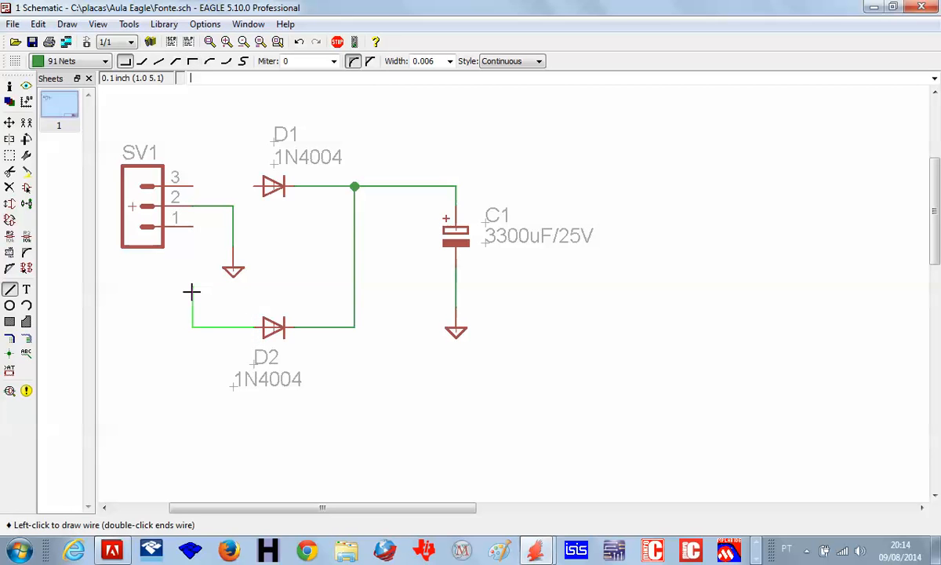
{"action": "double_click", "coordinate": [192, 227]}
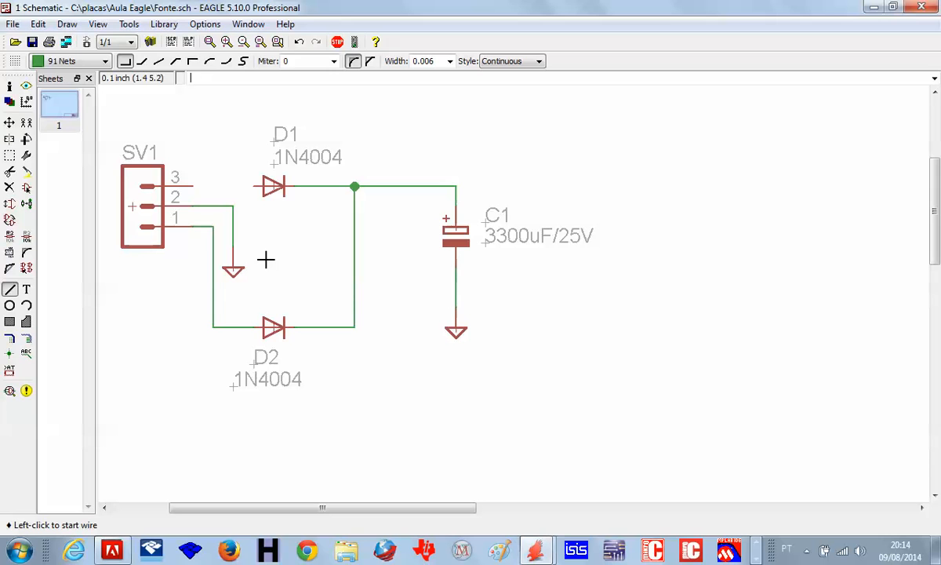
{"action": "left_click", "coordinate": [253, 185]}
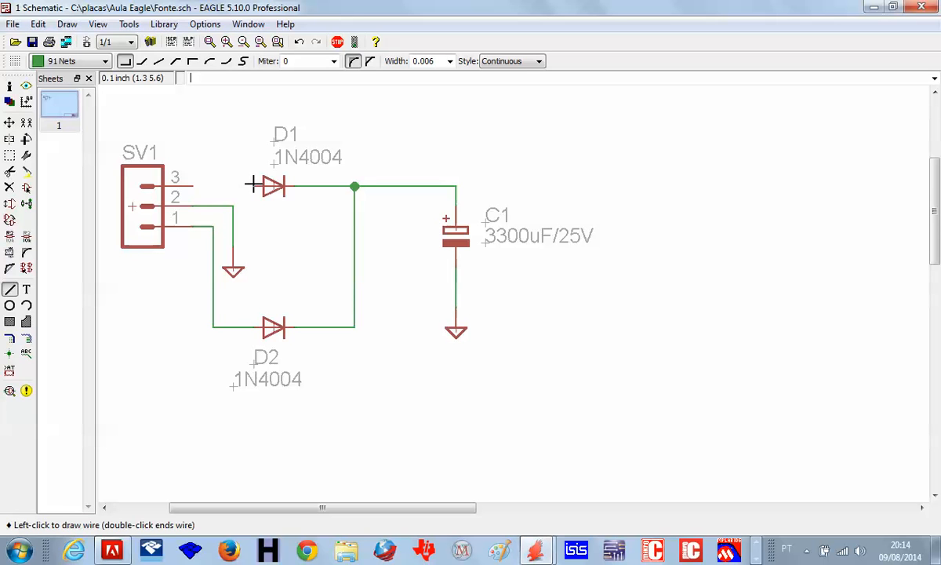
{"action": "left_click", "coordinate": [192, 185]}
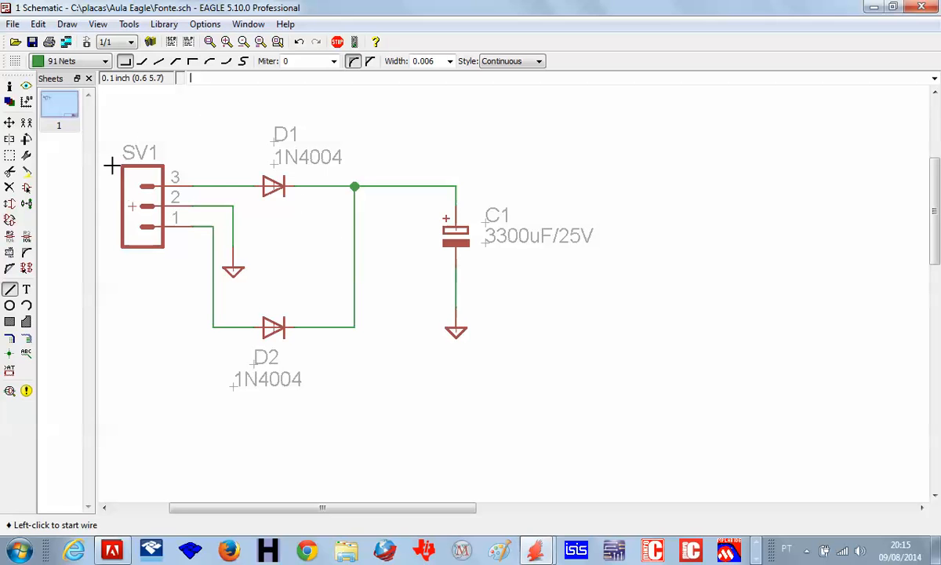
Step: Rename the three-pin input header SV1 as TRAFO
{"action": "left_click", "coordinate": [9, 234]}
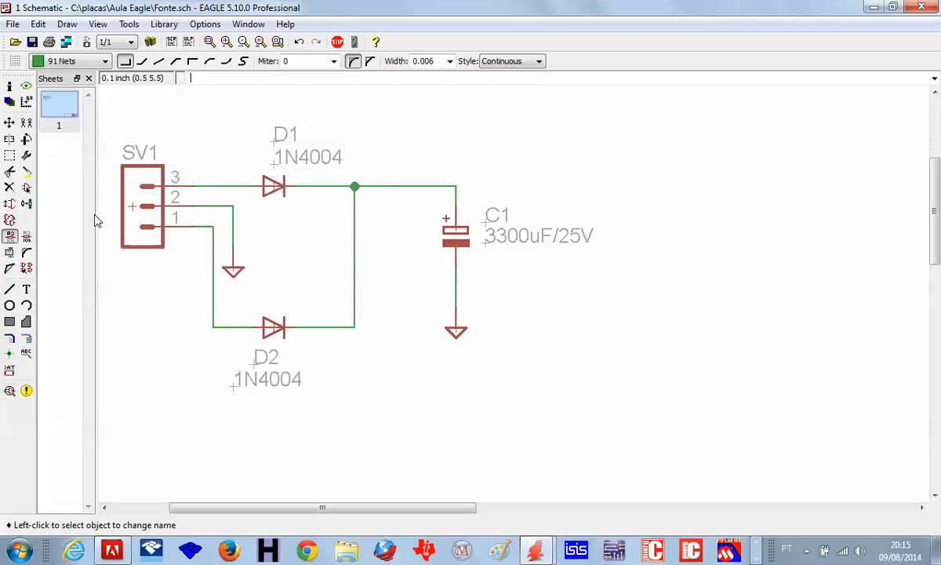
{"action": "left_click", "coordinate": [135, 200]}
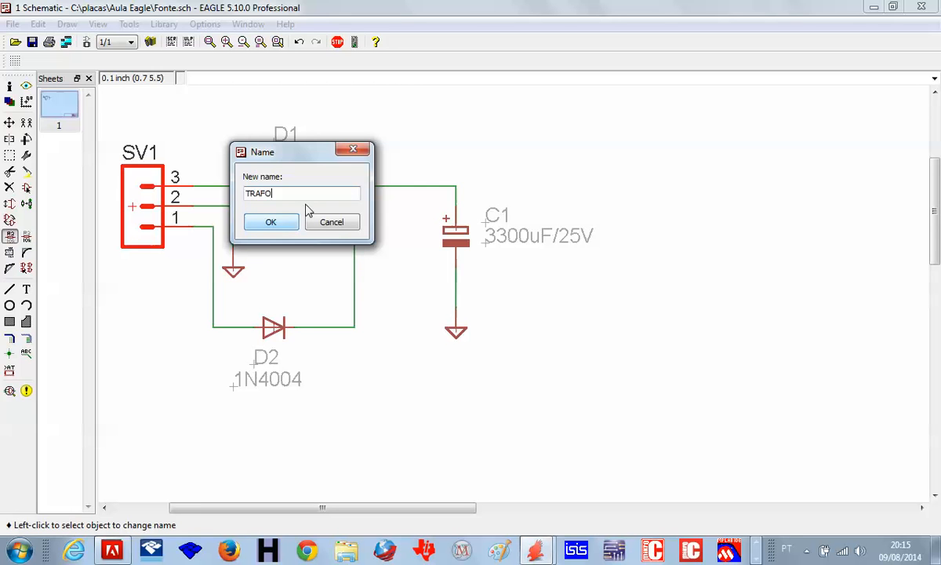
{"action": "key", "text": "Return"}
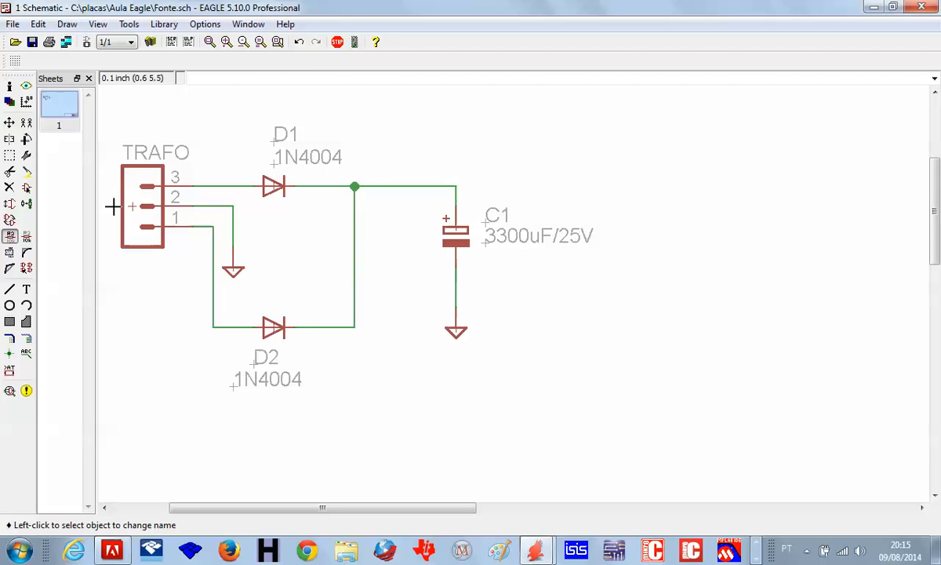
Step: Copy the TRAFO header, rotate the copy 180 degrees and place it on the output side of C1 with its pins facing the capacitor
{"action": "left_click", "coordinate": [26, 123]}
{"action": "left_click", "coordinate": [129, 201]}
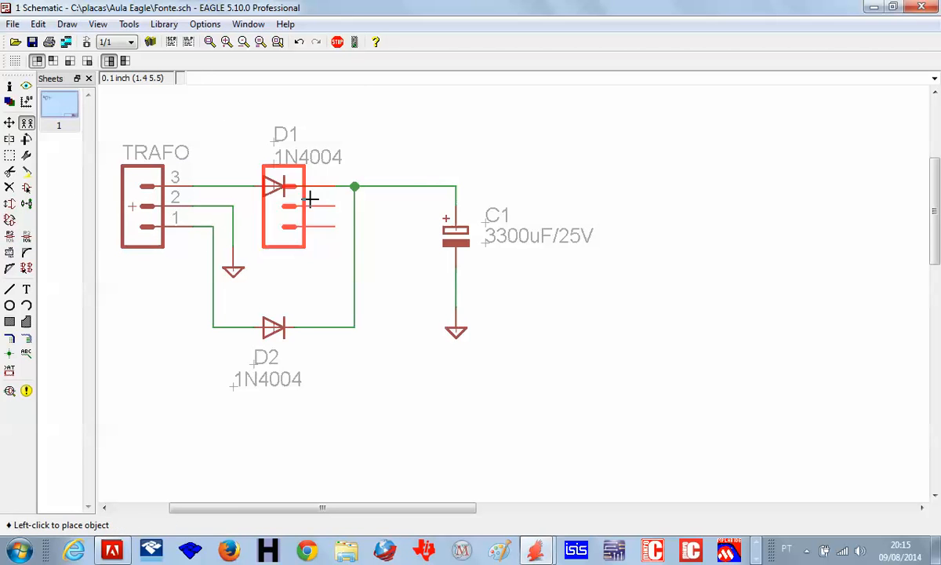
{"action": "right_click", "coordinate": [677, 227]}
{"action": "right_click", "coordinate": [676, 225]}
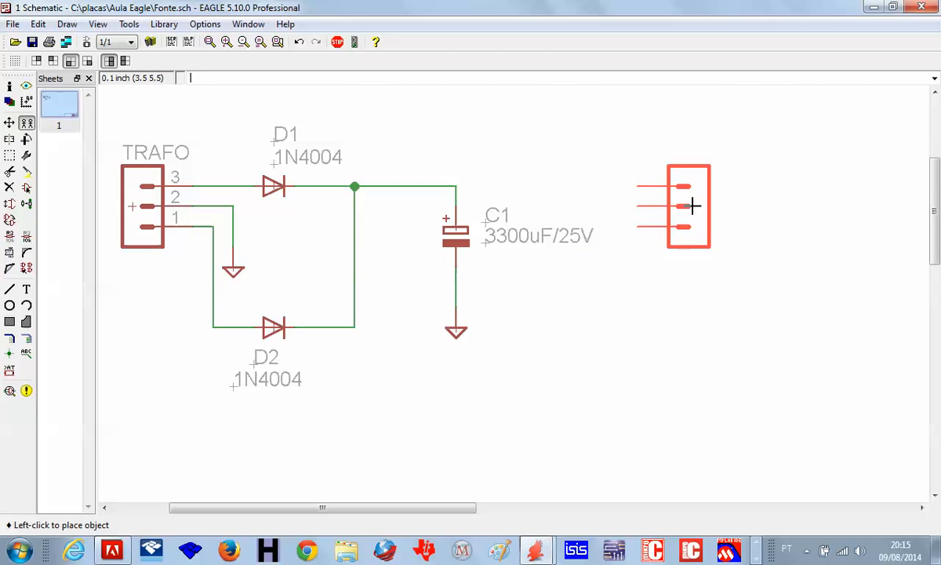
{"action": "left_click", "coordinate": [679, 210]}
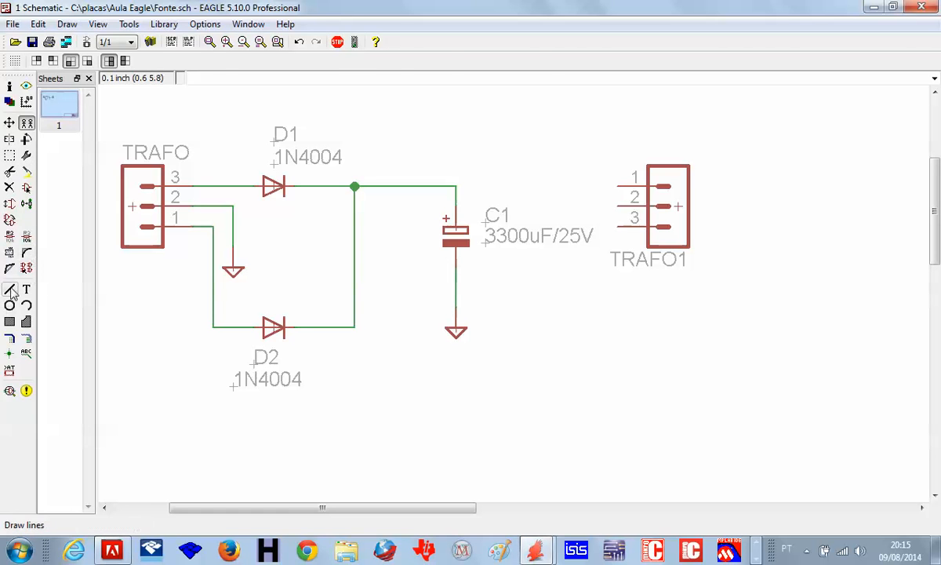
Step: Wire the copied header's pin 1 to C1's positive node and pin 2 to the net between C1 and ground
{"action": "left_click", "coordinate": [9, 289]}
{"action": "left_click", "coordinate": [614, 187]}
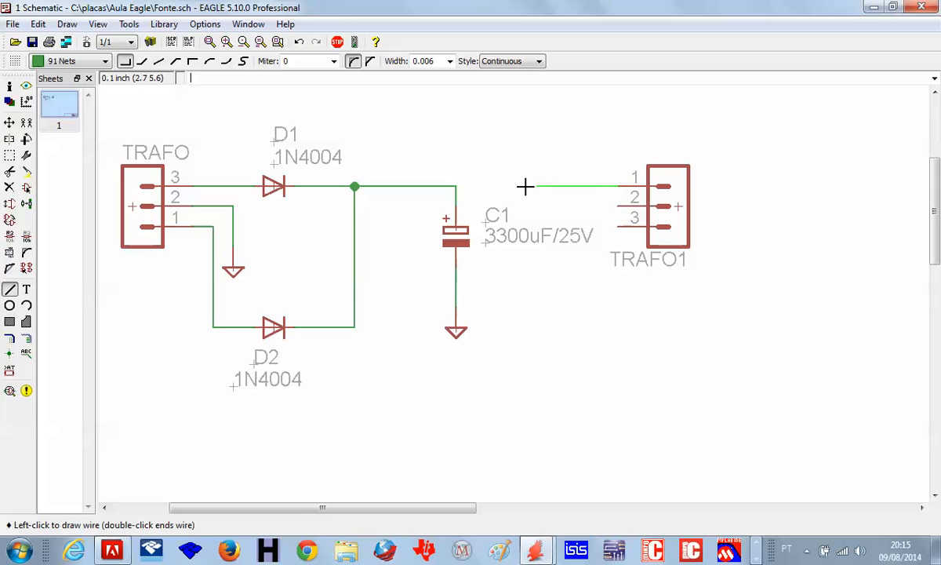
{"action": "left_click", "coordinate": [456, 186]}
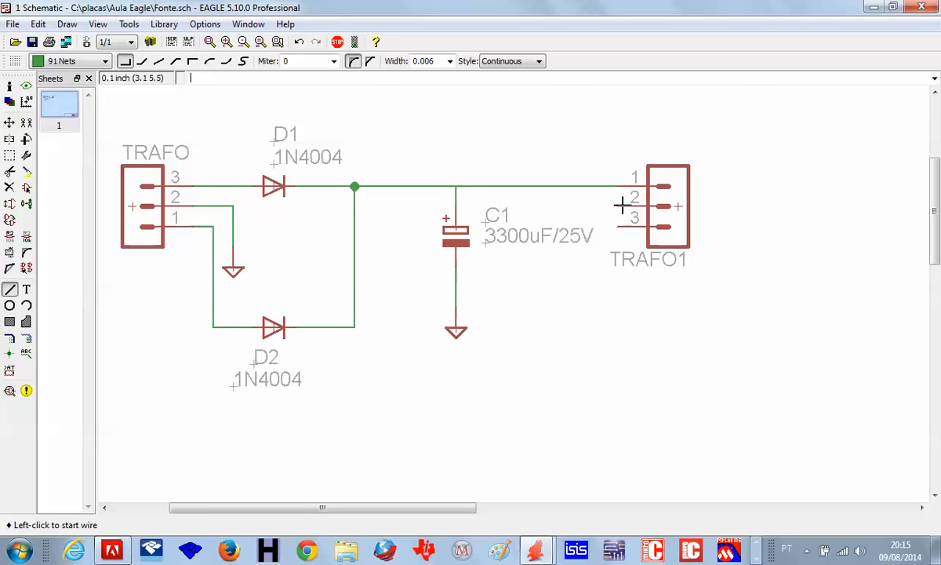
{"action": "left_click", "coordinate": [616, 205]}
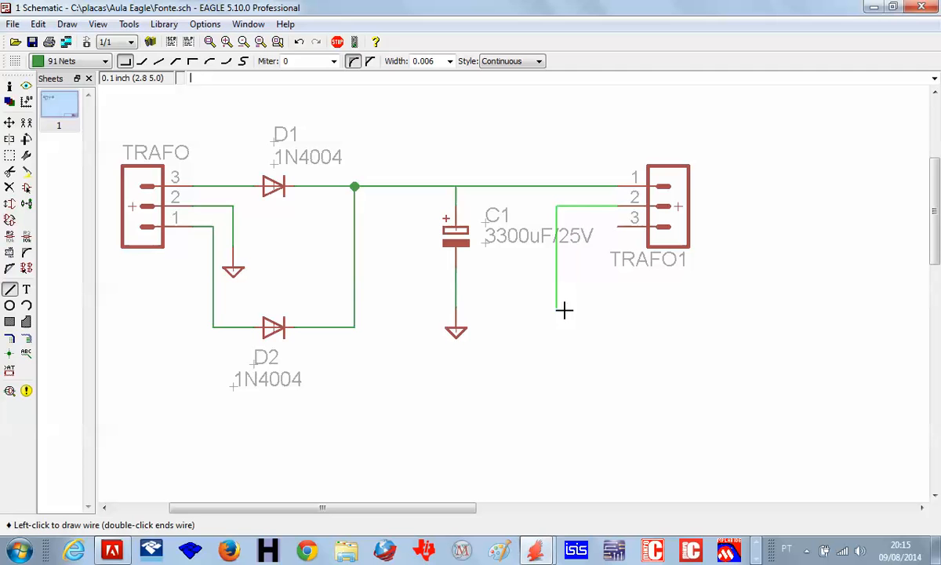
{"action": "left_click", "coordinate": [559, 286]}
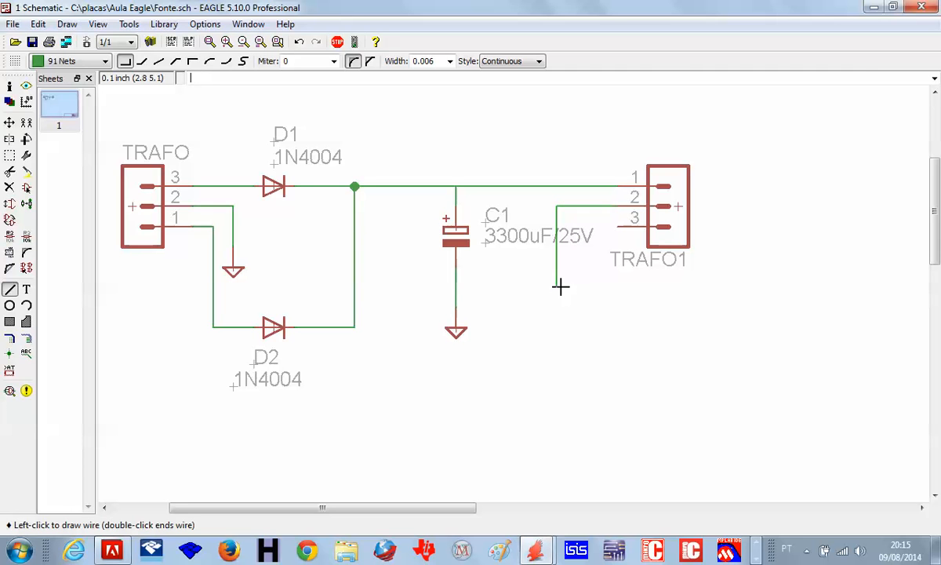
{"action": "left_click", "coordinate": [456, 287]}
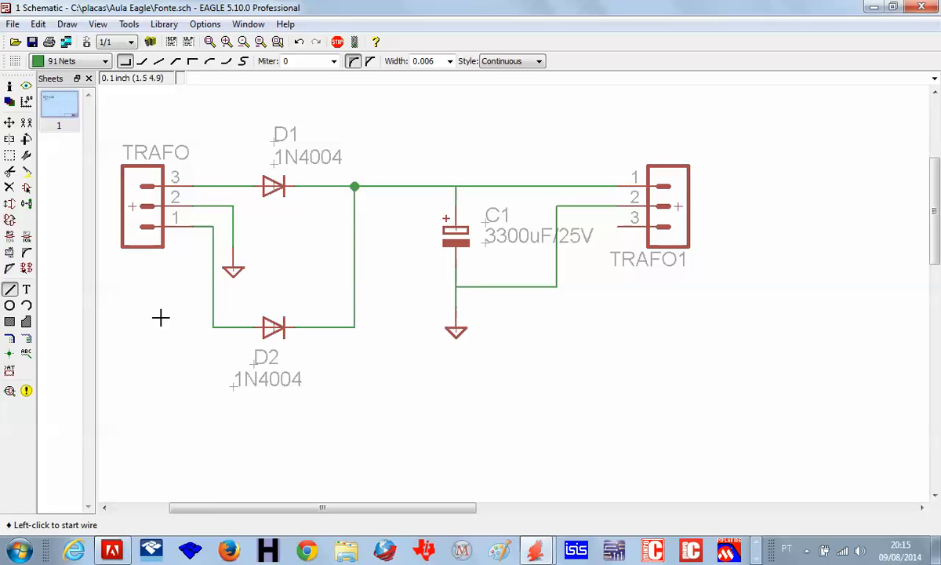
Step: Place junctions where the output header's two wires meet the nets above and below C1
{"action": "left_click", "coordinate": [9, 354]}
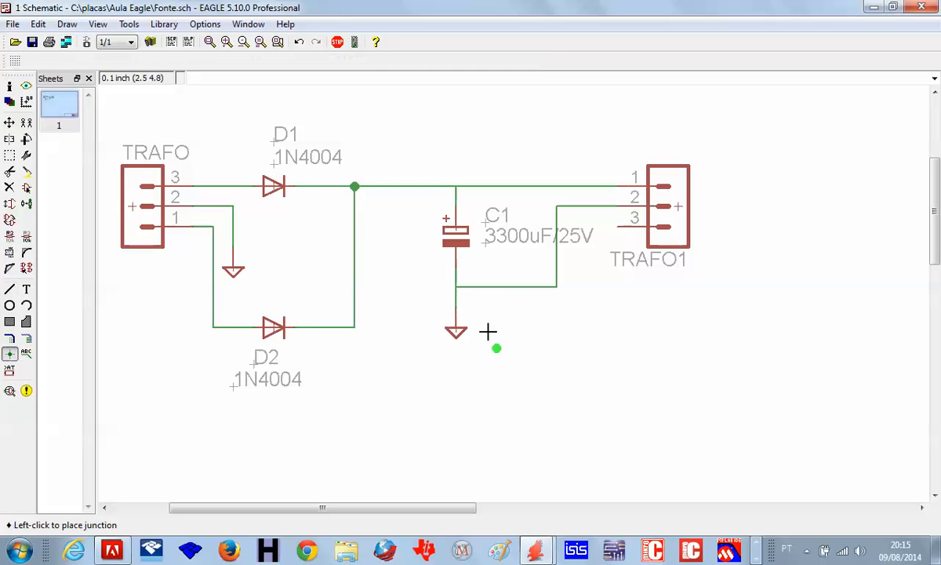
{"action": "left_click", "coordinate": [465, 291]}
{"action": "left_click", "coordinate": [9, 124]}
{"action": "left_click", "coordinate": [11, 124]}
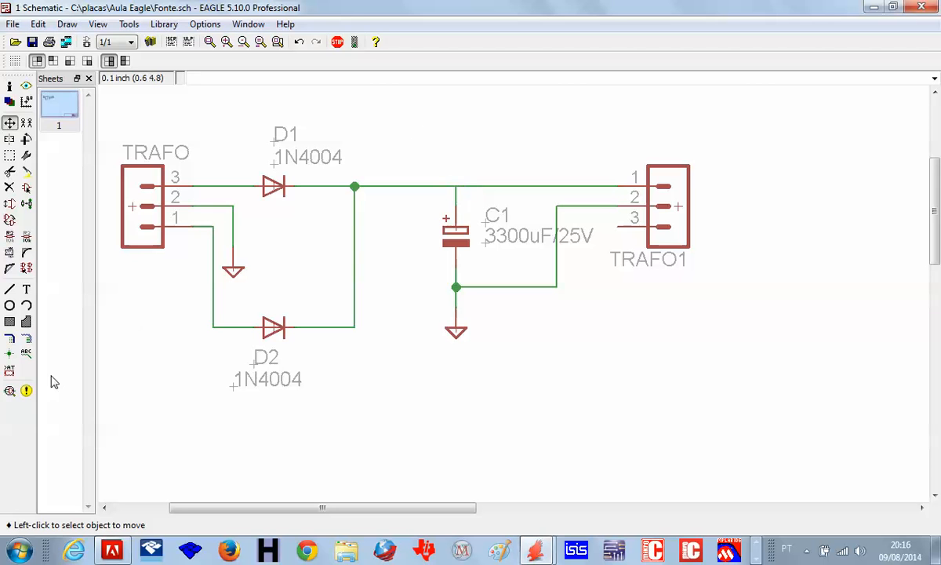
{"action": "left_click", "coordinate": [10, 353]}
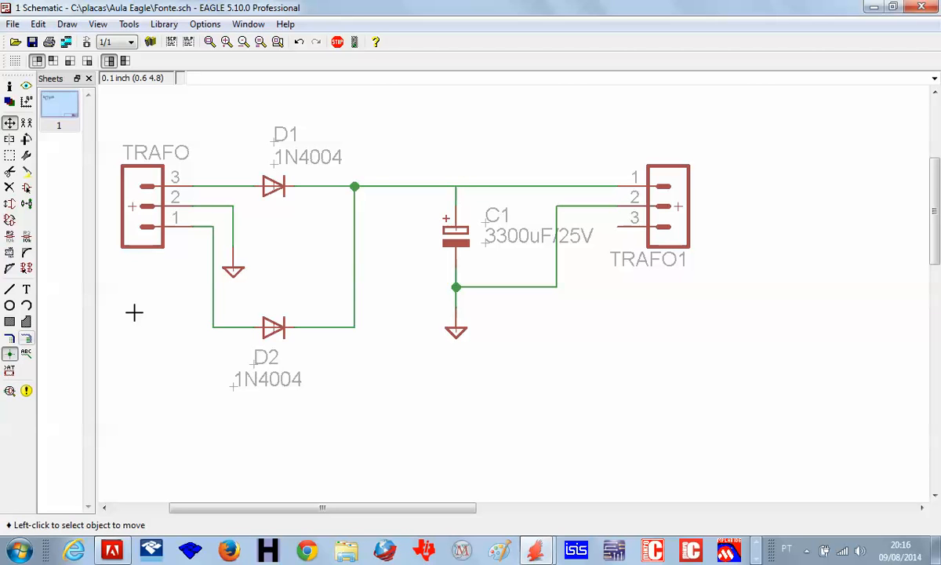
{"action": "left_click", "coordinate": [461, 186]}
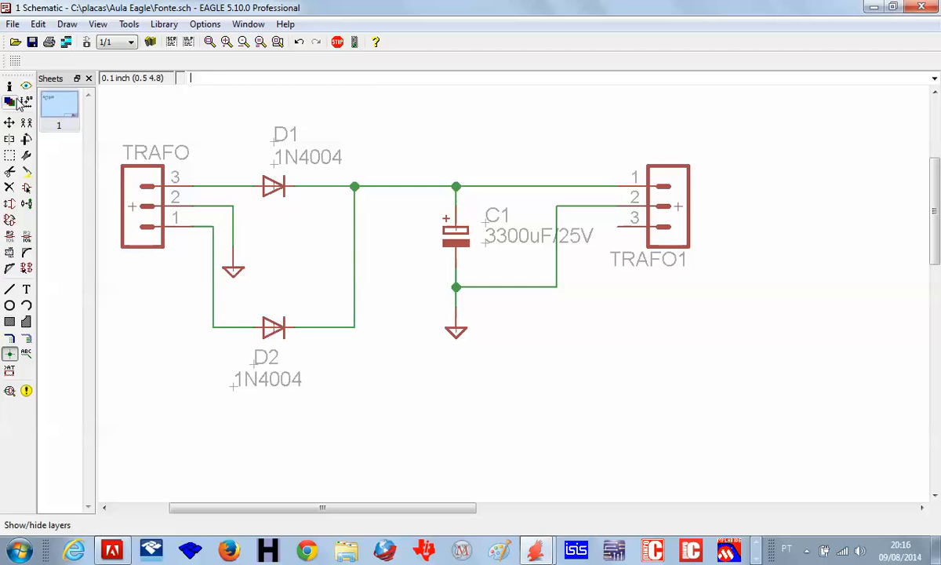
{"action": "left_click", "coordinate": [10, 124]}
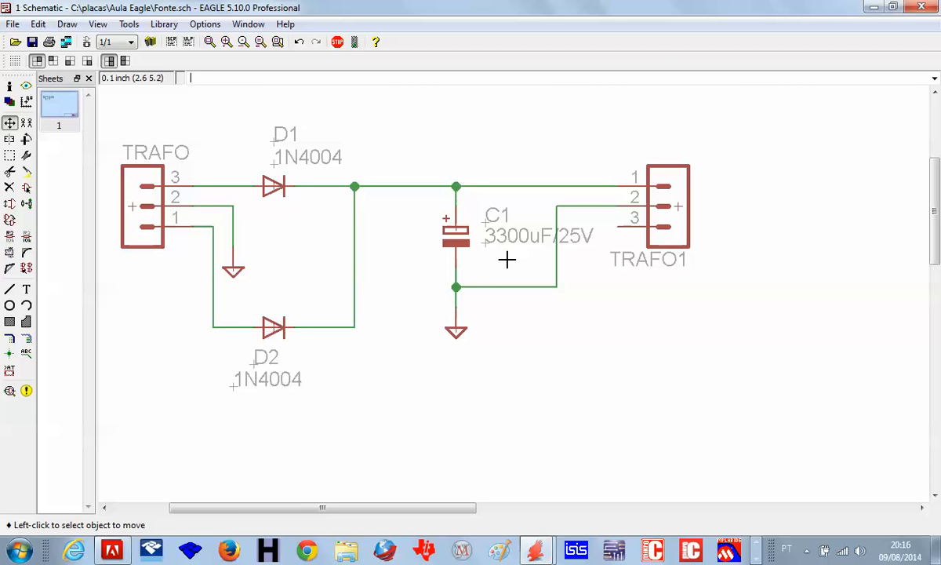
Step: Smash the output header to detach its name label, and rename the header as SAIDA
{"action": "left_click", "coordinate": [11, 234]}
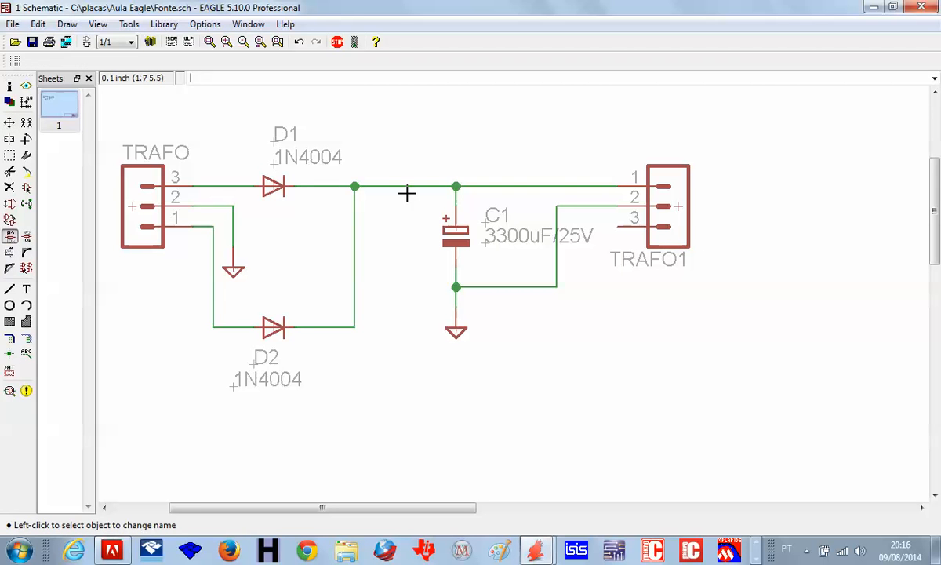
{"action": "left_click", "coordinate": [11, 252]}
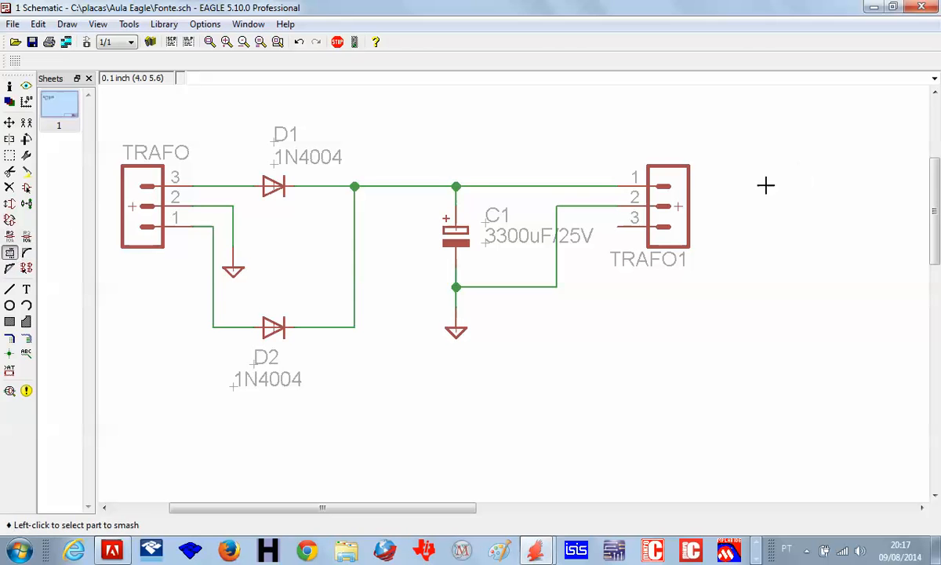
{"action": "left_click", "coordinate": [681, 206]}
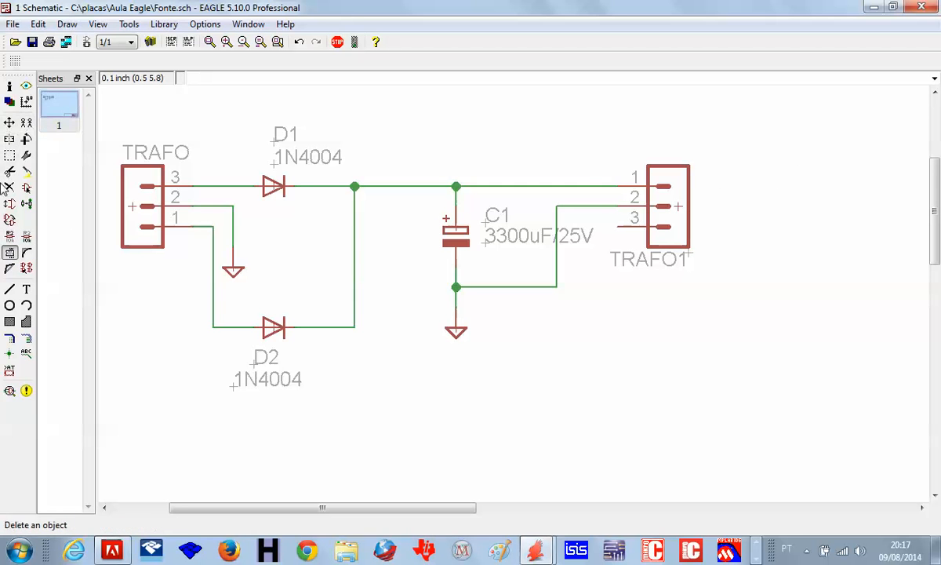
{"action": "left_click", "coordinate": [9, 237]}
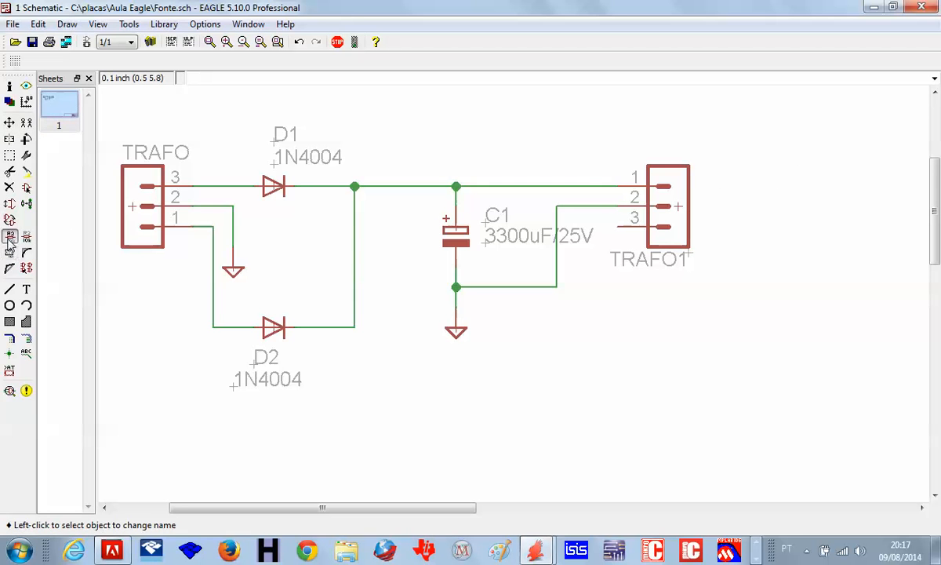
{"action": "left_click", "coordinate": [683, 236]}
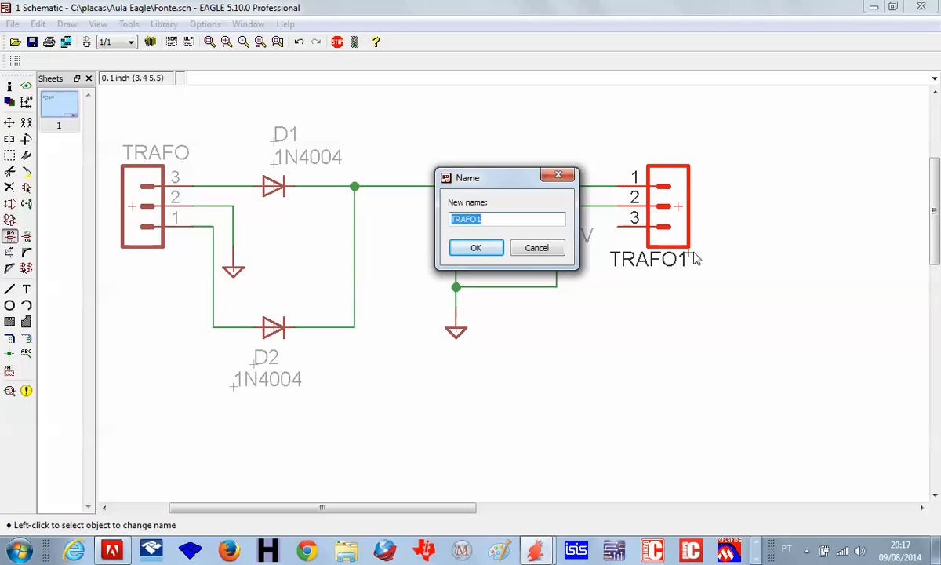
{"action": "type", "text": "OUT"}
{"action": "key", "text": "BackSpace"}
{"action": "key", "text": "BackSpace"}
{"action": "key", "text": "BackSpace"}
{"action": "type", "text": "SAIDA"}
{"action": "left_click", "coordinate": [480, 248]}
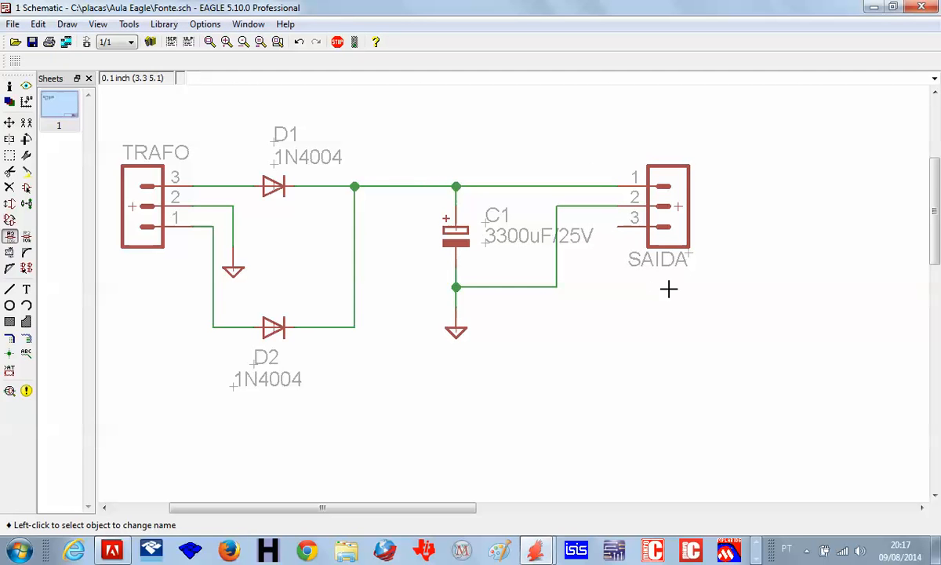
Step: Move the SAIDA label outward so it sits directly below the output header
{"action": "left_click", "coordinate": [9, 123]}
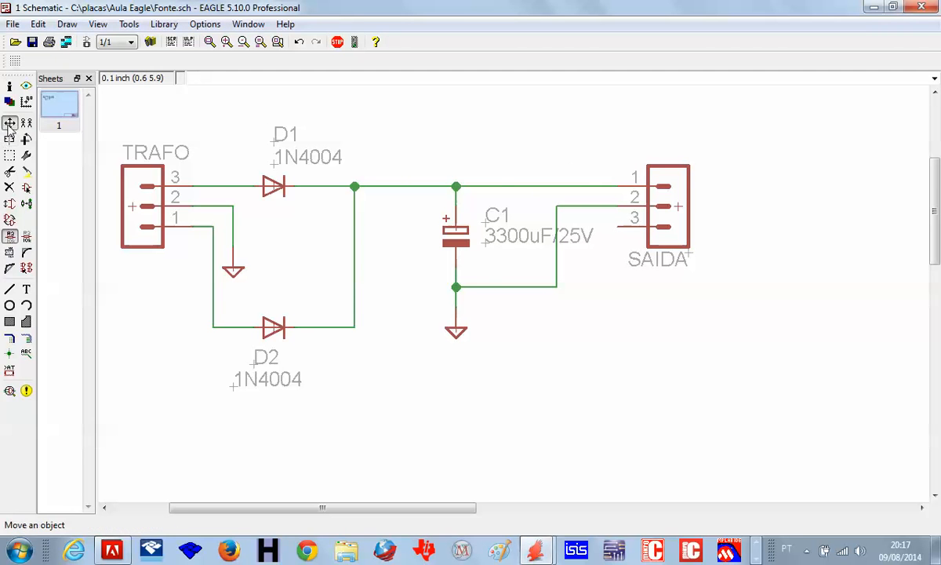
{"action": "left_click", "coordinate": [688, 257]}
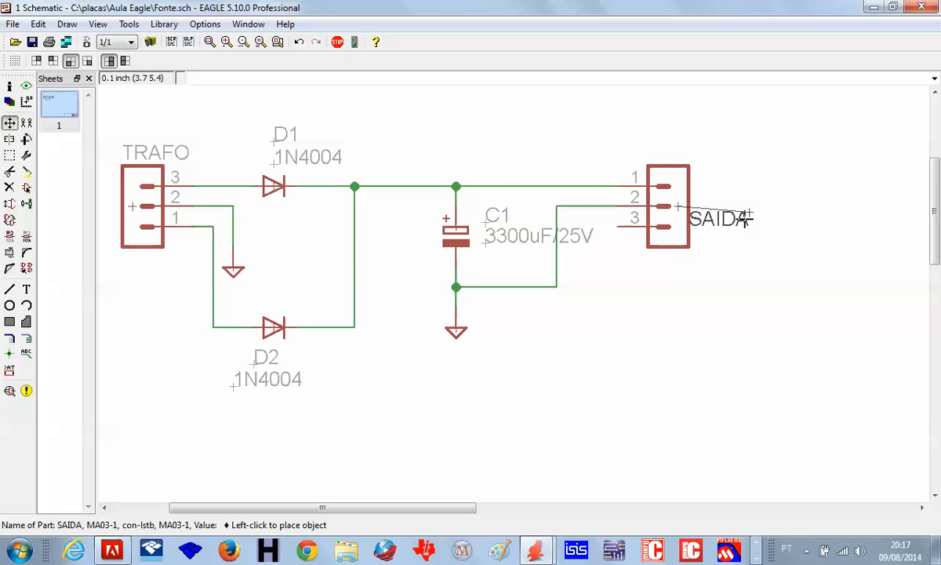
{"action": "left_click", "coordinate": [695, 265]}
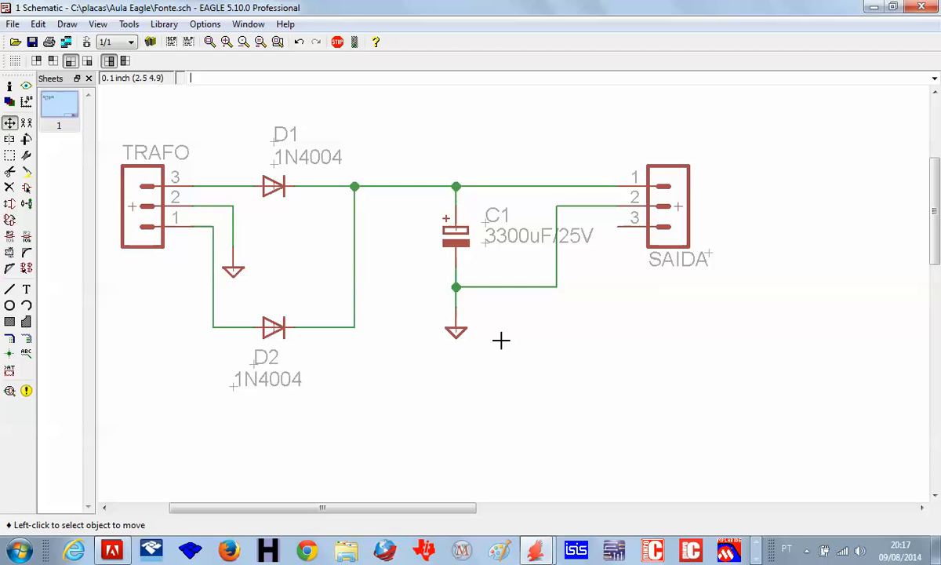
Step: Save the schematic and check the save date in the frame's title block
{"action": "scroll", "coordinate": [502, 345], "scroll_direction": "down", "scroll_amount": 2}
{"action": "scroll", "coordinate": [509, 355], "scroll_direction": "down", "scroll_amount": 2}
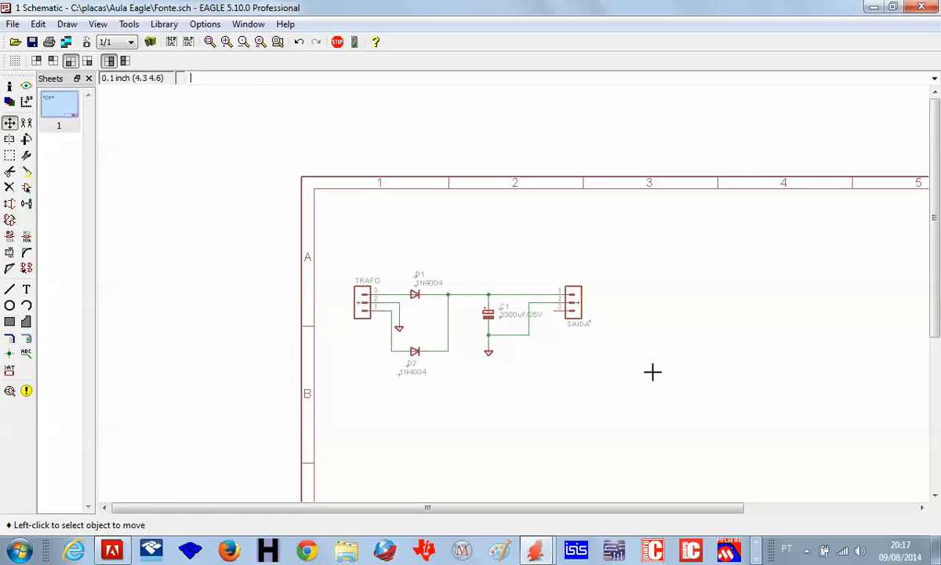
{"action": "left_click", "coordinate": [210, 41]}
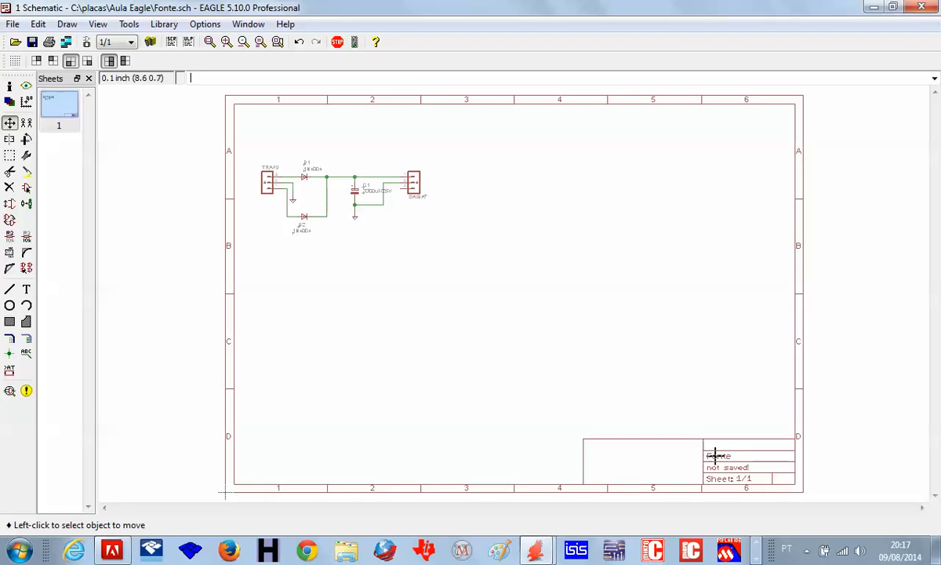
{"action": "scroll", "coordinate": [726, 461], "scroll_direction": "up", "scroll_amount": 2}
{"action": "scroll", "coordinate": [775, 470], "scroll_direction": "up", "scroll_amount": 1}
{"action": "scroll", "coordinate": [775, 468], "scroll_direction": "down", "scroll_amount": 1}
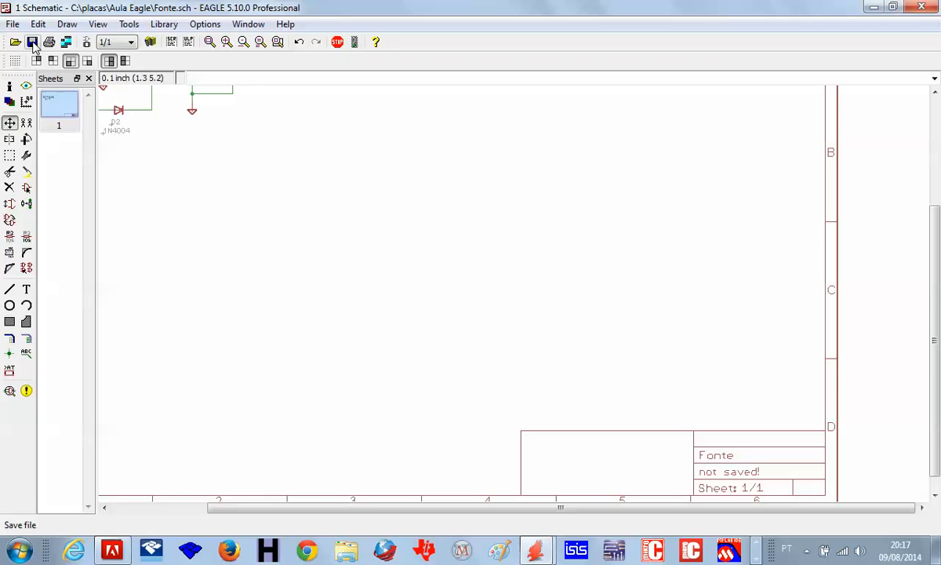
{"action": "left_click", "coordinate": [32, 42]}
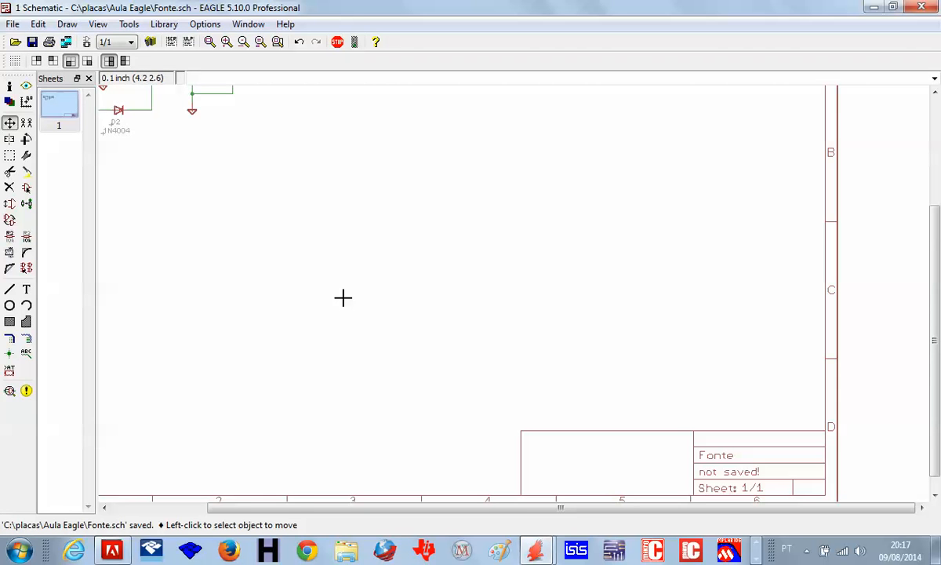
{"action": "scroll", "coordinate": [734, 426], "scroll_direction": "up", "scroll_amount": 1}
{"action": "scroll", "coordinate": [734, 426], "scroll_direction": "down", "scroll_amount": 1}
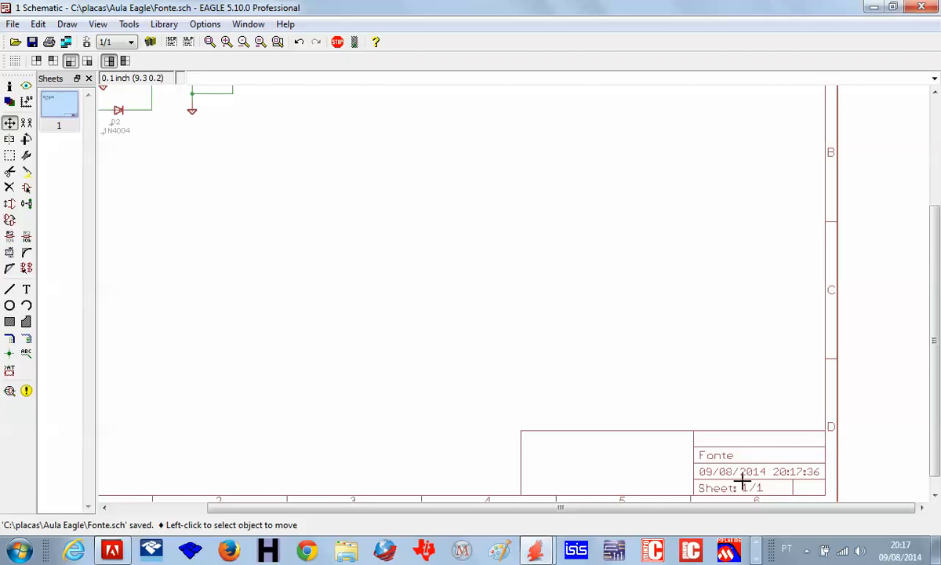
{"action": "scroll", "coordinate": [742, 482], "scroll_direction": "down", "scroll_amount": 1}
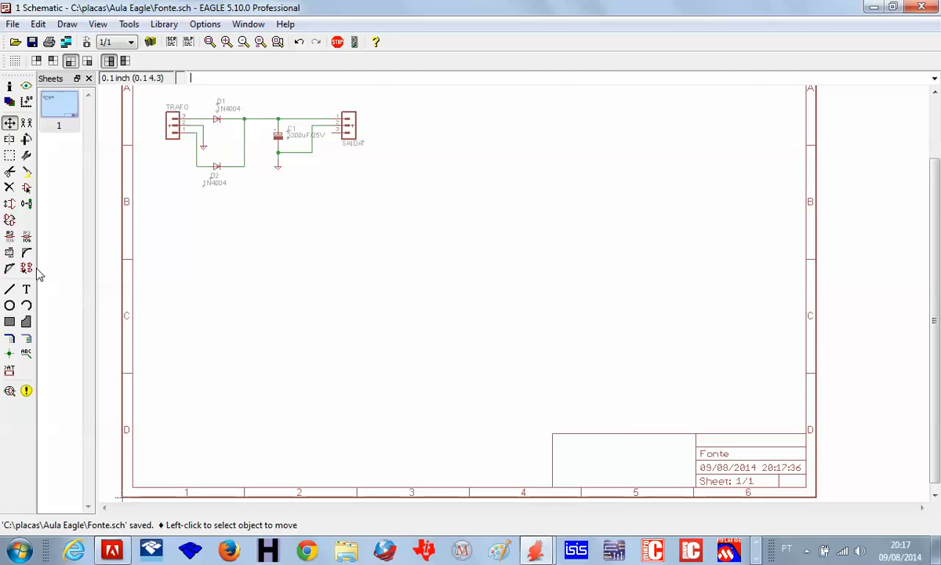
Step: Place the text "AULA SOBRE O EAGLE" twice, one above the other, in the empty area of the title block
{"action": "left_click", "coordinate": [26, 289]}
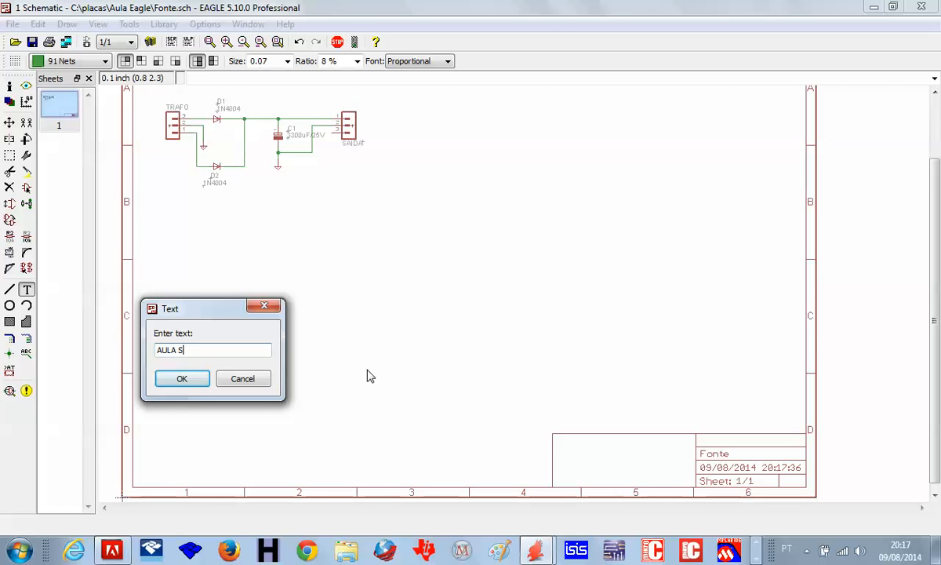
{"action": "type", "text": "AULA SOBRE O EAGLE"}
{"action": "left_click", "coordinate": [188, 382]}
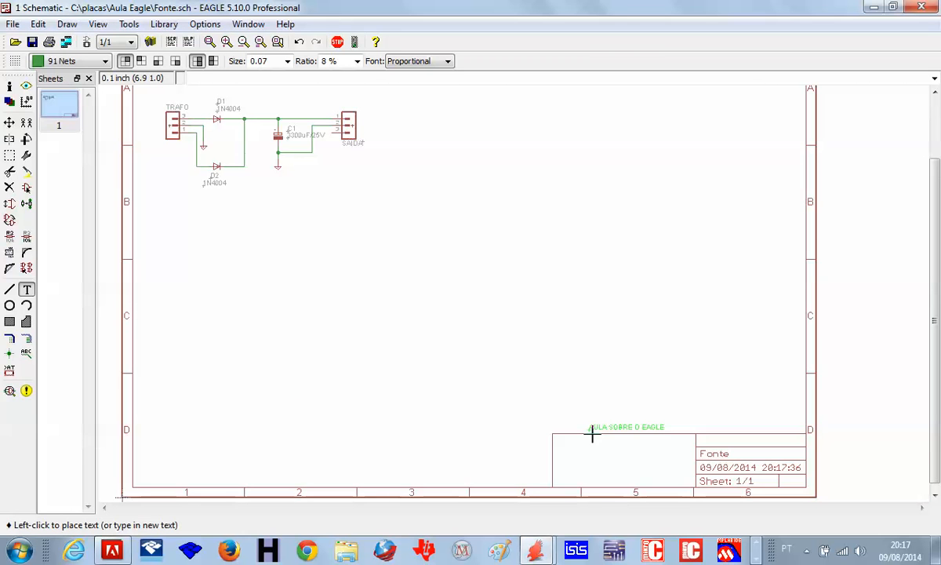
{"action": "left_click", "coordinate": [570, 445]}
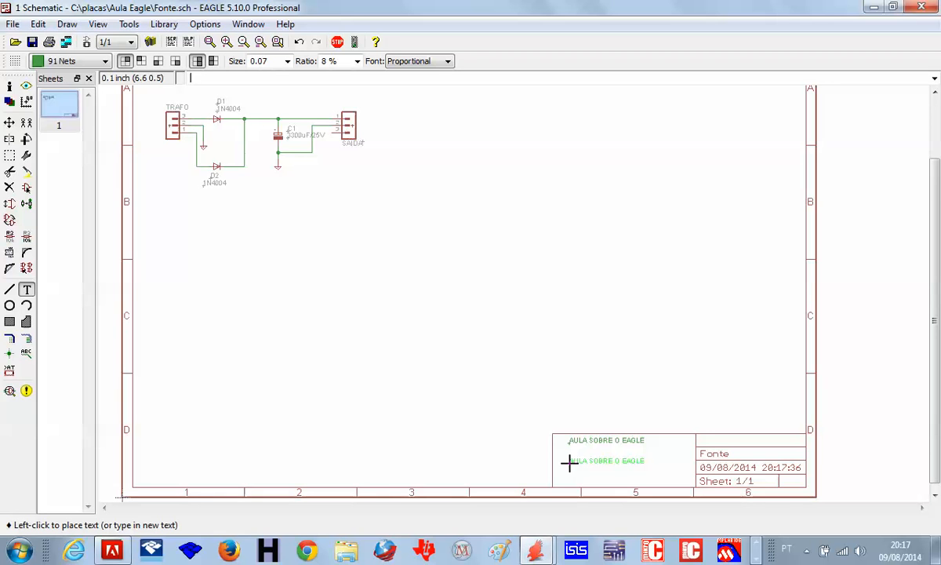
{"action": "left_click", "coordinate": [570, 463]}
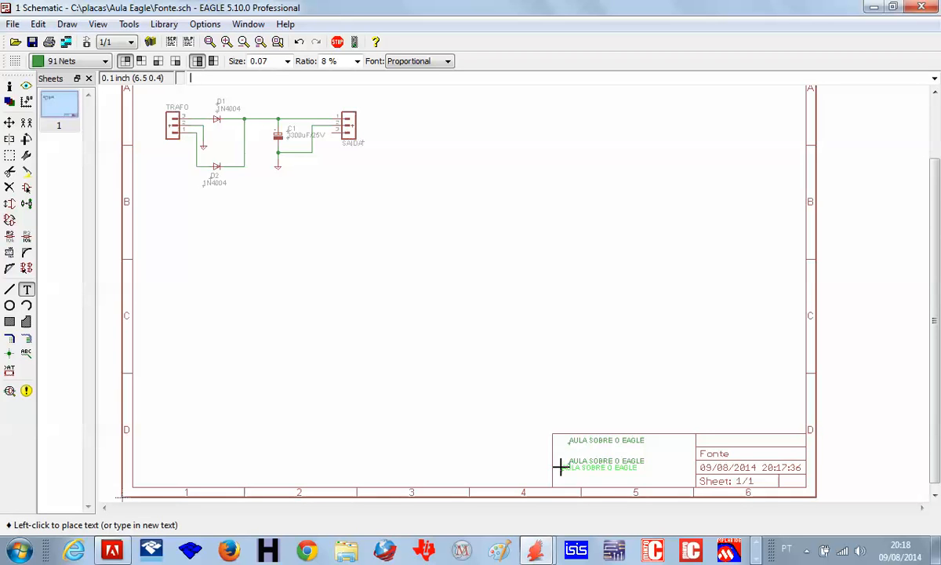
Step: Undo the duplicate lower text and place "PROF." followed by the professor's full name below "AULA SOBRE O EAGLE" in the title block
{"action": "key", "text": "ctrl+z"}
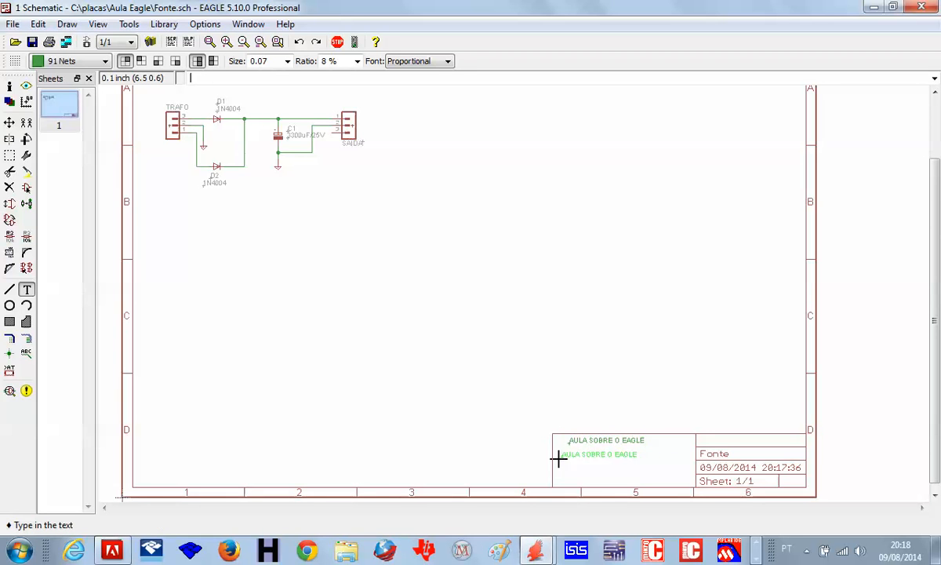
{"action": "key", "text": "Escape"}
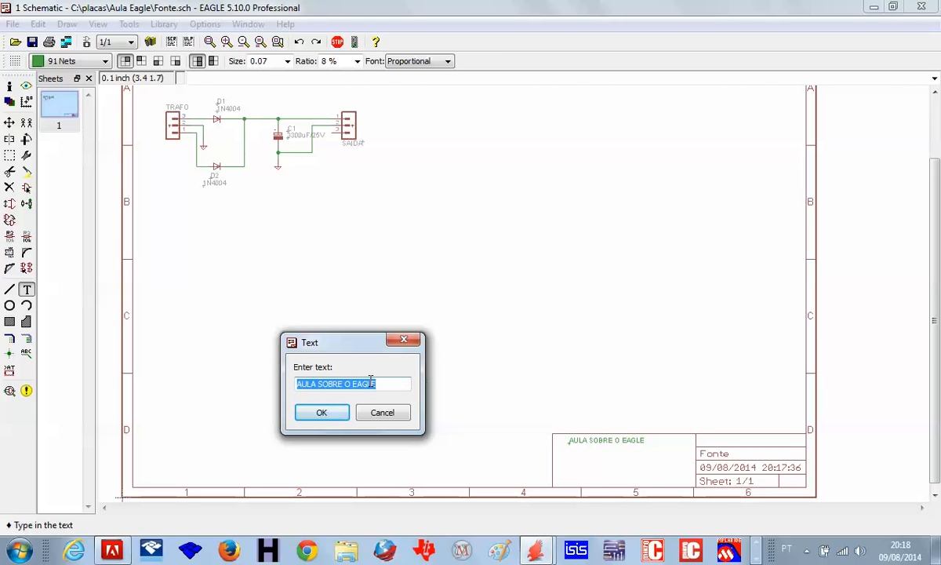
{"action": "type", "text": "PRO"}
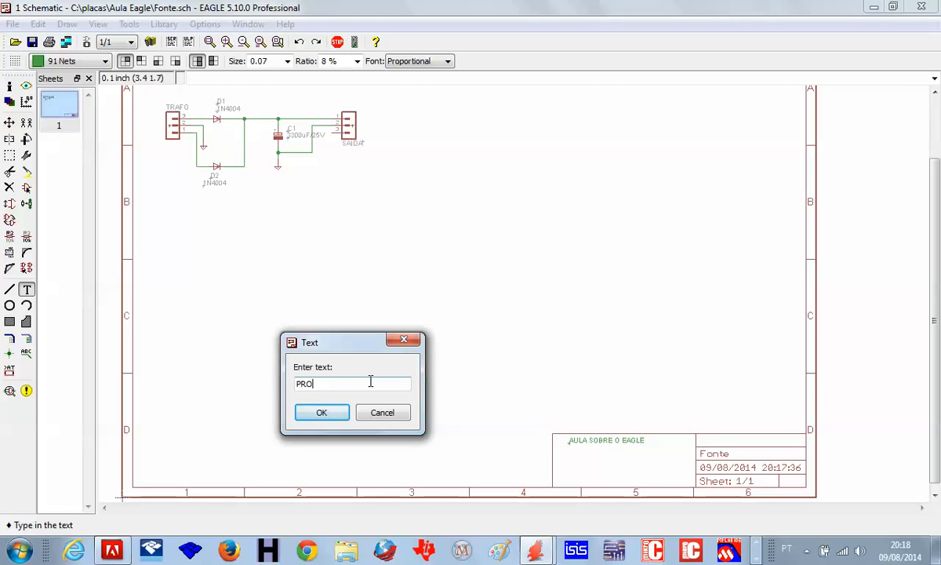
{"action": "type", "text": "F. ARQUIMEDES PASCHOAL"}
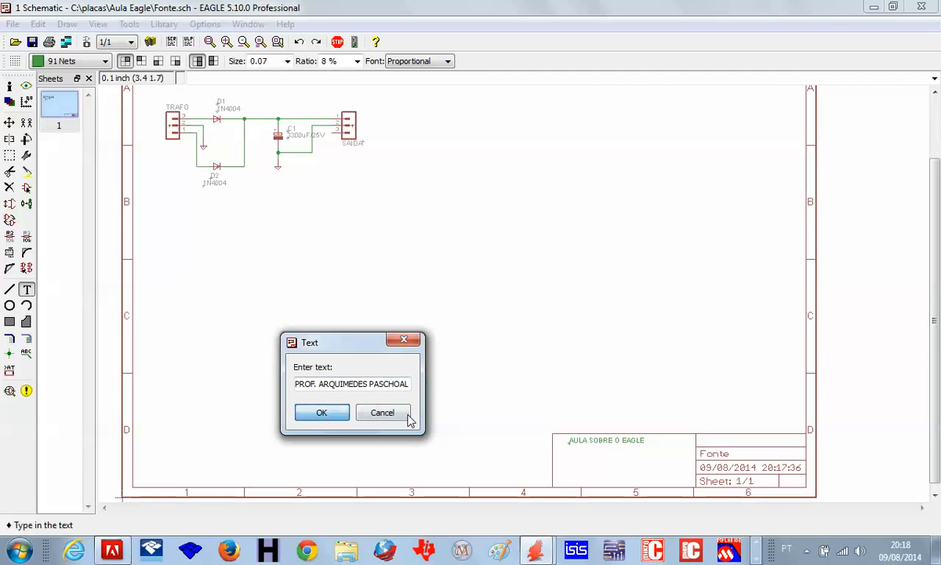
{"action": "key", "text": "Return"}
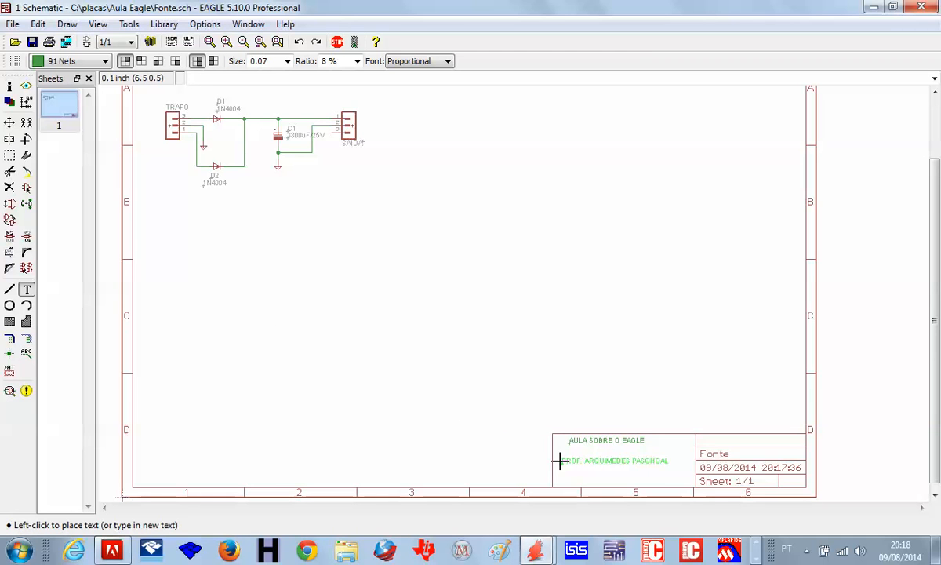
{"action": "left_click", "coordinate": [559, 454]}
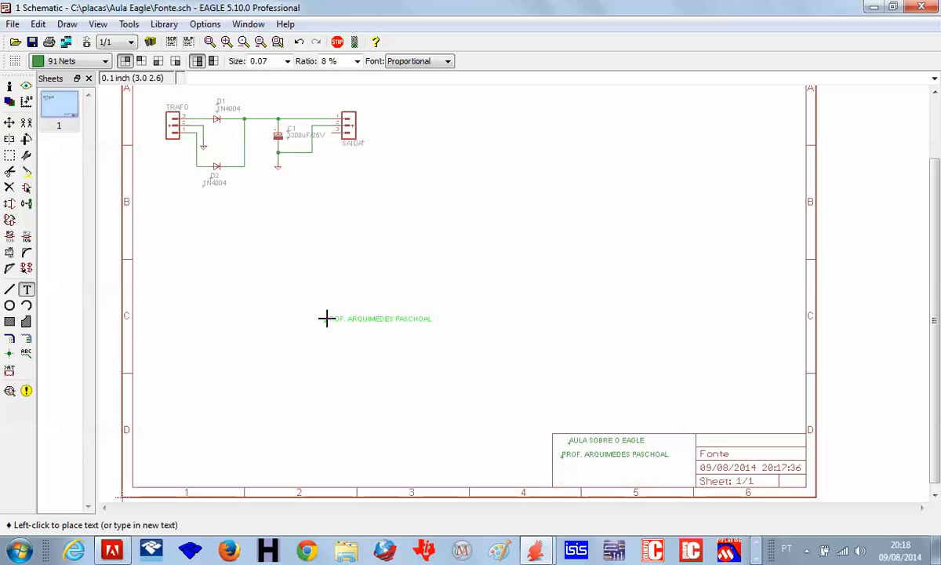
{"action": "key", "text": "Escape"}
{"action": "key", "text": "Escape"}
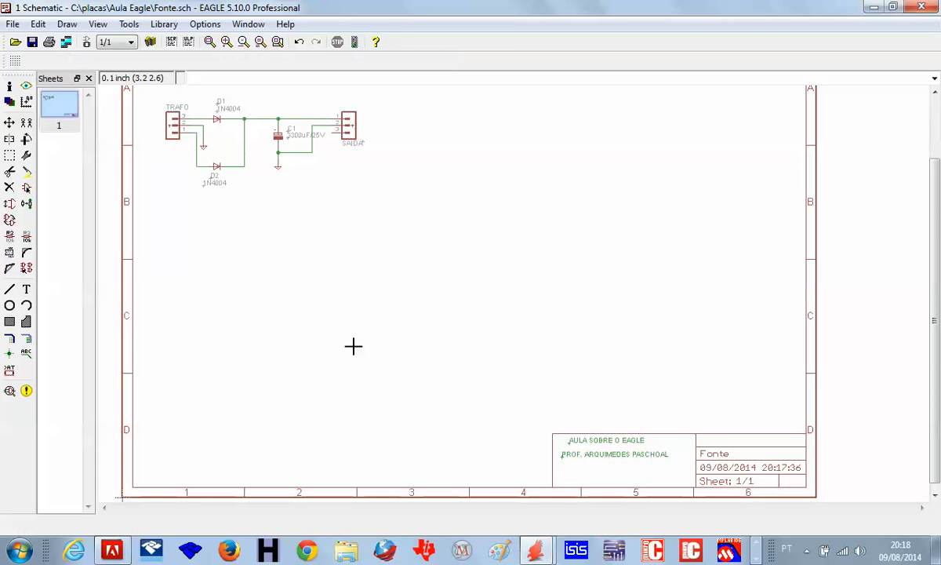
Step: Change the size of the "AULA SOBRE O EAGLE" text in the title block to 0.04
{"action": "scroll", "coordinate": [679, 462], "scroll_direction": "up", "scroll_amount": 1}
{"action": "scroll", "coordinate": [681, 458], "scroll_direction": "up", "scroll_amount": 1}
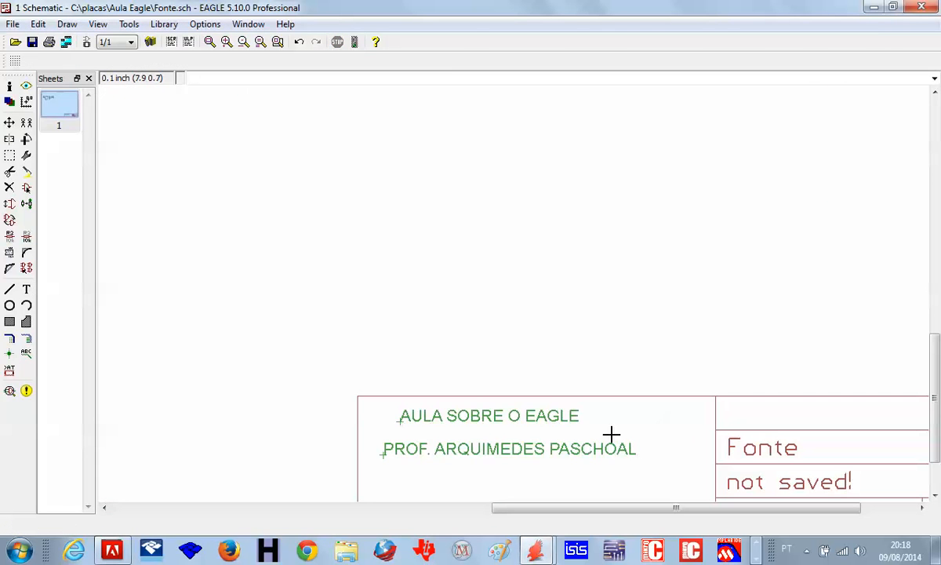
{"action": "left_click", "coordinate": [26, 157]}
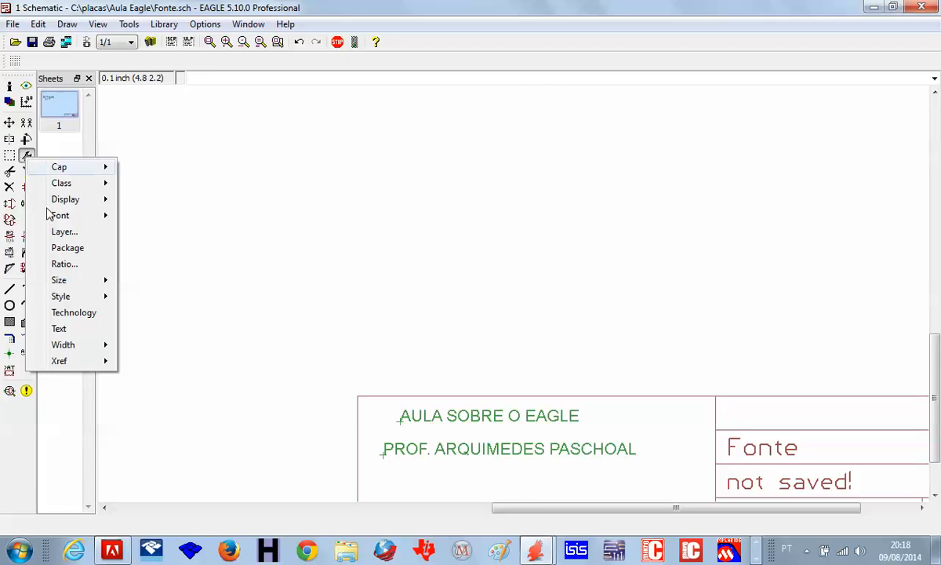
{"action": "mouse_move", "coordinate": [99, 350]}
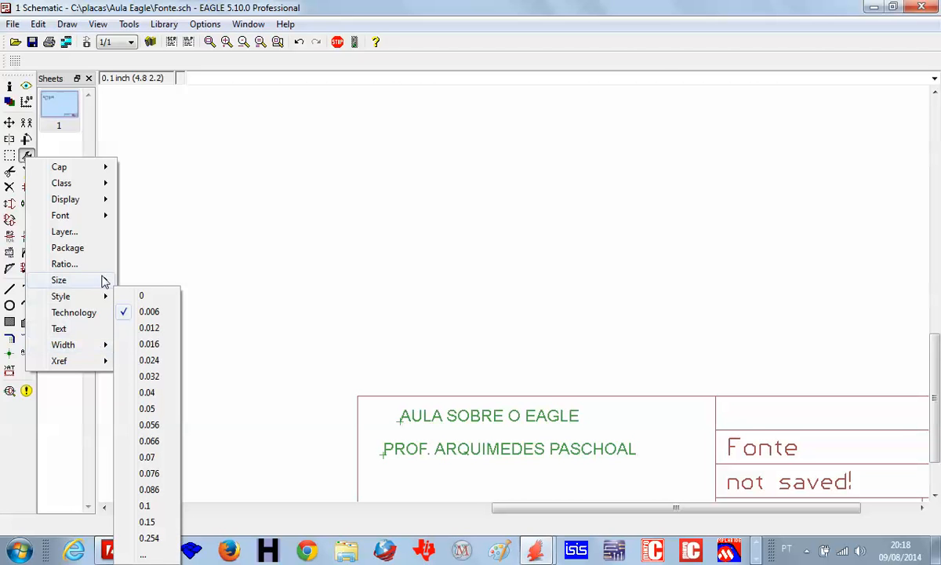
{"action": "mouse_move", "coordinate": [99, 280]}
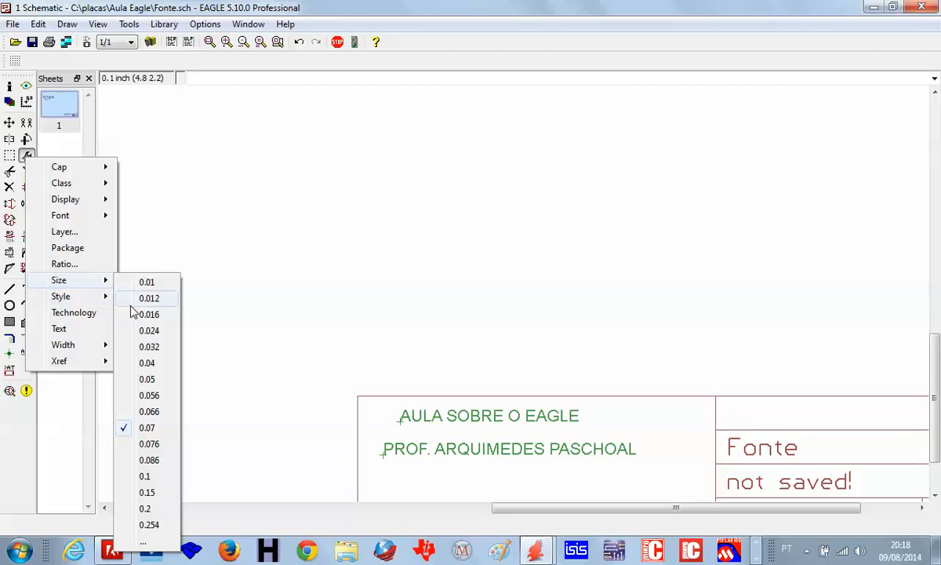
{"action": "left_click", "coordinate": [147, 364]}
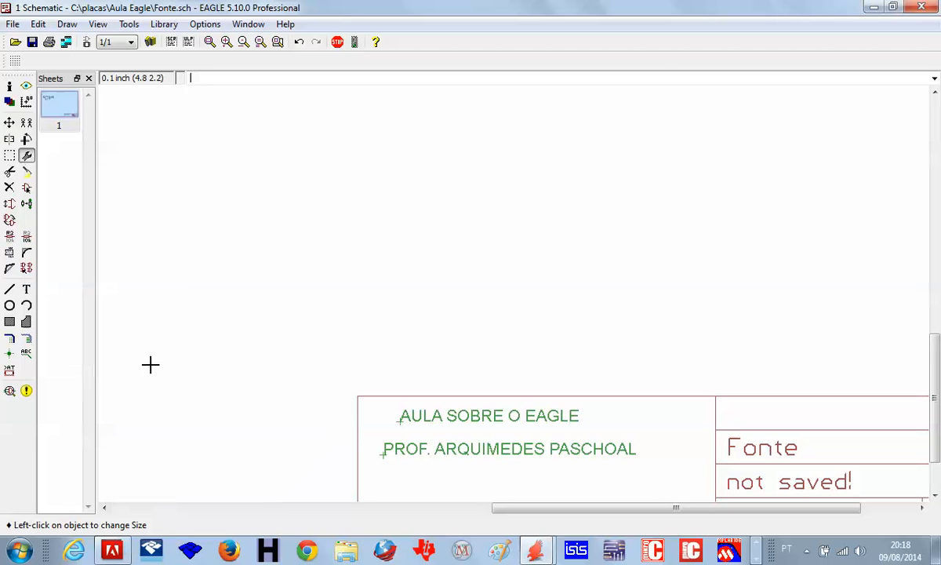
{"action": "left_click", "coordinate": [407, 421]}
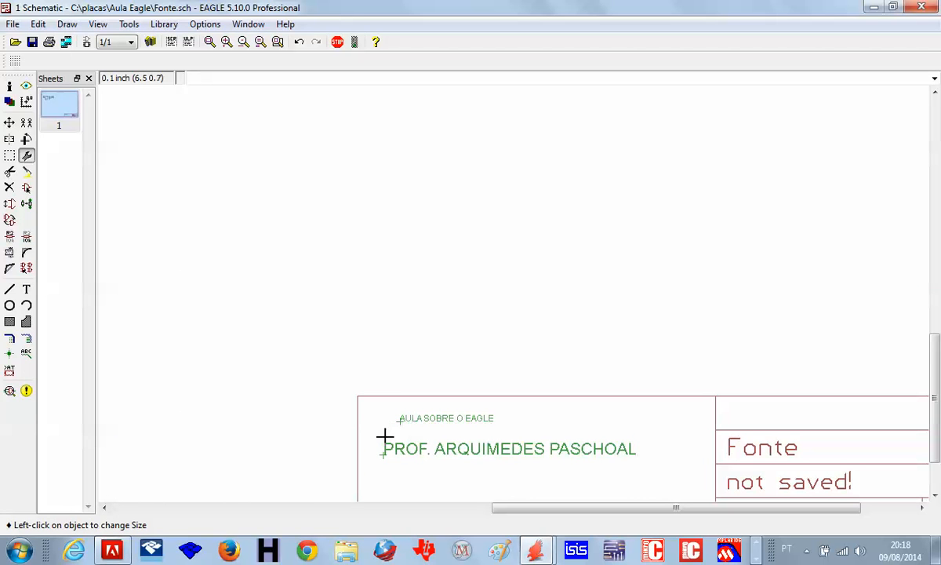
Step: Enlarge the "AULA SOBRE O EAGLE" title block text to size 0.1
{"action": "left_click", "coordinate": [26, 157]}
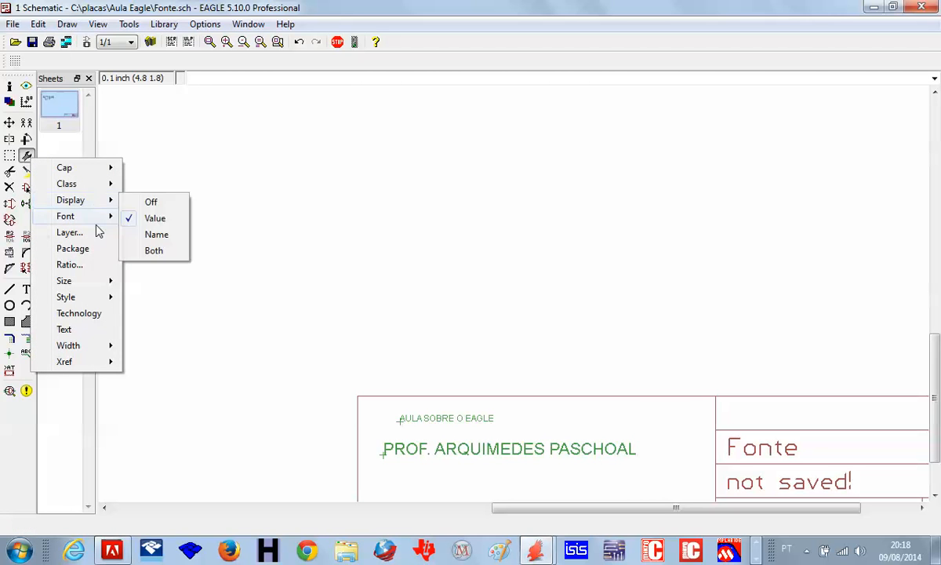
{"action": "mouse_move", "coordinate": [84, 284]}
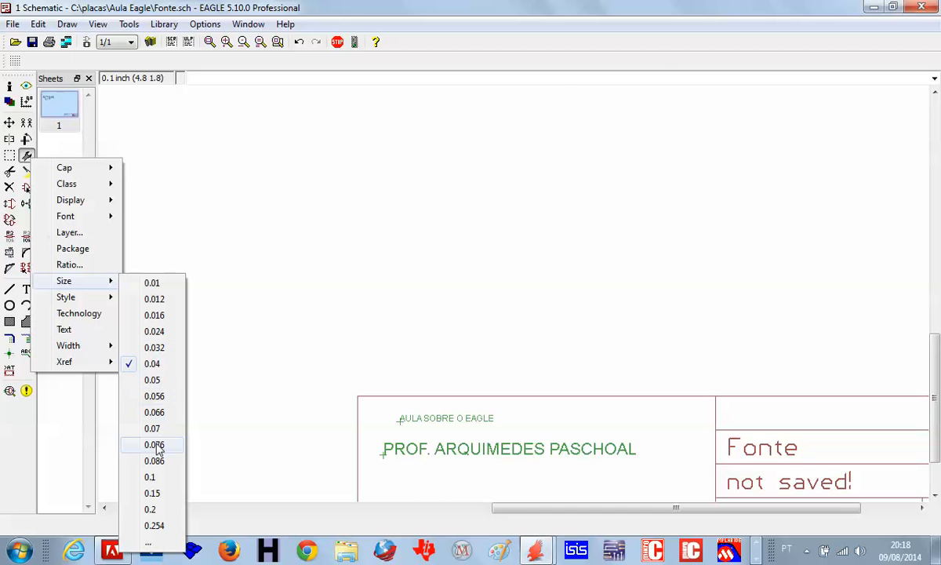
{"action": "left_click", "coordinate": [148, 477]}
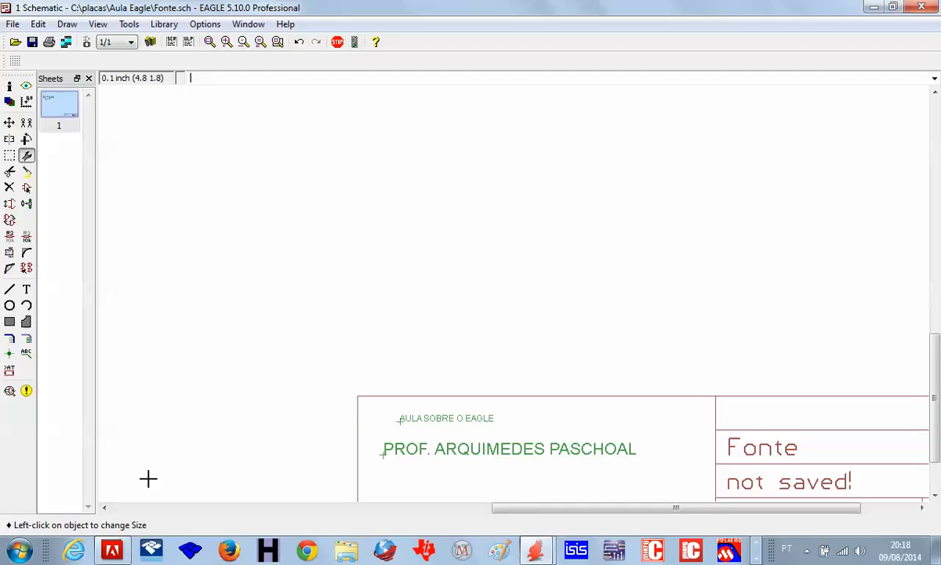
{"action": "left_click", "coordinate": [399, 420]}
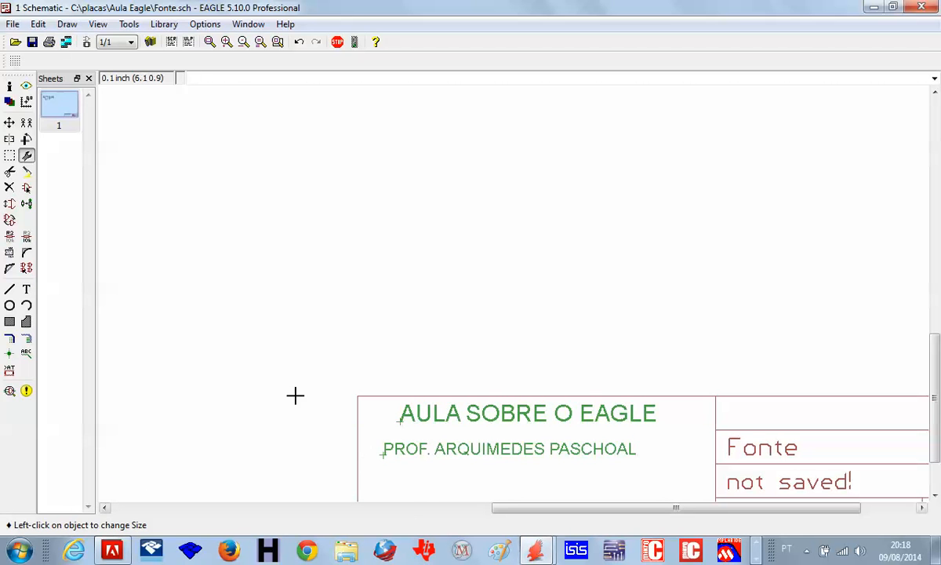
Step: Move the professor's name text in the title block so it sits centred beneath AULA SOBRE O EAGLE
{"action": "scroll", "coordinate": [431, 435], "scroll_direction": "down", "scroll_amount": 2}
{"action": "middle_click_drag", "start_coordinate": [505, 464], "coordinate": [444, 364]}
{"action": "middle_click_drag", "start_coordinate": [396, 330], "coordinate": [440, 340]}
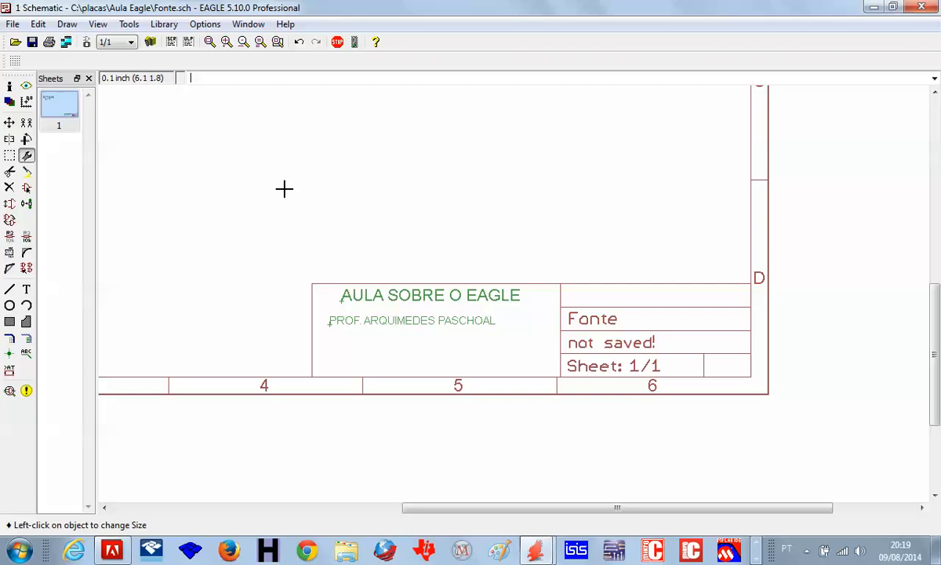
{"action": "left_click", "coordinate": [9, 122]}
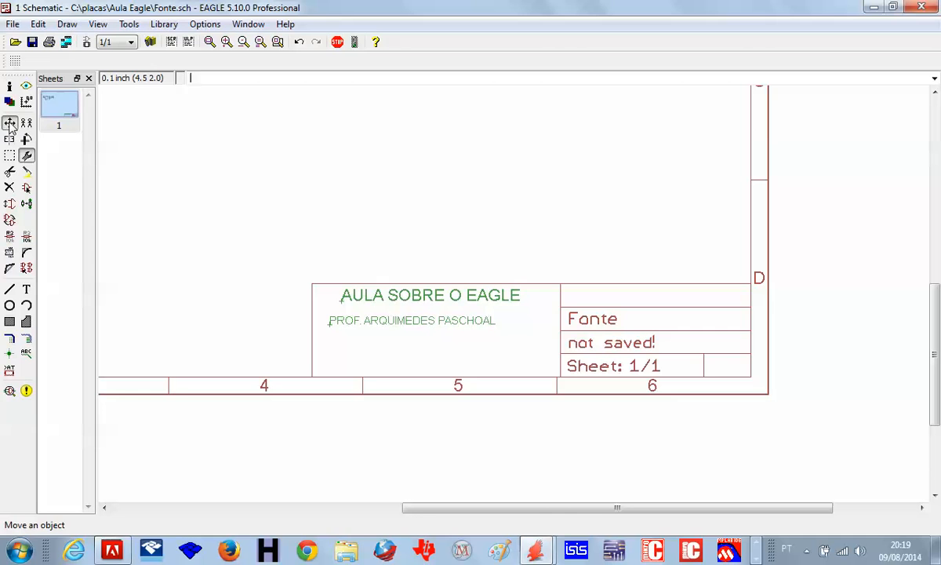
{"action": "left_click", "coordinate": [330, 322]}
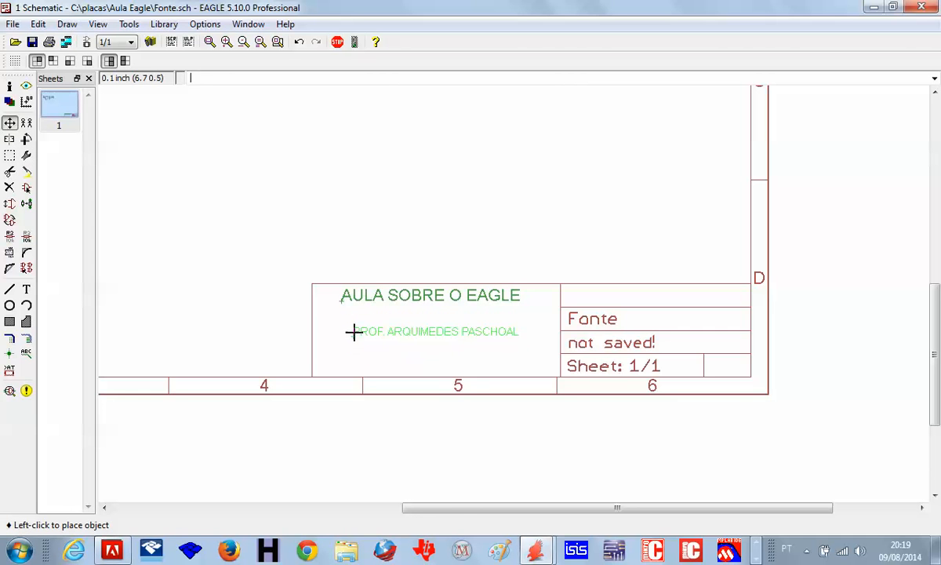
{"action": "left_click", "coordinate": [350, 321]}
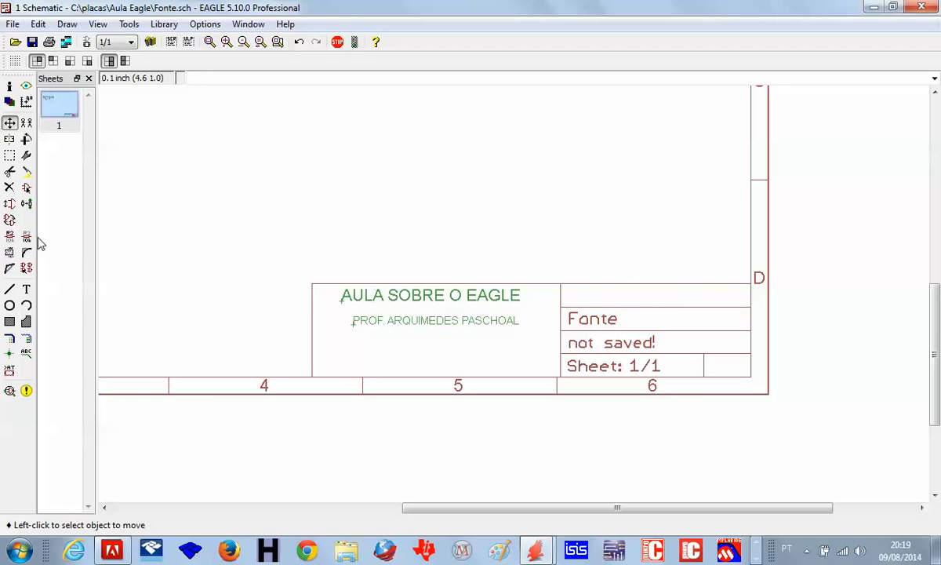
Step: Add the text AJAP in the empty title block cell beside the sheet number
{"action": "left_click", "coordinate": [26, 291]}
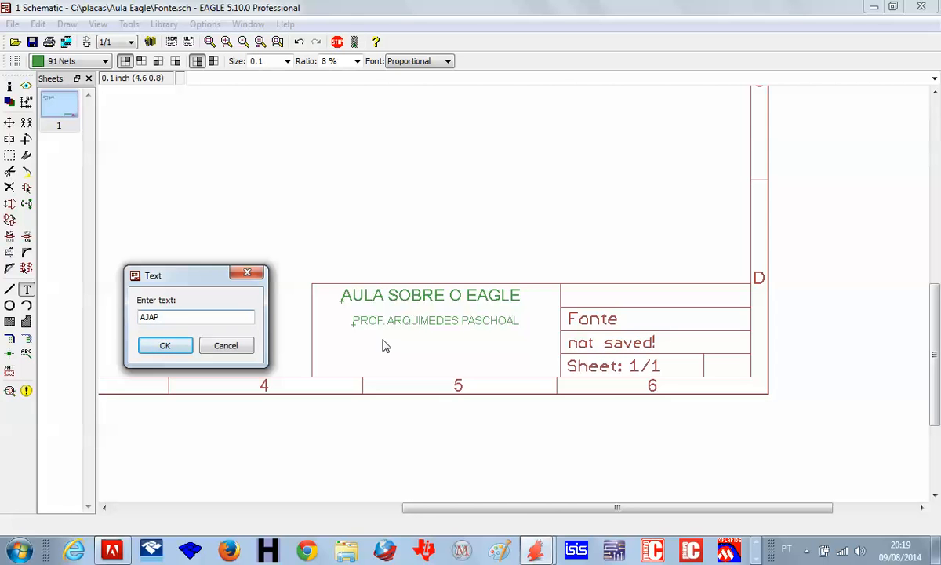
{"action": "left_click", "coordinate": [172, 348]}
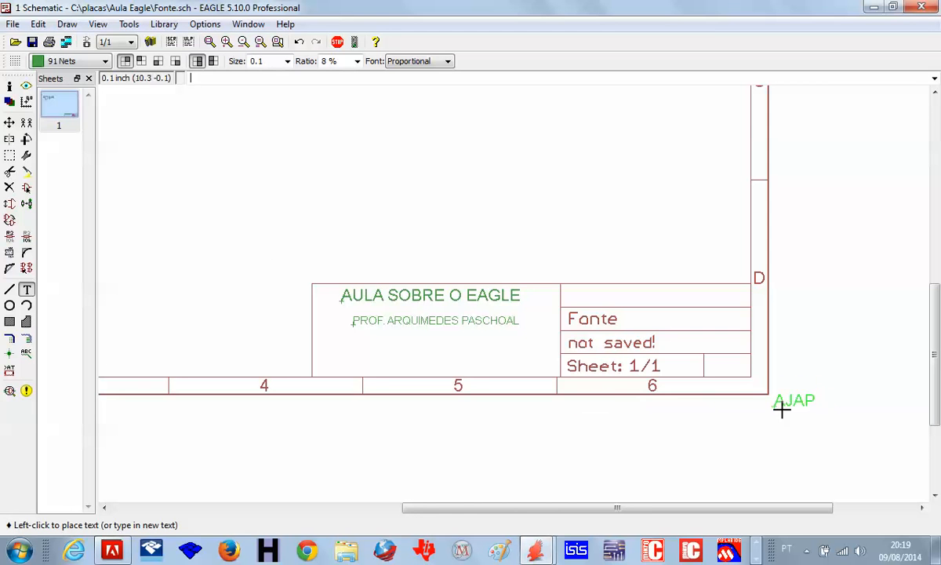
{"action": "left_click", "coordinate": [709, 373]}
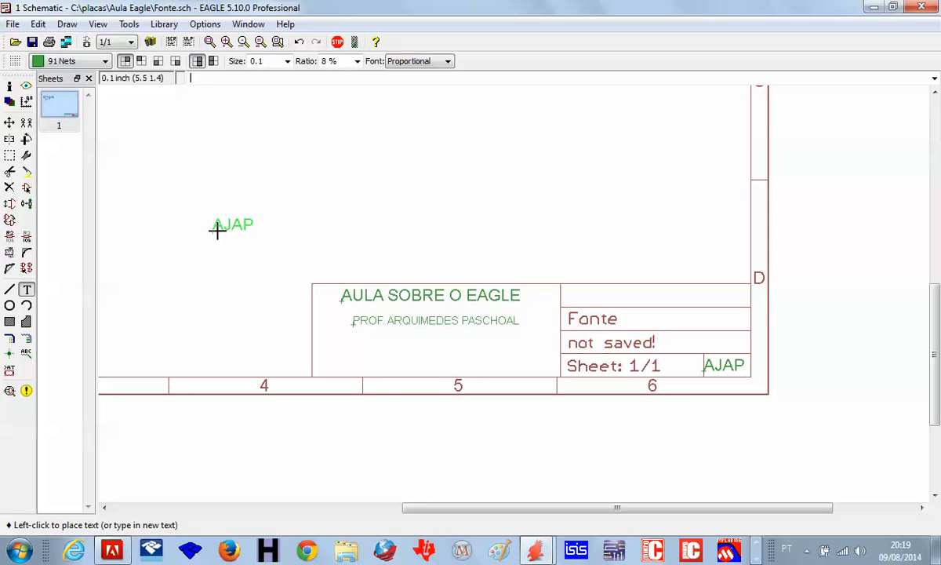
{"action": "key", "text": "Escape"}
{"action": "key", "text": "Escape"}
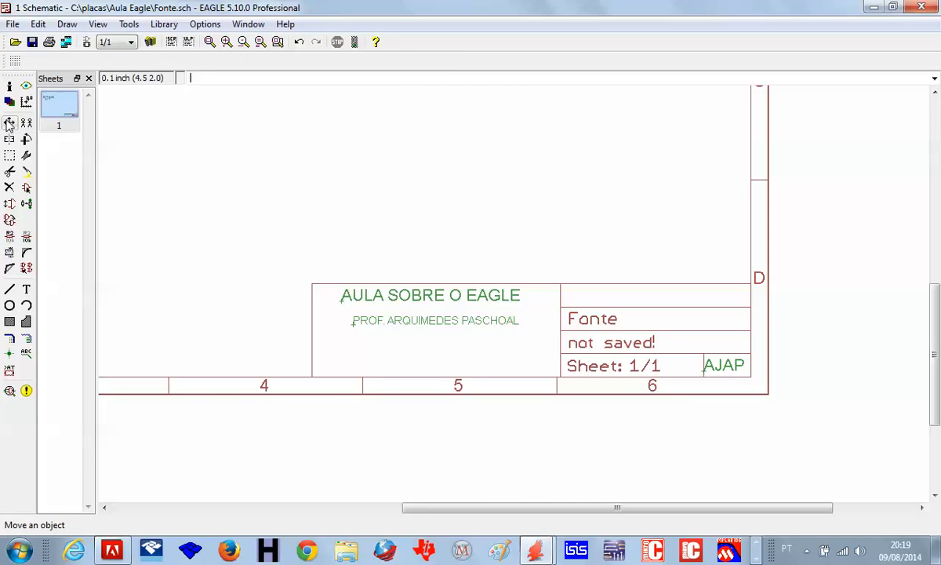
Step: Shift the AJAP text slightly on the fine grid so it clears its cell border, and save the schematic
{"action": "left_click", "coordinate": [9, 123]}
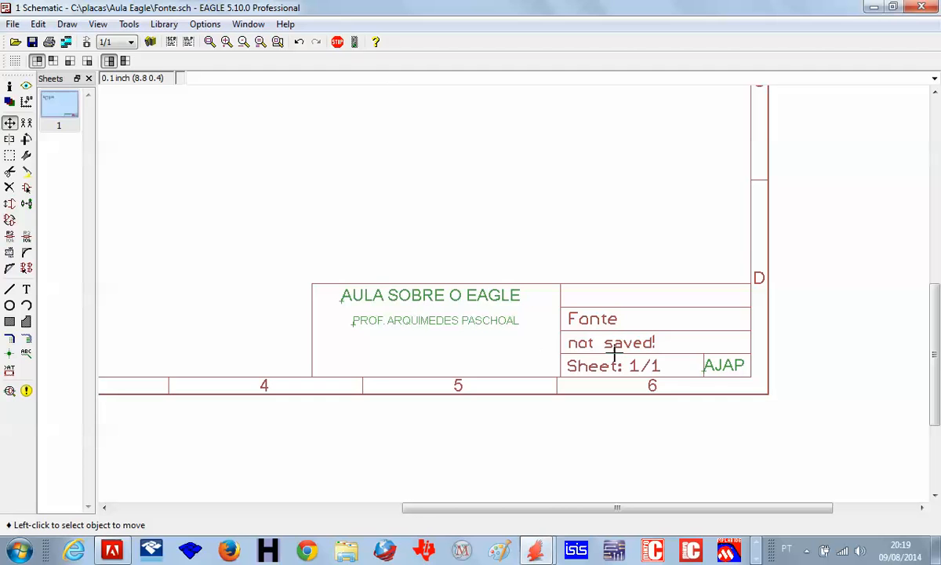
{"action": "left_click", "coordinate": [706, 370]}
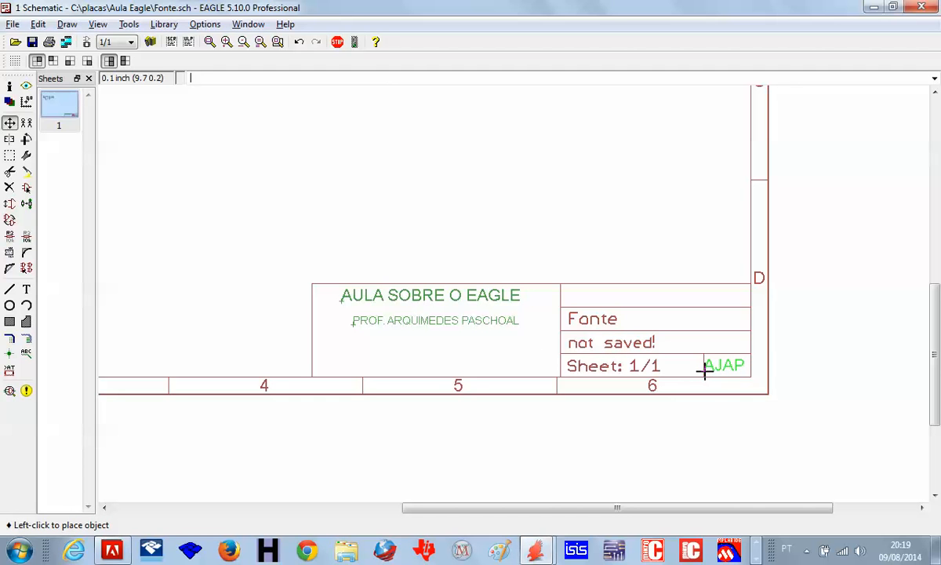
{"action": "key", "text": "alt"}
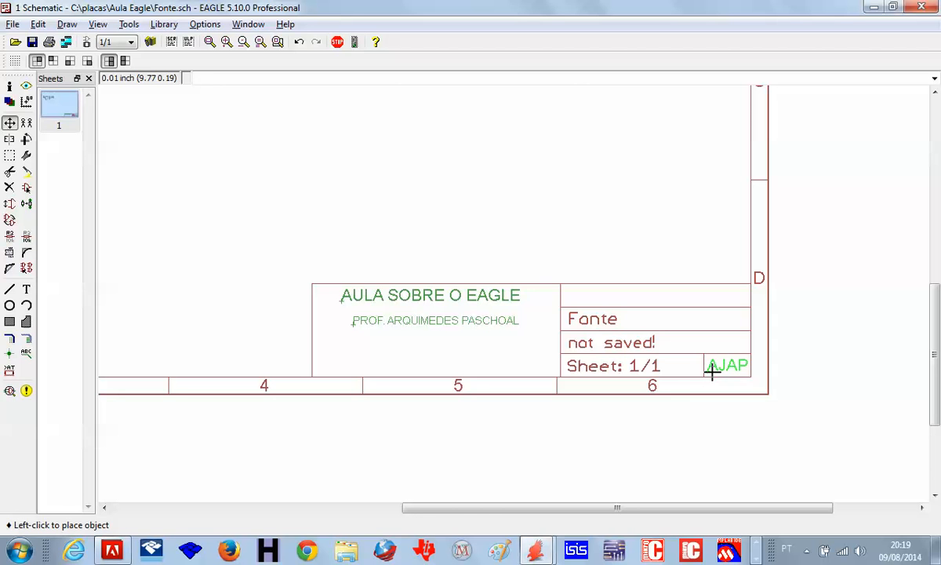
{"action": "left_click", "coordinate": [712, 372]}
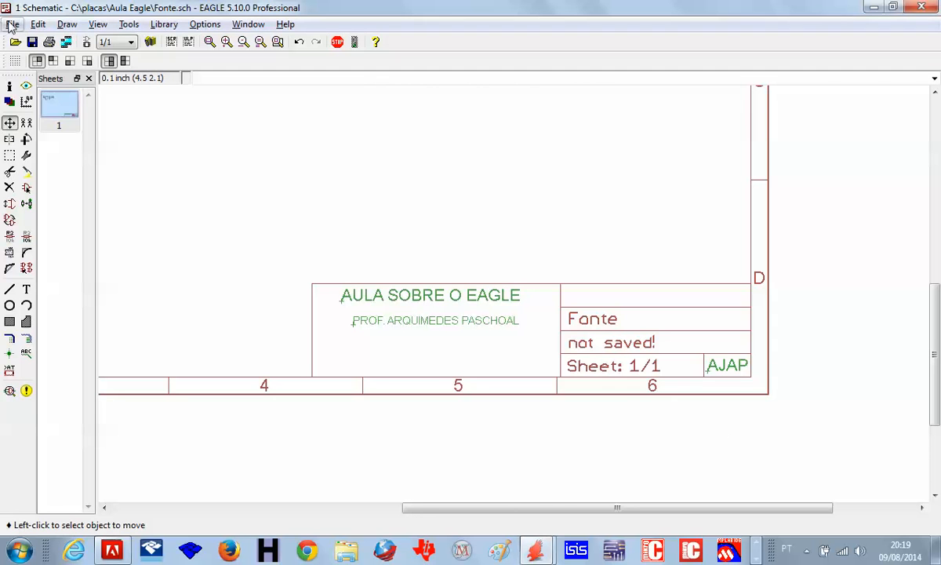
{"action": "left_click", "coordinate": [32, 42]}
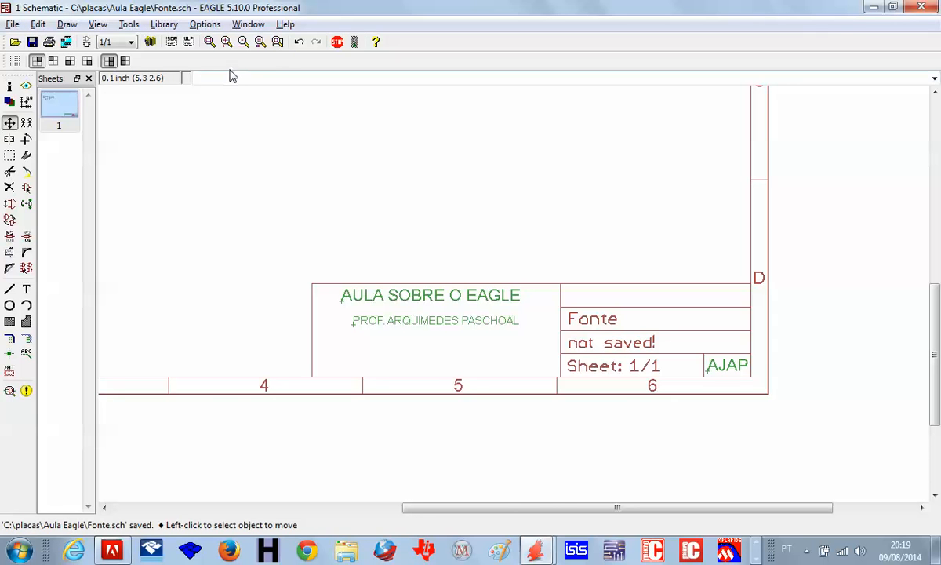
{"action": "left_click", "coordinate": [259, 42]}
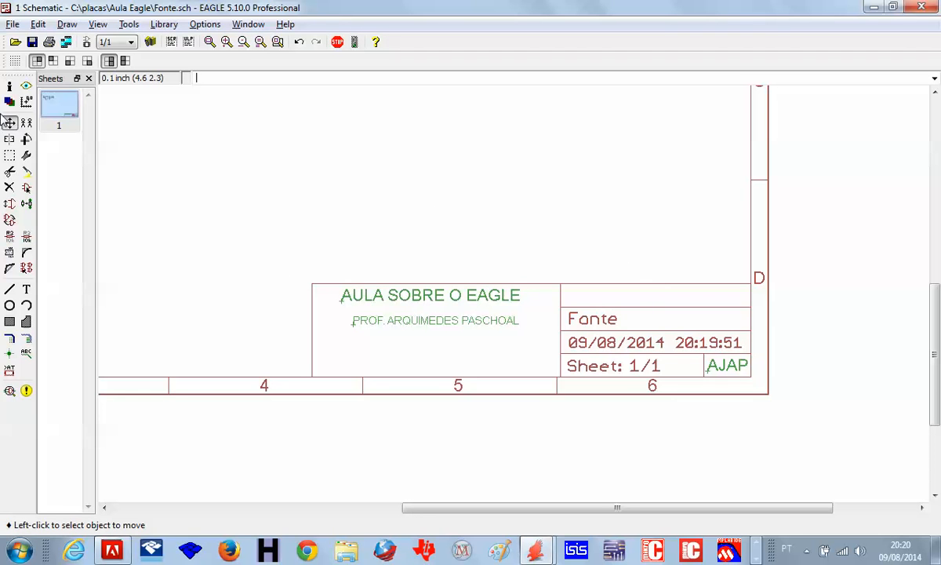
Step: Add the text IFPE/CARUARU in the empty title block cell above Fonte
{"action": "left_click", "coordinate": [26, 290]}
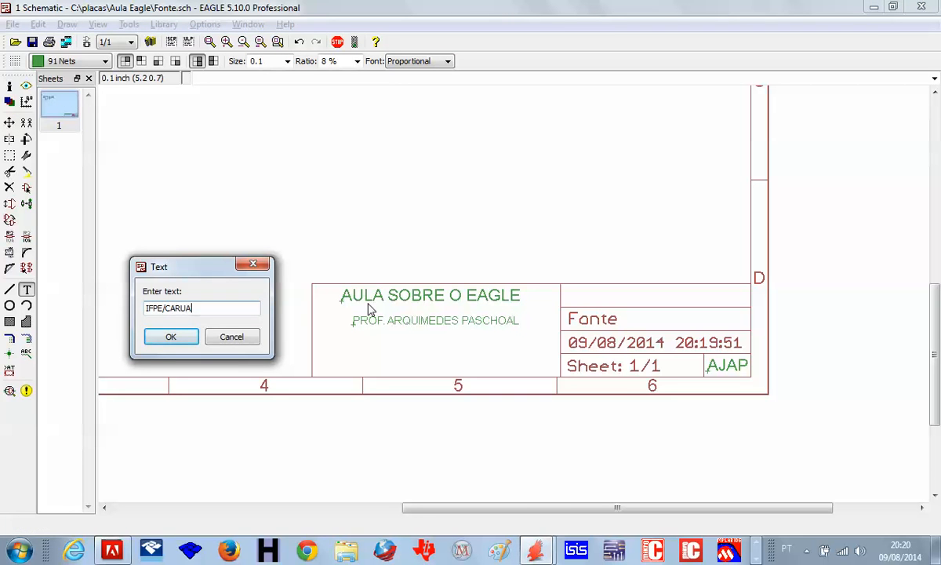
{"action": "left_click", "coordinate": [171, 337]}
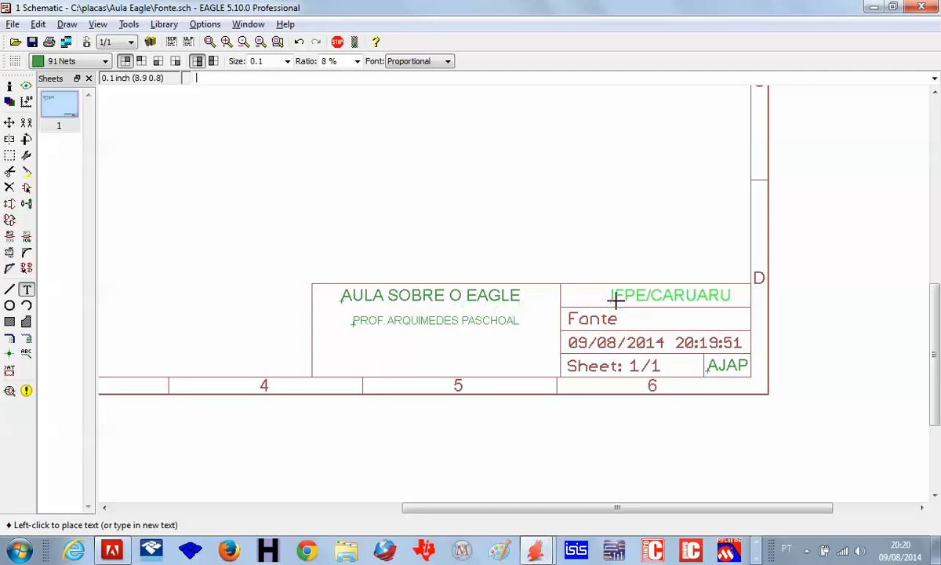
{"action": "left_click", "coordinate": [560, 296]}
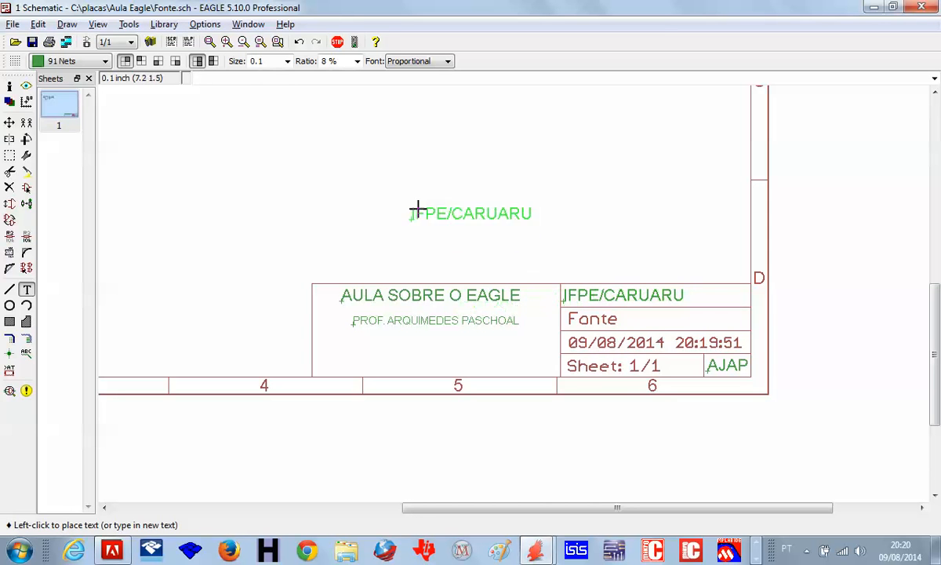
{"action": "key", "text": "Escape"}
{"action": "key", "text": "Escape"}
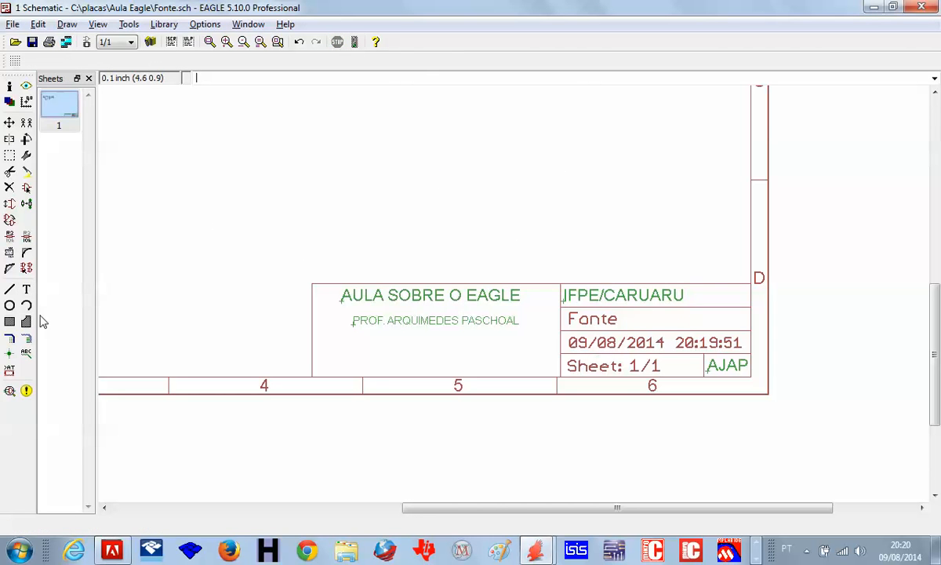
Step: Shift the IFPE/CARUARU text on the fine grid so it sits inside its cell, clear of the border
{"action": "left_click", "coordinate": [10, 123]}
{"action": "left_click", "coordinate": [560, 301]}
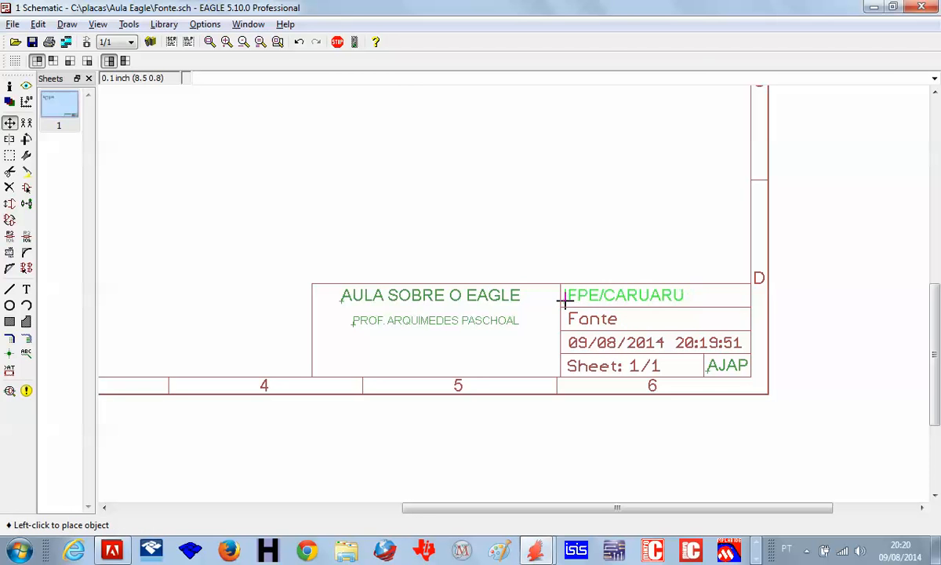
{"action": "left_click", "coordinate": [565, 300]}
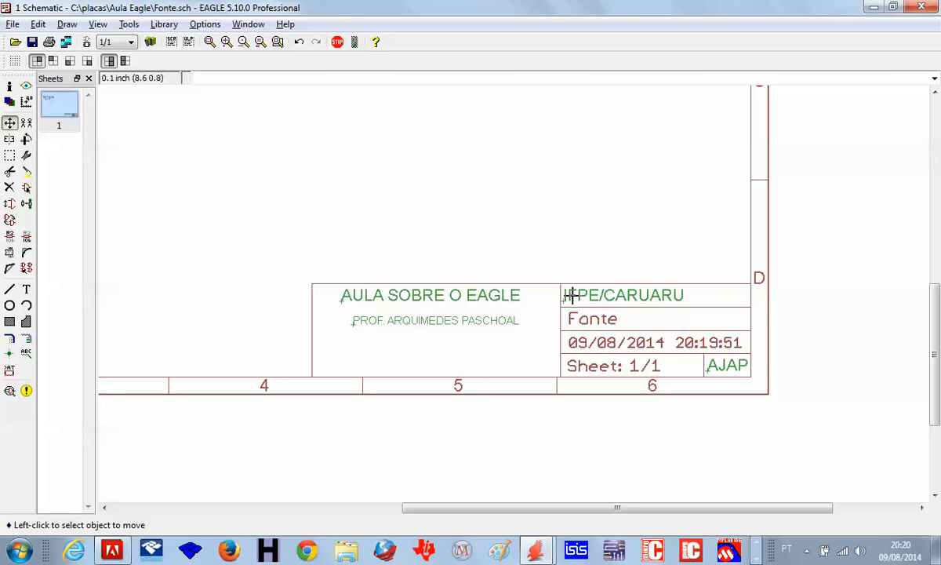
{"action": "left_click", "coordinate": [570, 299]}
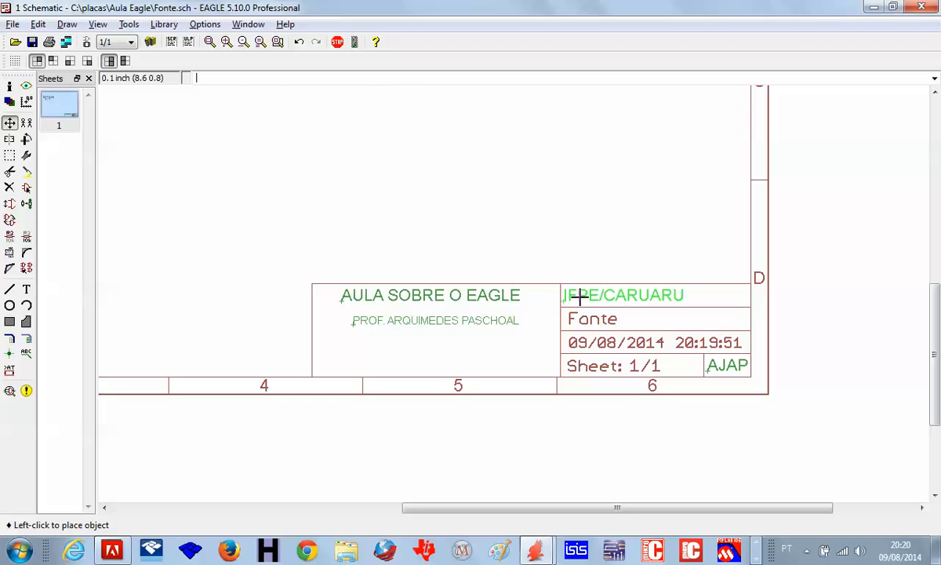
{"action": "key", "text": "alt"}
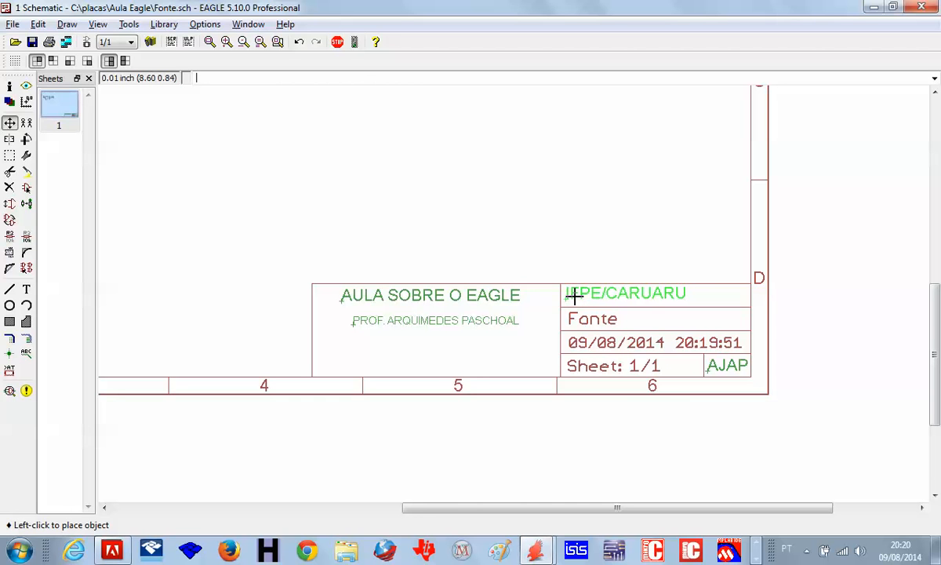
{"action": "left_click", "coordinate": [577, 296], "text": "alt"}
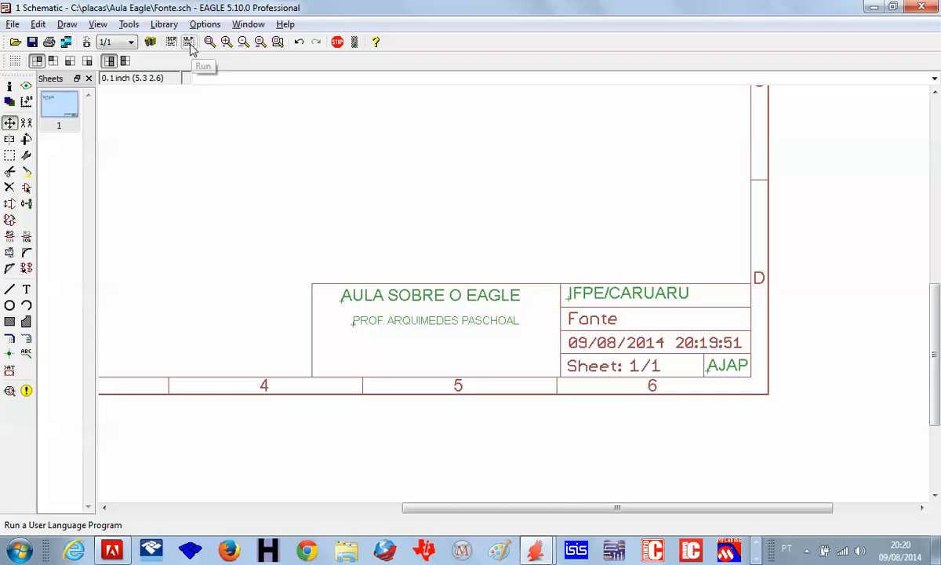
{"action": "left_click", "coordinate": [210, 42]}
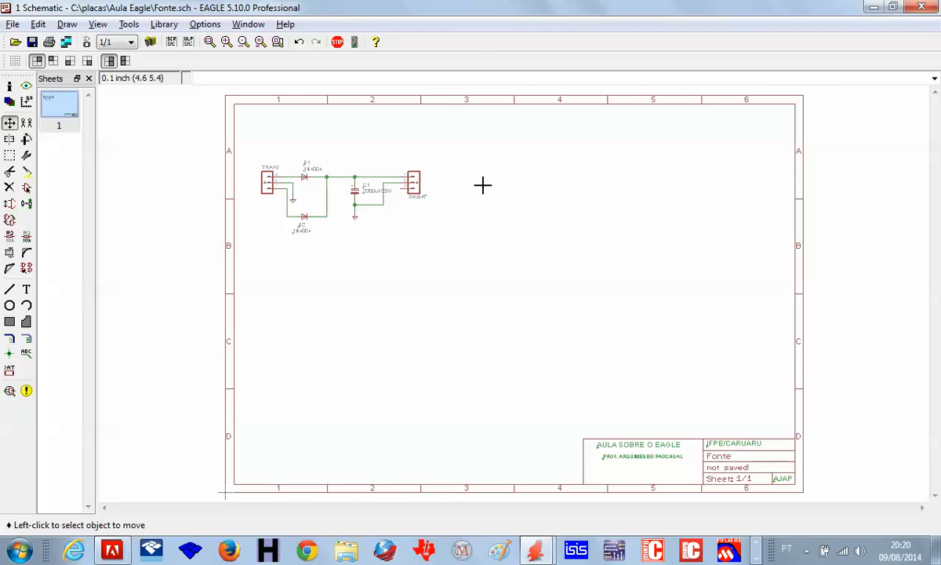
{"action": "left_click", "coordinate": [10, 157]}
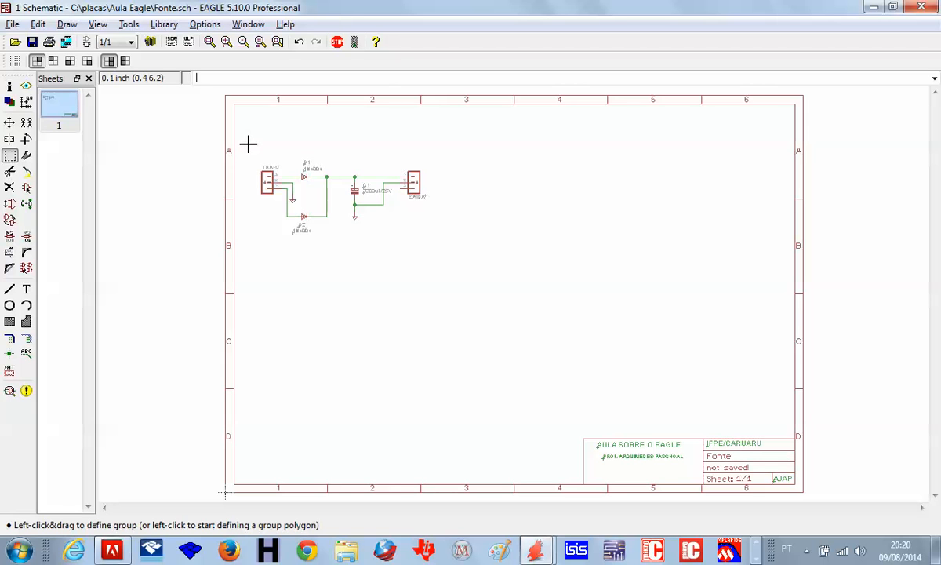
{"action": "left_click_drag", "start_coordinate": [249, 144], "coordinate": [447, 248]}
{"action": "key", "text": "F7"}
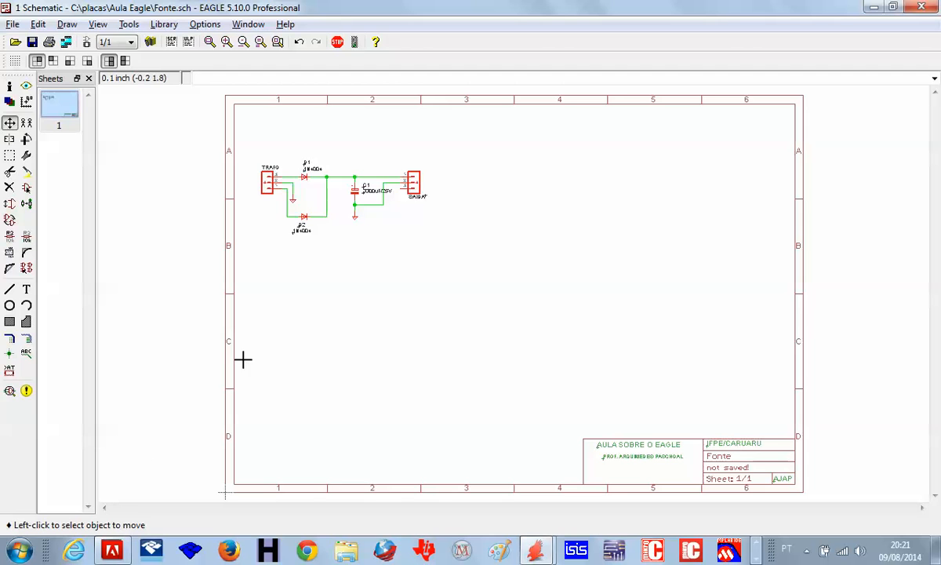
{"action": "left_click", "coordinate": [316, 189]}
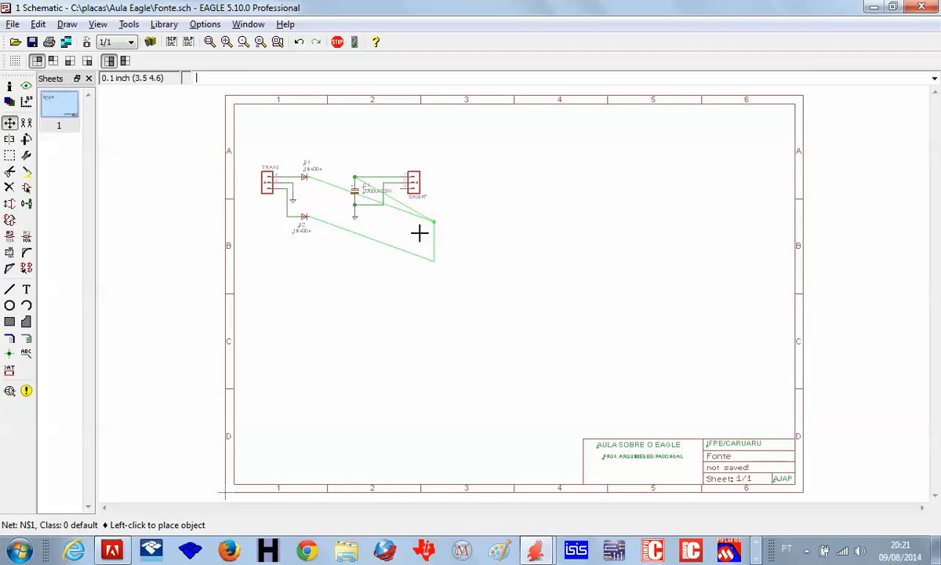
{"action": "key", "text": "Escape"}
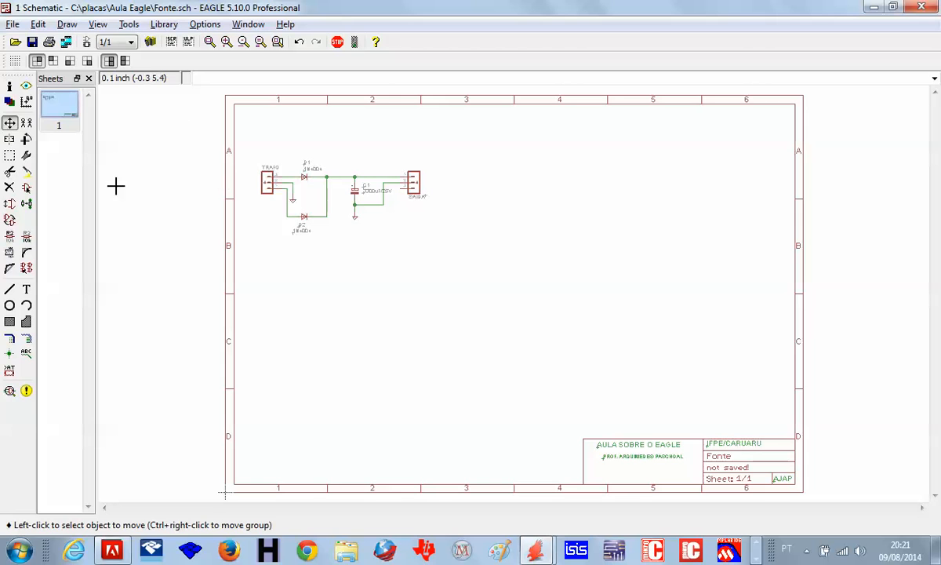
Step: Group the whole circuit, move it to the middle of the sheet frame, and save the schematic
{"action": "left_click", "coordinate": [9, 155]}
{"action": "left_click_drag", "start_coordinate": [251, 145], "coordinate": [480, 253]}
{"action": "key", "text": "F7"}
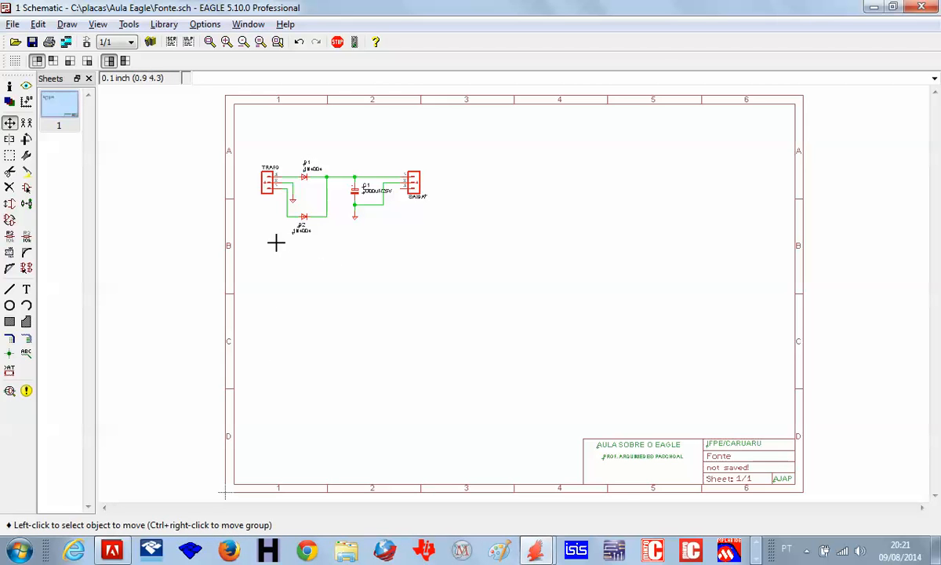
{"action": "right_click", "coordinate": [271, 179], "text": "ctrl"}
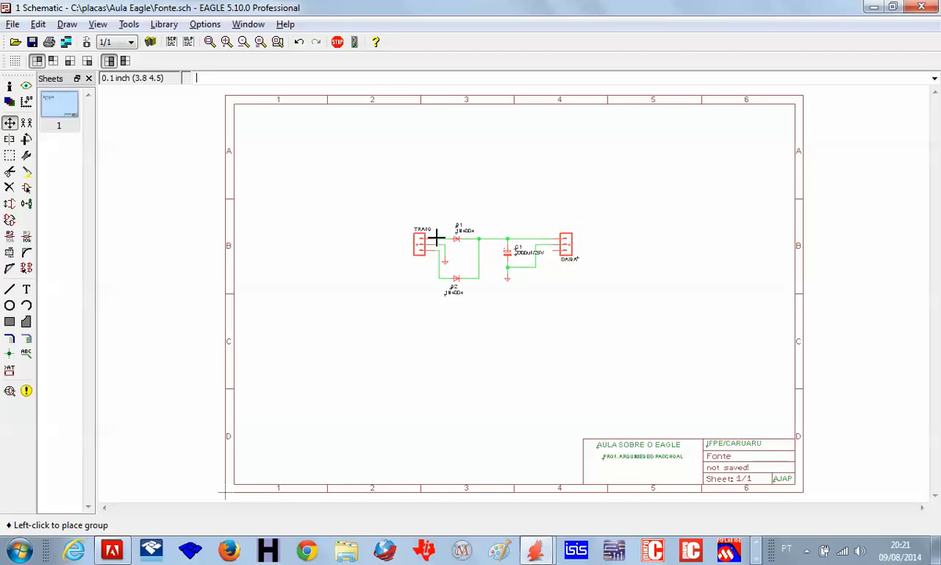
{"action": "left_click", "coordinate": [440, 239]}
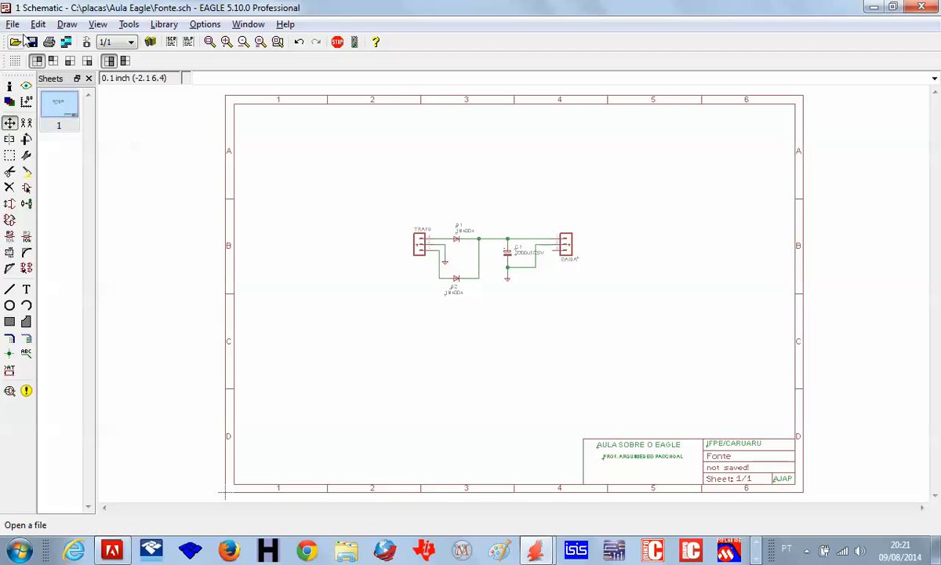
{"action": "left_click", "coordinate": [31, 42]}
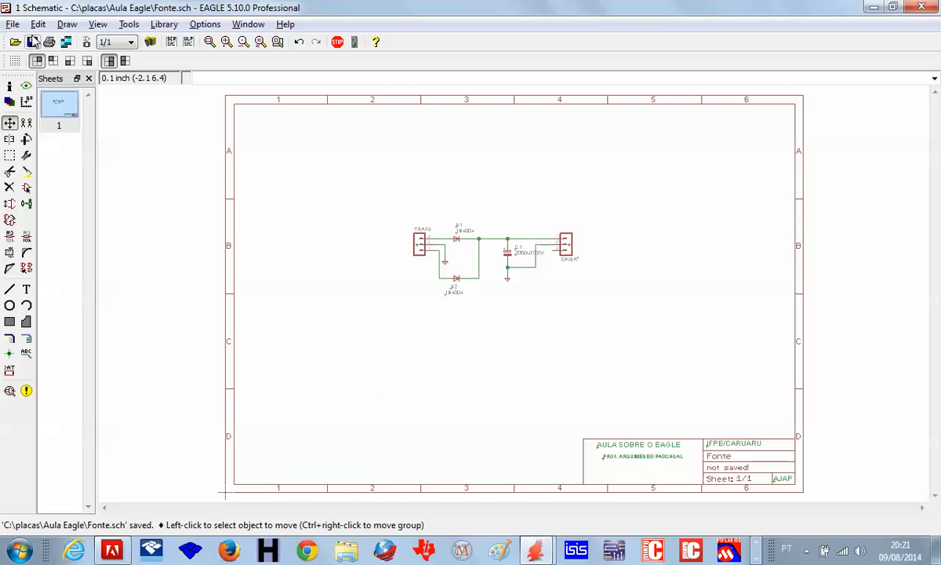
Step: Create the board Fonte.brd from the schematic and maximize the board window
{"action": "left_click", "coordinate": [86, 43]}
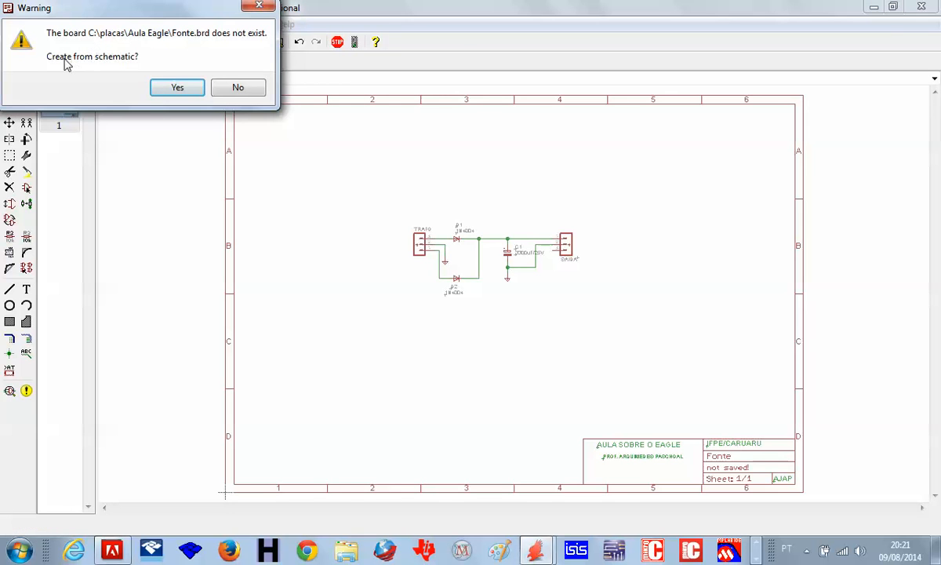
{"action": "left_click", "coordinate": [177, 88]}
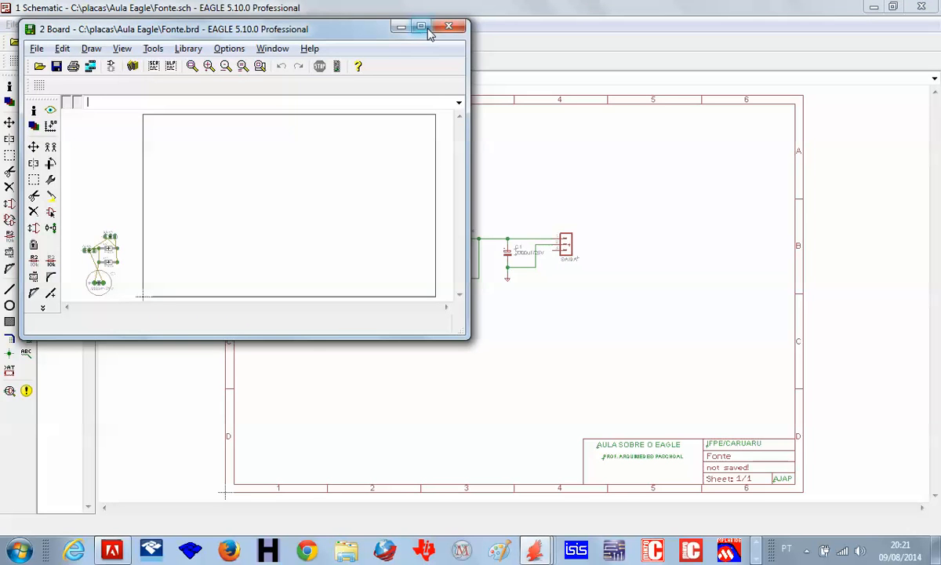
{"action": "left_click", "coordinate": [421, 26]}
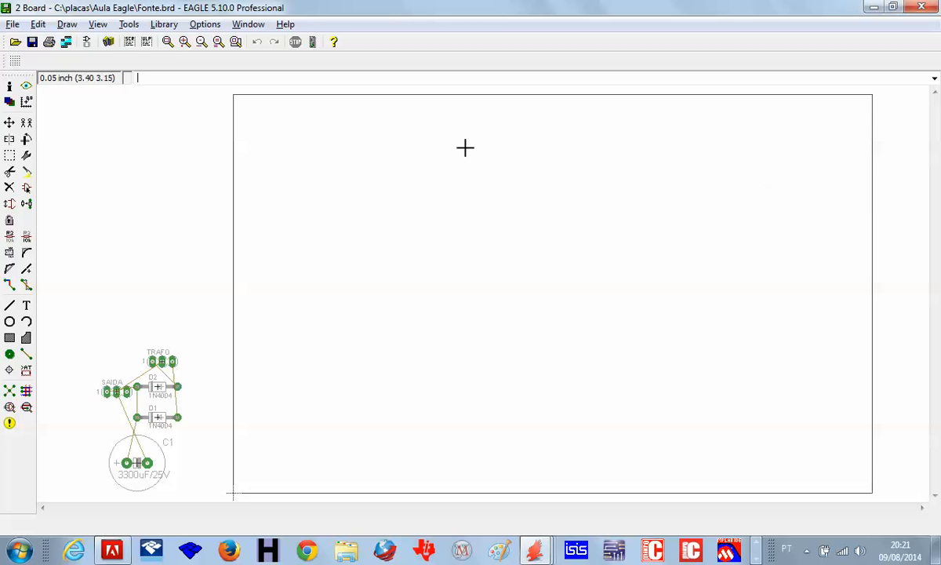
Step: Move the board outline's right edge inward to narrow the board to roughly a third of its width
{"action": "left_click", "coordinate": [10, 122]}
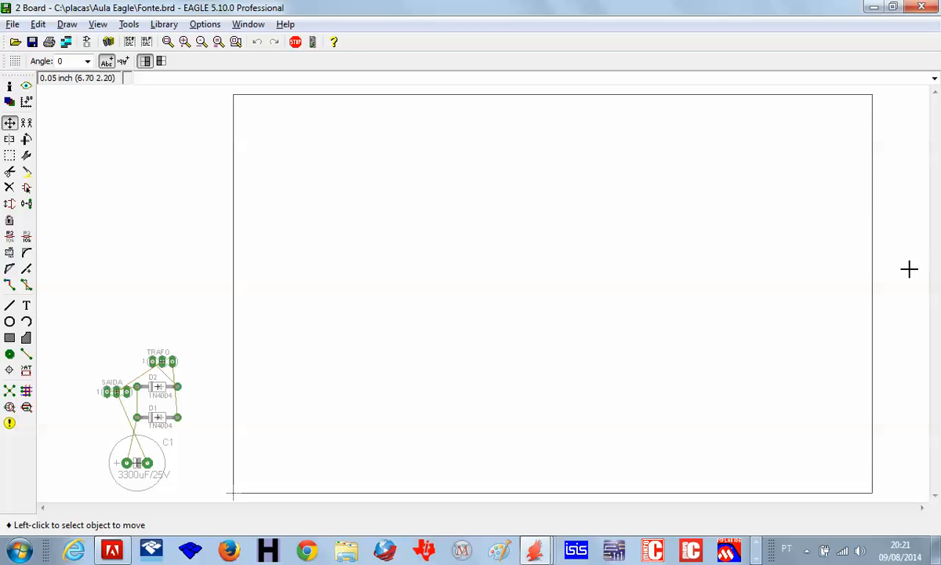
{"action": "left_click", "coordinate": [870, 268]}
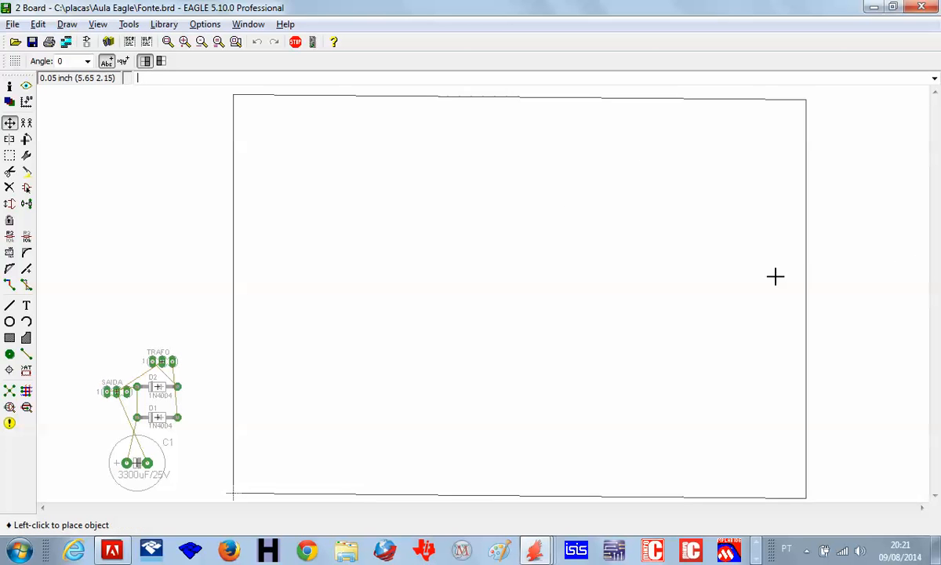
{"action": "left_click", "coordinate": [422, 267]}
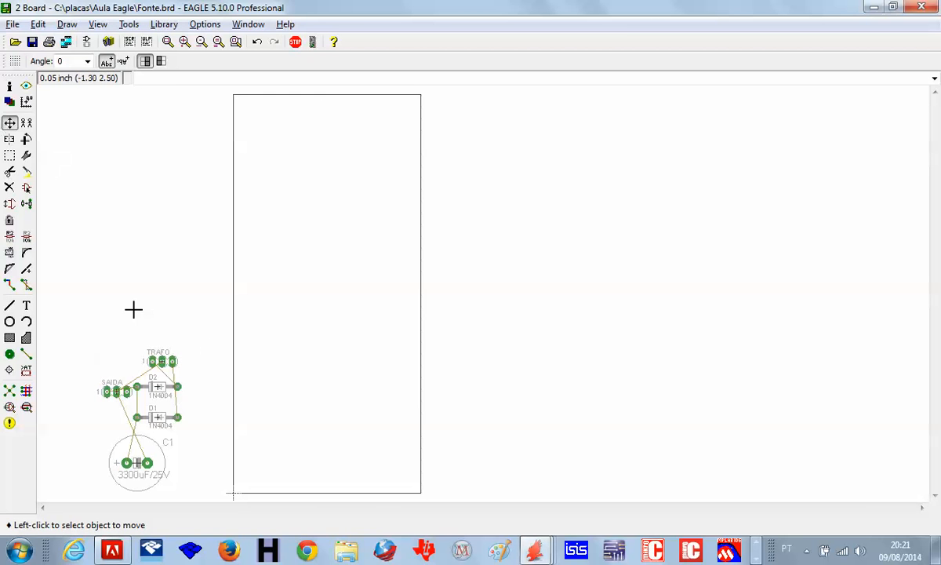
Step: Place the TRAFO connector at the middle of the board's lower edge and diode D2, rotated to 270 degrees, just left of it
{"action": "left_click", "coordinate": [153, 360]}
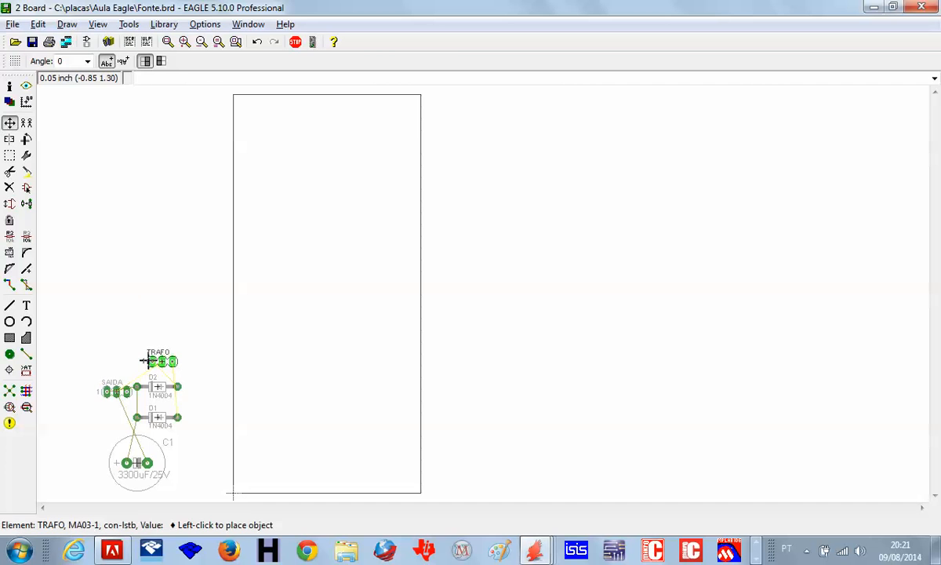
{"action": "left_click", "coordinate": [309, 482]}
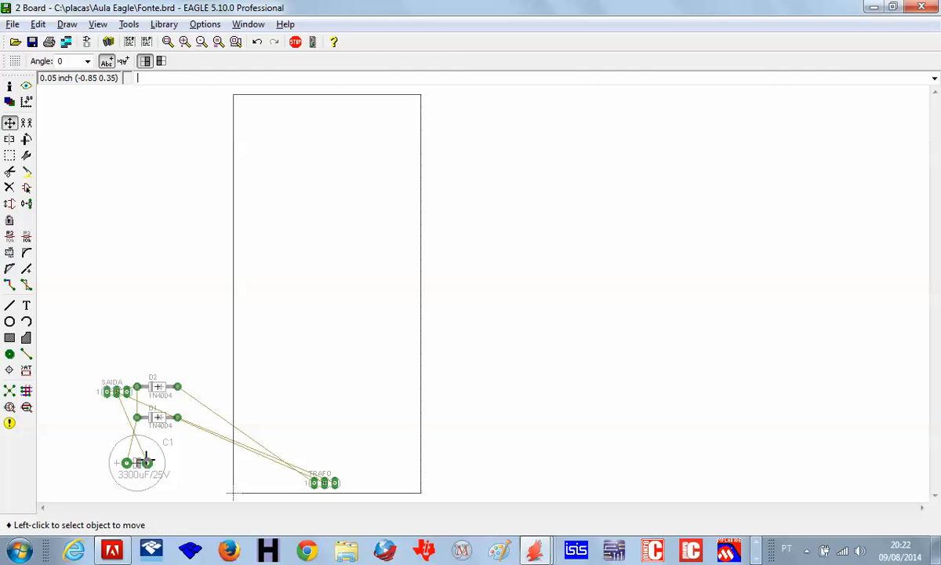
{"action": "left_click", "coordinate": [158, 387]}
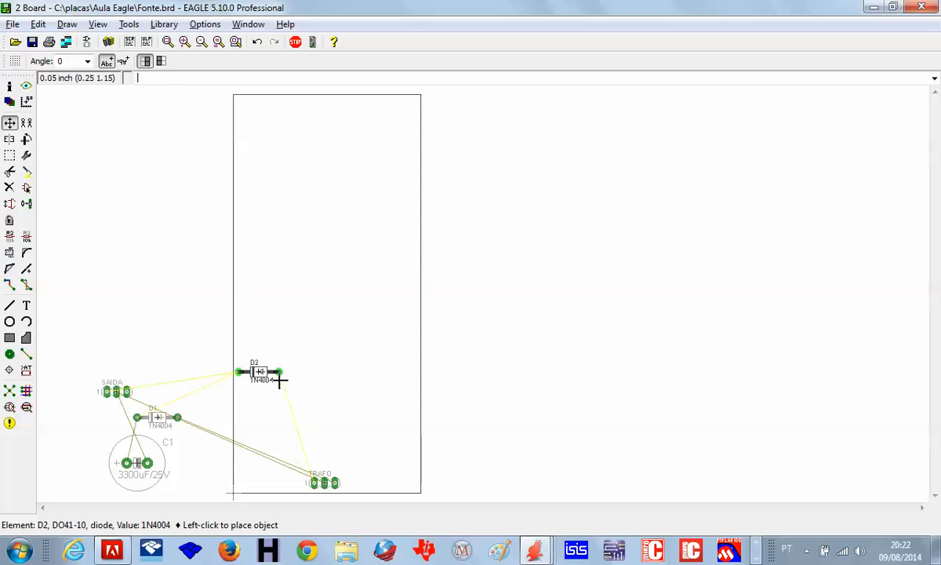
{"action": "right_click", "coordinate": [362, 402]}
{"action": "right_click", "coordinate": [365, 402]}
{"action": "right_click", "coordinate": [366, 402]}
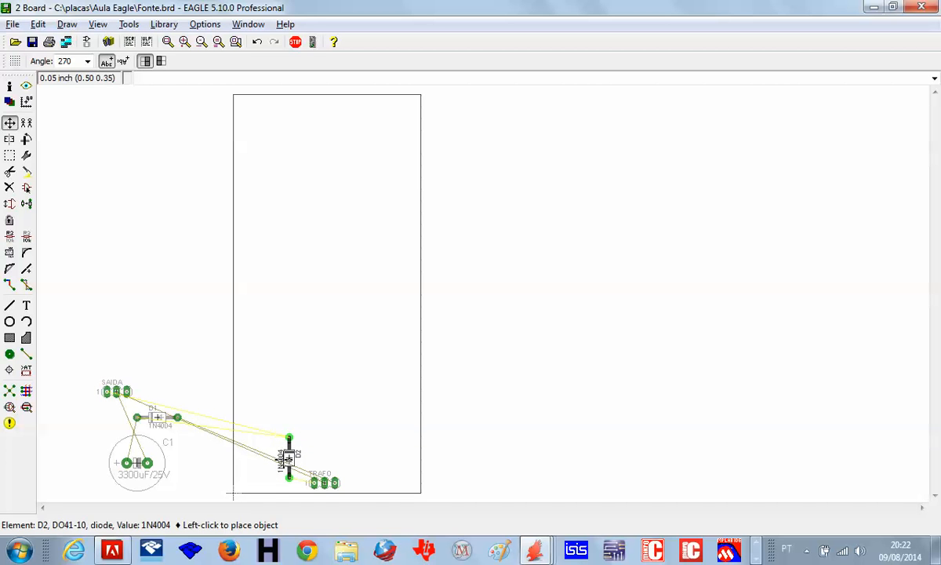
{"action": "left_click", "coordinate": [283, 461]}
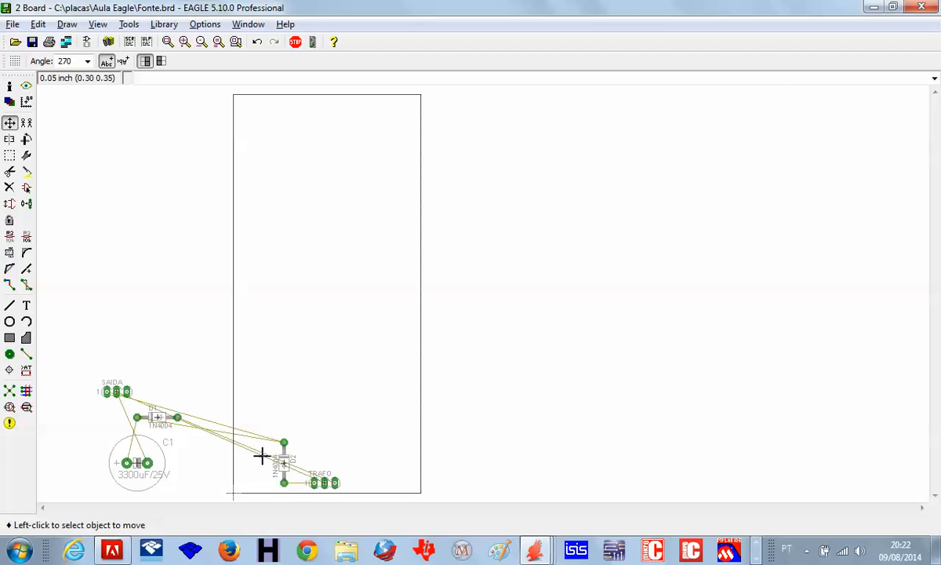
Step: Place diode D1, rotated to 270 degrees, just right of TRAFO and level with D2
{"action": "left_click", "coordinate": [171, 418]}
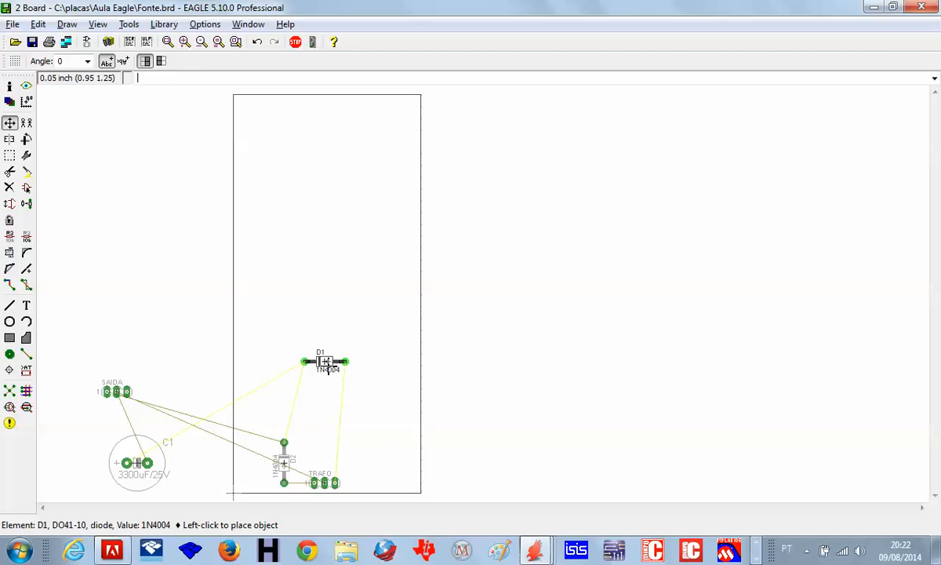
{"action": "right_click", "coordinate": [353, 375]}
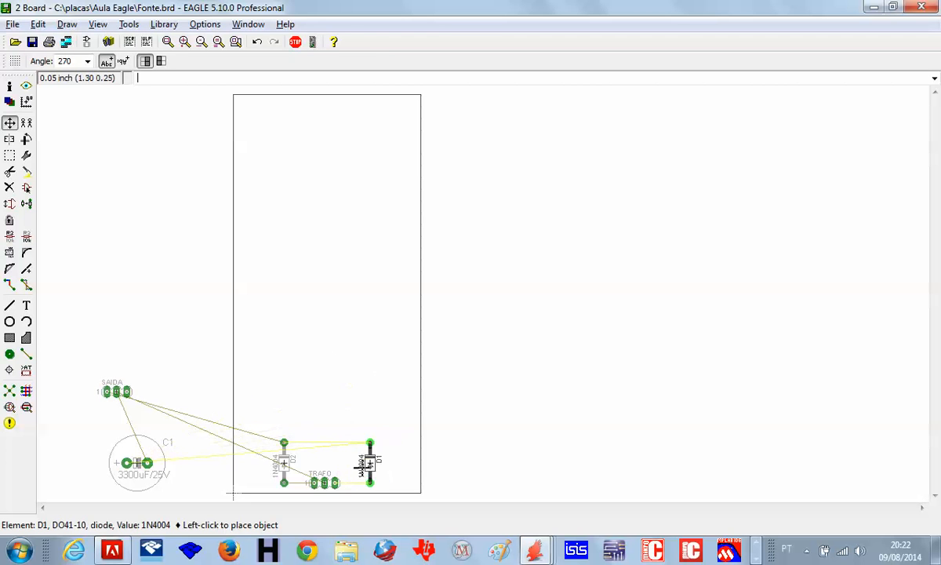
{"action": "left_click", "coordinate": [356, 462]}
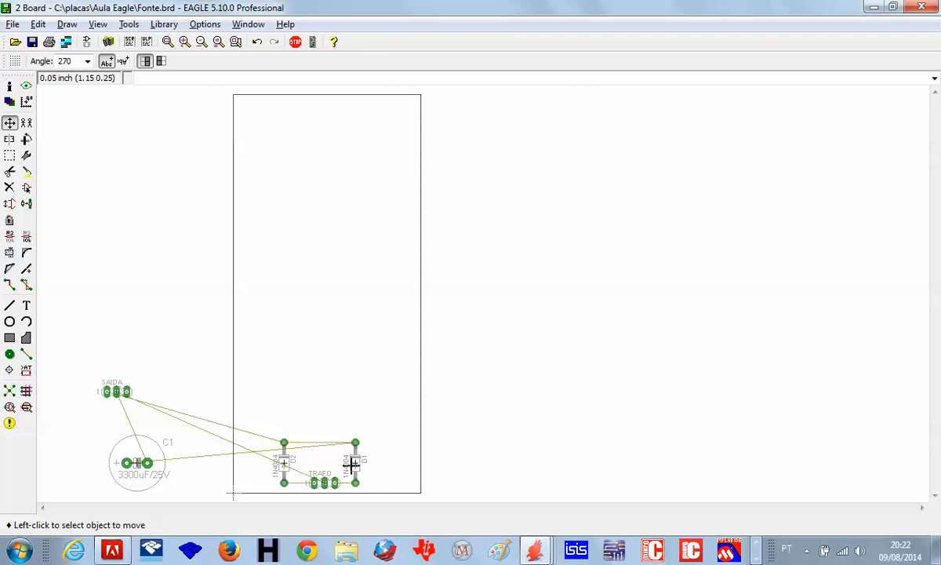
Step: Rotate capacitor C1 to 180 degrees and place it centrally above the two diodes
{"action": "left_click", "coordinate": [127, 463]}
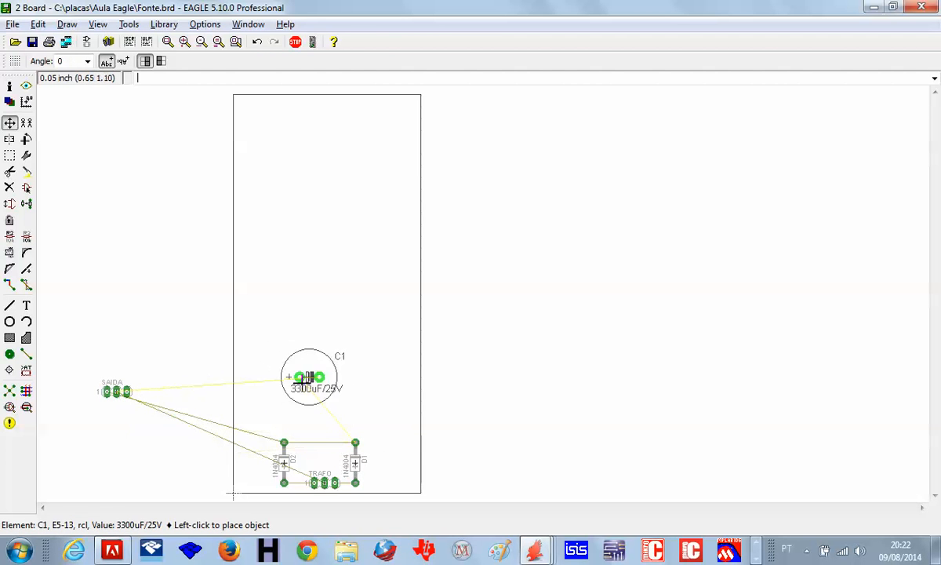
{"action": "right_click", "coordinate": [302, 379]}
{"action": "right_click", "coordinate": [303, 386]}
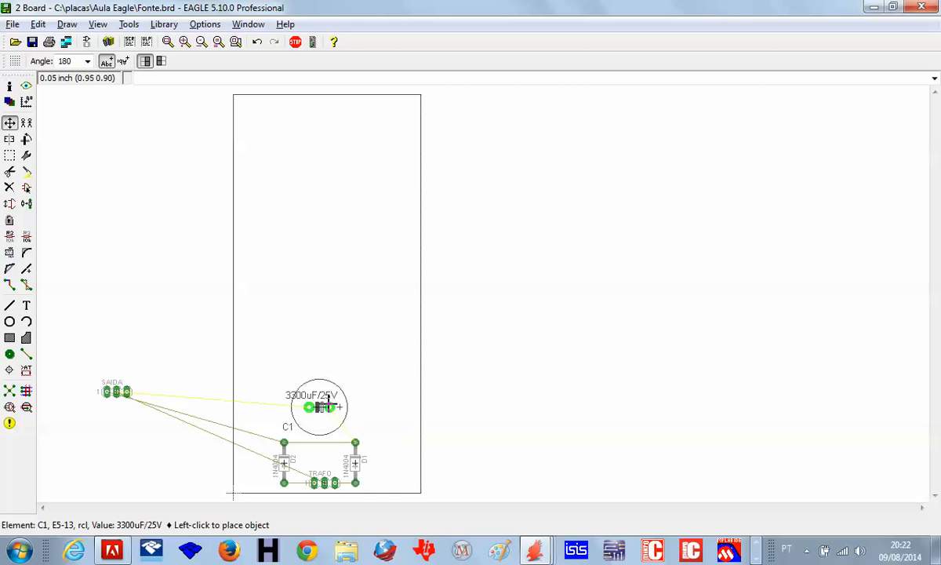
{"action": "left_click", "coordinate": [328, 404]}
Step: Place the SAIDA connector horizontally at angle 0 just above capacitor C1
{"action": "left_click", "coordinate": [116, 392]}
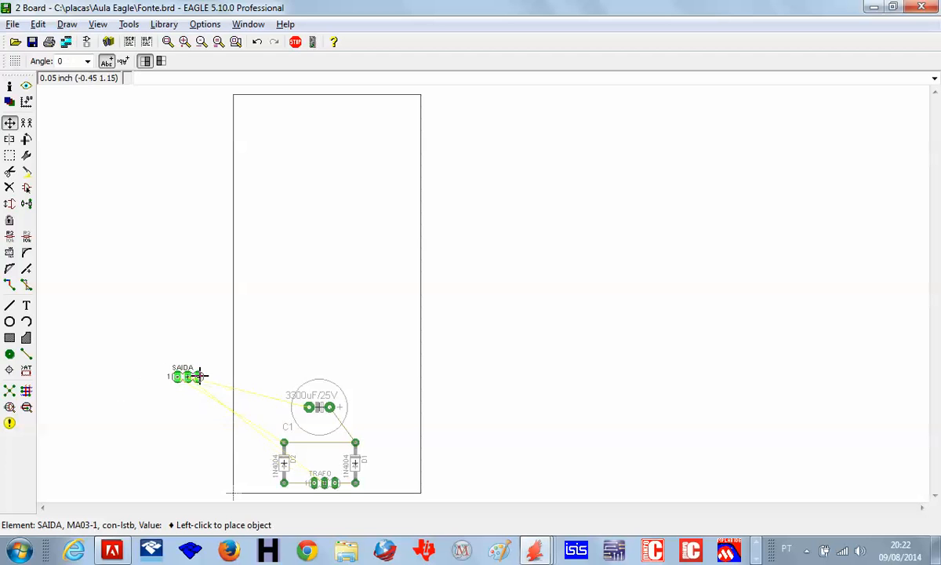
{"action": "right_click", "coordinate": [390, 401]}
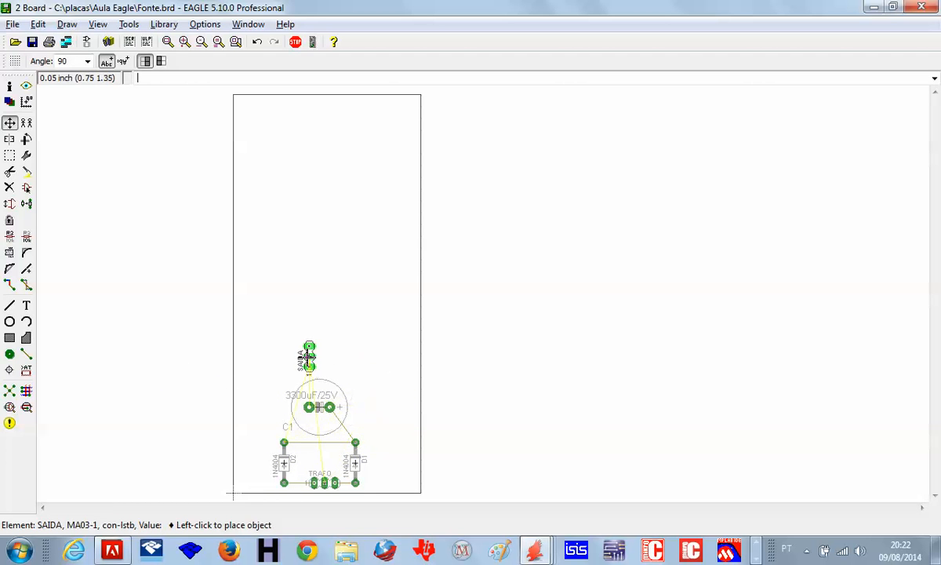
{"action": "right_click", "coordinate": [308, 354]}
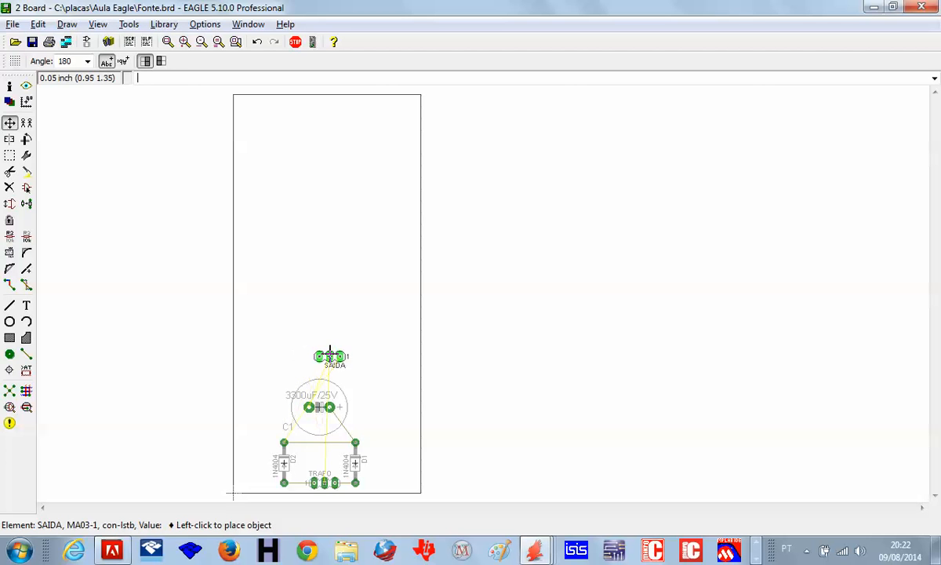
{"action": "right_click", "coordinate": [319, 348]}
{"action": "right_click", "coordinate": [320, 351]}
{"action": "left_click", "coordinate": [320, 361]}
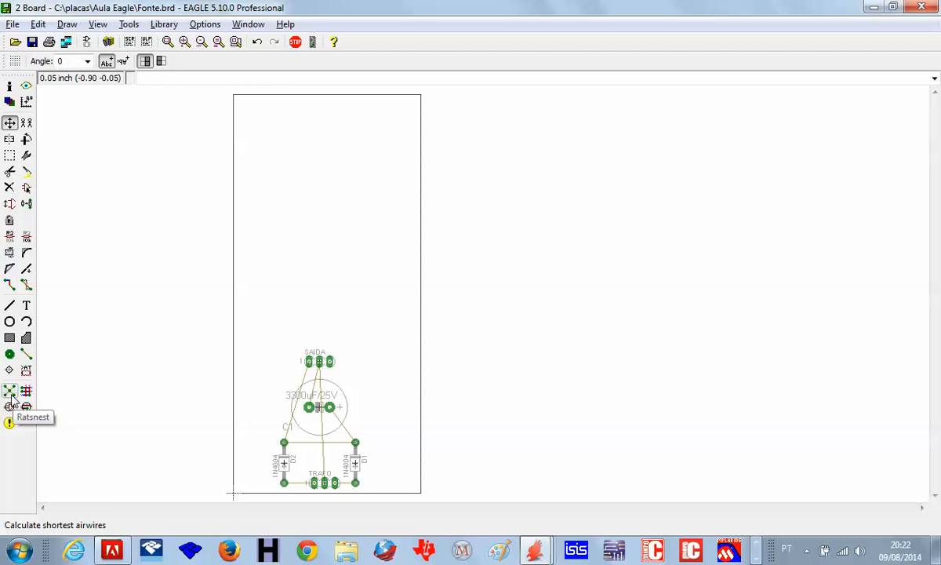
Step: Recalculate the airwires, rotate the SAIDA connector to 180 degrees just above C1, and run Ratsnest again
{"action": "left_click", "coordinate": [10, 397]}
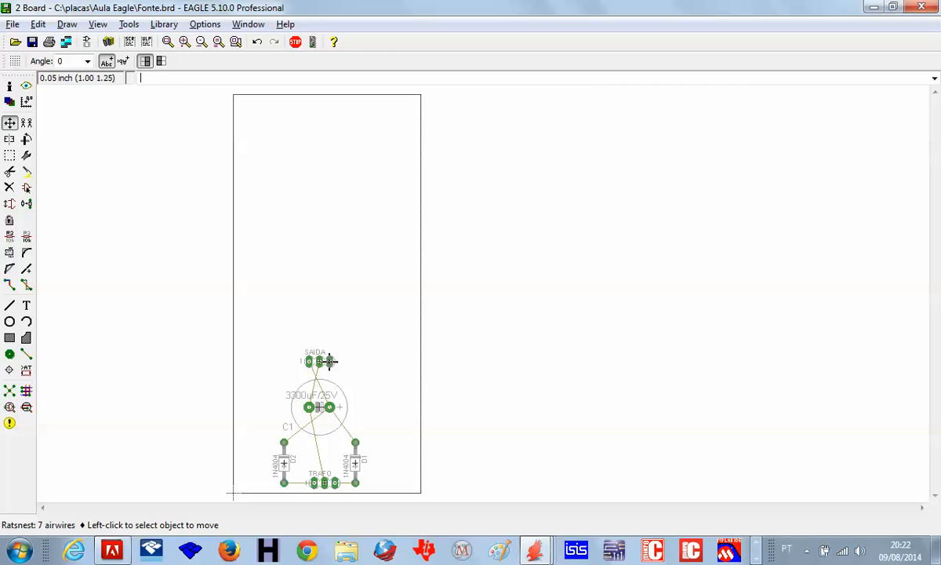
{"action": "left_click", "coordinate": [9, 122]}
{"action": "left_click", "coordinate": [319, 361]}
{"action": "right_click", "coordinate": [322, 359]}
{"action": "right_click", "coordinate": [320, 360]}
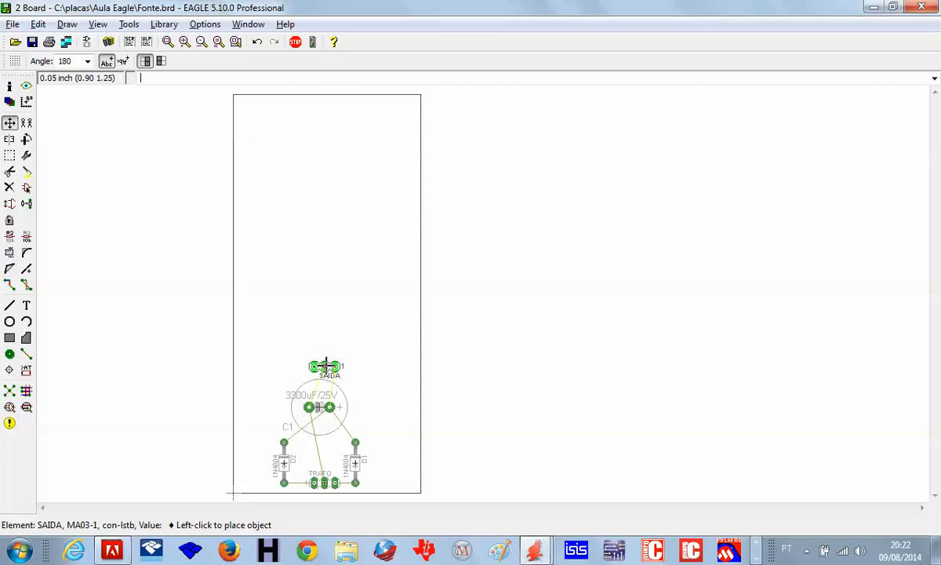
{"action": "left_click", "coordinate": [326, 364]}
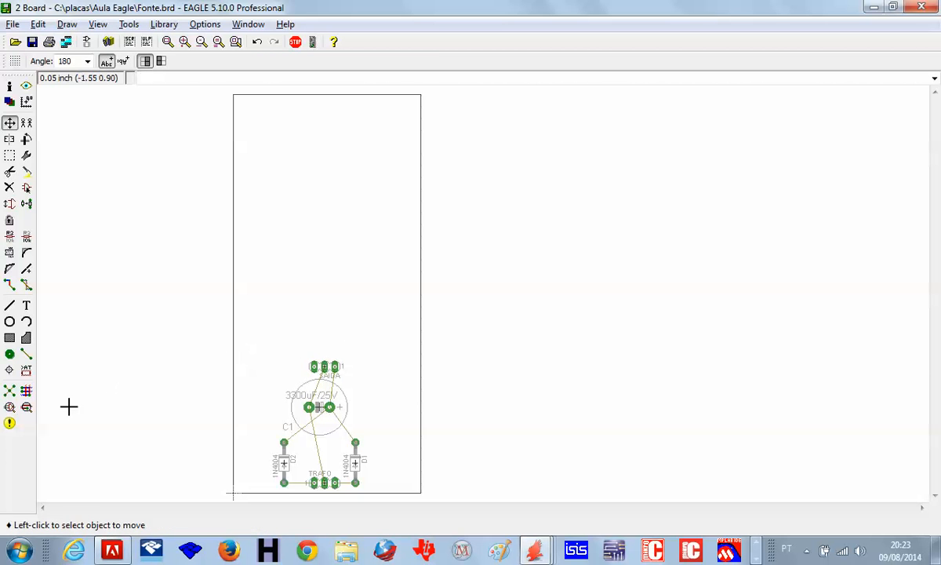
{"action": "left_click", "coordinate": [6, 391]}
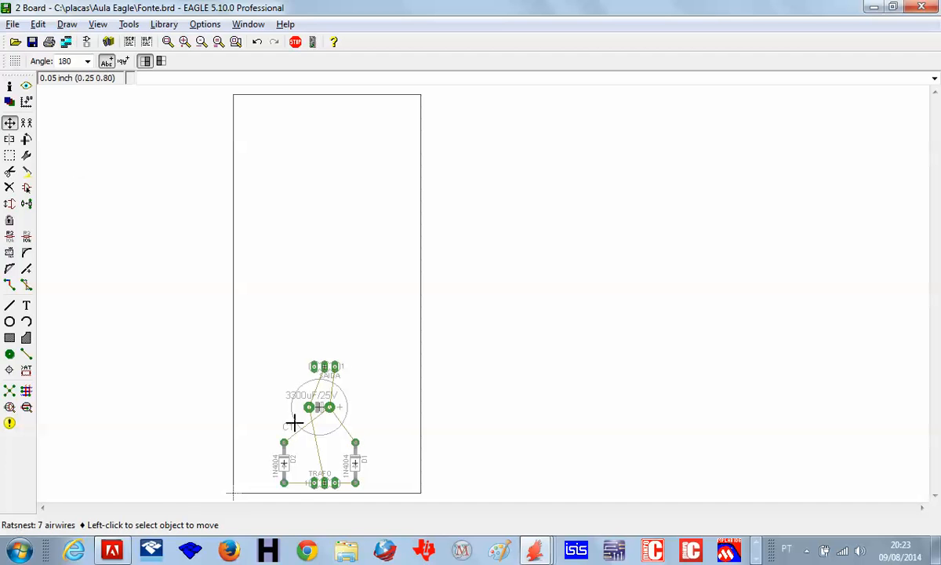
Step: Reposition diode D1 slightly farther right of TRAFO, keeping it level with D2
{"action": "left_click", "coordinate": [357, 460]}
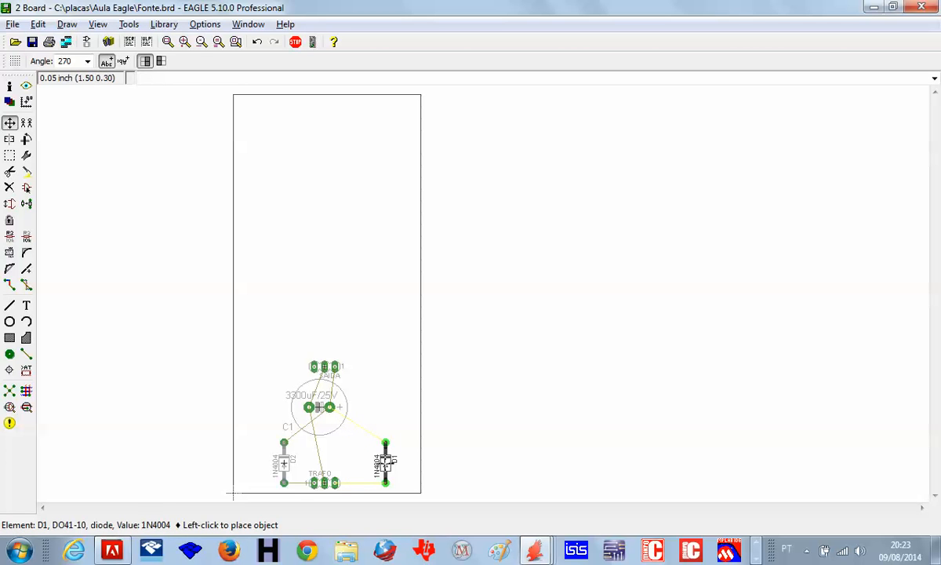
{"action": "left_click", "coordinate": [385, 463]}
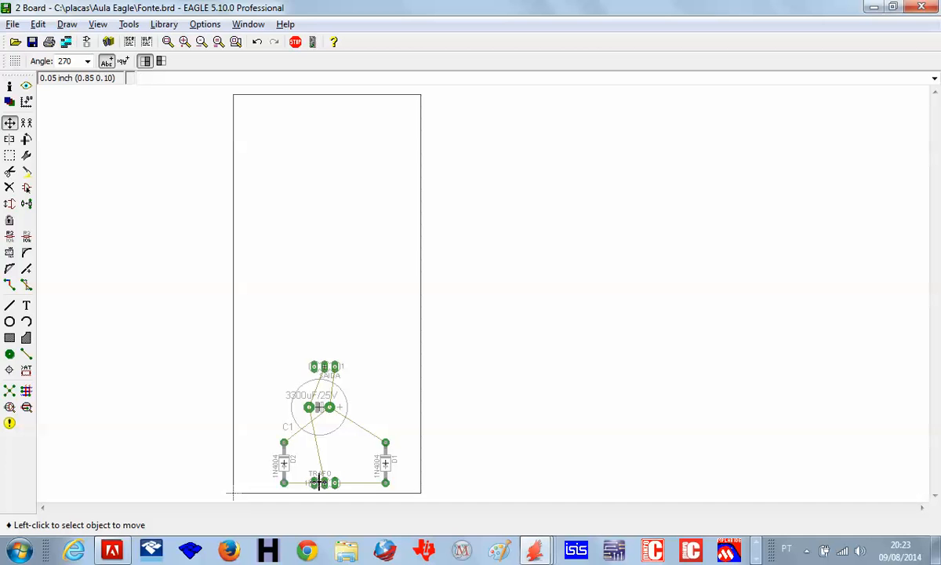
{"action": "left_click", "coordinate": [385, 470]}
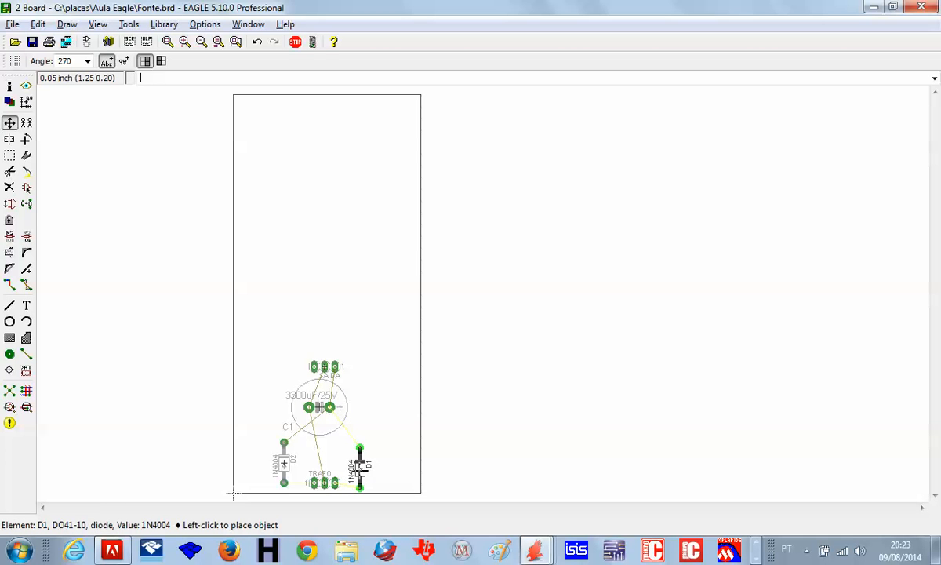
{"action": "left_click", "coordinate": [359, 464]}
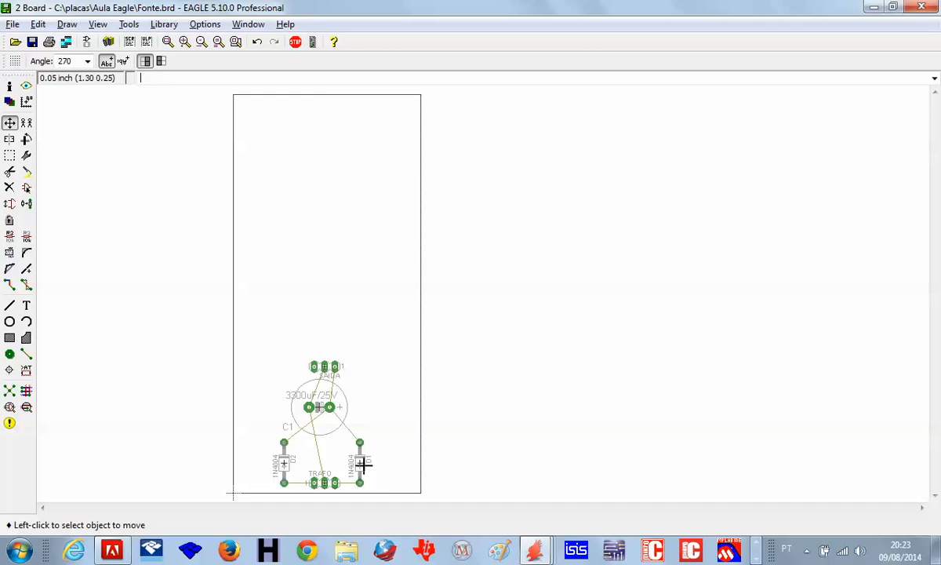
Step: Lower the board outline's upper edge to just above the SAIDA connector and save the board
{"action": "left_click", "coordinate": [315, 92]}
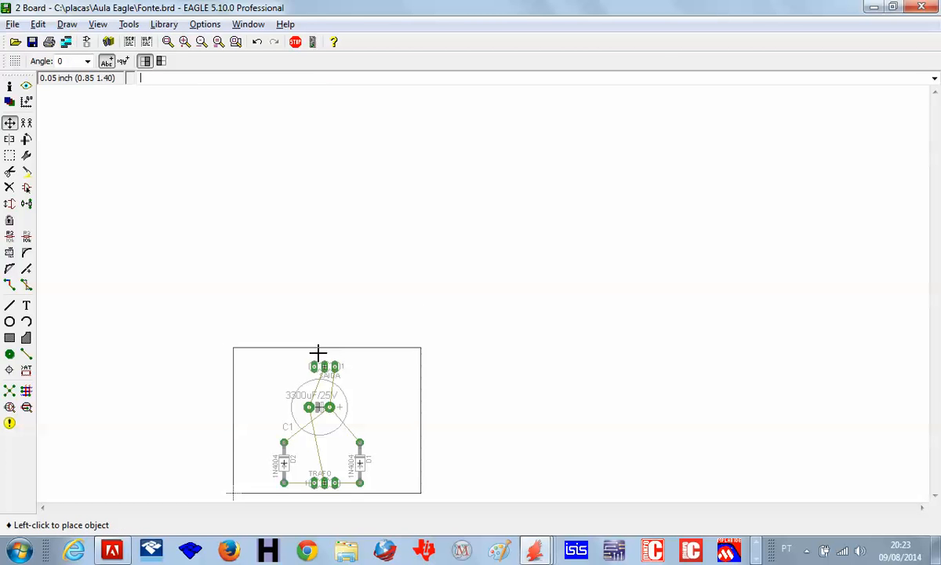
{"action": "left_click", "coordinate": [317, 353]}
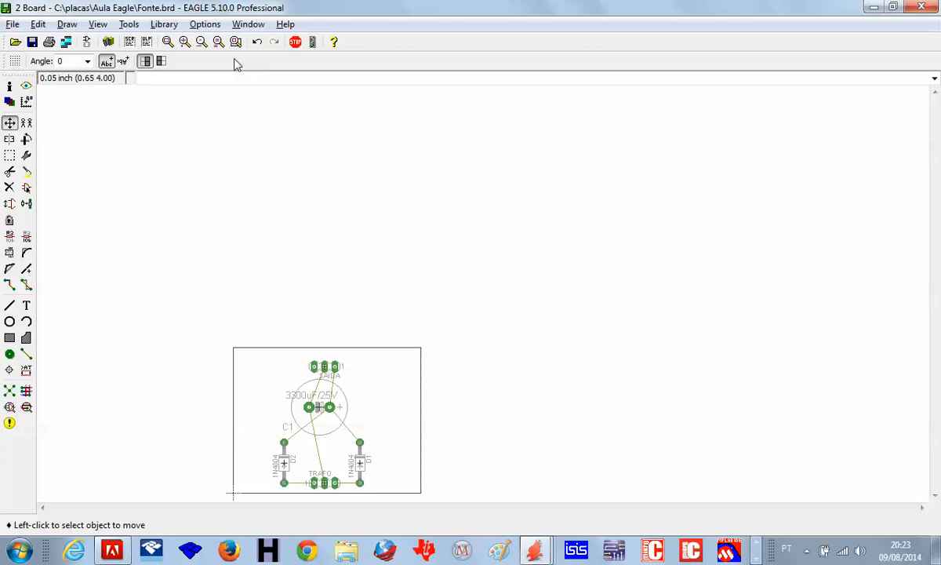
{"action": "left_click", "coordinate": [171, 43]}
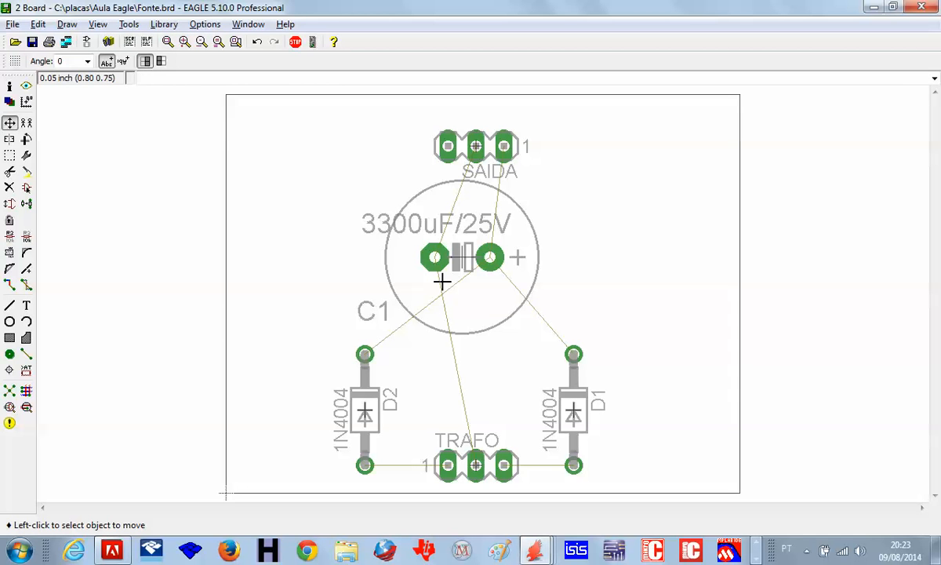
{"action": "left_click", "coordinate": [32, 42]}
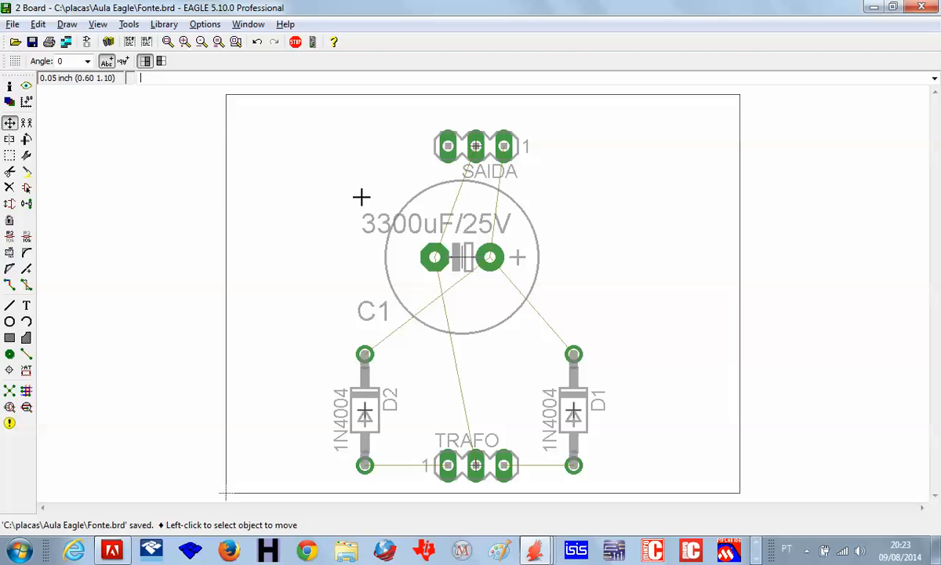
Step: Smash C1, SAIDA, D2, TRAFO and D1 to detach their name and value labels
{"action": "left_click", "coordinate": [10, 252]}
{"action": "left_click", "coordinate": [489, 258]}
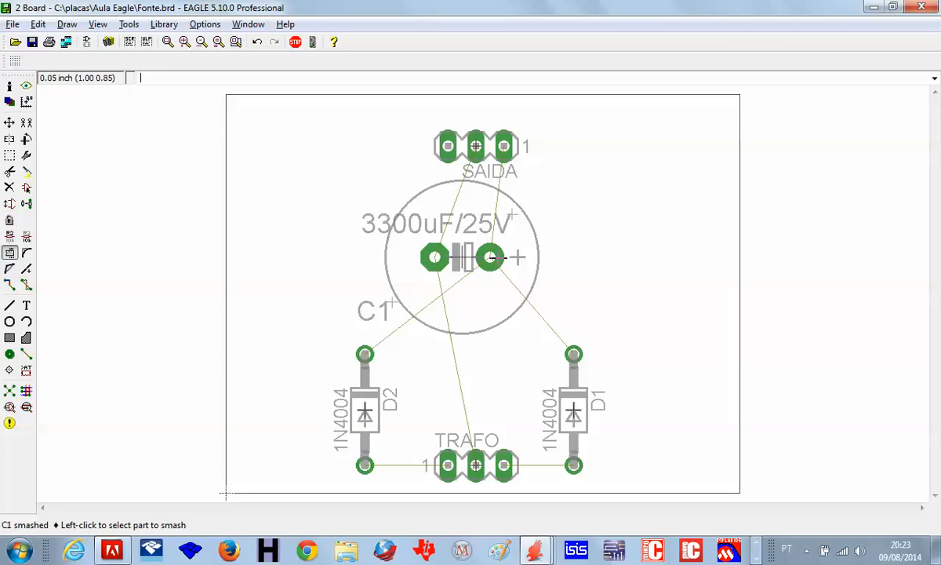
{"action": "left_click", "coordinate": [491, 151]}
{"action": "left_click", "coordinate": [364, 409]}
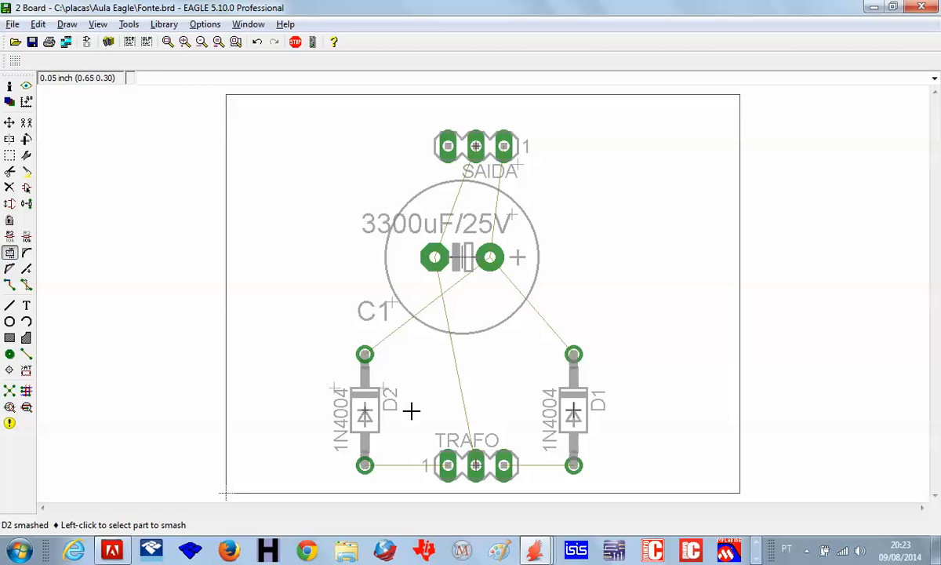
{"action": "left_click", "coordinate": [476, 466]}
{"action": "left_click", "coordinate": [578, 406]}
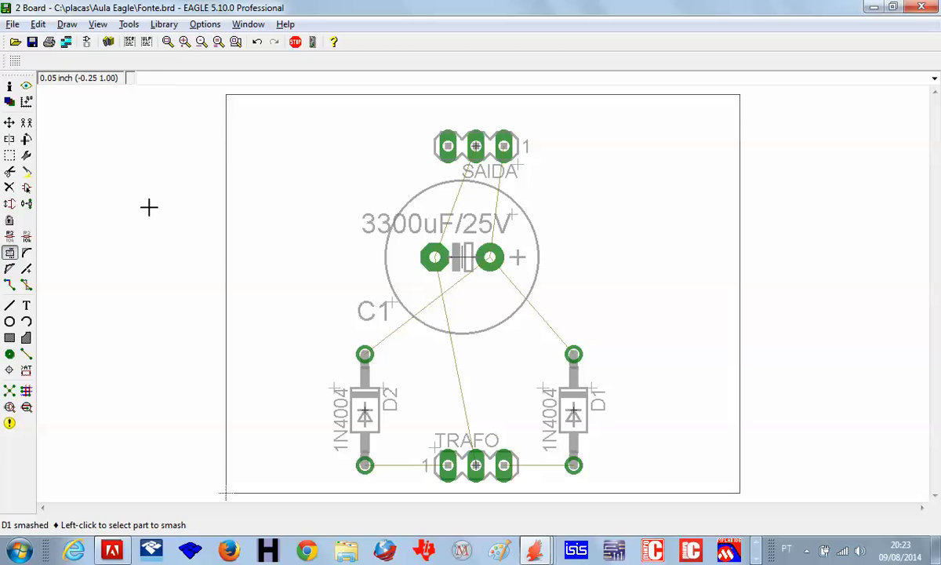
Step: Move the SAIDA name label above its connector, clear of the capacitor outline
{"action": "left_click", "coordinate": [10, 123]}
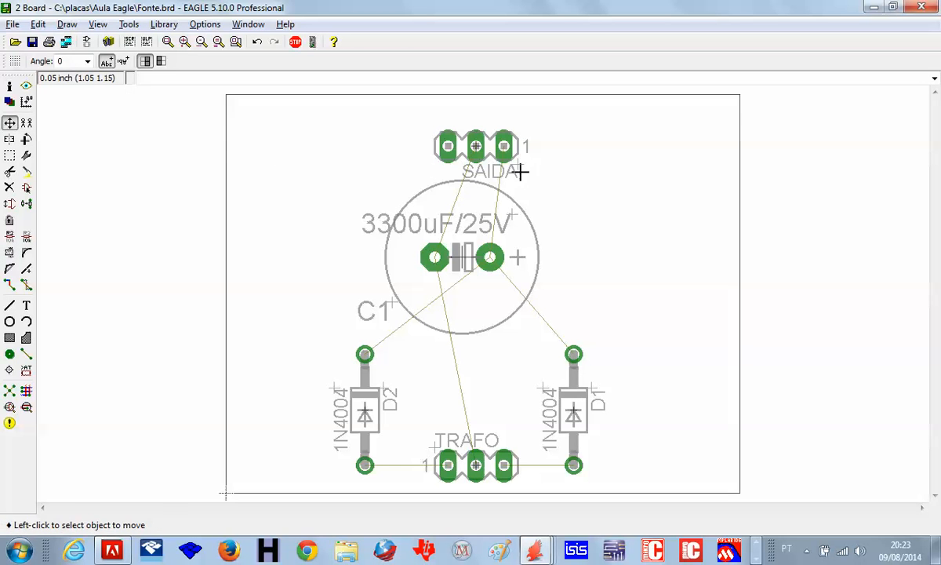
{"action": "left_click", "coordinate": [520, 171]}
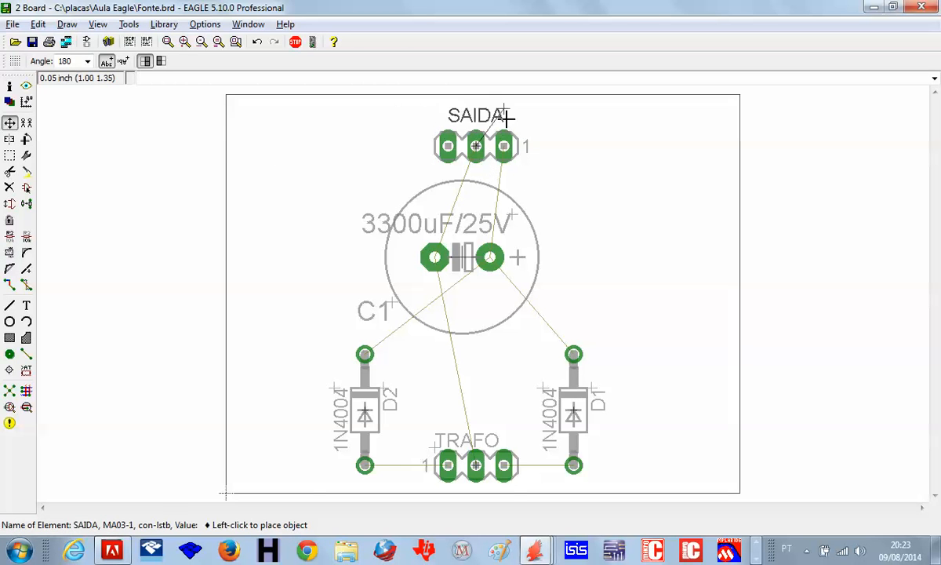
{"action": "left_click", "coordinate": [506, 116]}
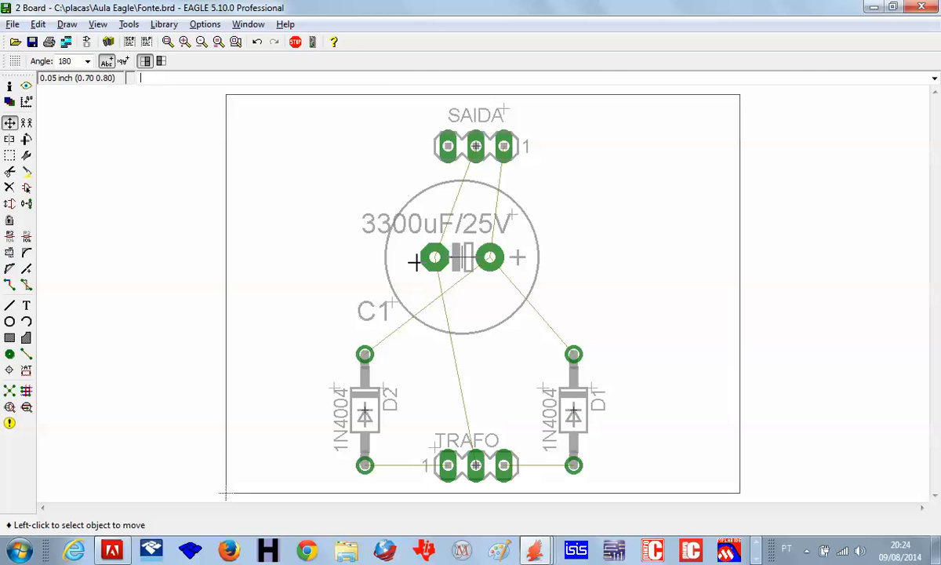
Step: Move C1's 3300uF/25V value and name labels right of the capacitor outline, stacking the name above the value, and save the board
{"action": "left_click", "coordinate": [512, 210]}
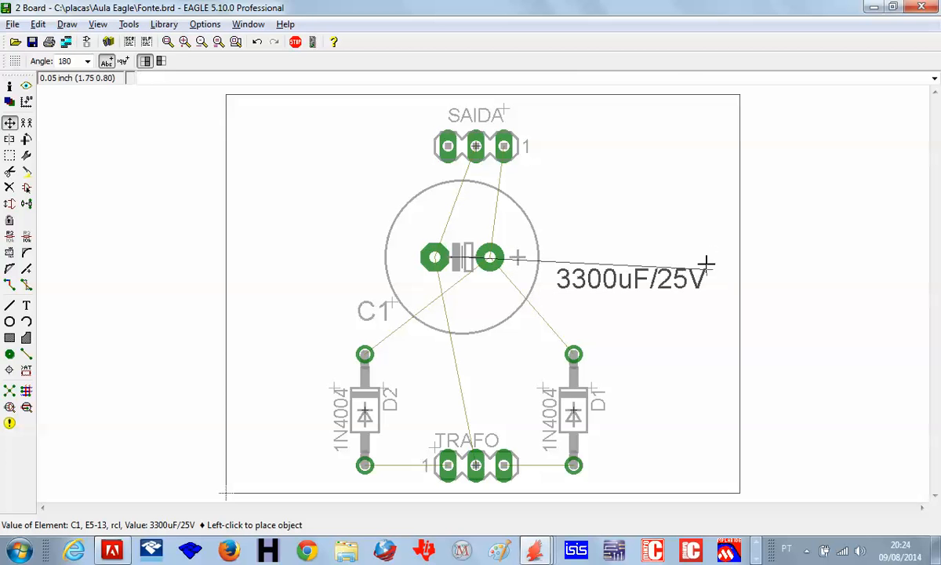
{"action": "left_click", "coordinate": [710, 261]}
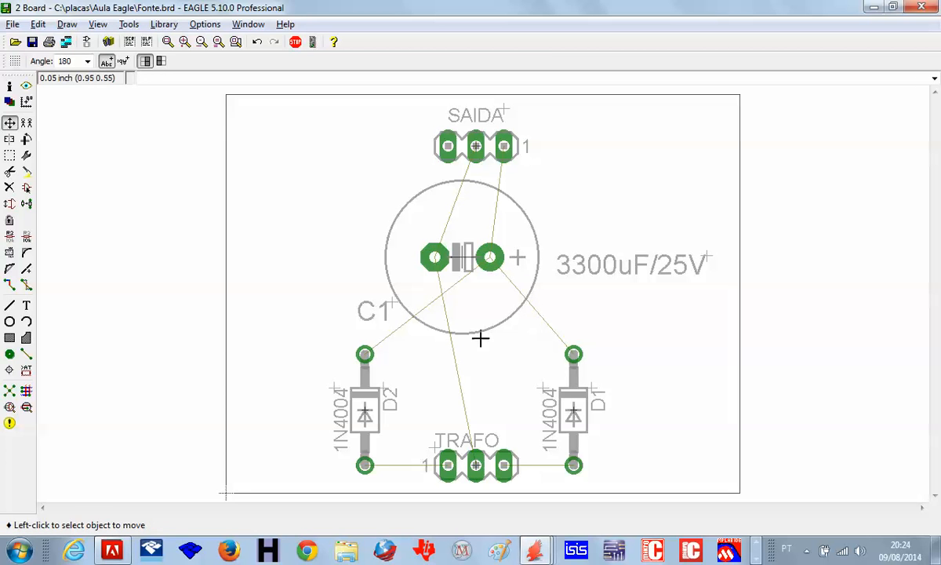
{"action": "left_click", "coordinate": [391, 311]}
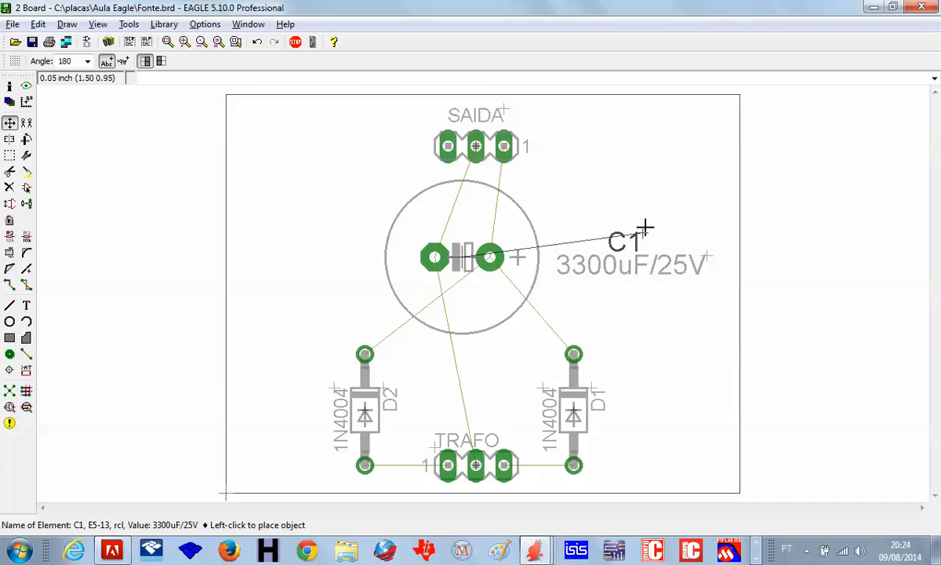
{"action": "left_click", "coordinate": [642, 233]}
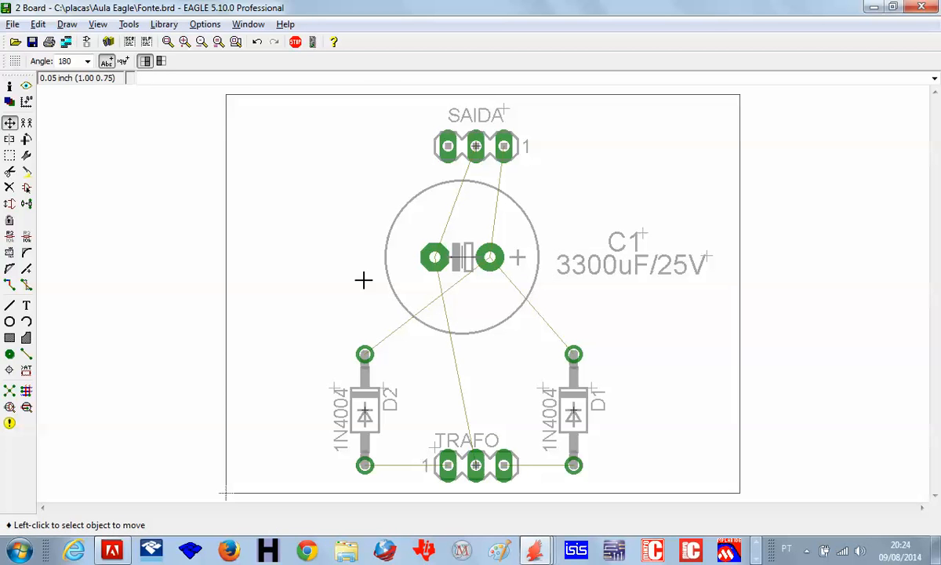
{"action": "left_click", "coordinate": [32, 41]}
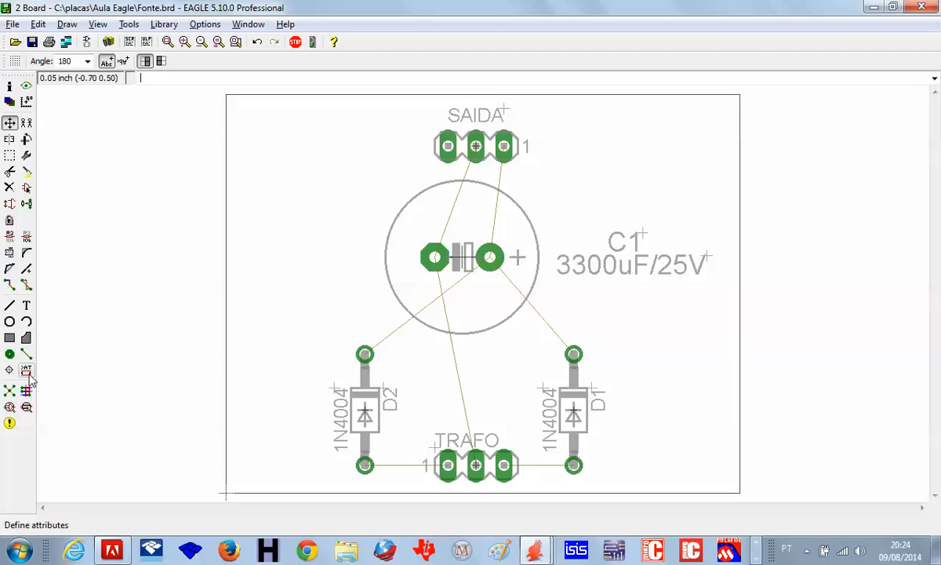
Step: Recalculate the airwires and autoroute the board with Top set to N/A, keeping the Bottom layer and 50 mil routing grid
{"action": "left_click", "coordinate": [10, 392]}
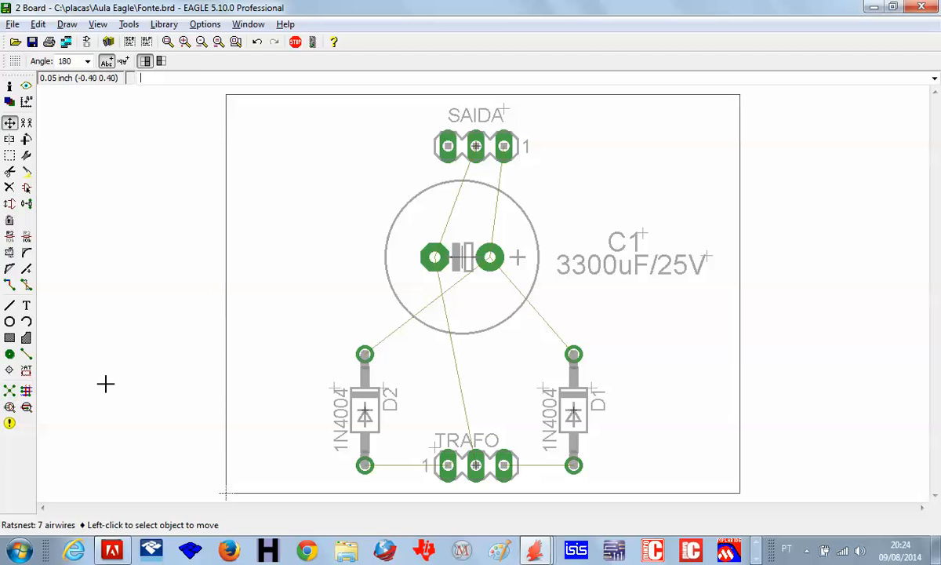
{"action": "left_click", "coordinate": [26, 392]}
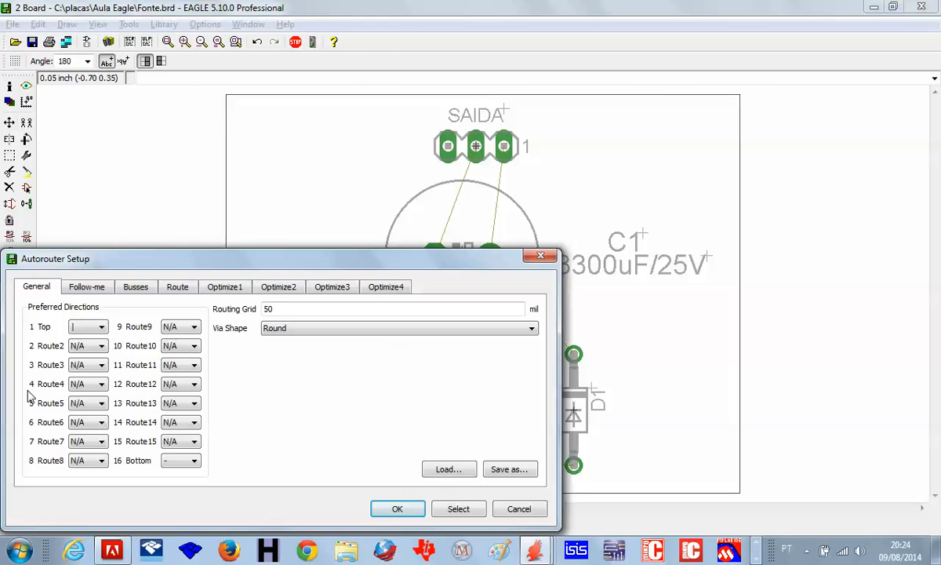
{"action": "left_click_drag", "start_coordinate": [176, 259], "coordinate": [288, 175]}
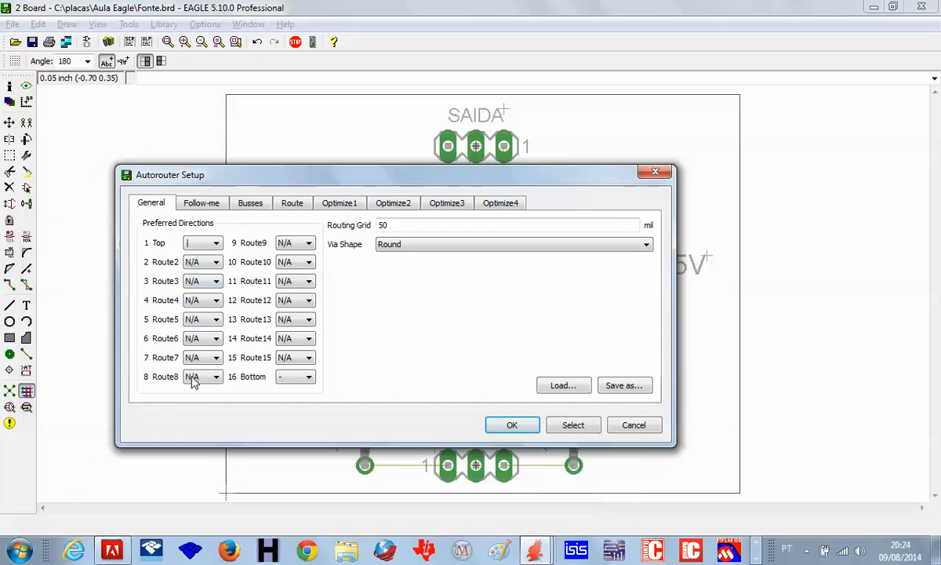
{"action": "left_click", "coordinate": [207, 243]}
{"action": "left_click", "coordinate": [209, 306]}
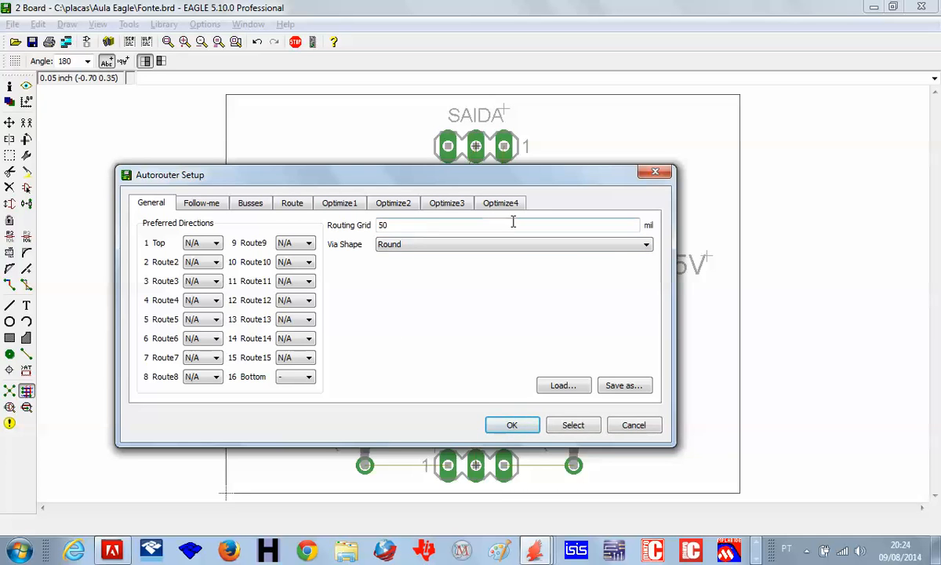
{"action": "left_click", "coordinate": [514, 425]}
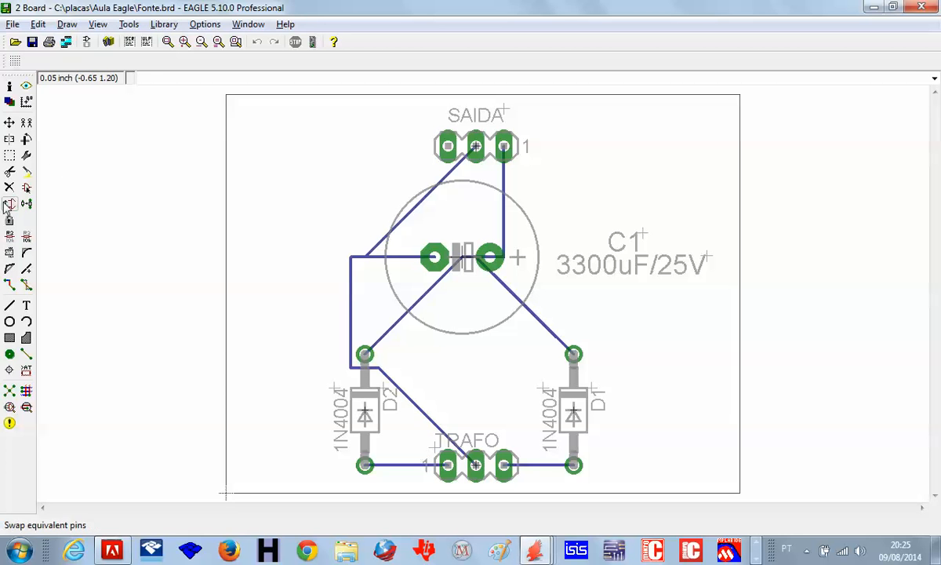
{"action": "left_click", "coordinate": [9, 123]}
{"action": "left_click", "coordinate": [460, 155]}
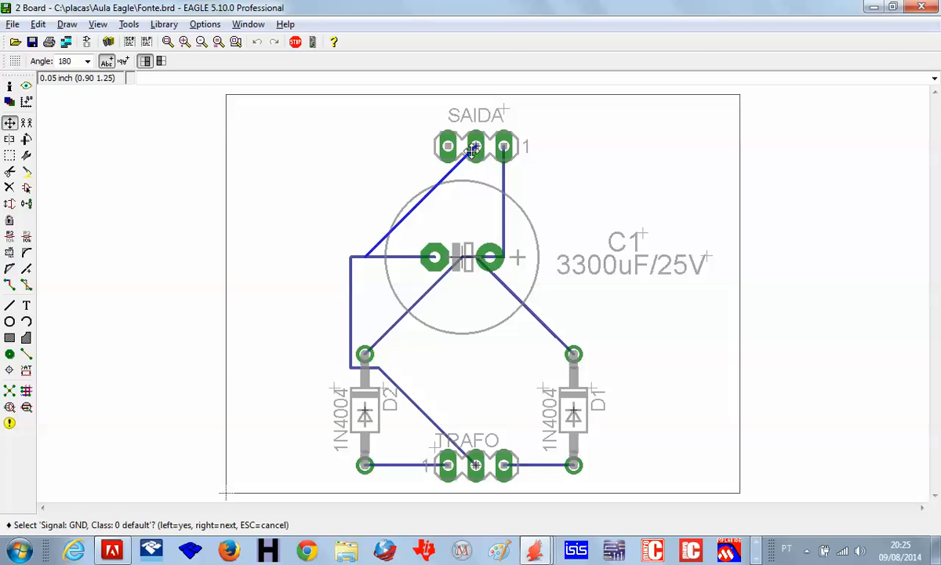
{"action": "left_click", "coordinate": [444, 171]}
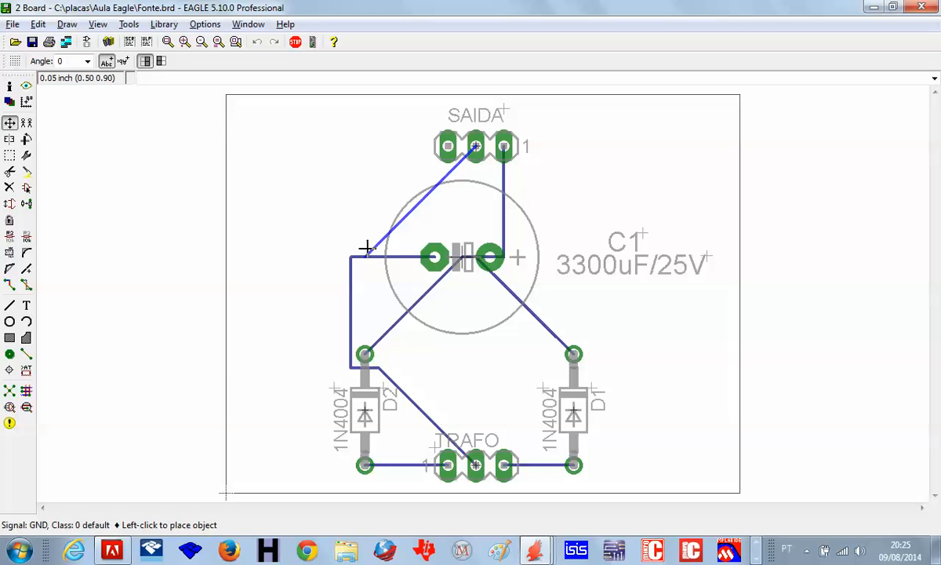
{"action": "left_click", "coordinate": [469, 128]}
{"action": "scroll", "coordinate": [504, 279], "scroll_direction": "up", "scroll_amount": 5}
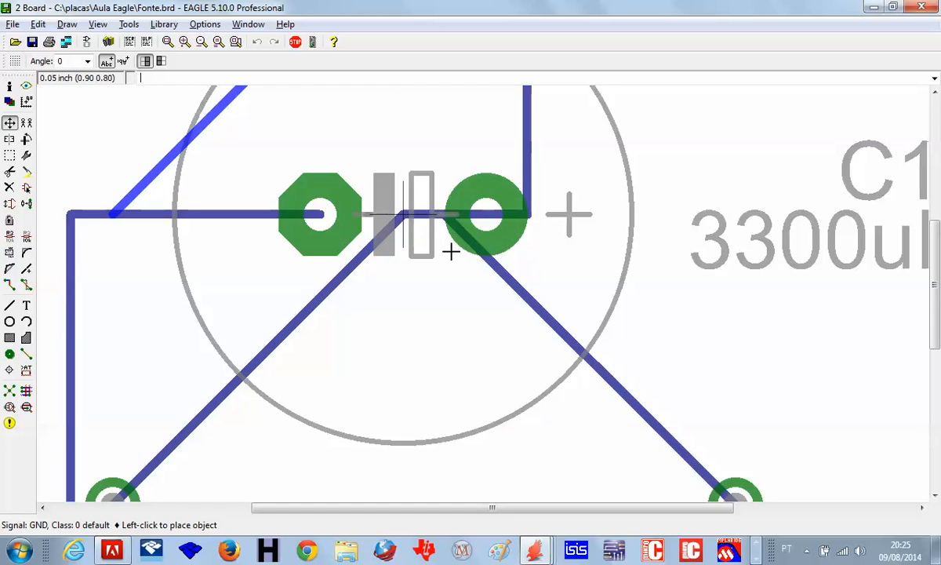
{"action": "scroll", "coordinate": [451, 251], "scroll_direction": "down", "scroll_amount": 3}
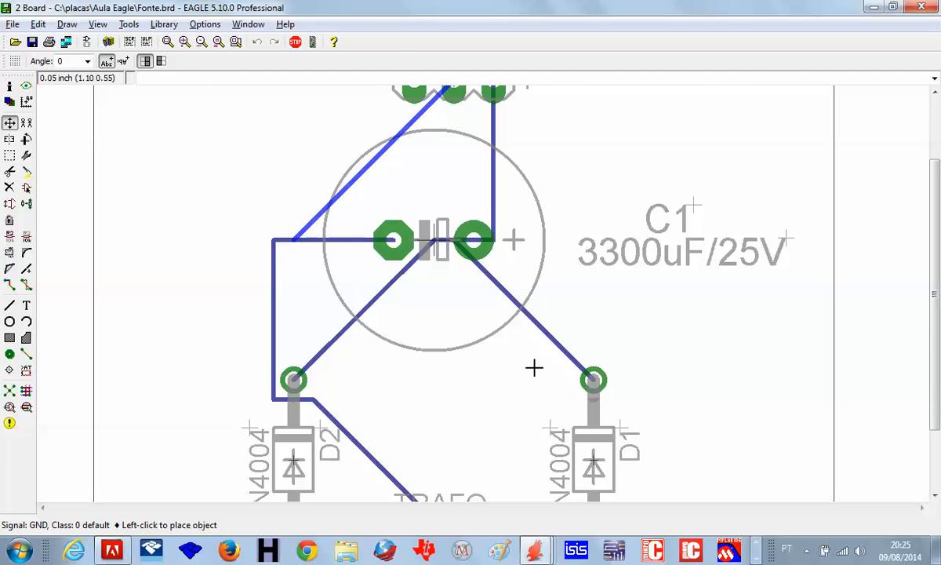
{"action": "scroll", "coordinate": [637, 323], "scroll_direction": "down", "scroll_amount": 1}
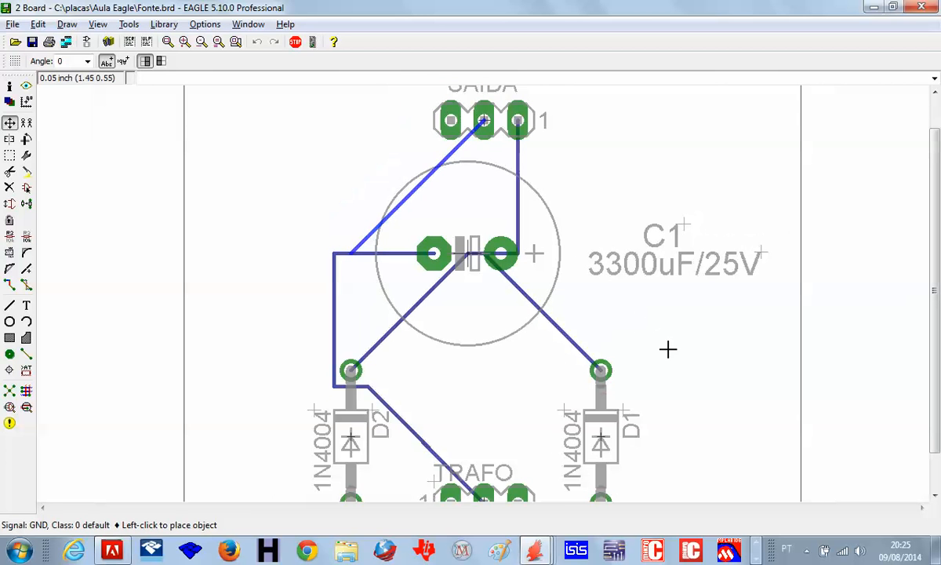
{"action": "scroll", "coordinate": [669, 257], "scroll_direction": "down", "scroll_amount": 3}
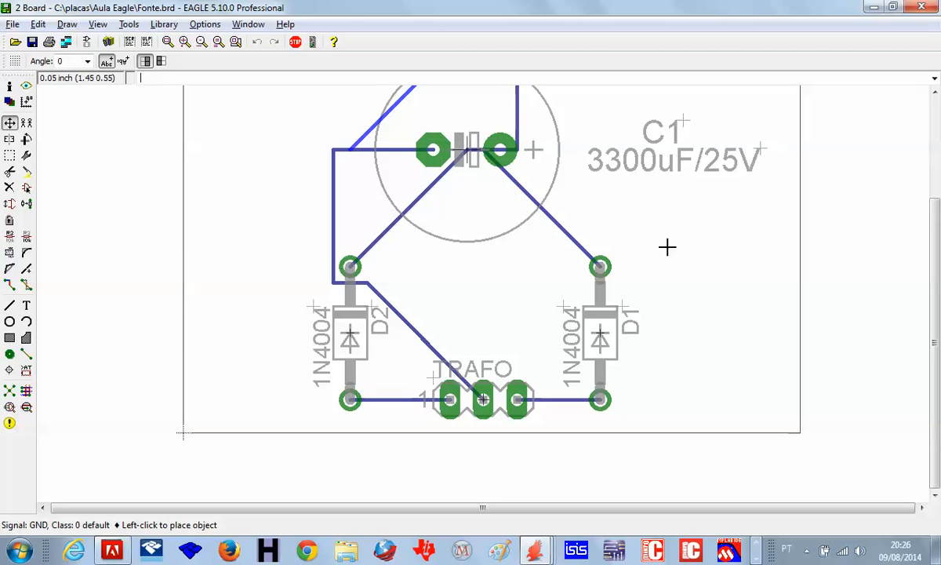
{"action": "scroll", "coordinate": [717, 246], "scroll_direction": "up", "scroll_amount": 2}
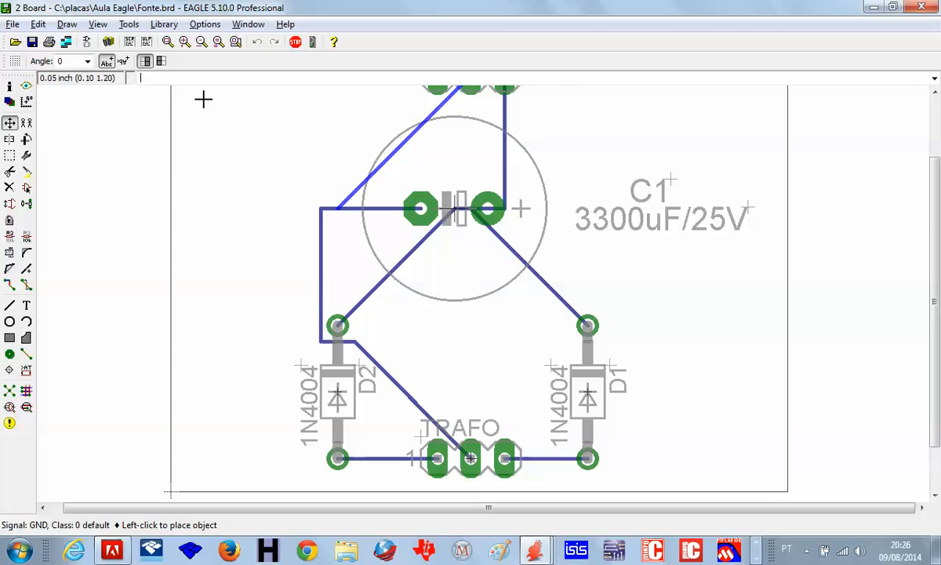
Step: Rip up the diagonal track between D2's upper pad and C1, and recalculate the airwires
{"action": "left_click", "coordinate": [27, 285]}
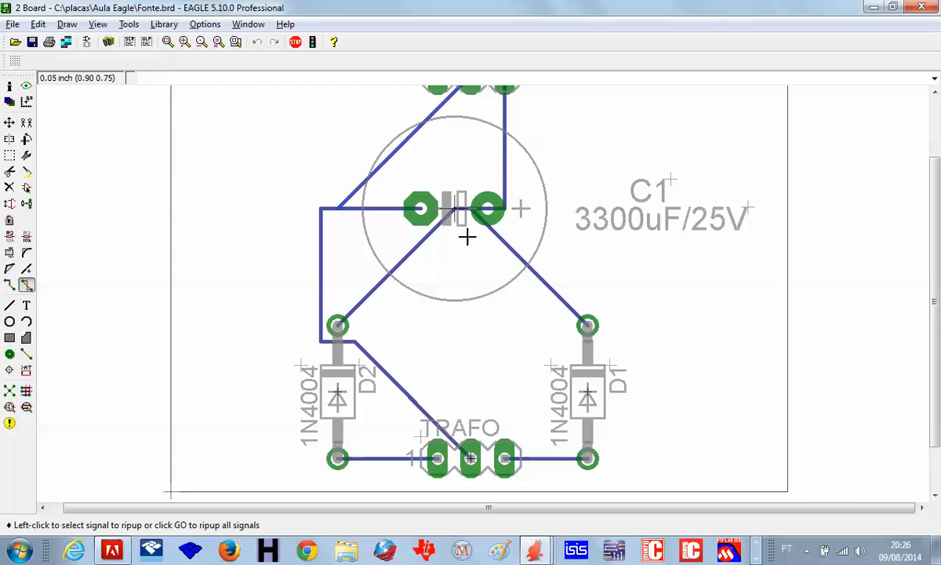
{"action": "left_click", "coordinate": [421, 243]}
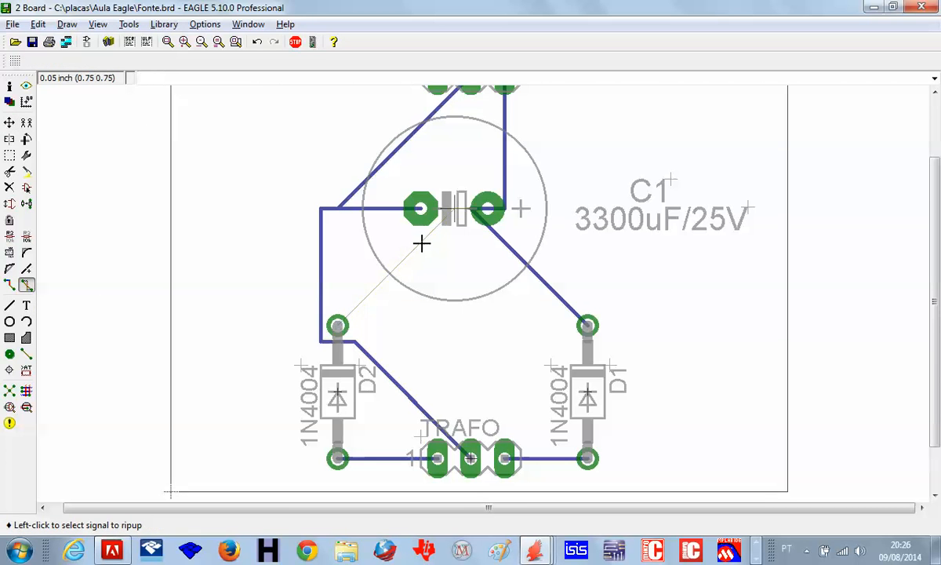
{"action": "left_click", "coordinate": [9, 390]}
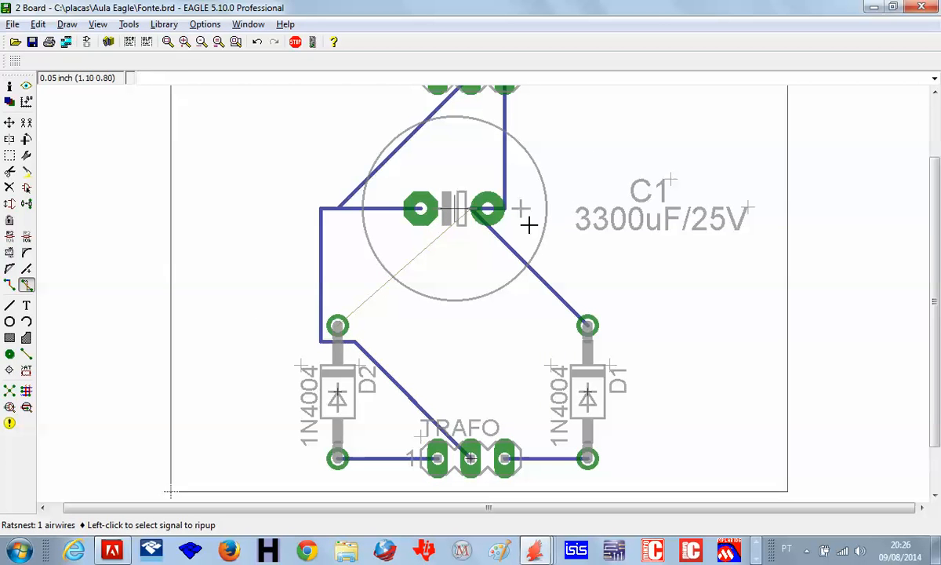
Step: Reshape the diagonal C1–D1 track into a right angle with its corner directly above D1's upper pad, and recalculate the airwires
{"action": "scroll", "coordinate": [475, 241], "scroll_direction": "up", "scroll_amount": 4}
{"action": "left_click", "coordinate": [10, 122]}
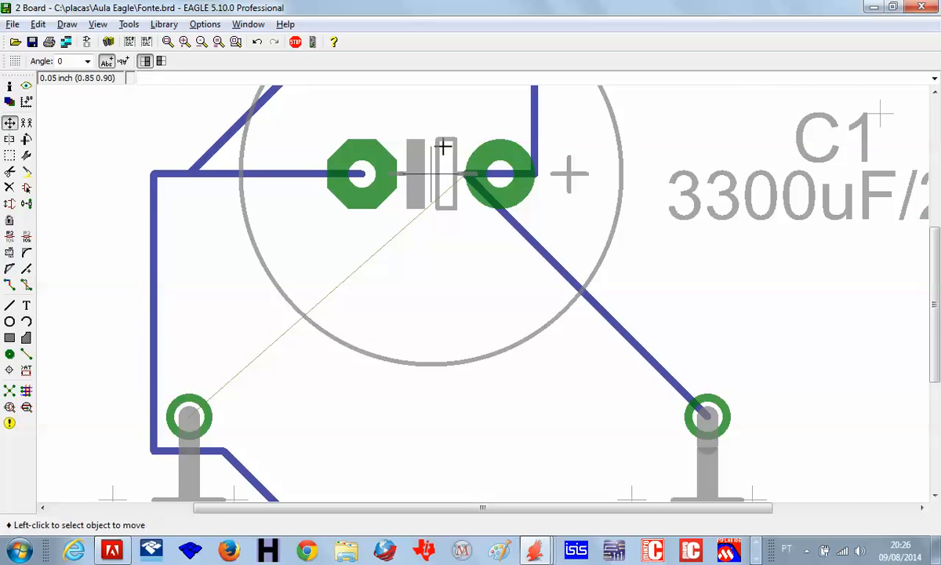
{"action": "left_click", "coordinate": [466, 176]}
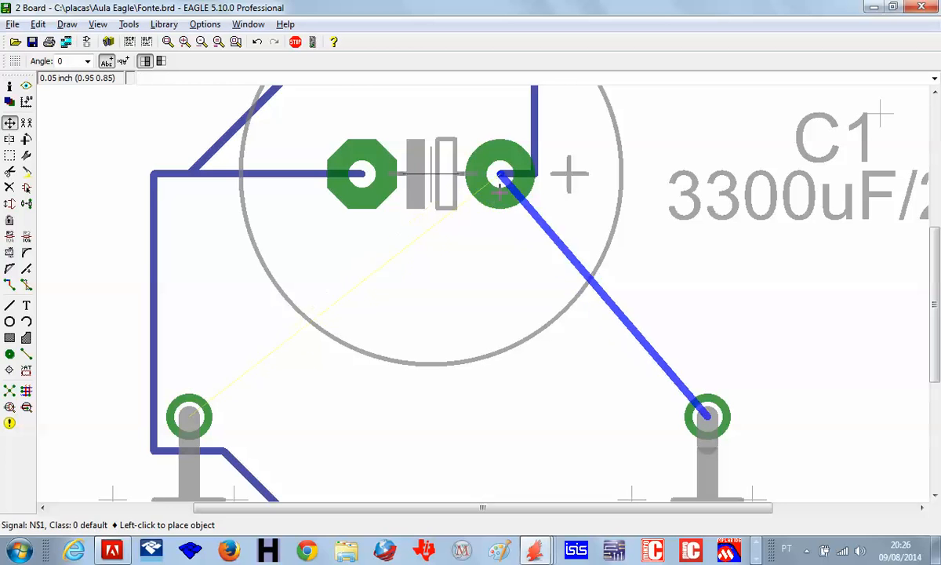
{"action": "left_click", "coordinate": [560, 218]}
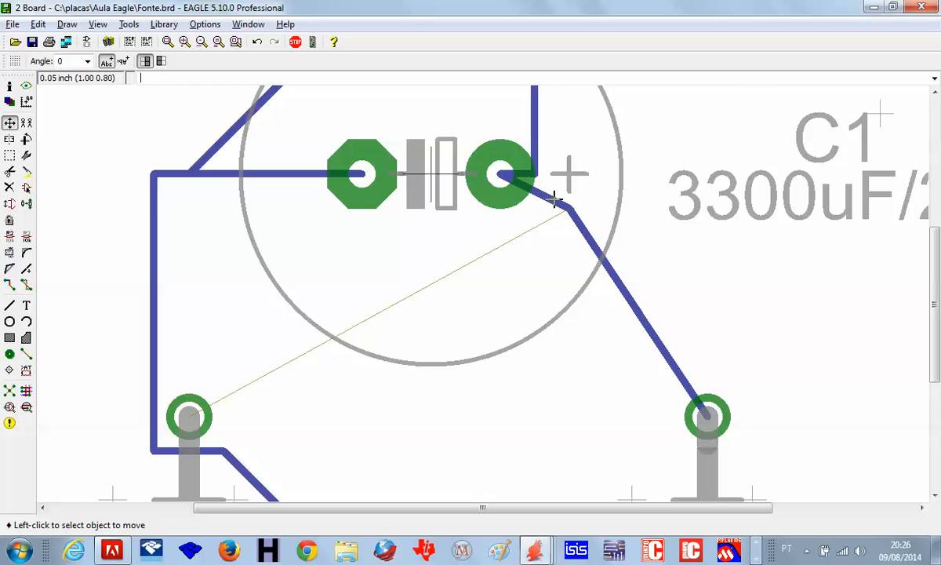
{"action": "left_click", "coordinate": [566, 208]}
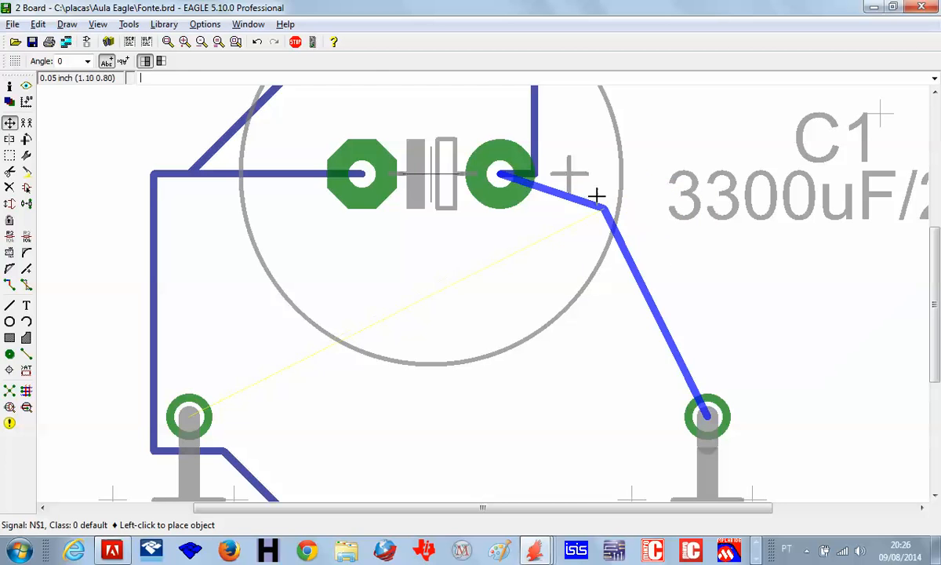
{"action": "left_click", "coordinate": [698, 177]}
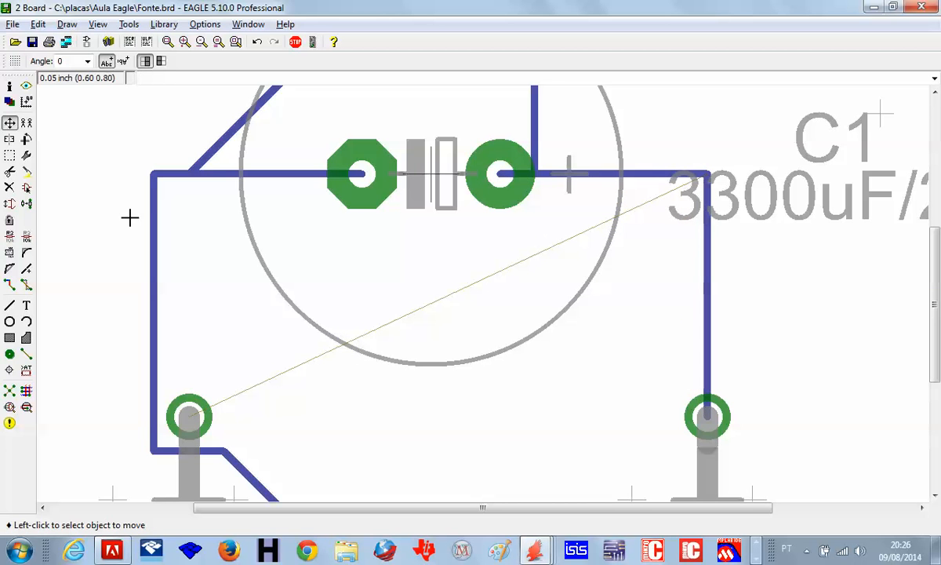
{"action": "left_click", "coordinate": [26, 370]}
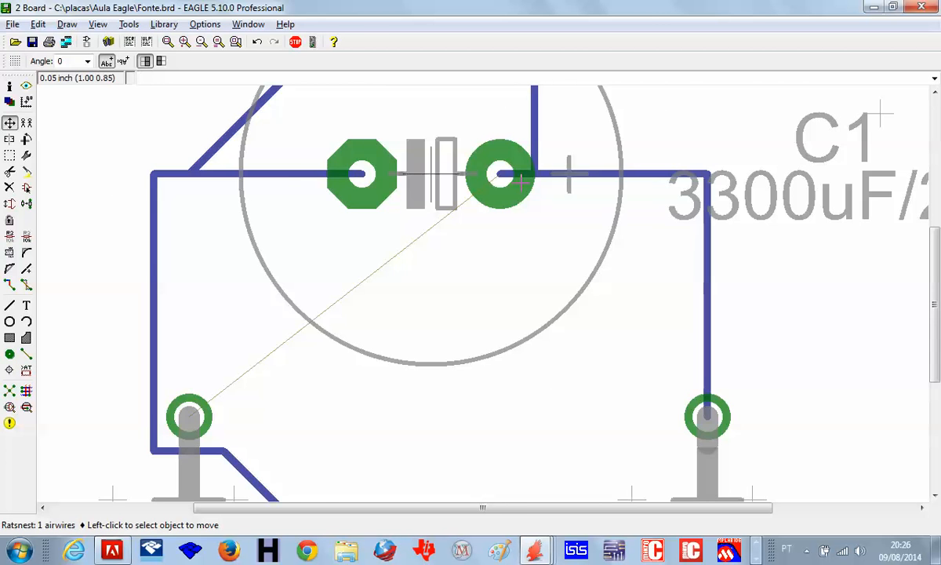
Step: Route a straight Bottom-layer track, 0.016 wide, from D2's upper pad to D1's upper pad
{"action": "scroll", "coordinate": [520, 182], "scroll_direction": "up", "scroll_amount": 2}
{"action": "scroll", "coordinate": [520, 182], "scroll_direction": "down", "scroll_amount": 3}
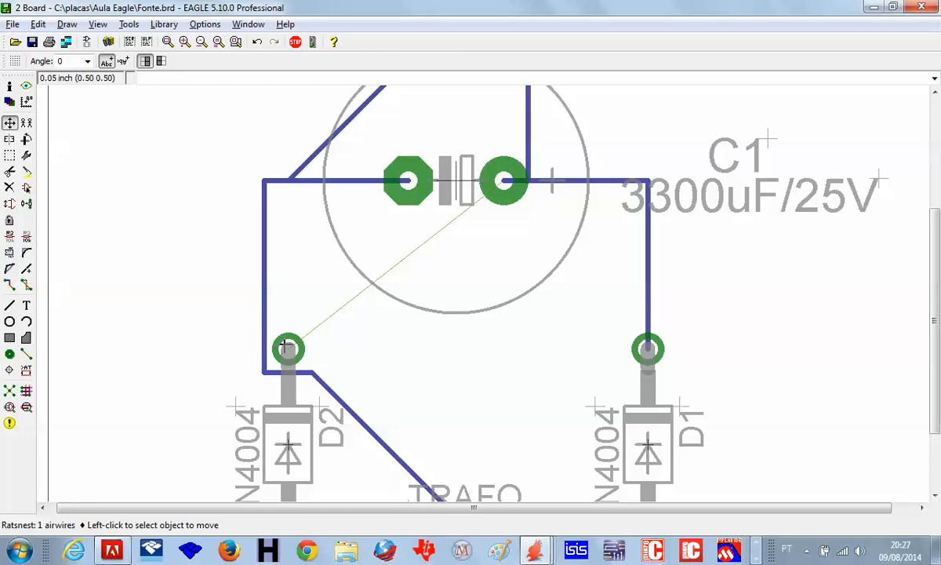
{"action": "left_click", "coordinate": [10, 284]}
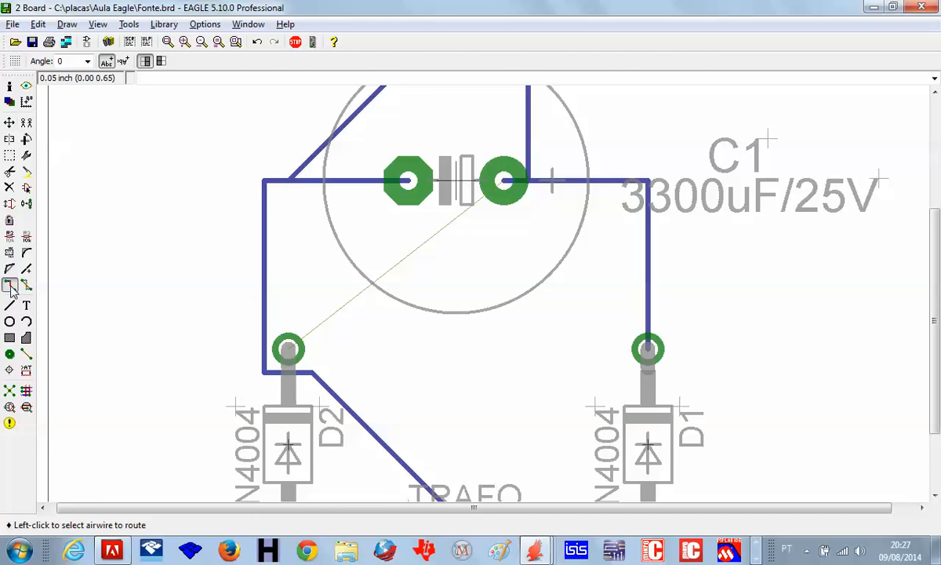
{"action": "left_click", "coordinate": [302, 351]}
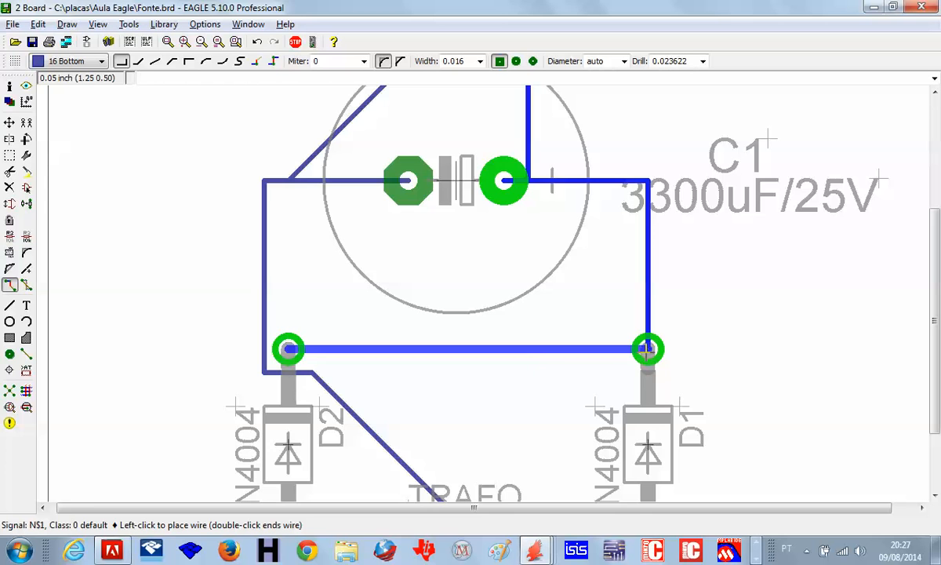
{"action": "left_click", "coordinate": [647, 352]}
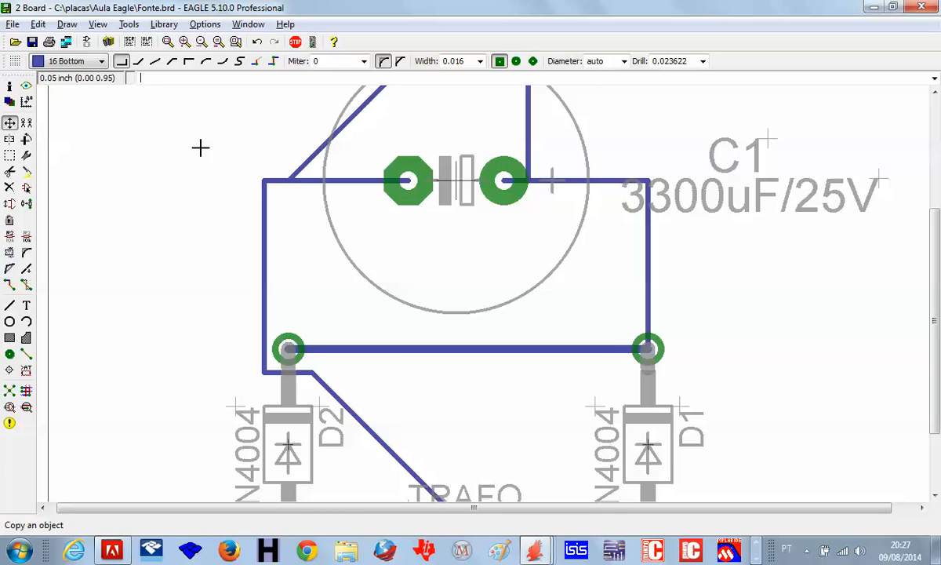
Step: Move the corner of the C1–D1 track down one grid step, directly above D1's upper pad
{"action": "left_click", "coordinate": [9, 123]}
{"action": "left_click", "coordinate": [650, 179]}
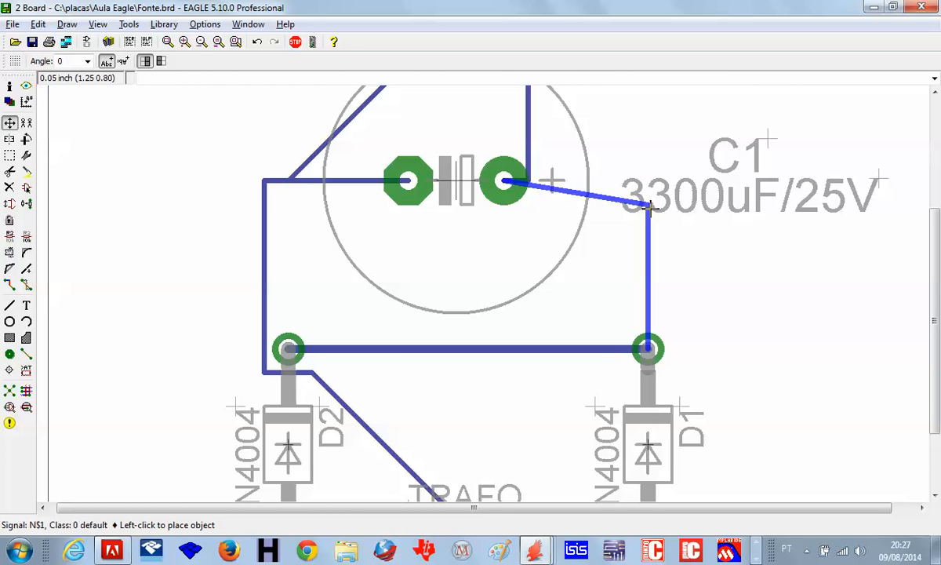
{"action": "left_click", "coordinate": [650, 204]}
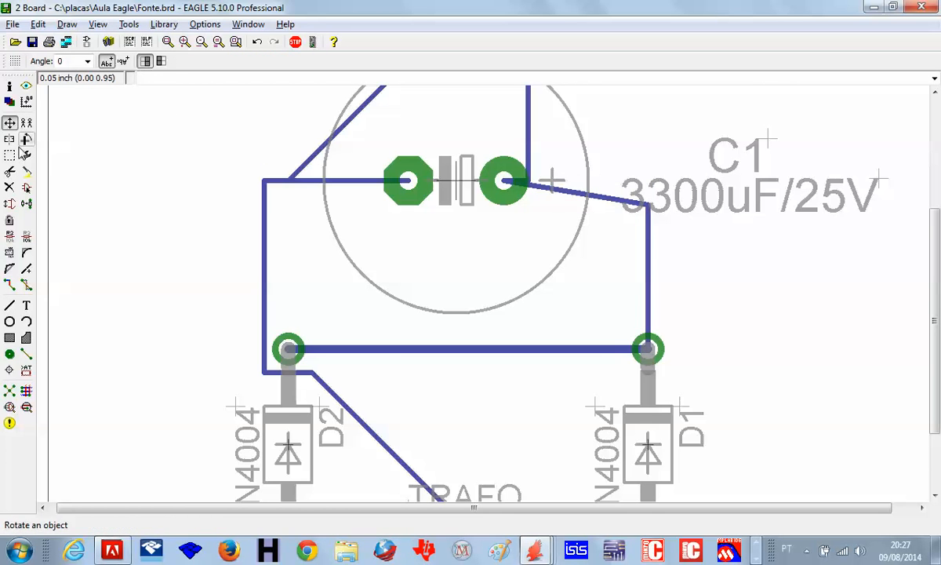
Step: Rip up the slanted track leaving C1's positive pad and the short stub joining that pad to the vertical SAIDA track
{"action": "left_click", "coordinate": [27, 286]}
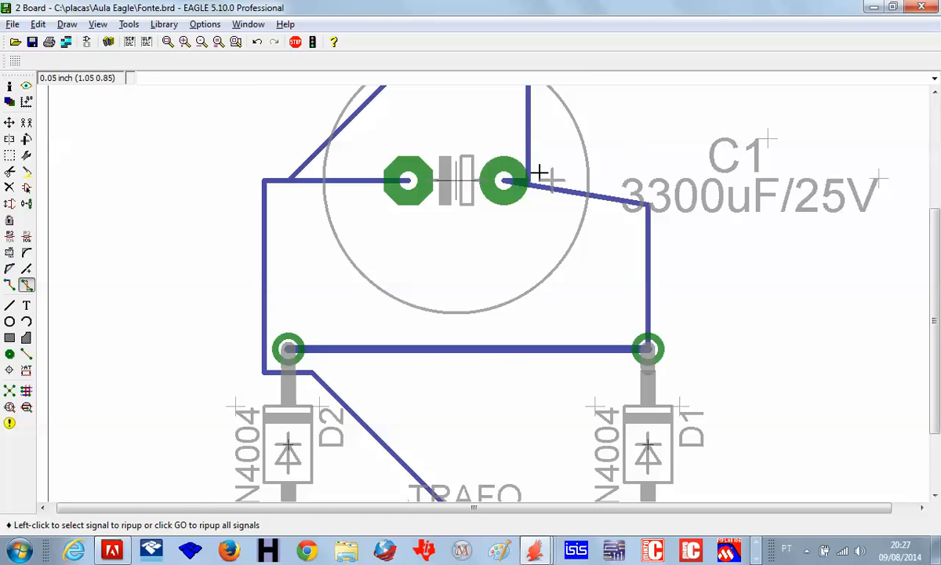
{"action": "scroll", "coordinate": [550, 168], "scroll_direction": "up", "scroll_amount": 2}
{"action": "scroll", "coordinate": [553, 167], "scroll_direction": "down", "scroll_amount": 4}
{"action": "middle_click_drag", "start_coordinate": [578, 125], "coordinate": [569, 226]}
{"action": "scroll", "coordinate": [569, 226], "scroll_direction": "up", "scroll_amount": 3}
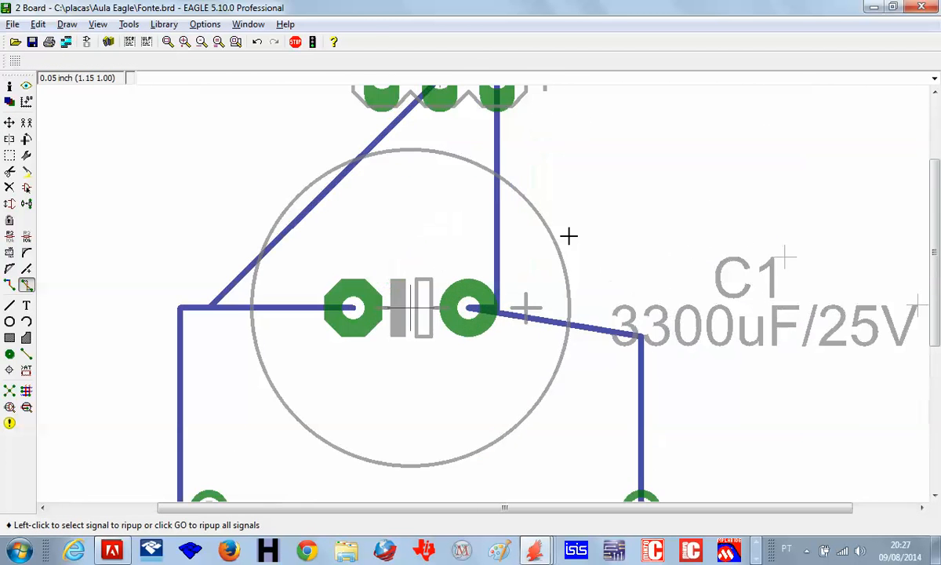
{"action": "left_click", "coordinate": [493, 309]}
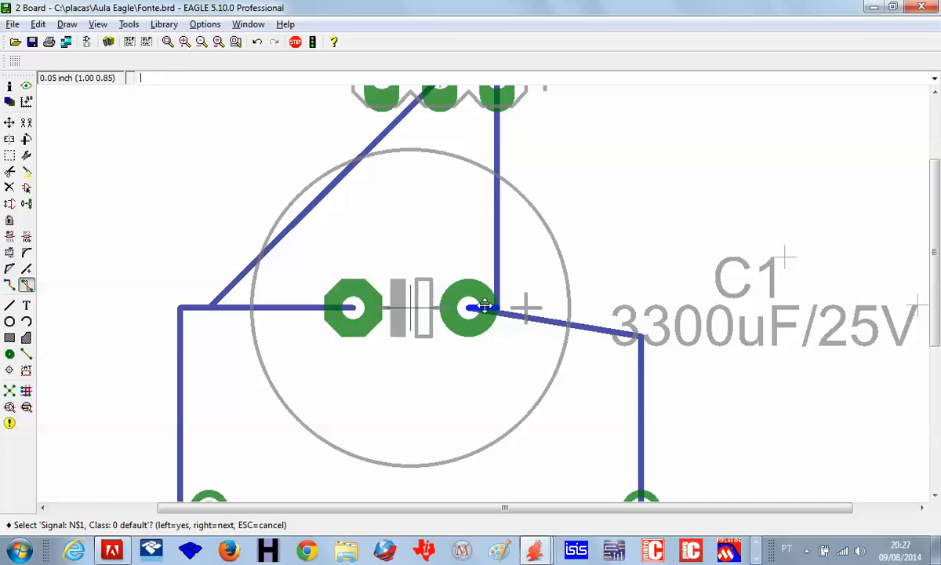
{"action": "key", "text": "Escape"}
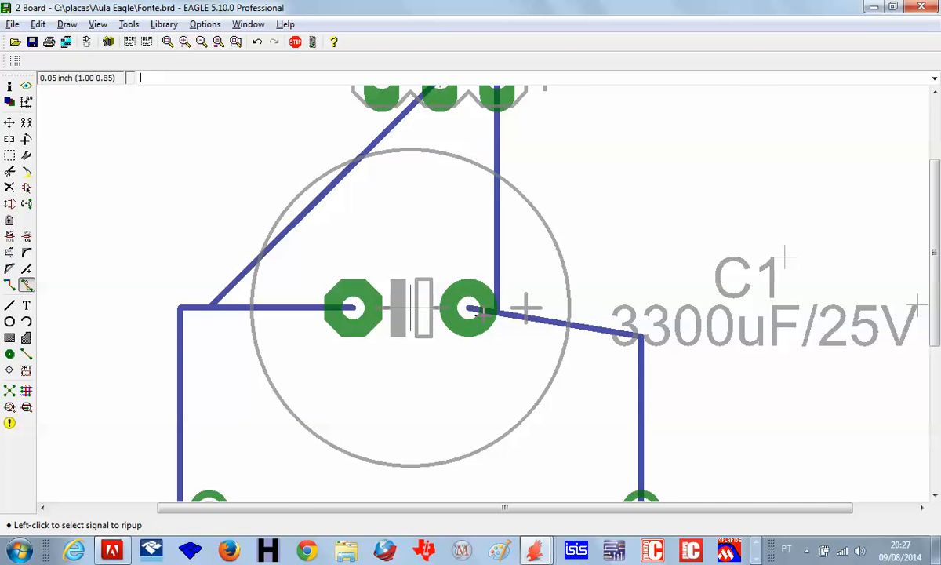
{"action": "left_click", "coordinate": [473, 310]}
{"action": "left_click", "coordinate": [478, 301]}
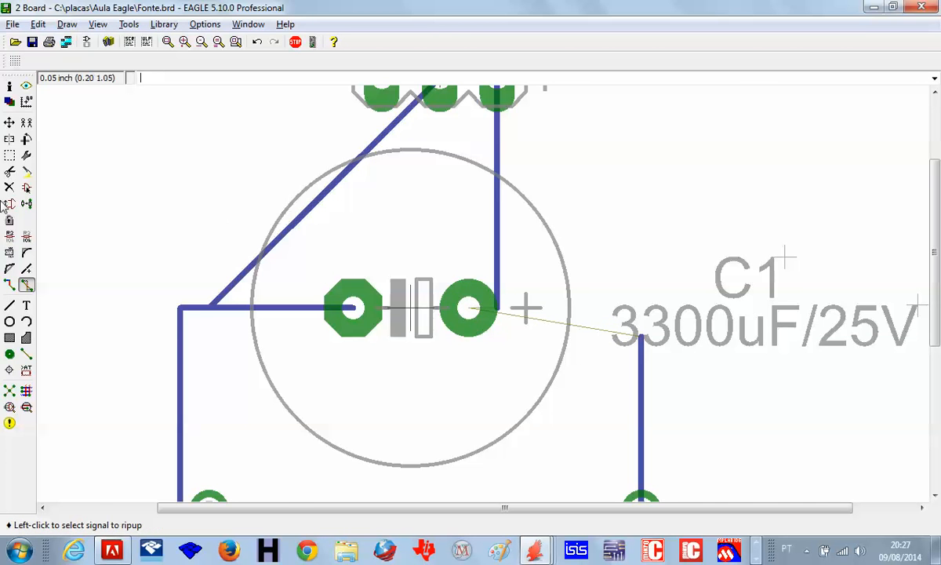
Step: Move the lower end of the vertical SAIDA track up one grid step, above and beside C1's positive pad
{"action": "left_click", "coordinate": [8, 122]}
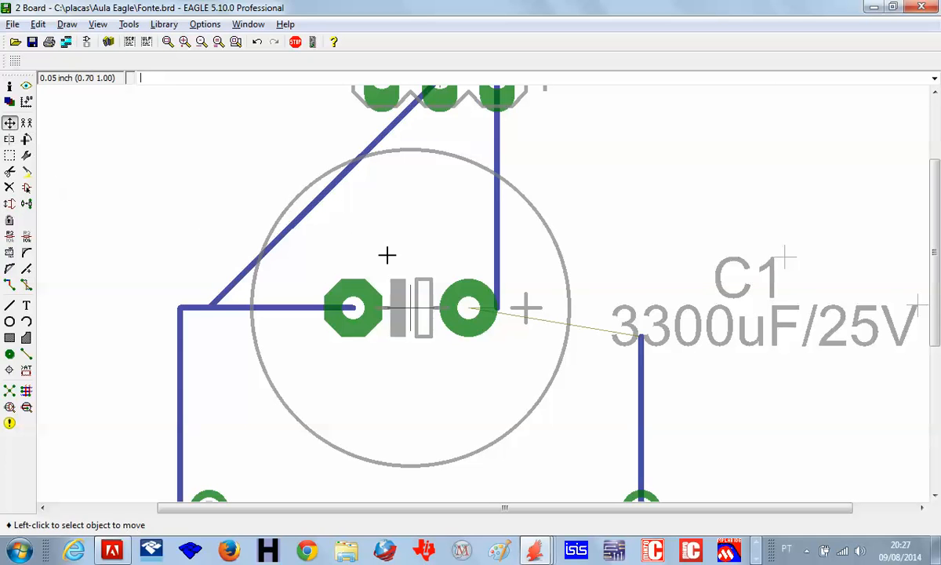
{"action": "left_click", "coordinate": [497, 308]}
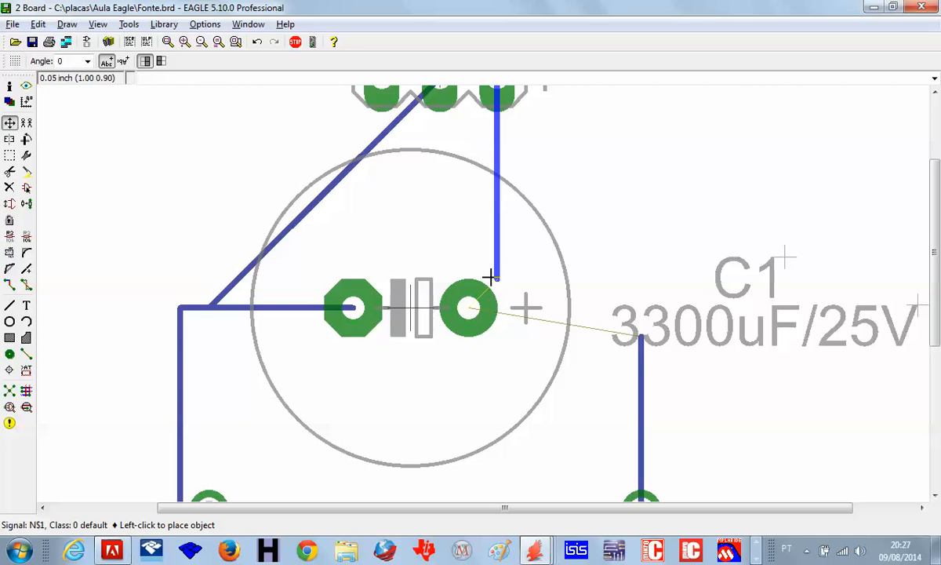
{"action": "left_click", "coordinate": [489, 276]}
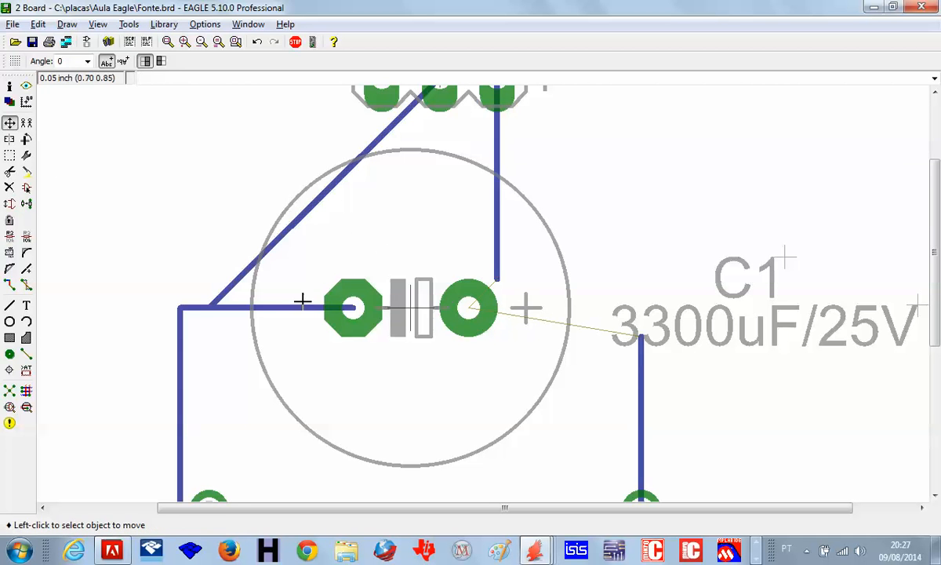
Step: Route a Bottom-layer track, 0.016 wide, from the top of D1's vertical track to C1's positive pad with a 45-degree corner
{"action": "left_click", "coordinate": [10, 285]}
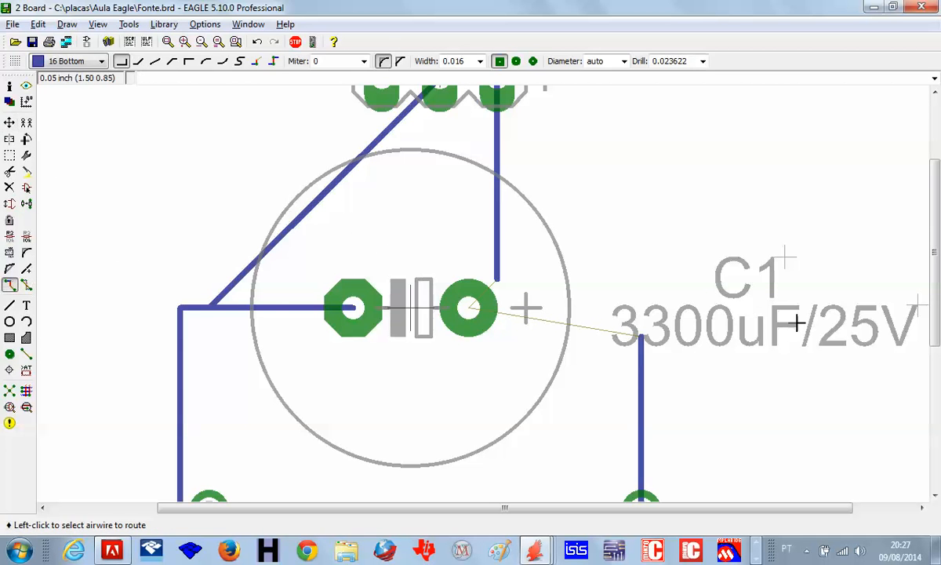
{"action": "left_click", "coordinate": [642, 334]}
{"action": "right_click", "coordinate": [592, 312]}
{"action": "right_click", "coordinate": [590, 311]}
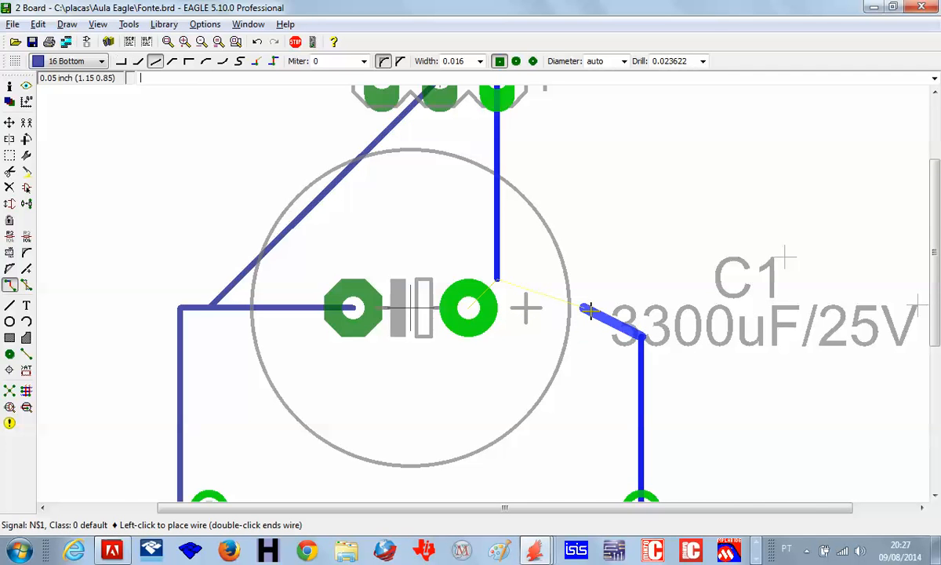
{"action": "right_click", "coordinate": [590, 311]}
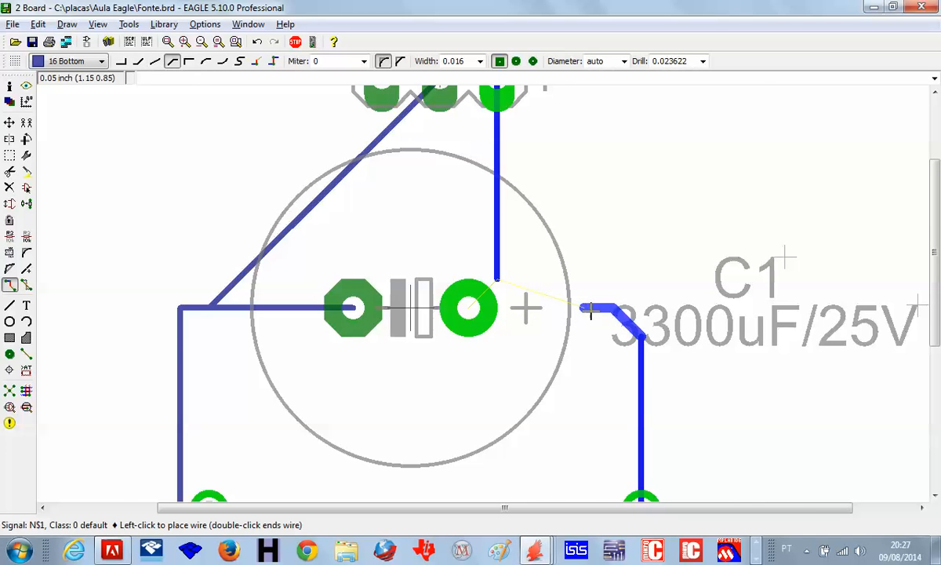
{"action": "left_click", "coordinate": [469, 311]}
Step: Route a short 45-degree Bottom-layer track, 0.016 wide, from the end of the vertical SAIDA track into C1's positive pad
{"action": "left_click", "coordinate": [499, 279]}
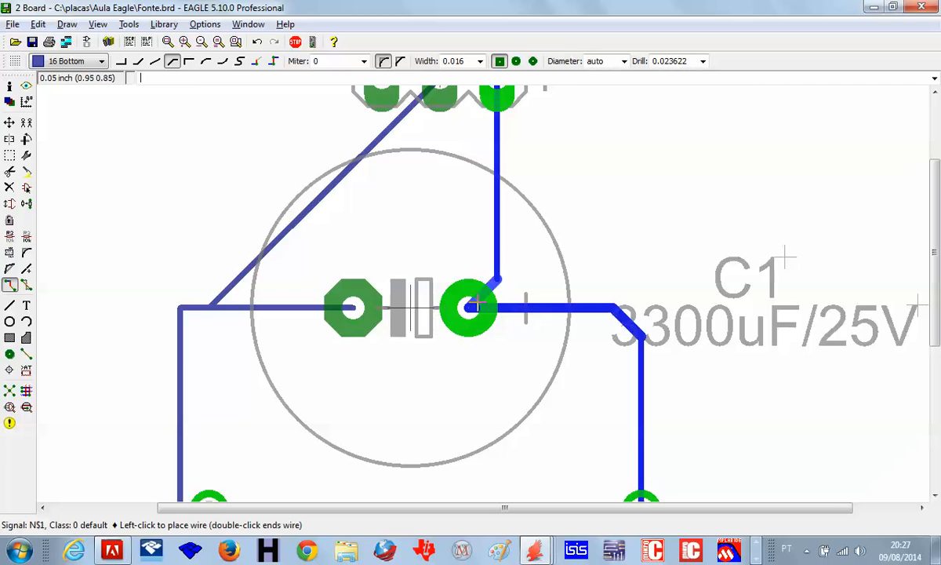
{"action": "right_click", "coordinate": [469, 305]}
{"action": "right_click", "coordinate": [469, 305]}
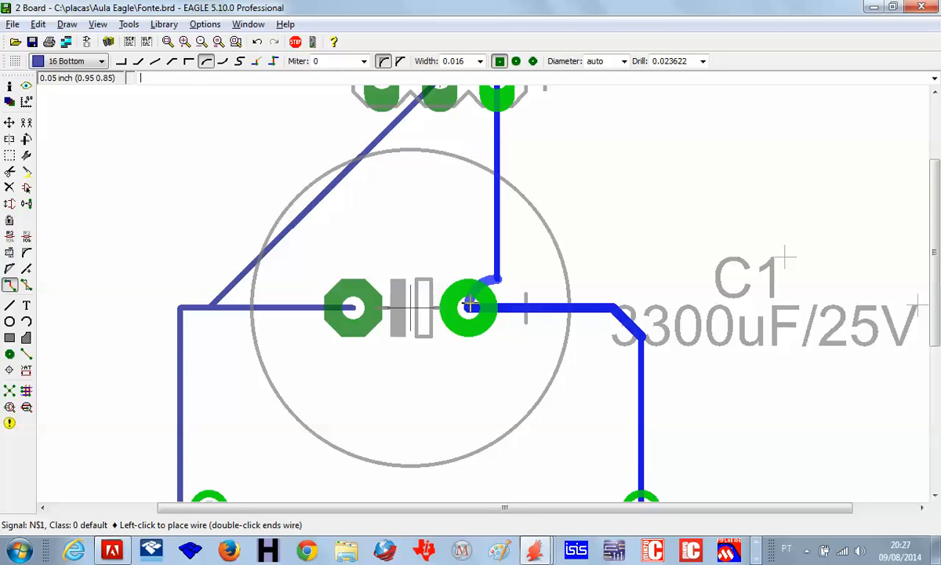
{"action": "right_click", "coordinate": [469, 305]}
{"action": "right_click", "coordinate": [470, 306]}
{"action": "right_click", "coordinate": [469, 305]}
{"action": "right_click", "coordinate": [469, 306]}
{"action": "right_click", "coordinate": [469, 305]}
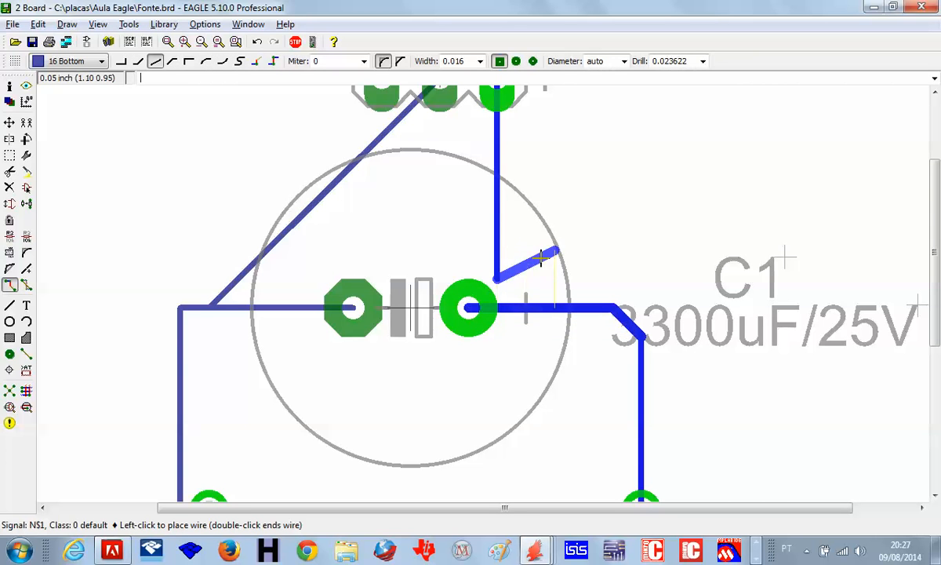
{"action": "right_click", "coordinate": [574, 263]}
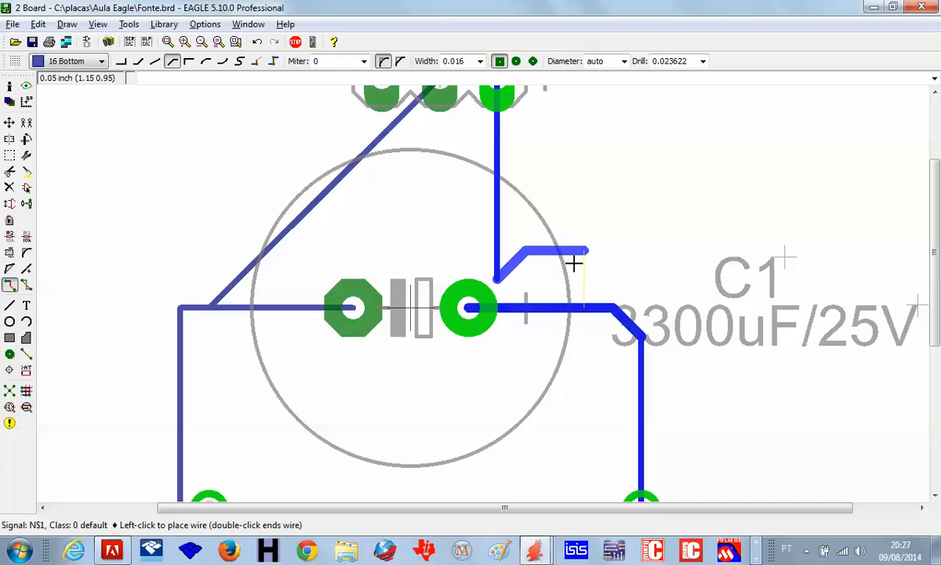
{"action": "left_click", "coordinate": [466, 309]}
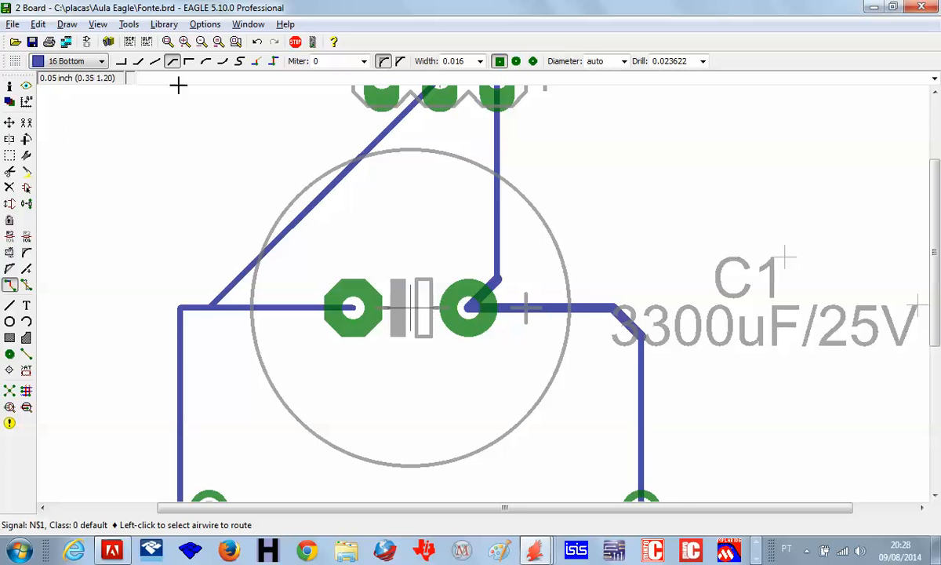
{"action": "left_click", "coordinate": [26, 155]}
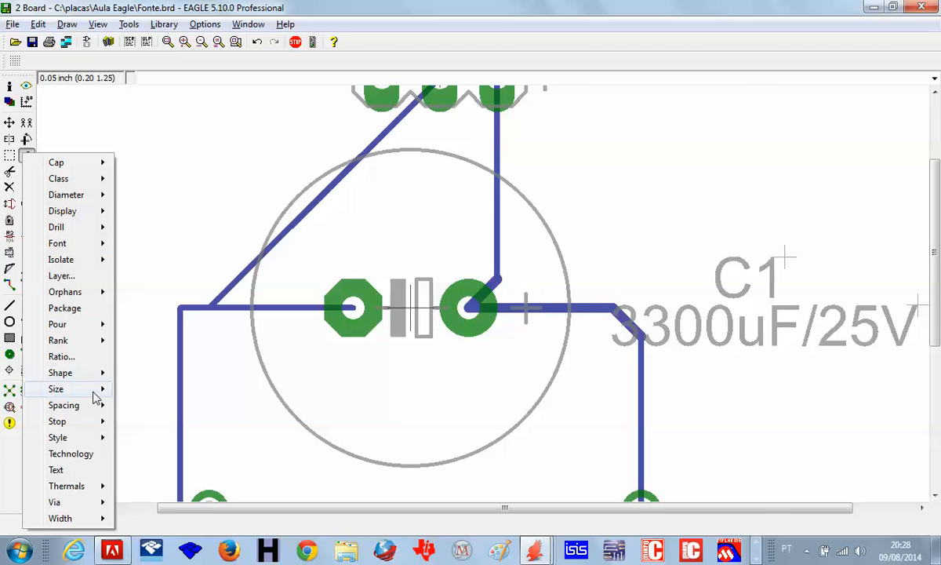
{"action": "mouse_move", "coordinate": [98, 390]}
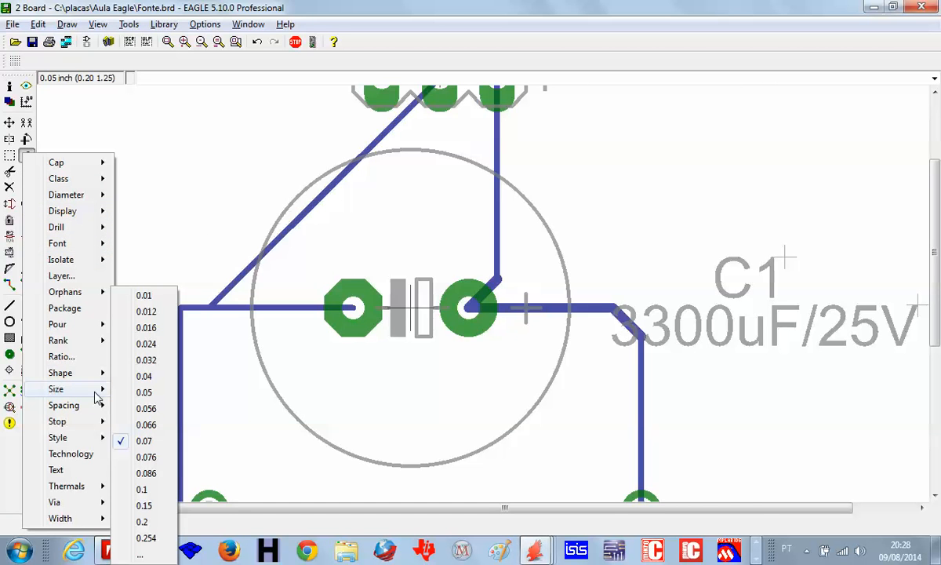
{"action": "left_click", "coordinate": [145, 441]}
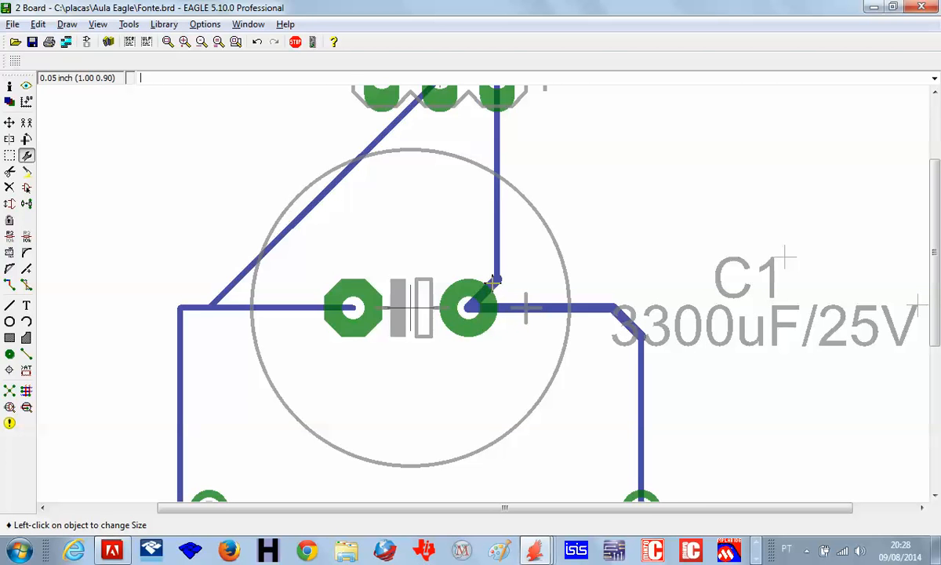
Step: Change the width to 0.016 on the vertical track from SAIDA pad 1 and the vertical track above D1
{"action": "left_click", "coordinate": [27, 157]}
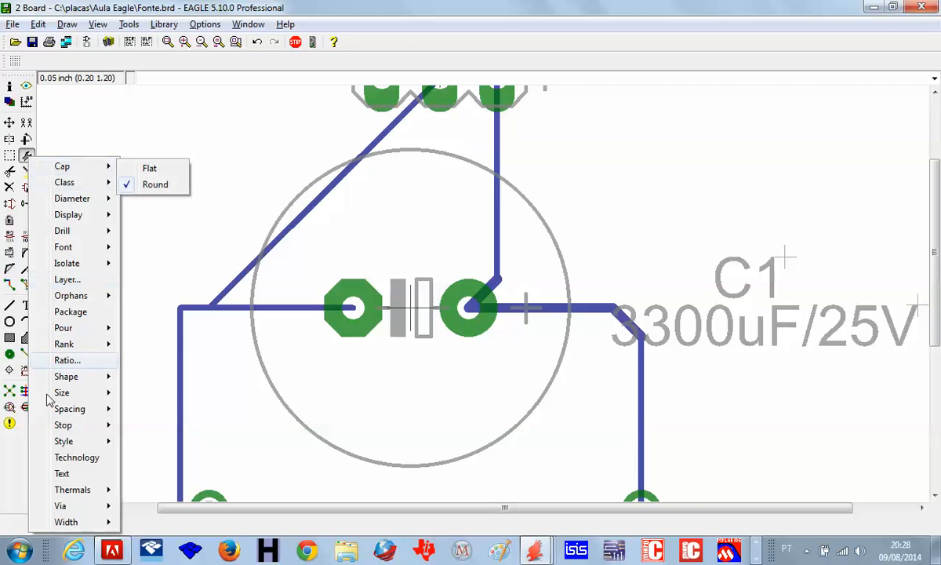
{"action": "mouse_move", "coordinate": [104, 522]}
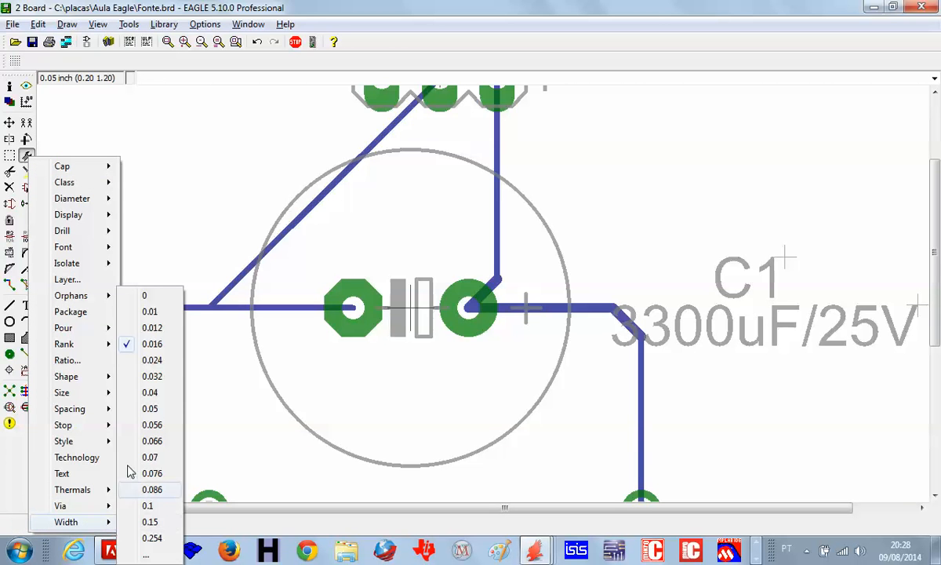
{"action": "left_click", "coordinate": [146, 342]}
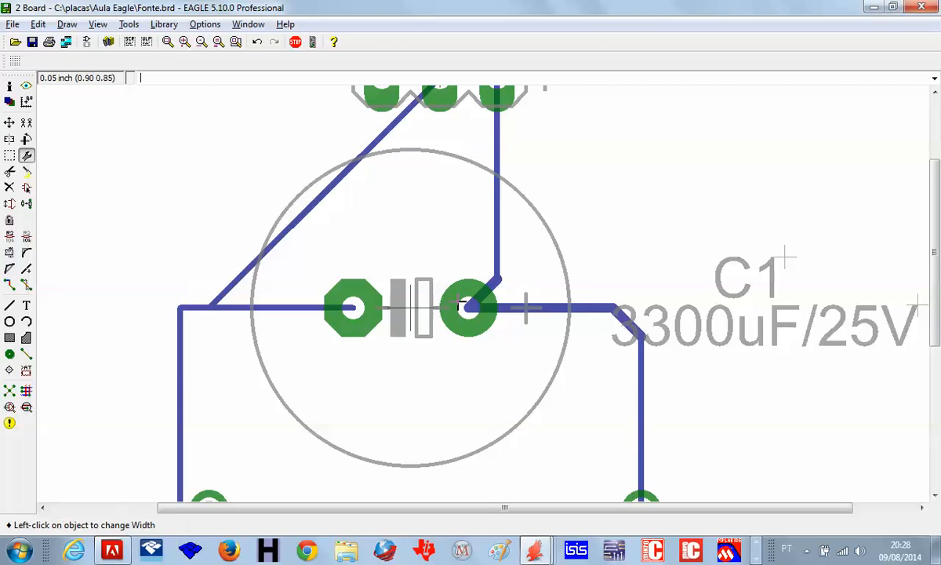
{"action": "left_click", "coordinate": [494, 263]}
{"action": "left_click", "coordinate": [643, 366]}
{"action": "scroll", "coordinate": [659, 400], "scroll_direction": "down", "scroll_amount": 3}
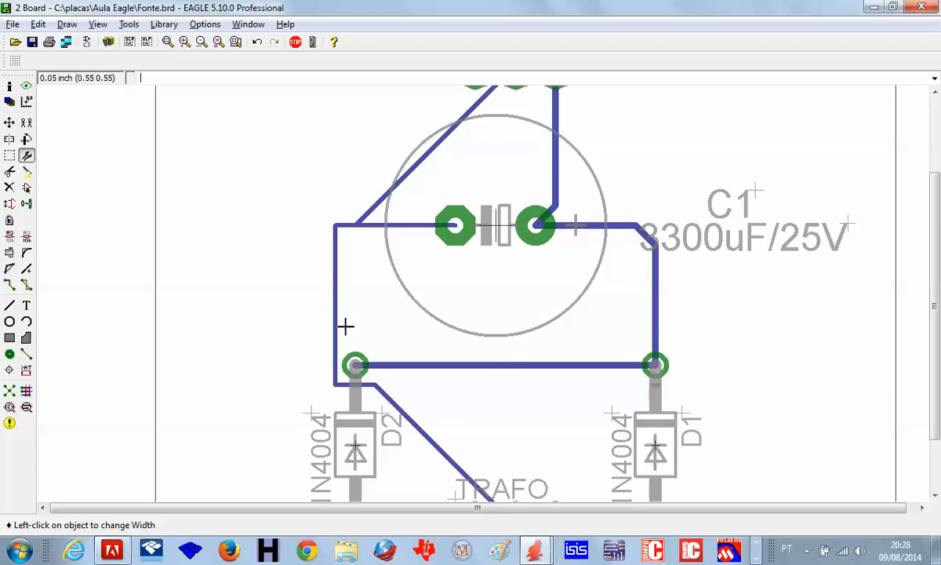
Step: Apply the 0.016 width to the two horizontal tracks linking TRAFO's outer pads to D1 and D2
{"action": "scroll", "coordinate": [611, 464], "scroll_direction": "down", "scroll_amount": 1}
{"action": "middle_click_drag", "start_coordinate": [598, 448], "coordinate": [569, 275]}
{"action": "left_click", "coordinate": [606, 344]}
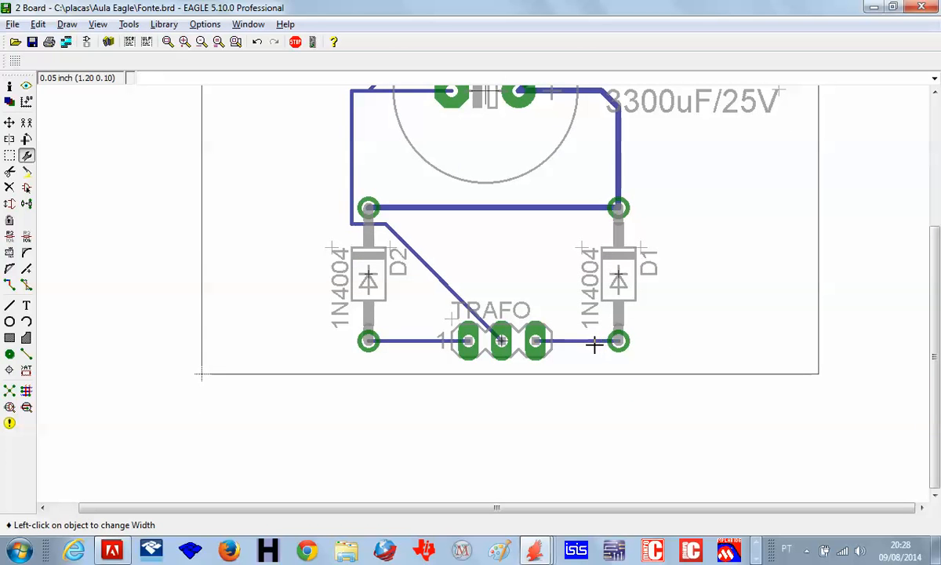
{"action": "left_click", "coordinate": [412, 342]}
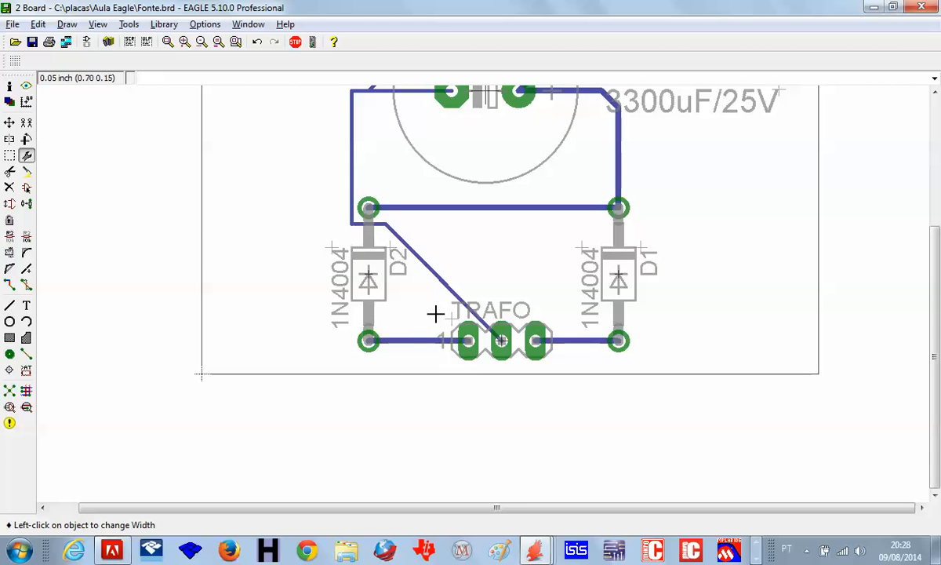
Step: Rip up the diagonal track from SAIDA's middle pad and recalculate the airwires
{"action": "middle_click_drag", "start_coordinate": [486, 264], "coordinate": [453, 408]}
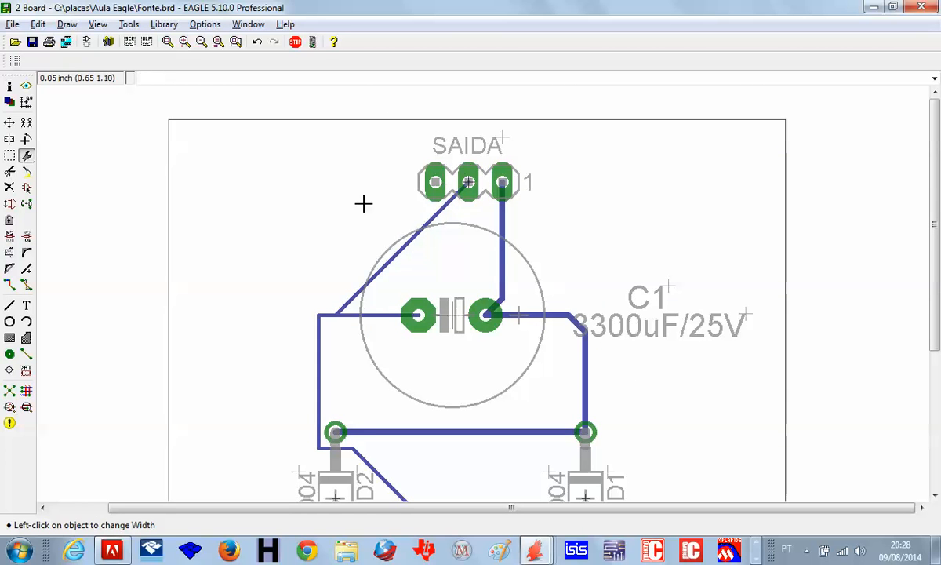
{"action": "left_click", "coordinate": [10, 122]}
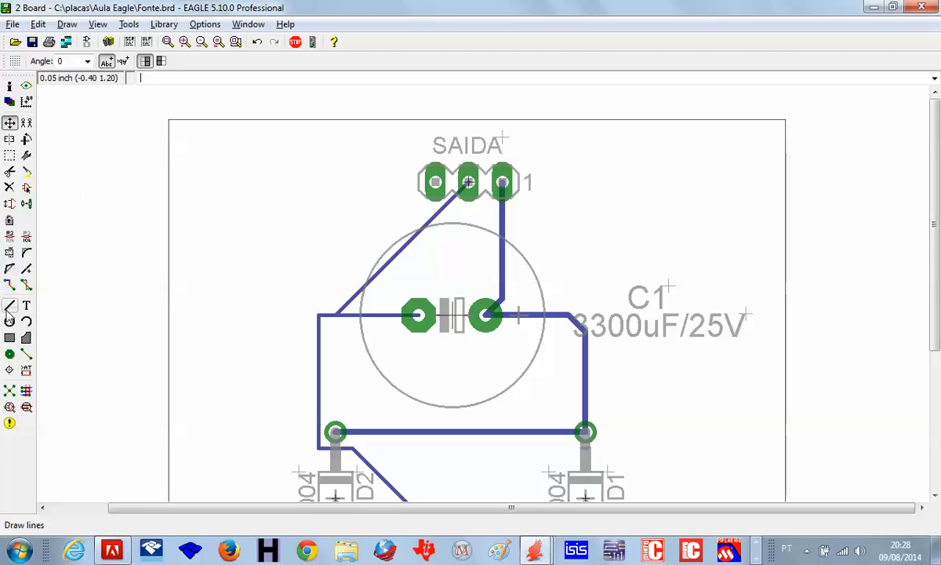
{"action": "left_click", "coordinate": [26, 285]}
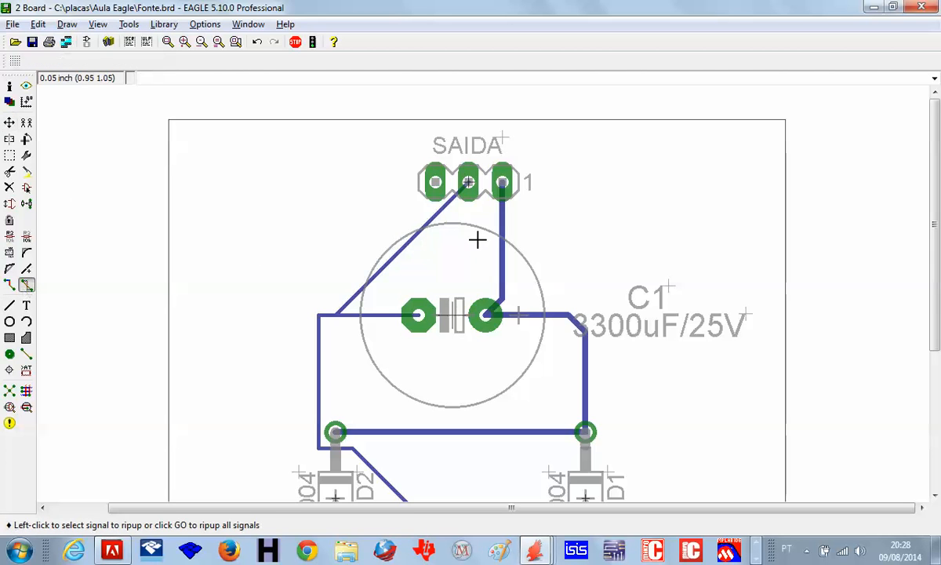
{"action": "left_click", "coordinate": [409, 238]}
{"action": "left_click", "coordinate": [9, 390]}
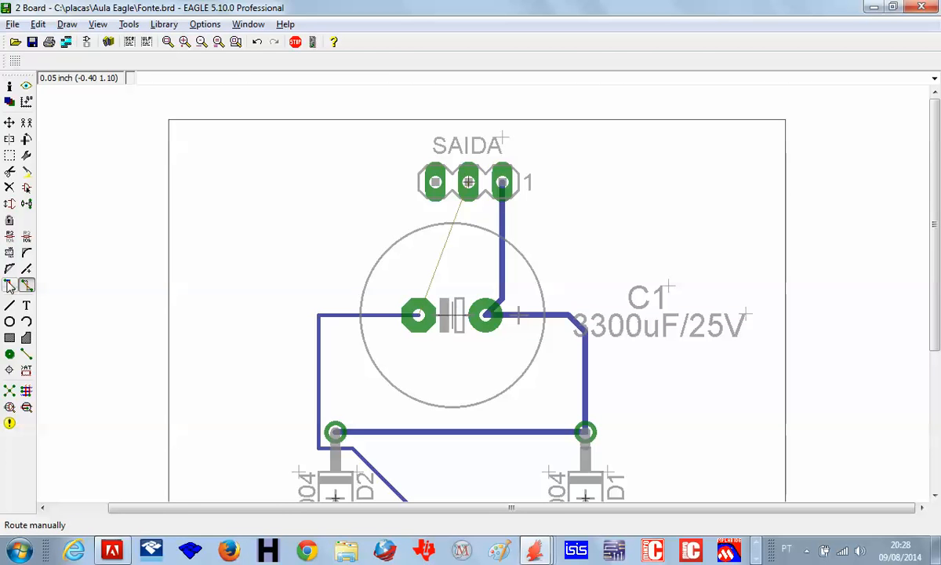
Step: Route a 0.016-wide Bottom-layer track with 45-degree bends from SAIDA's middle pad down to C1's negative pad
{"action": "left_click", "coordinate": [10, 286]}
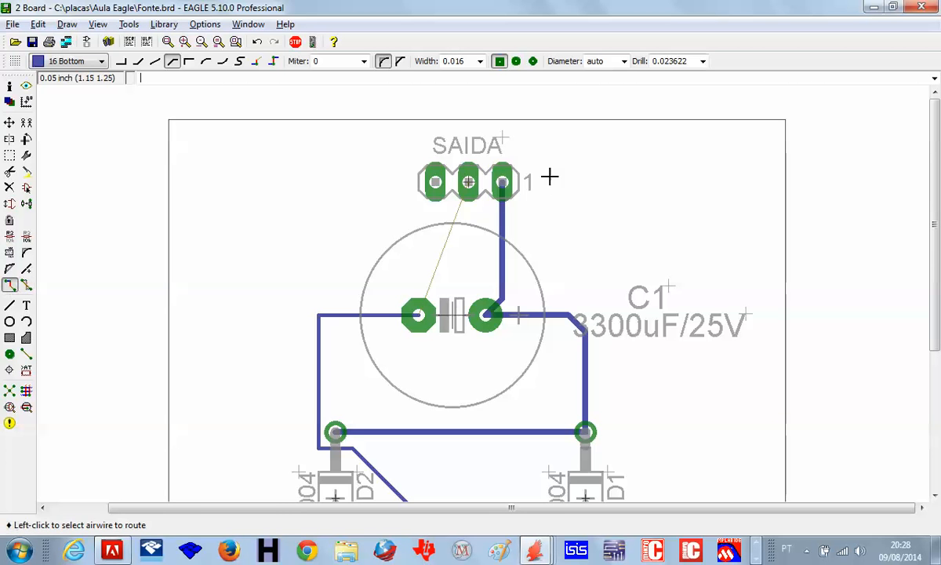
{"action": "left_click", "coordinate": [468, 182]}
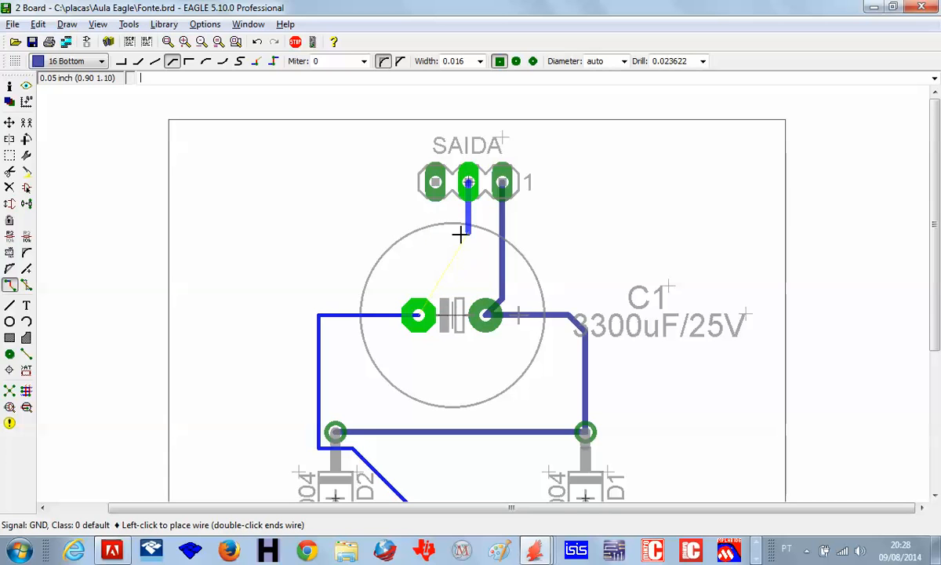
{"action": "right_click", "coordinate": [442, 248]}
{"action": "right_click", "coordinate": [443, 248]}
{"action": "right_click", "coordinate": [442, 248]}
{"action": "right_click", "coordinate": [444, 248]}
{"action": "right_click", "coordinate": [443, 249]}
{"action": "right_click", "coordinate": [444, 250]}
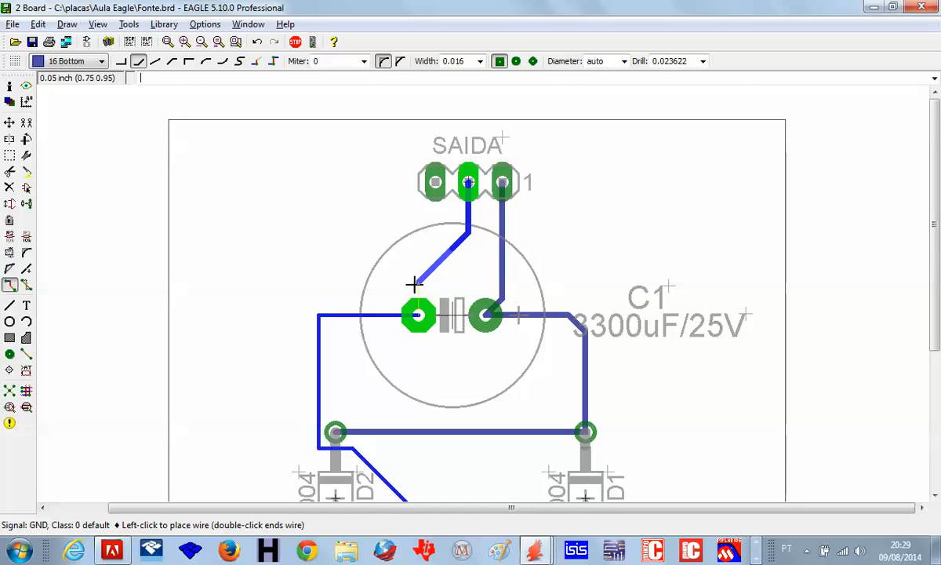
{"action": "right_click", "coordinate": [416, 273]}
{"action": "right_click", "coordinate": [416, 272]}
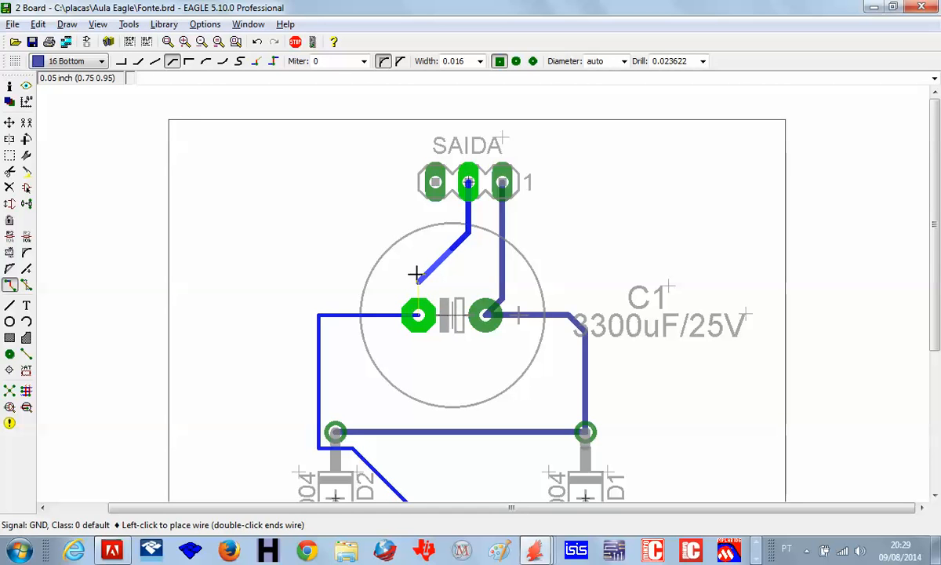
{"action": "right_click", "coordinate": [409, 255]}
{"action": "right_click", "coordinate": [418, 247]}
{"action": "right_click", "coordinate": [431, 257]}
{"action": "right_click", "coordinate": [430, 257]}
{"action": "right_click", "coordinate": [430, 257]}
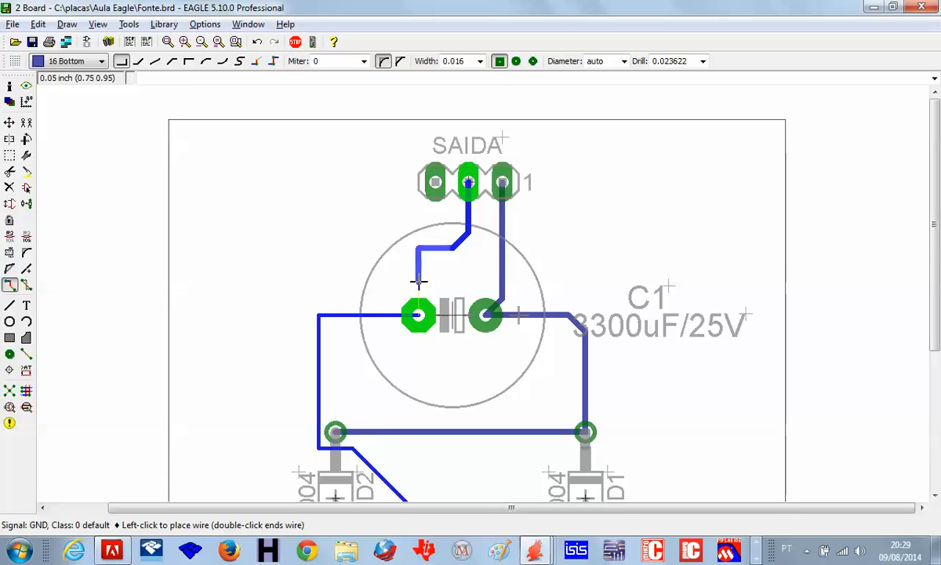
{"action": "right_click", "coordinate": [419, 277]}
{"action": "right_click", "coordinate": [419, 276]}
{"action": "right_click", "coordinate": [420, 276]}
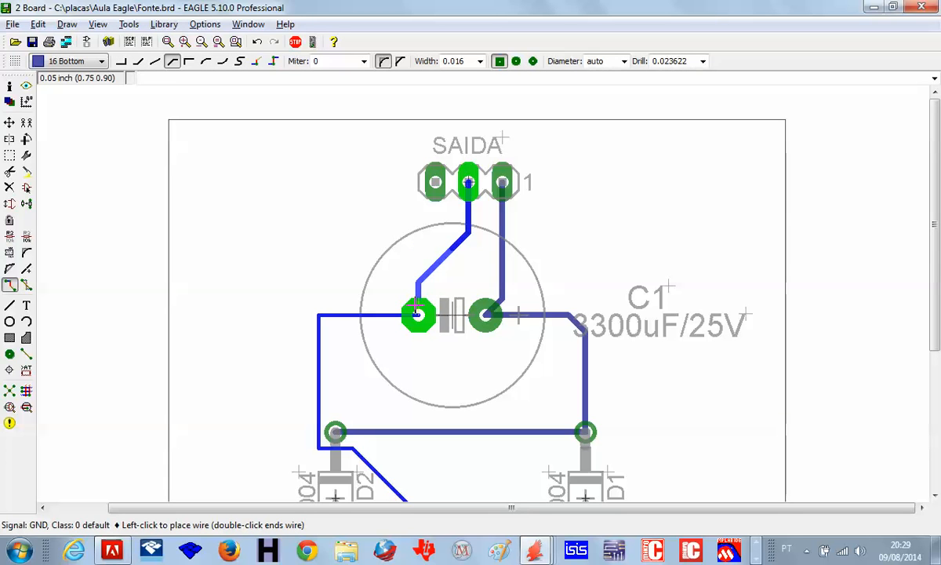
{"action": "left_click", "coordinate": [416, 313]}
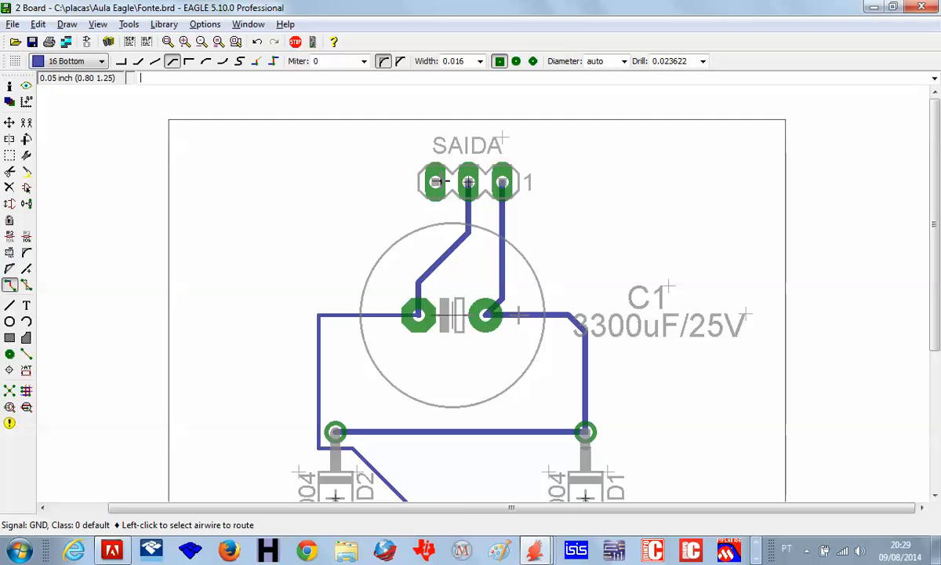
Step: Rip up the thin track running from C1's negative pad down to D2 and recalculate the airwires
{"action": "middle_click_drag", "start_coordinate": [367, 373], "coordinate": [342, 109]}
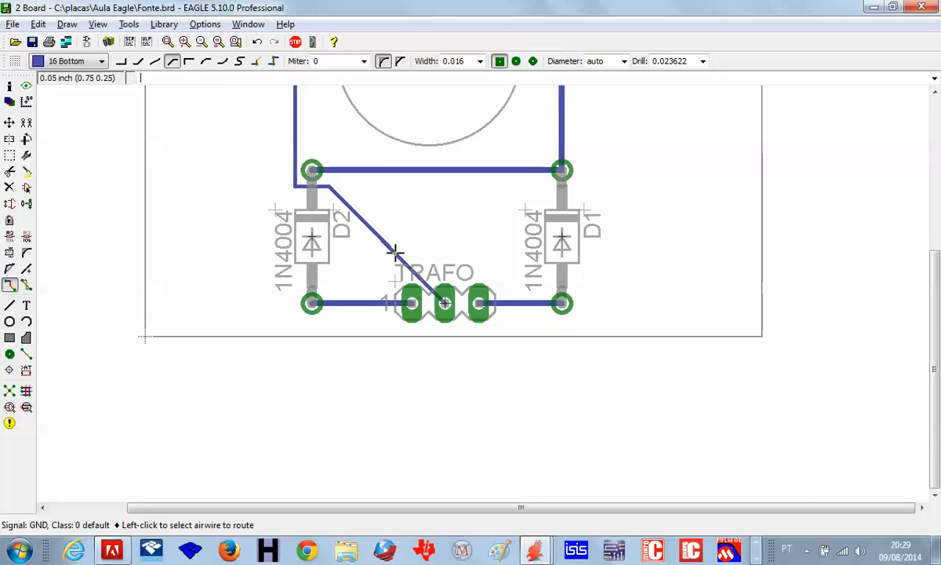
{"action": "middle_click_drag", "start_coordinate": [406, 133], "coordinate": [403, 246]}
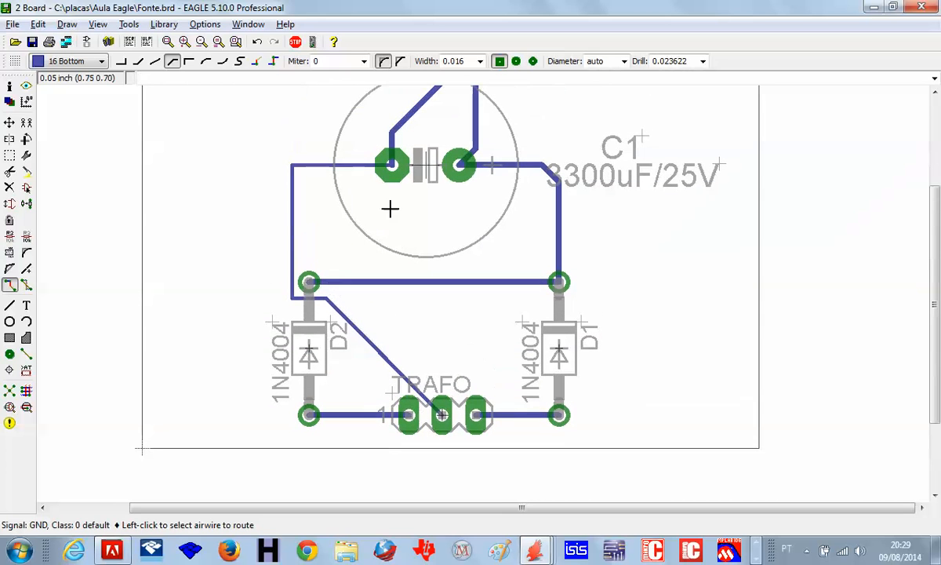
{"action": "left_click", "coordinate": [25, 284]}
{"action": "left_click", "coordinate": [329, 167]}
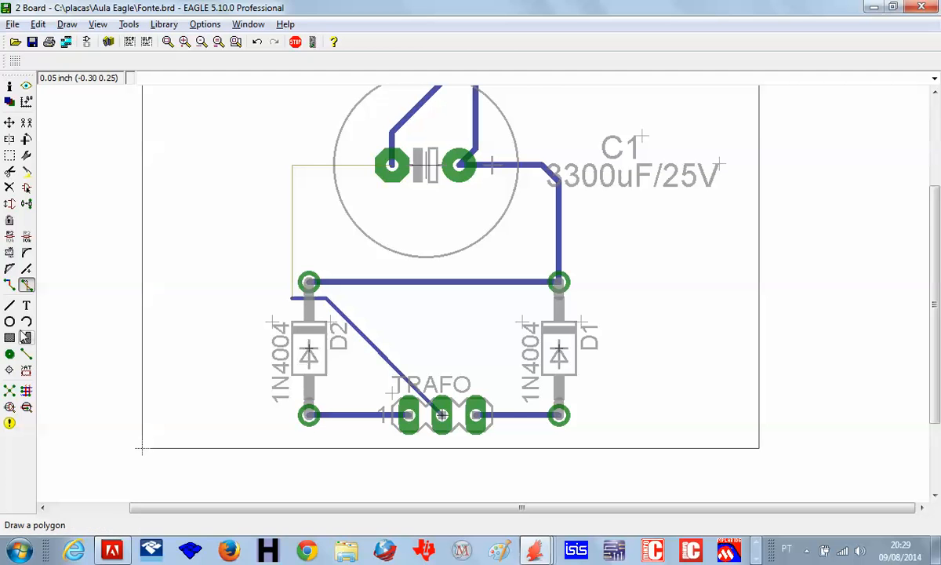
{"action": "left_click", "coordinate": [9, 392]}
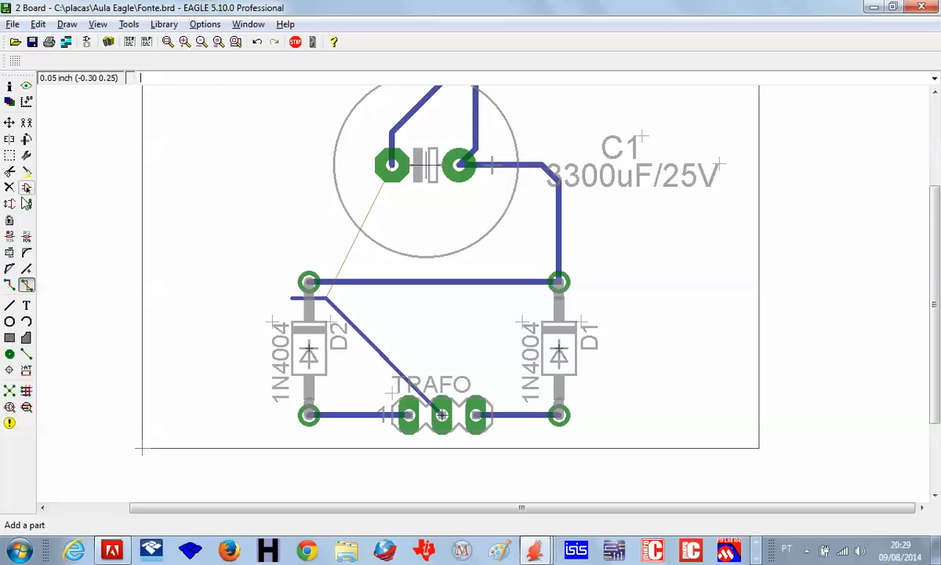
Step: Route a 0.016 Bottom track from C1's negative pad around the outside of D2's upper pad to the short horizontal track, with 45-degree corners
{"action": "left_click", "coordinate": [10, 285]}
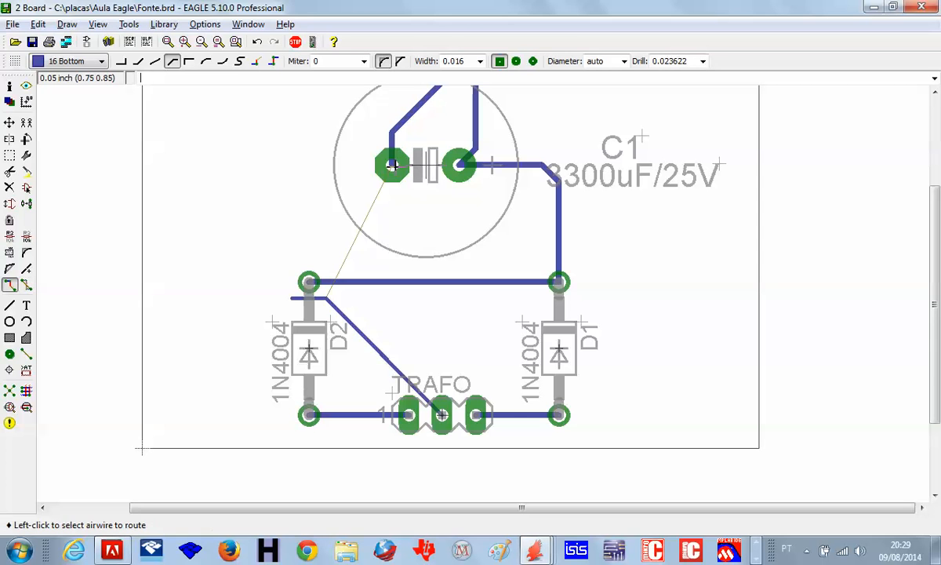
{"action": "left_click", "coordinate": [392, 165]}
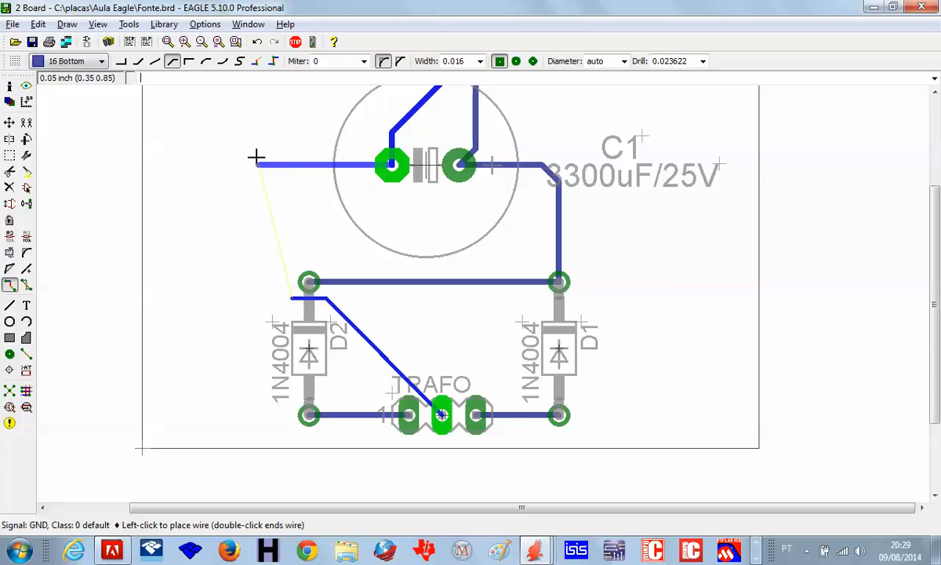
{"action": "right_click", "coordinate": [225, 176]}
{"action": "right_click", "coordinate": [225, 176]}
{"action": "right_click", "coordinate": [225, 176]}
{"action": "right_click", "coordinate": [225, 176]}
{"action": "right_click", "coordinate": [226, 176]}
{"action": "right_click", "coordinate": [239, 179]}
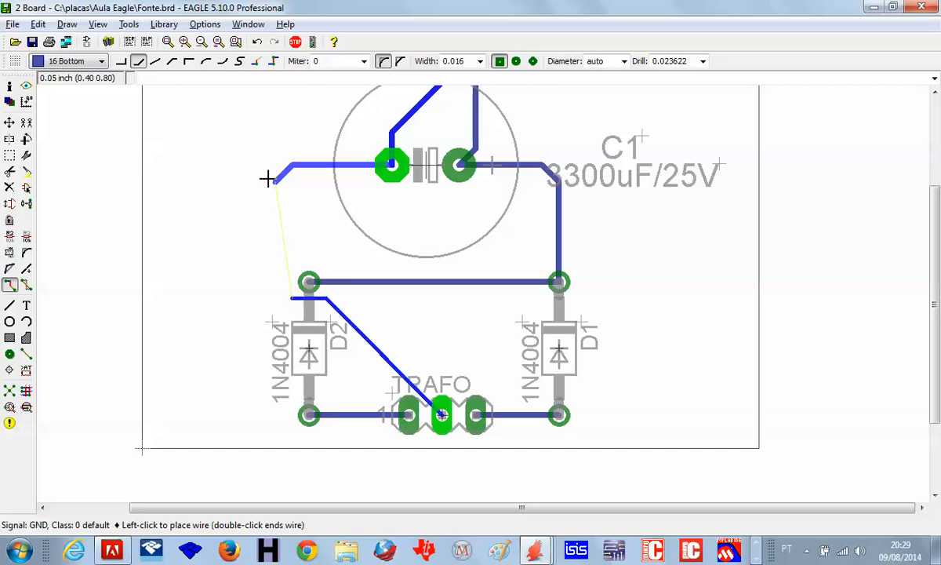
{"action": "left_click", "coordinate": [268, 179]}
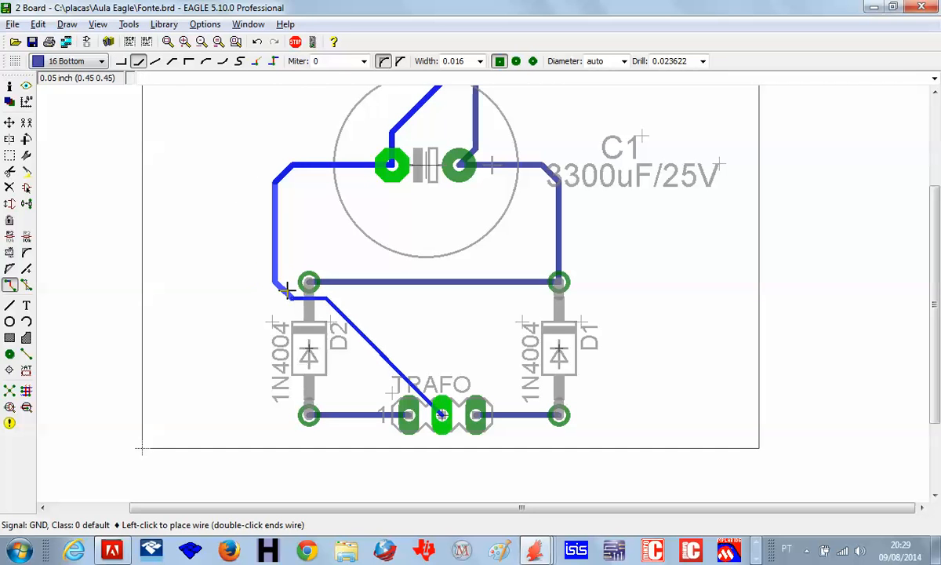
{"action": "left_click", "coordinate": [288, 290]}
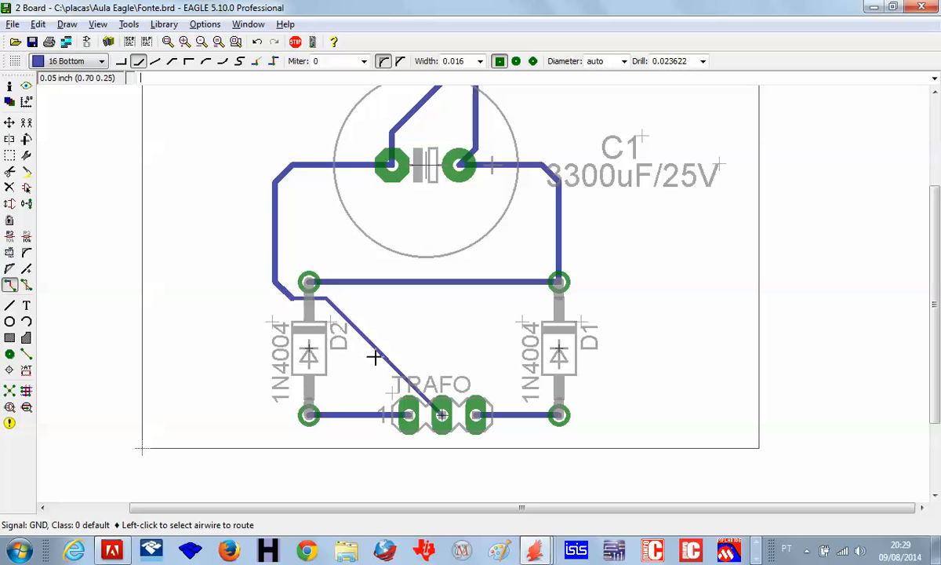
Step: Change the width to 0.016 on the thin diagonal track between TRAFO's middle pad and D2
{"action": "left_click", "coordinate": [28, 157]}
{"action": "mouse_move", "coordinate": [63, 524]}
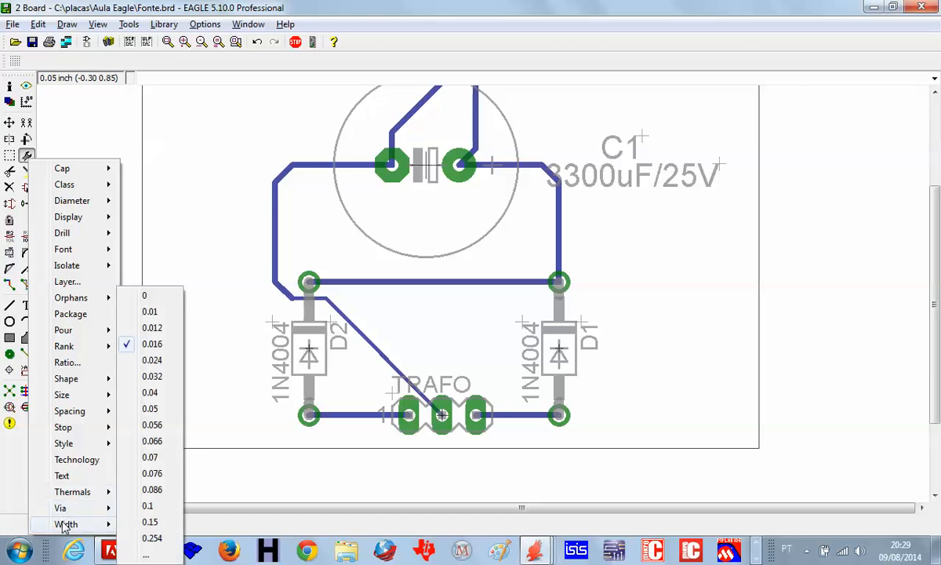
{"action": "left_click", "coordinate": [154, 344]}
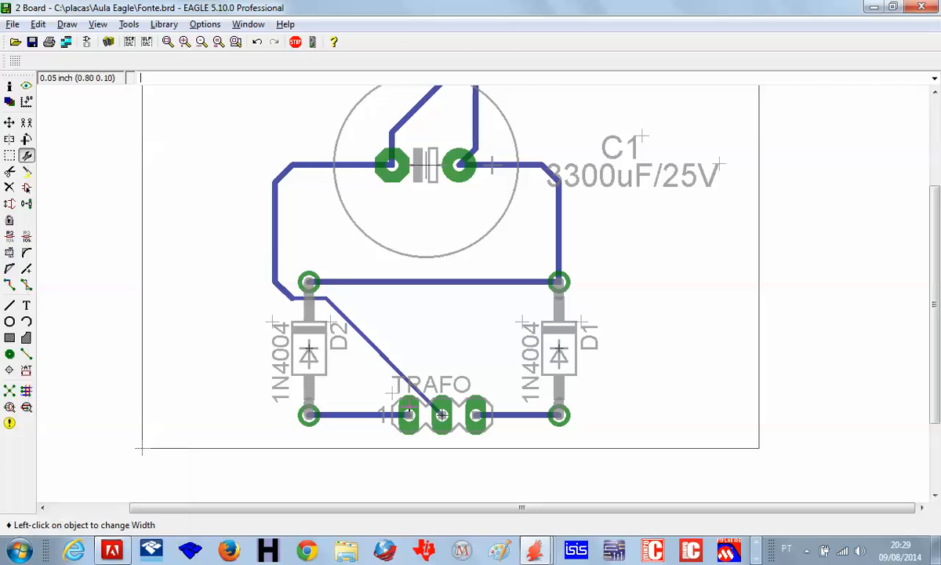
{"action": "left_click", "coordinate": [420, 387]}
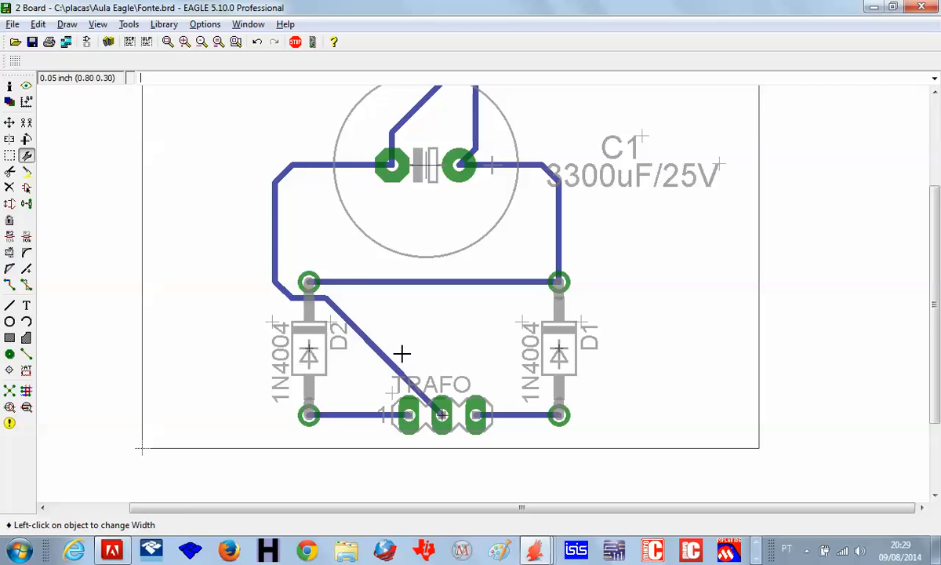
Step: Move the short horizontal track down to the middle of D2's body and lower the adjoining corner to restore its 45-degree bend
{"action": "left_click", "coordinate": [9, 122]}
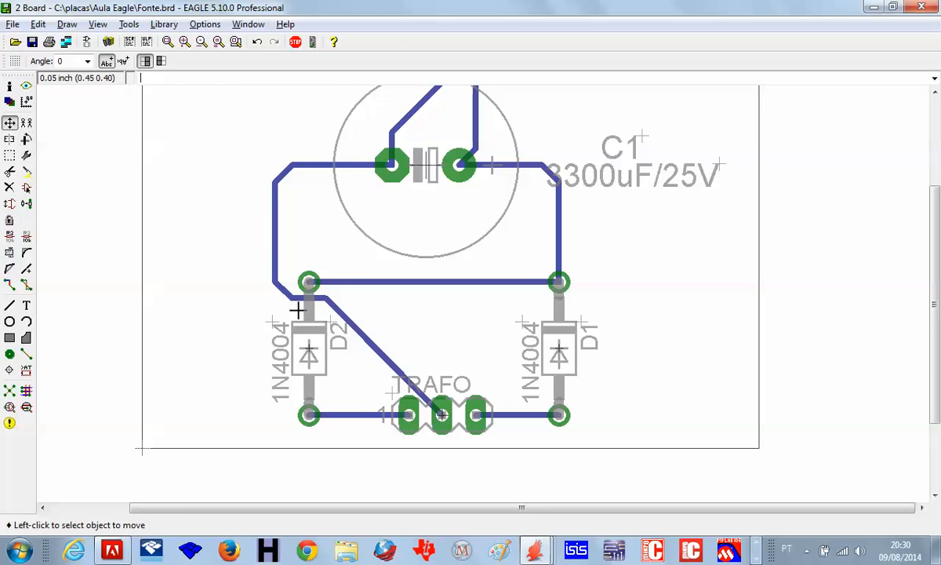
{"action": "left_click", "coordinate": [297, 302]}
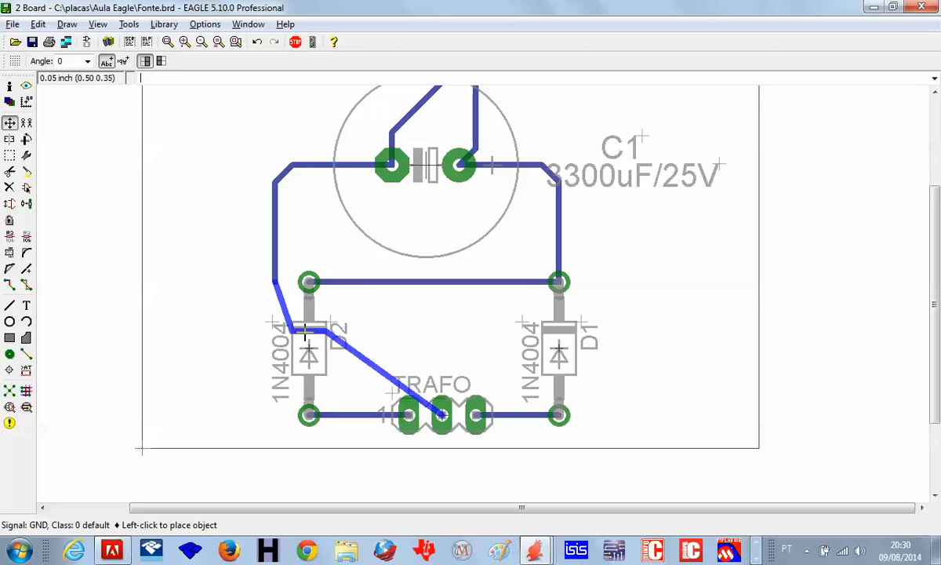
{"action": "left_click", "coordinate": [302, 355]}
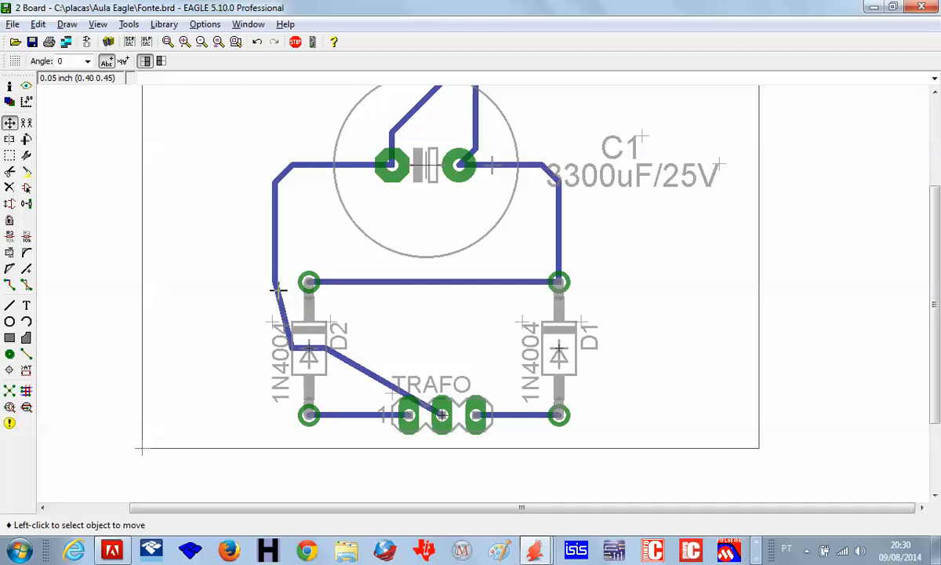
{"action": "left_click", "coordinate": [277, 289]}
{"action": "left_click", "coordinate": [280, 332]}
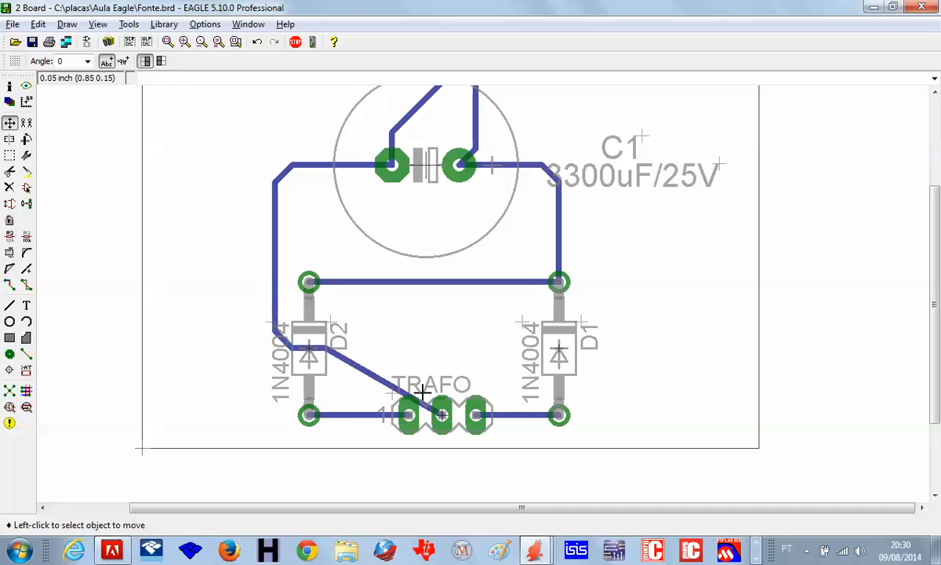
{"action": "left_click", "coordinate": [441, 414]}
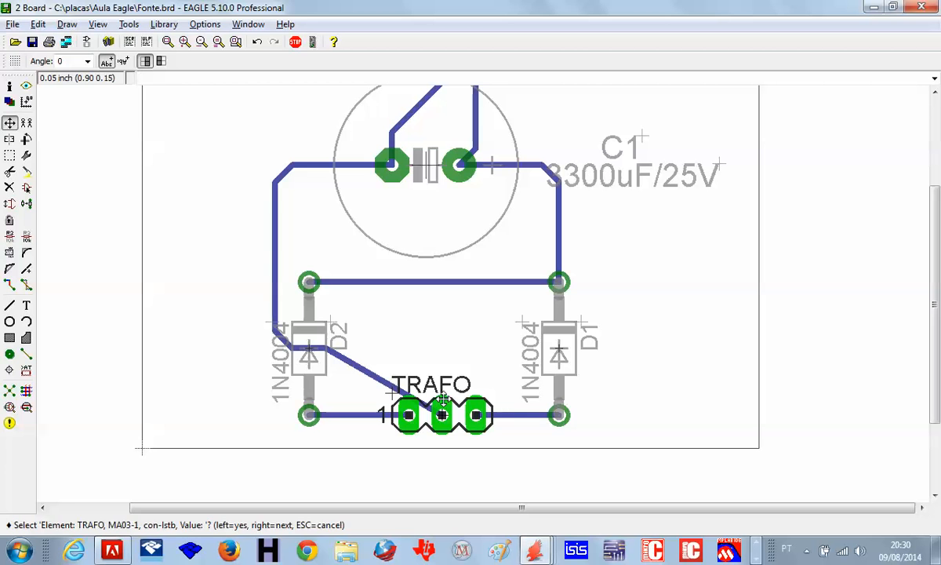
{"action": "key", "text": "Escape"}
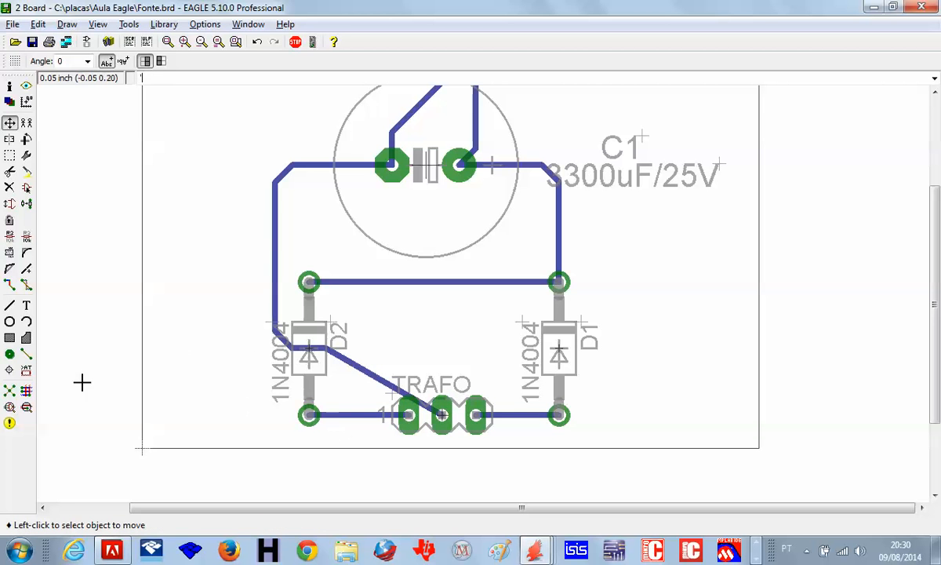
{"action": "scroll", "coordinate": [425, 414], "scroll_direction": "up", "scroll_amount": 5}
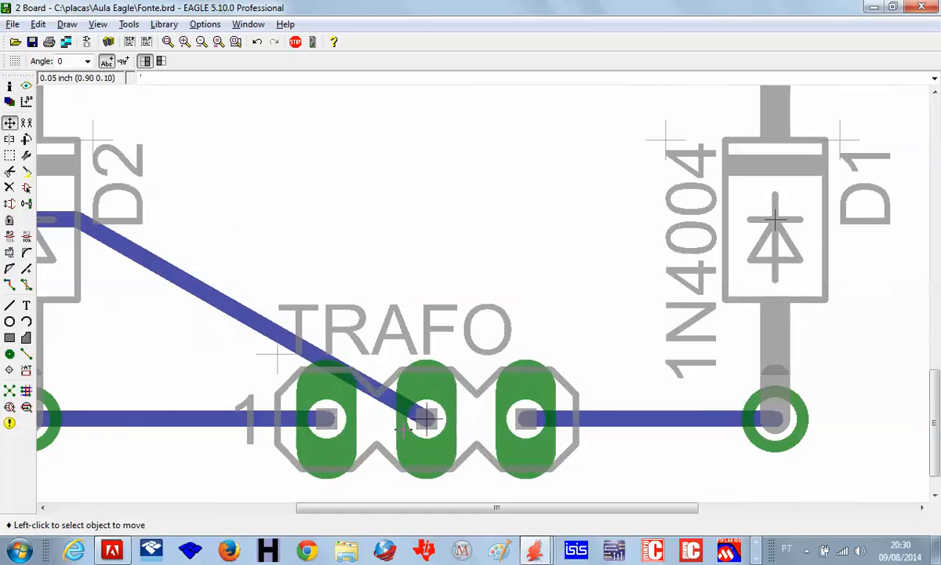
{"action": "left_click", "coordinate": [382, 394]}
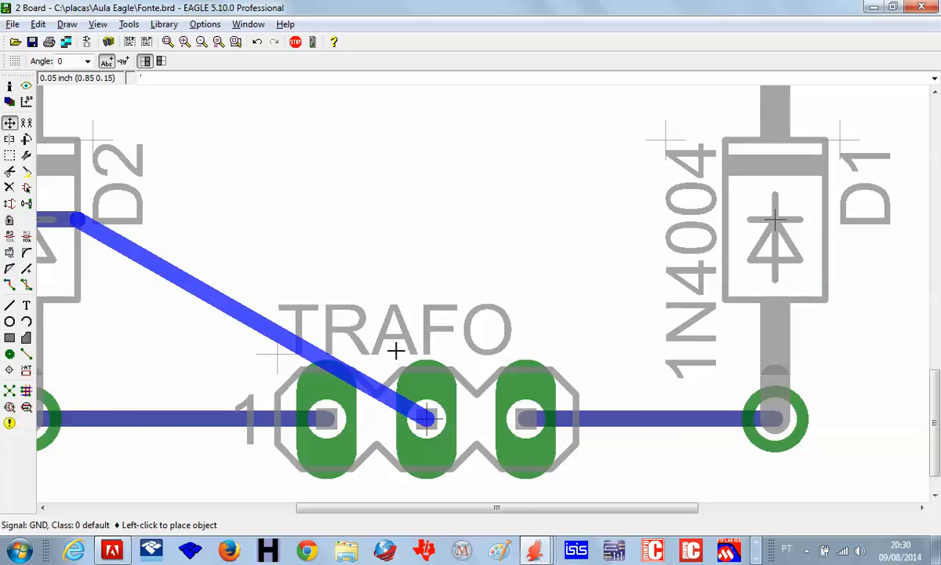
{"action": "scroll", "coordinate": [128, 318], "scroll_direction": "down", "scroll_amount": 1}
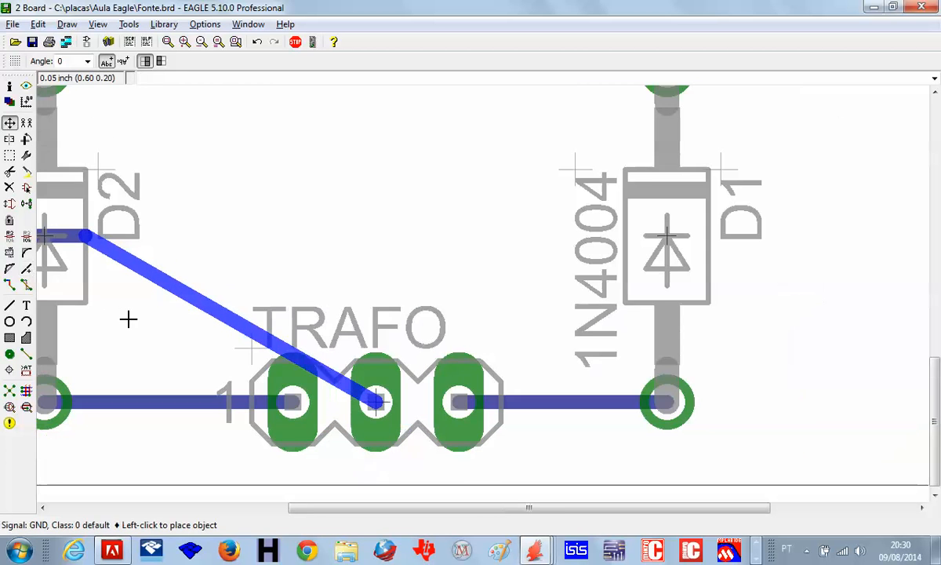
Step: Rip up the diagonal track into TRAFO's middle pad and replace it with a 0.016 horizontal and vertical track joined by a 45-degree corner
{"action": "left_click", "coordinate": [26, 284]}
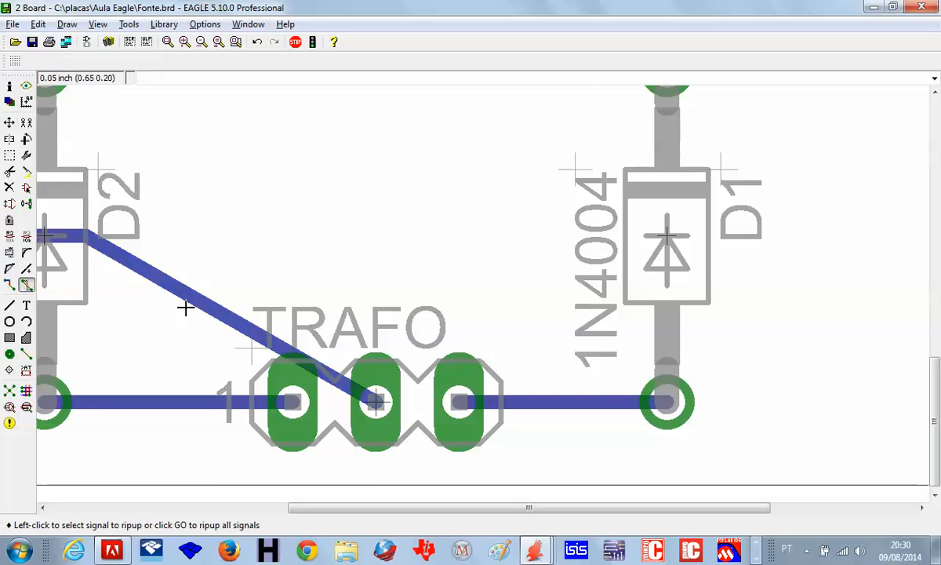
{"action": "left_click", "coordinate": [224, 312]}
{"action": "left_click", "coordinate": [9, 284]}
{"action": "left_click", "coordinate": [105, 233]}
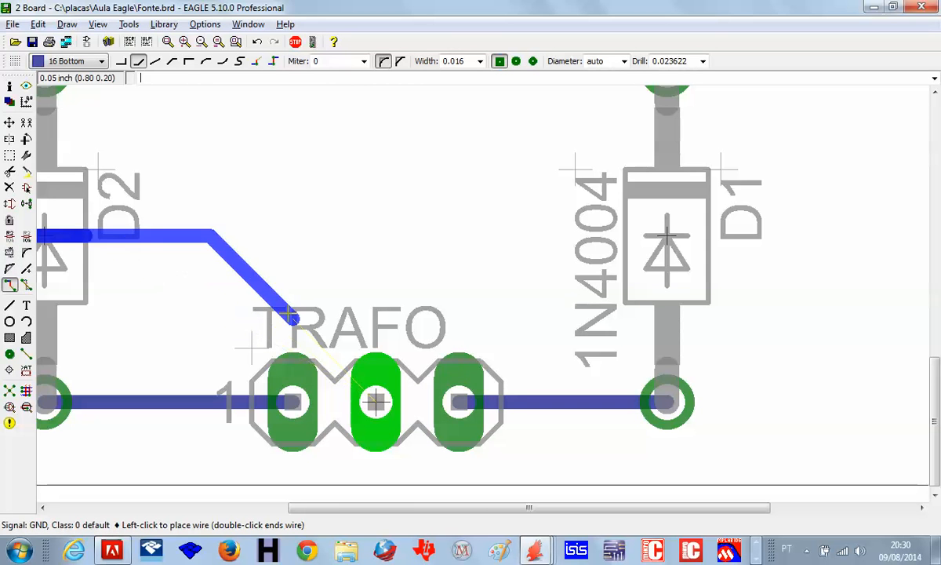
{"action": "left_click", "coordinate": [380, 269]}
{"action": "left_click", "coordinate": [376, 401]}
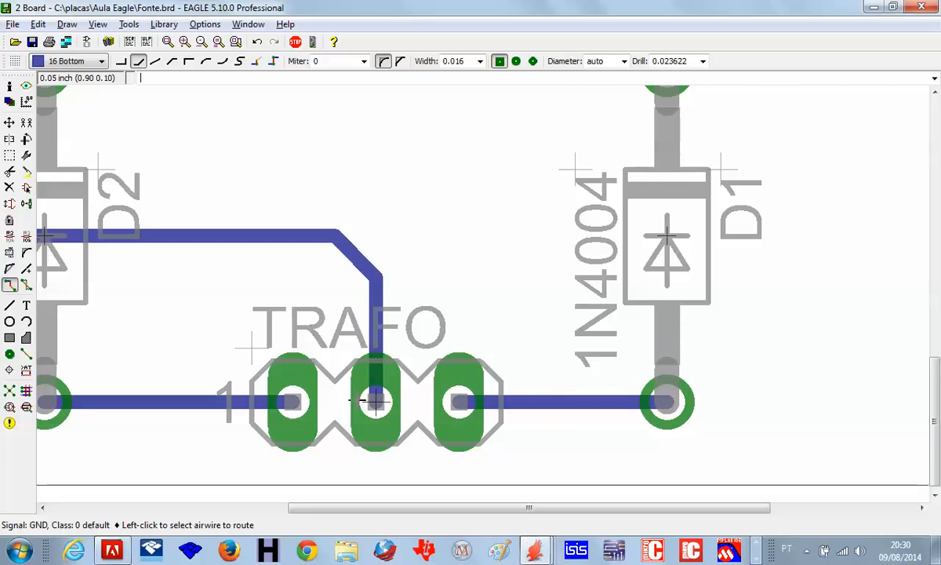
{"action": "scroll", "coordinate": [376, 401], "scroll_direction": "down", "scroll_amount": 4}
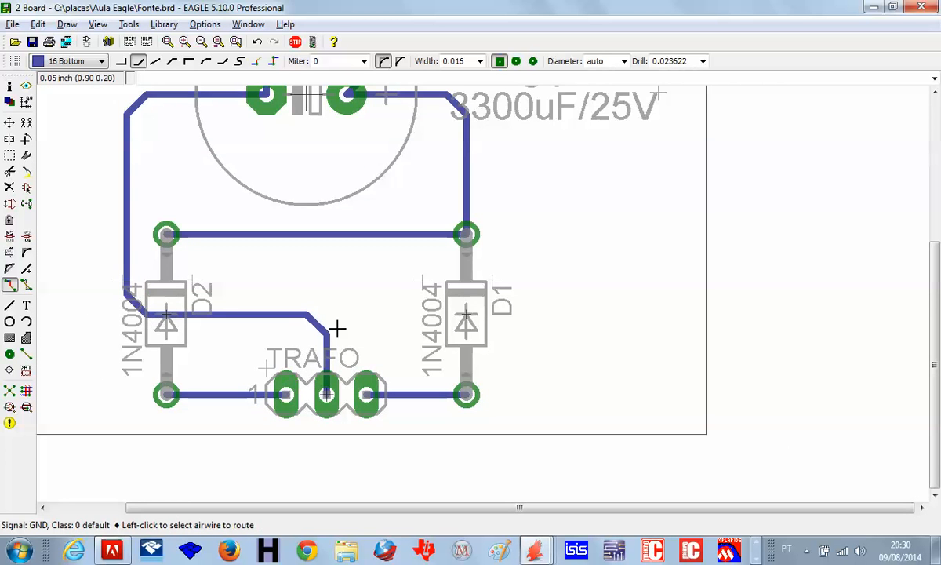
{"action": "middle_click_drag", "start_coordinate": [391, 189], "coordinate": [420, 213]}
{"action": "scroll", "coordinate": [423, 244], "scroll_direction": "down", "scroll_amount": 1}
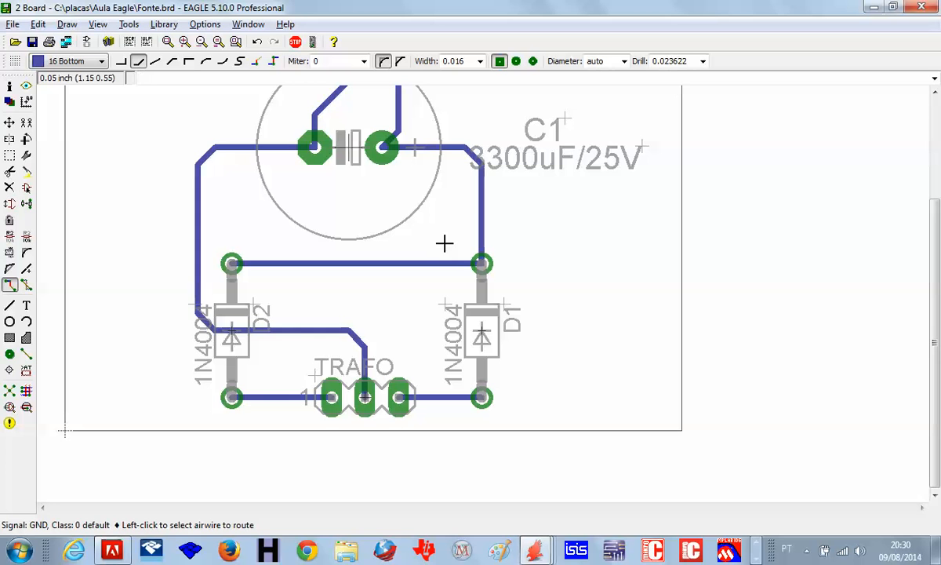
{"action": "middle_click_drag", "start_coordinate": [668, 174], "coordinate": [631, 294]}
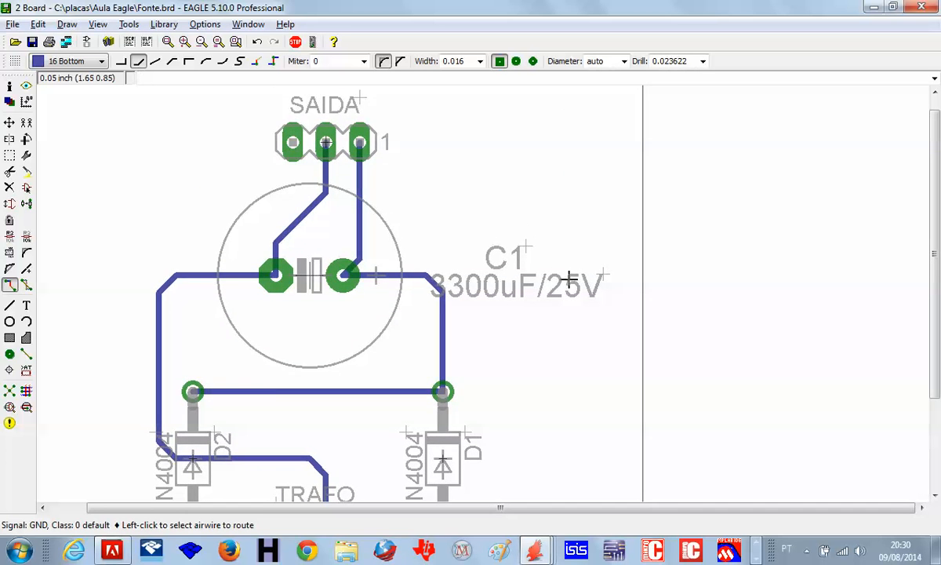
{"action": "scroll", "coordinate": [568, 278], "scroll_direction": "down", "scroll_amount": 1}
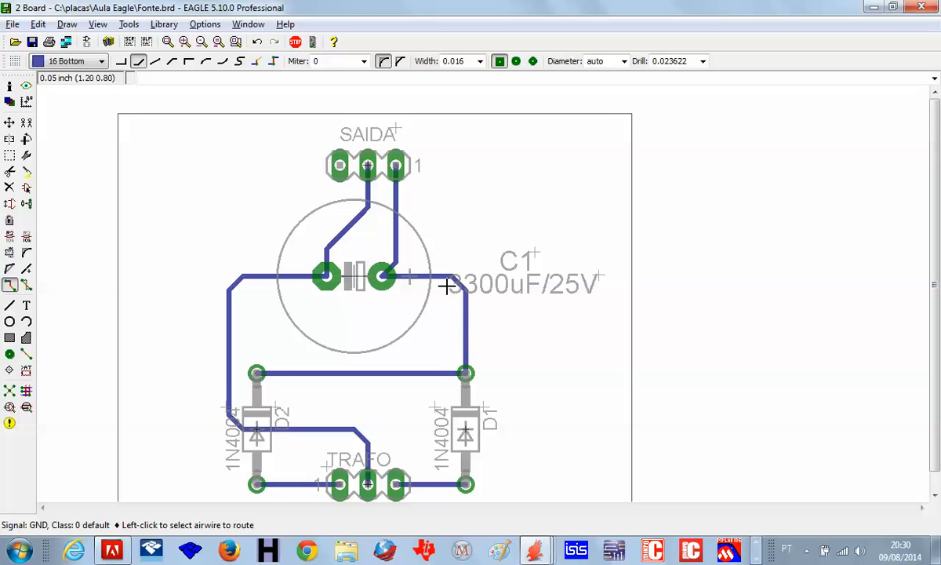
Step: Narrow the board outline by moving its left and right edges inward, close to the components
{"action": "scroll", "coordinate": [444, 337], "scroll_direction": "down", "scroll_amount": 1}
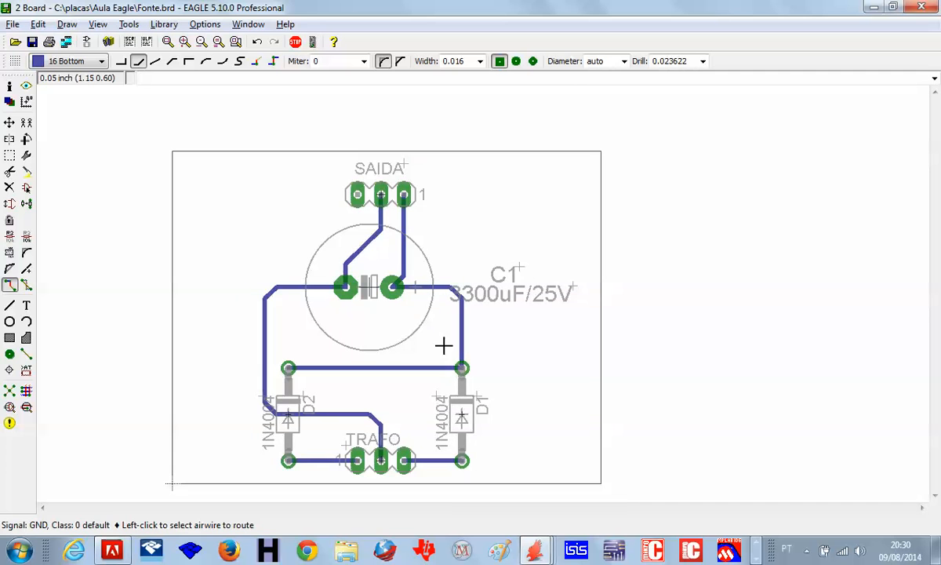
{"action": "left_click", "coordinate": [9, 122]}
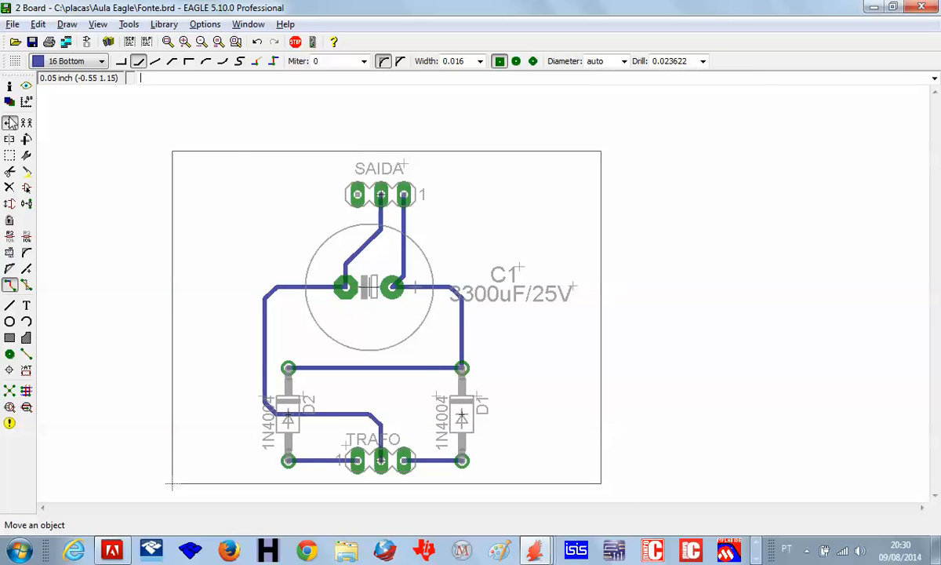
{"action": "left_click", "coordinate": [174, 294]}
{"action": "left_click", "coordinate": [246, 303]}
{"action": "left_click", "coordinate": [600, 367]}
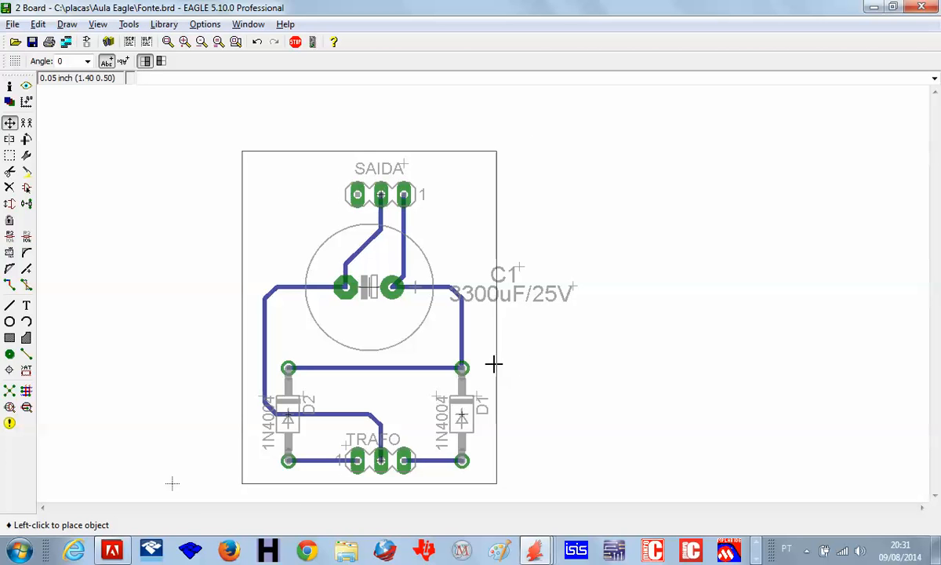
{"action": "left_click", "coordinate": [494, 363]}
Step: Move C1's name label inside the board outline, above and left of the capacitor
{"action": "left_click", "coordinate": [494, 267]}
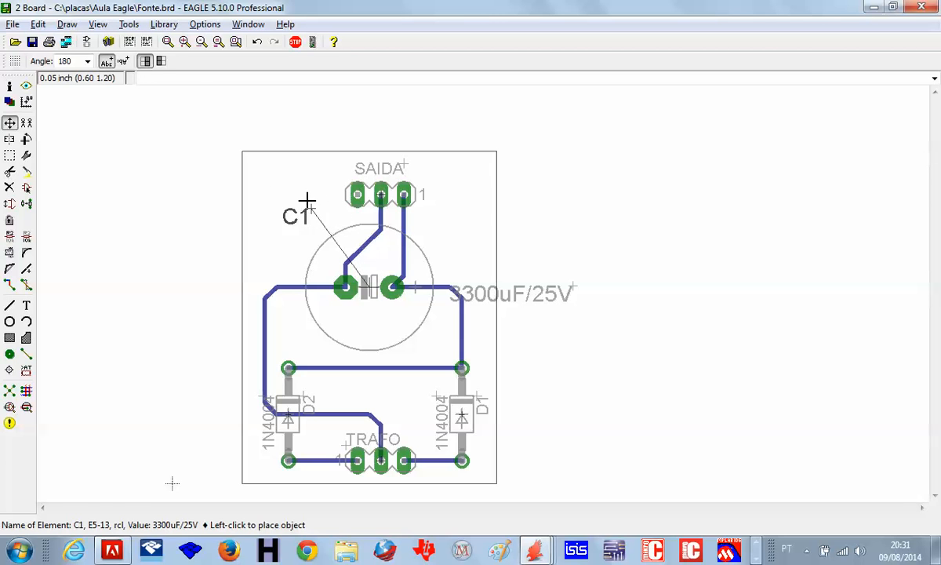
{"action": "left_click", "coordinate": [307, 203]}
Step: Try placing C1's 3300uF/25V value label above the capacitor in different rotations
{"action": "left_click", "coordinate": [572, 294]}
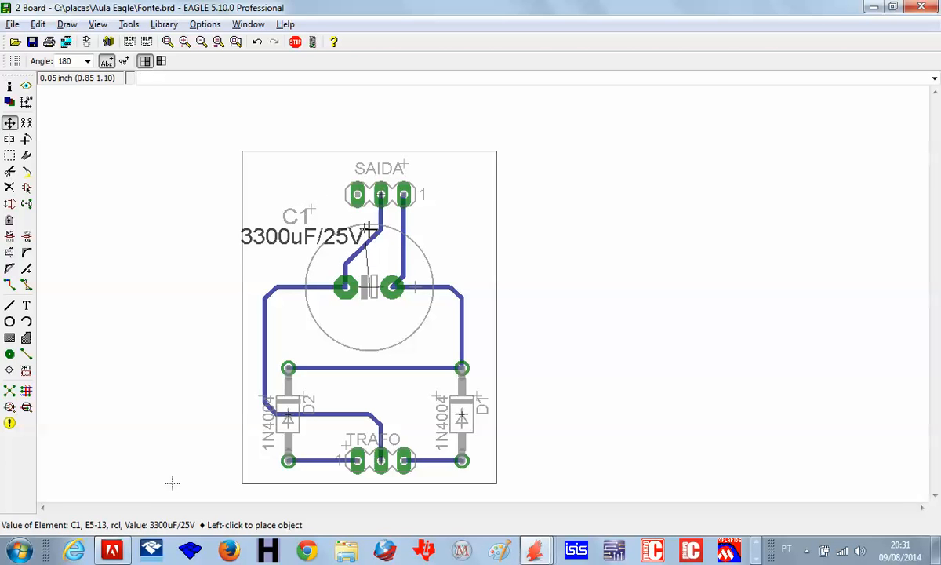
{"action": "right_click", "coordinate": [368, 228]}
{"action": "right_click", "coordinate": [368, 229]}
{"action": "right_click", "coordinate": [368, 229]}
{"action": "right_click", "coordinate": [368, 228]}
{"action": "left_click", "coordinate": [573, 288]}
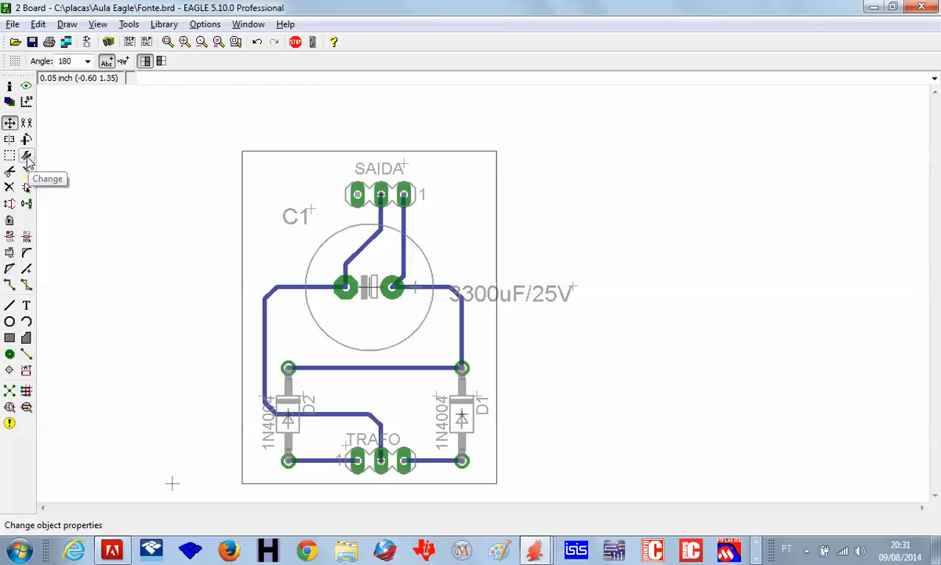
Step: Try to limit capacitor C1's text to its name by changing the Display property to Name
{"action": "left_click", "coordinate": [27, 156]}
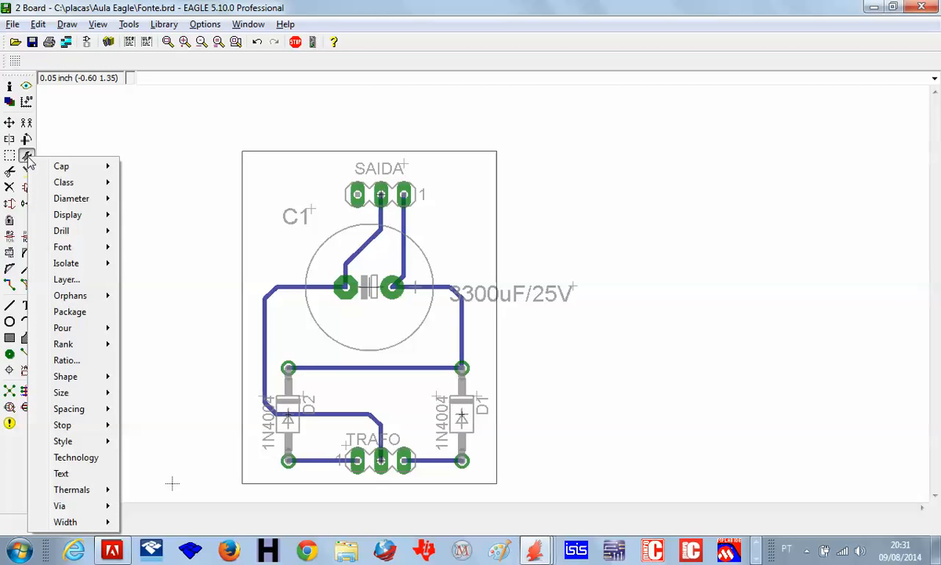
{"action": "mouse_move", "coordinate": [84, 394]}
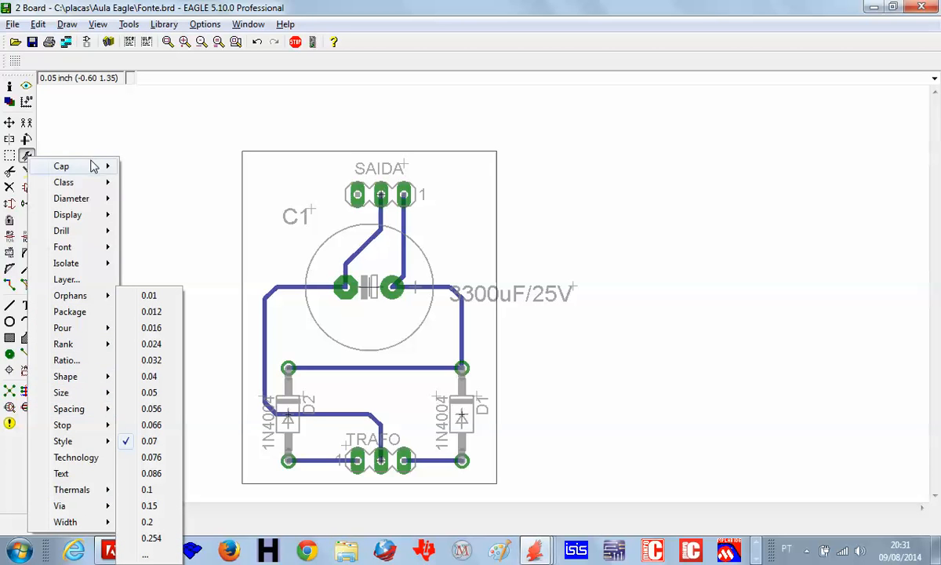
{"action": "mouse_move", "coordinate": [88, 201]}
{"action": "mouse_move", "coordinate": [89, 220]}
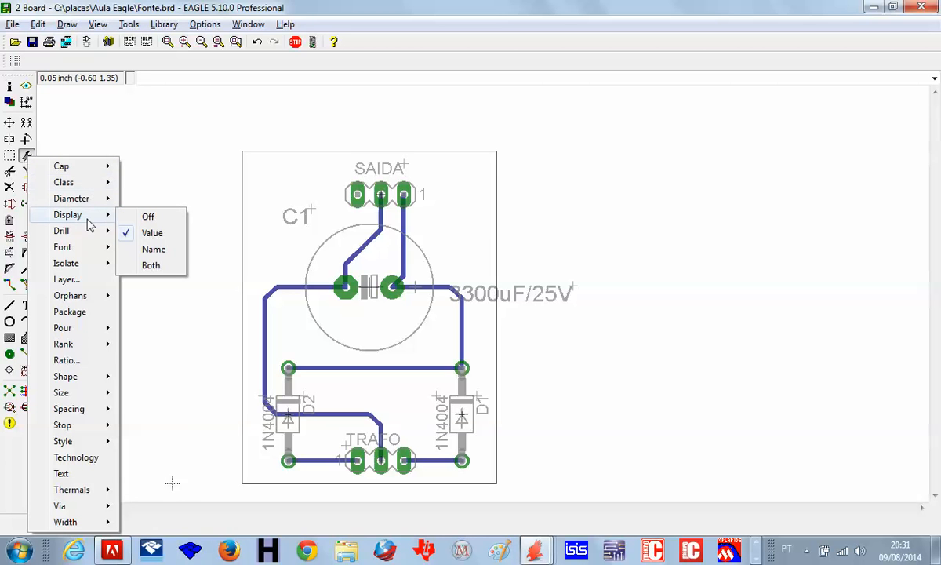
{"action": "left_click", "coordinate": [154, 249]}
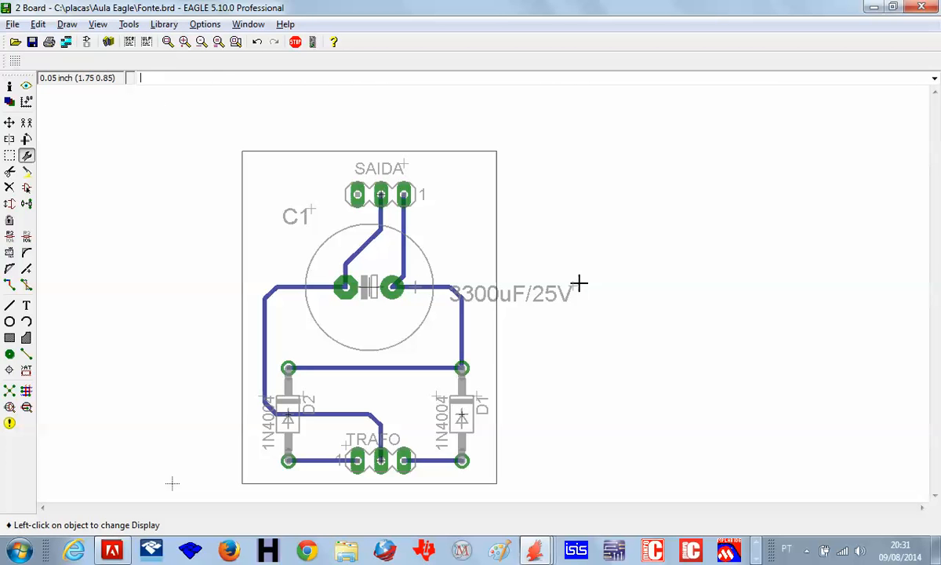
{"action": "left_click", "coordinate": [219, 42]}
{"action": "left_click", "coordinate": [29, 157]}
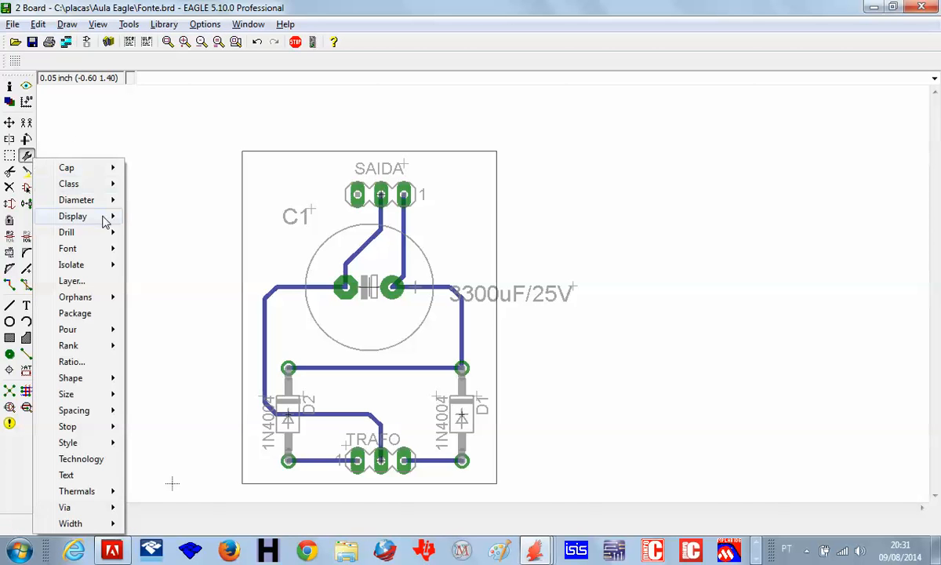
{"action": "mouse_move", "coordinate": [105, 218]}
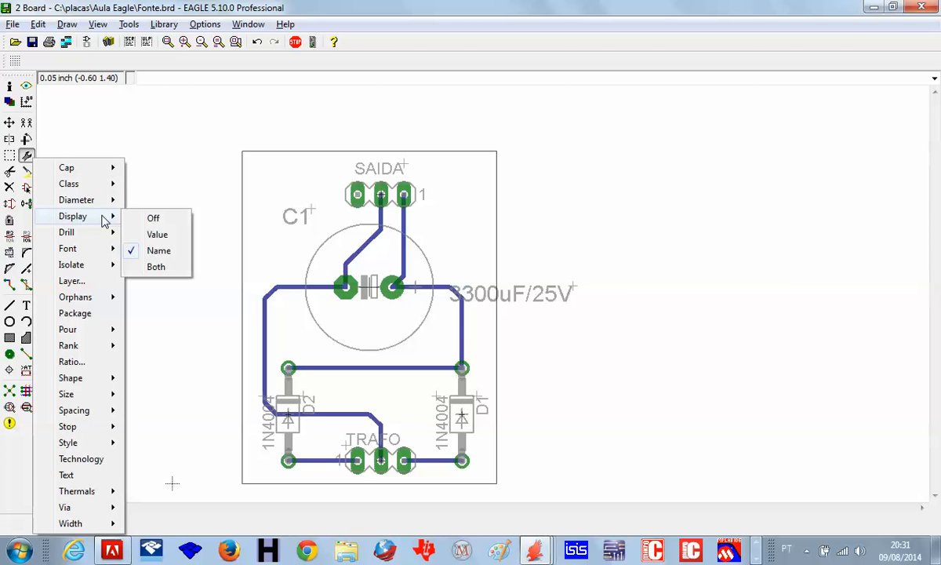
{"action": "left_click", "coordinate": [160, 251]}
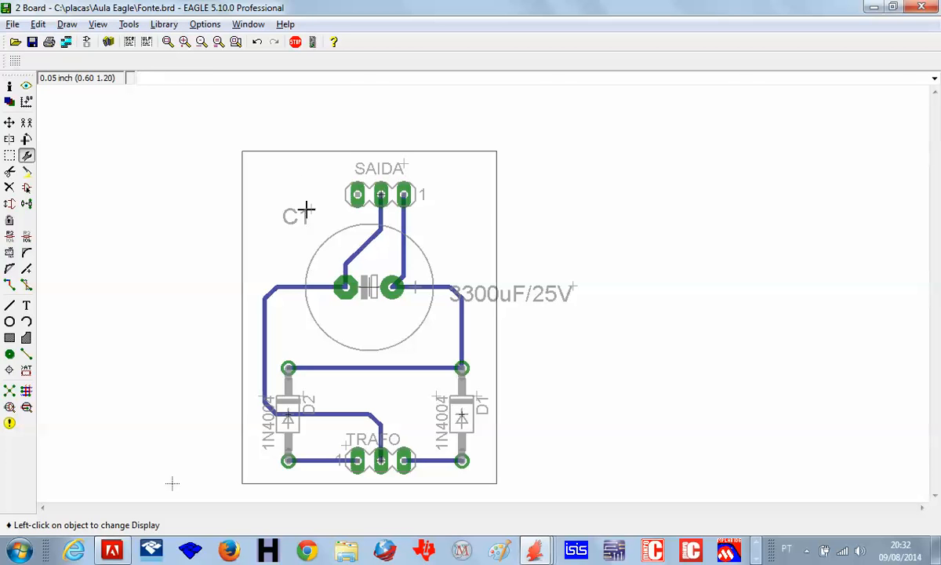
Step: Move C1's name label closer to the upper left of the capacitor's circle
{"action": "left_click", "coordinate": [10, 123]}
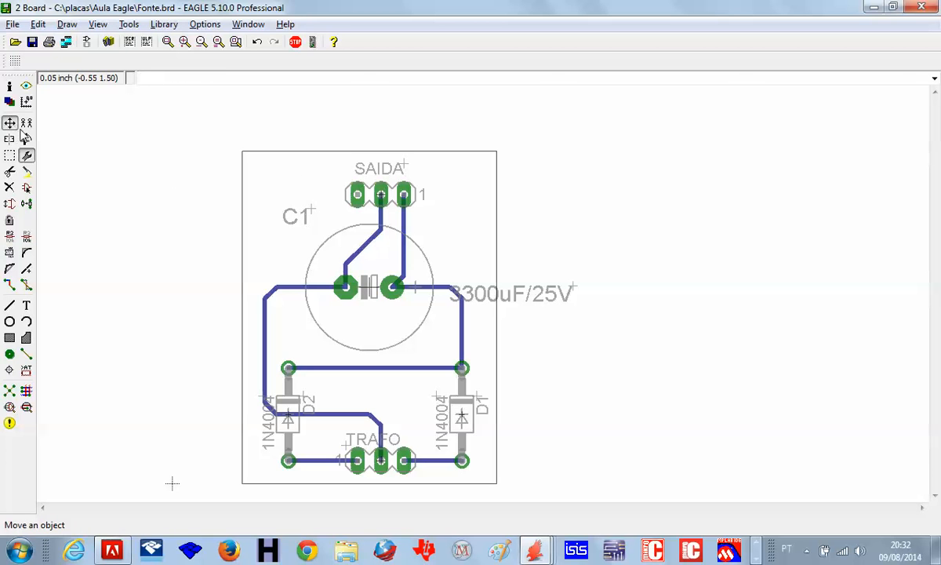
{"action": "left_click", "coordinate": [310, 211]}
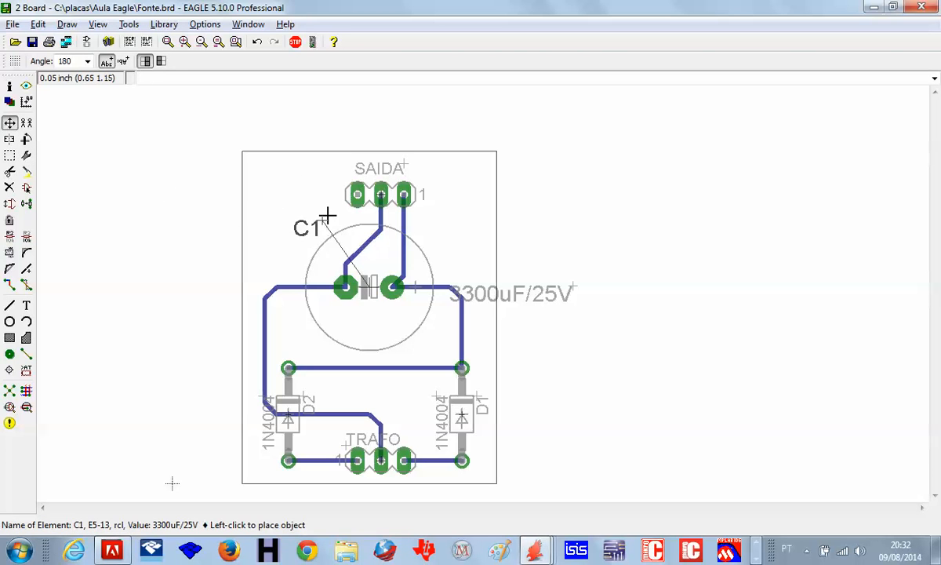
{"action": "left_click", "coordinate": [327, 216]}
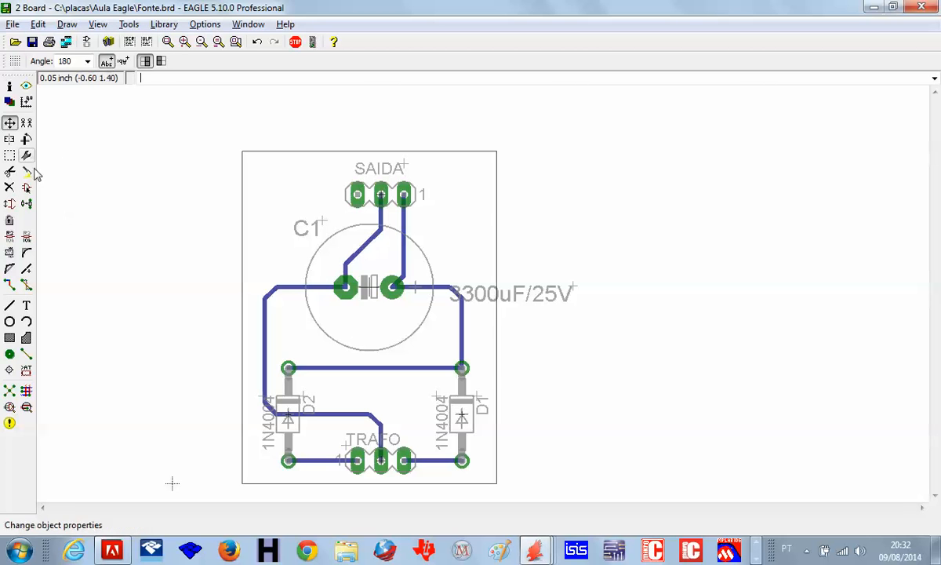
Step: Try the Name, Value and Off settings of the Display property on the lower components' text
{"action": "left_click", "coordinate": [287, 421]}
{"action": "left_click", "coordinate": [287, 419]}
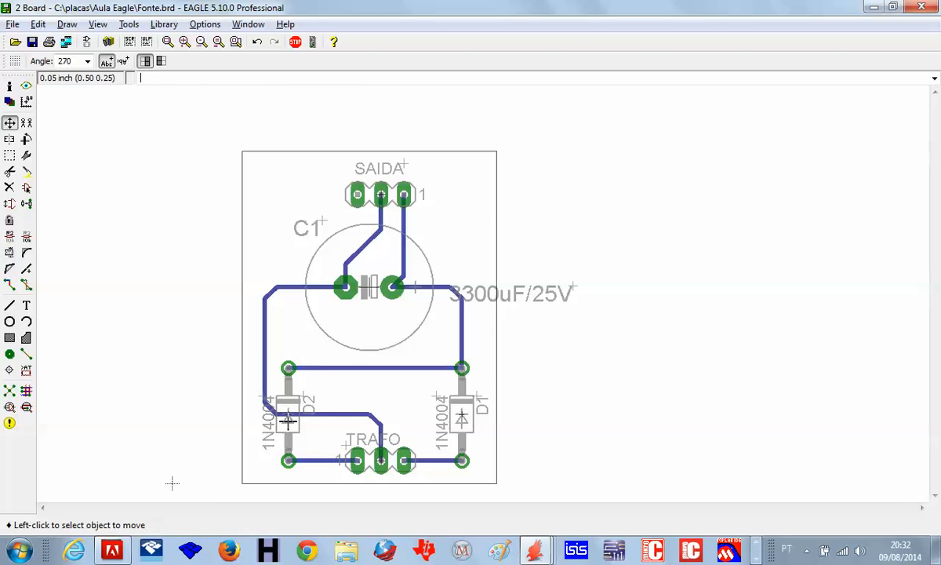
{"action": "left_click", "coordinate": [27, 156]}
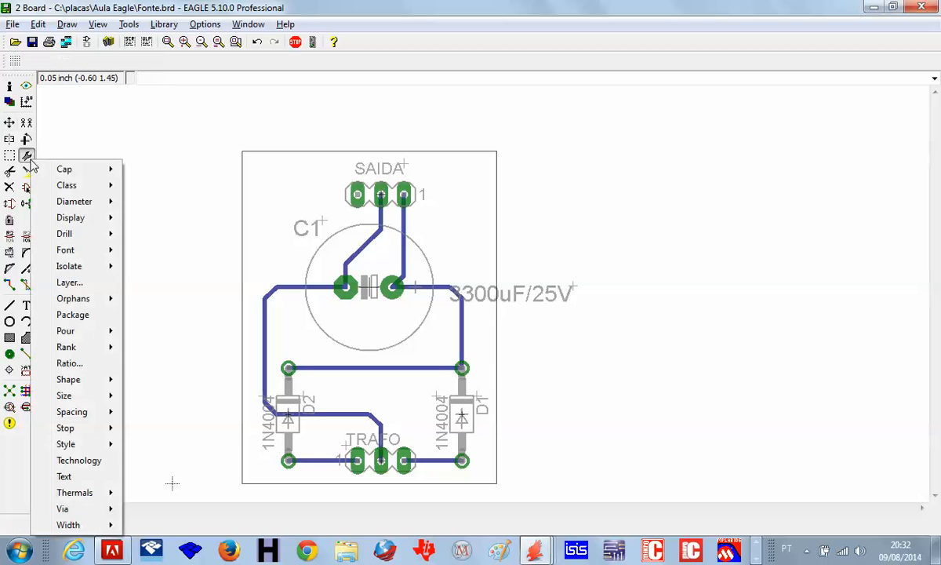
{"action": "mouse_move", "coordinate": [79, 217]}
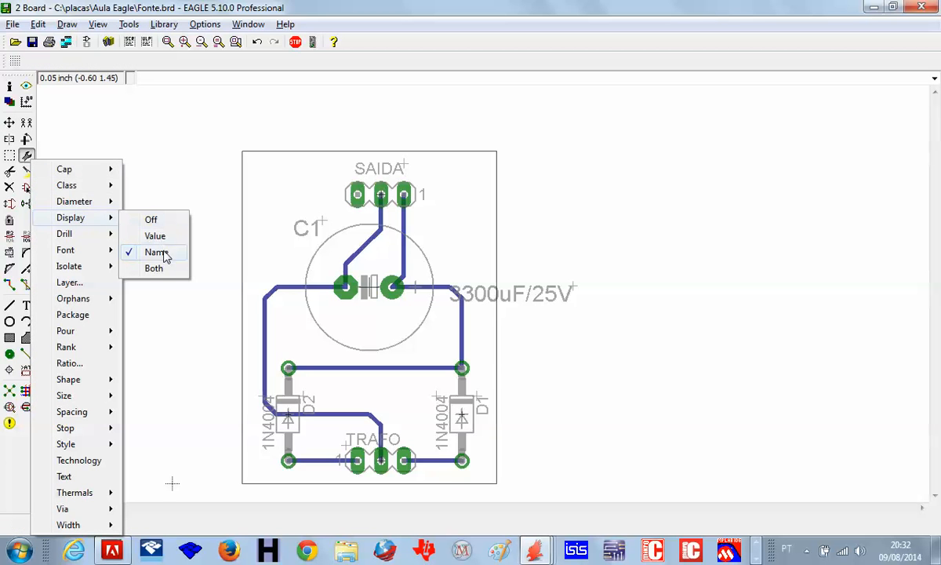
{"action": "left_click", "coordinate": [160, 252]}
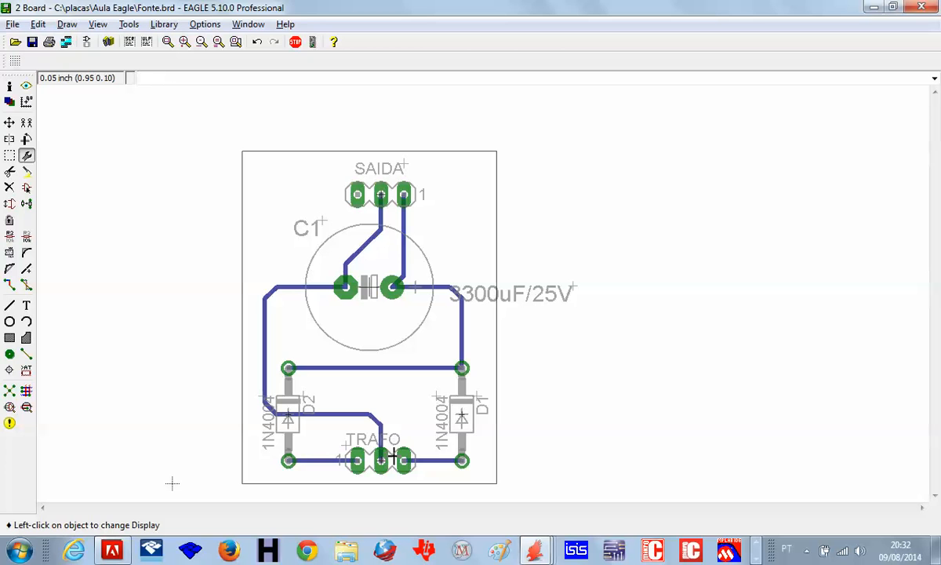
{"action": "left_click", "coordinate": [27, 156]}
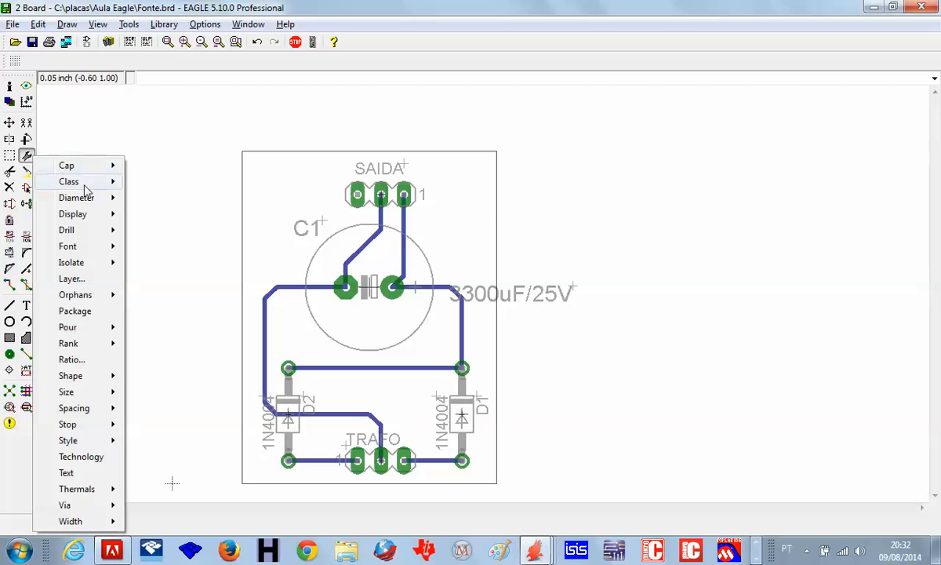
{"action": "mouse_move", "coordinate": [107, 215]}
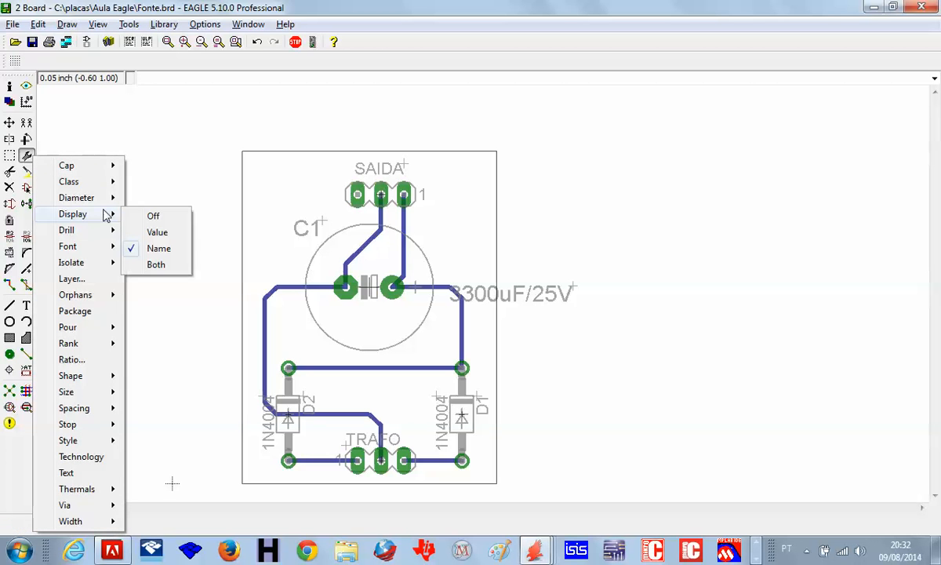
{"action": "left_click", "coordinate": [159, 232]}
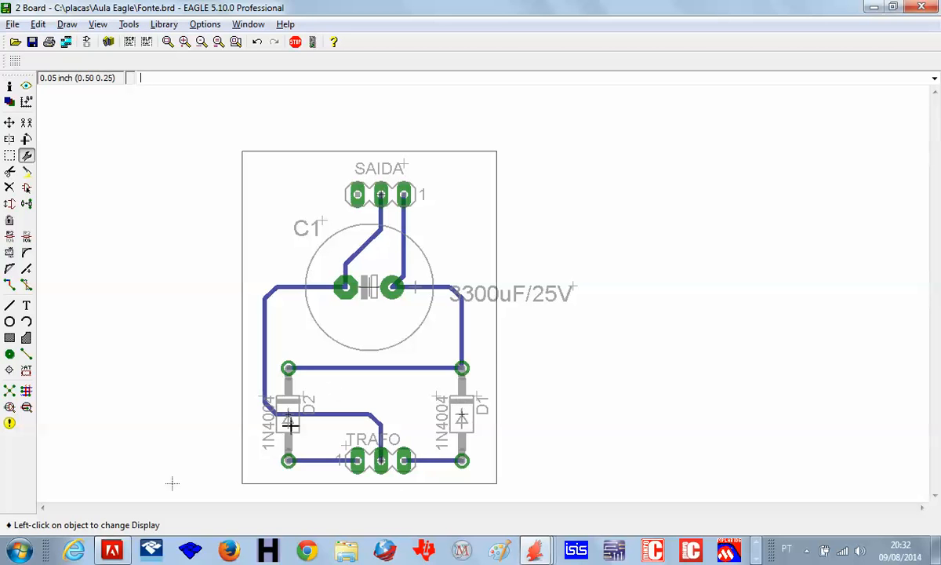
{"action": "left_click", "coordinate": [26, 156]}
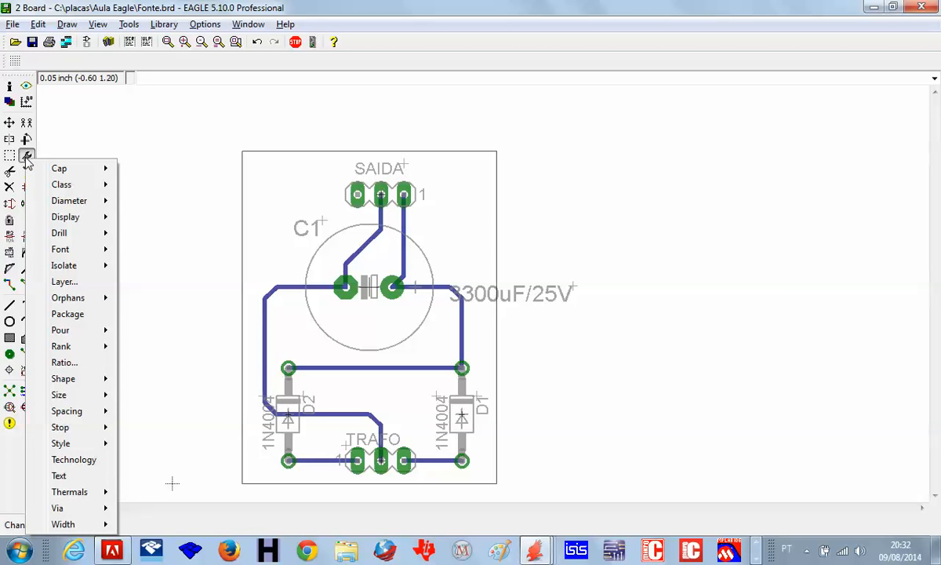
{"action": "mouse_move", "coordinate": [79, 205]}
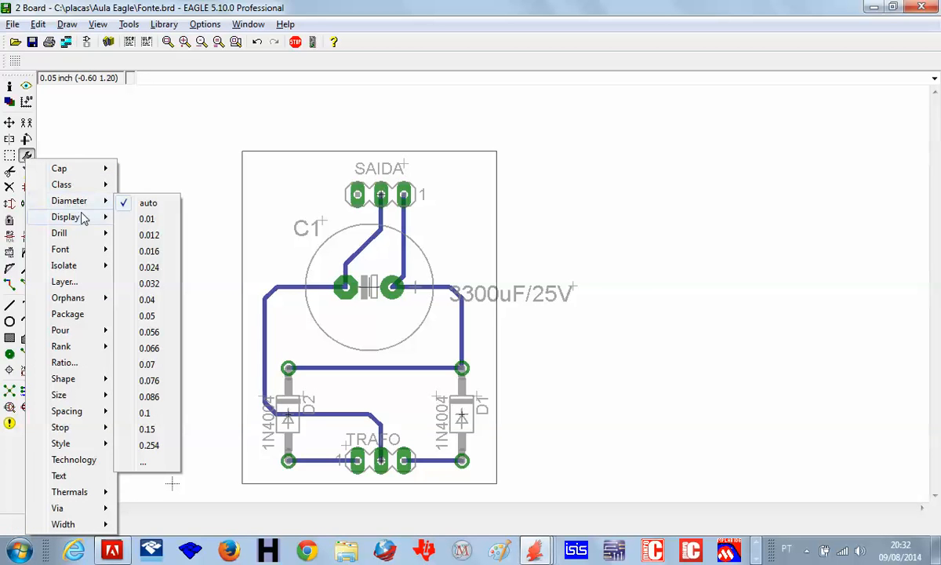
{"action": "left_click", "coordinate": [157, 222]}
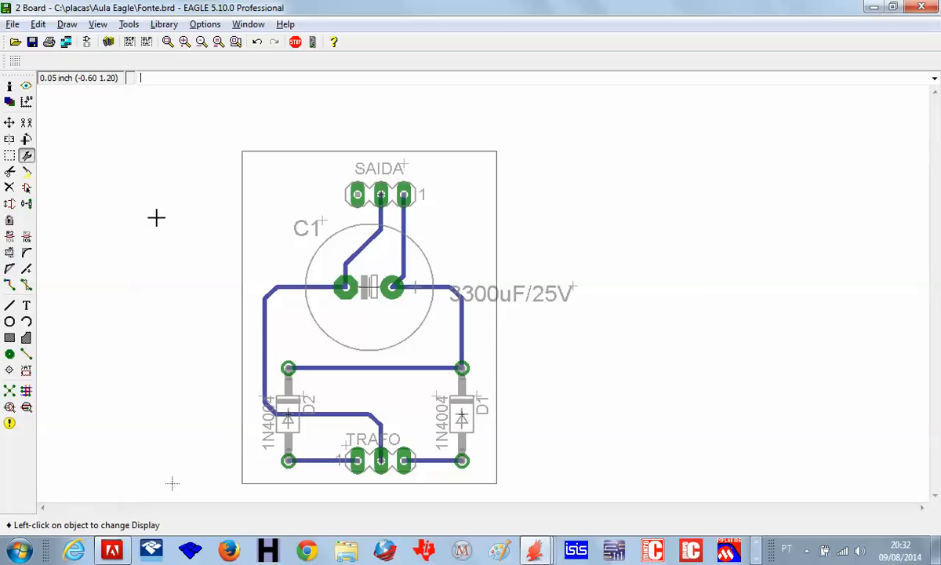
{"action": "left_click", "coordinate": [219, 42]}
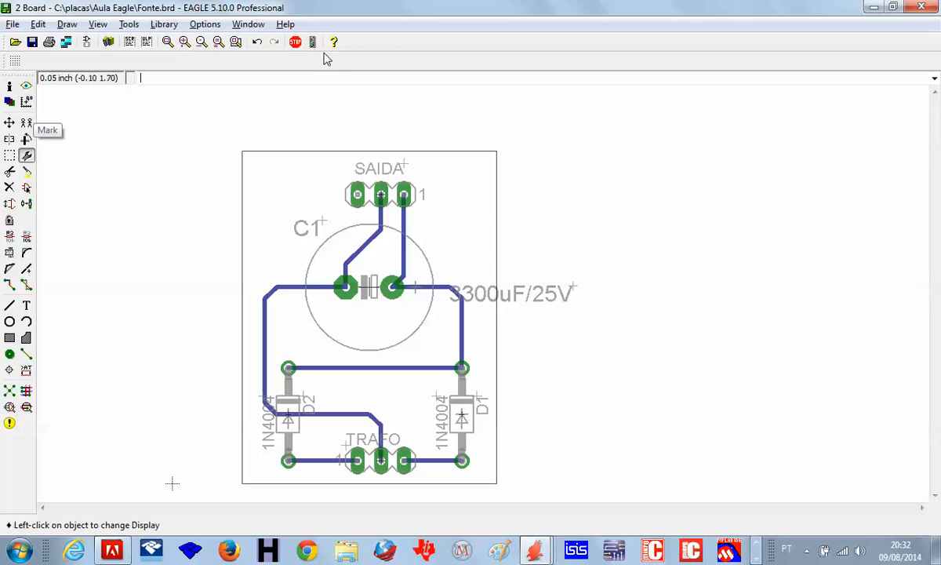
Step: Hide the Bottom and Top copper layers in the layer display settings
{"action": "left_click", "coordinate": [9, 101]}
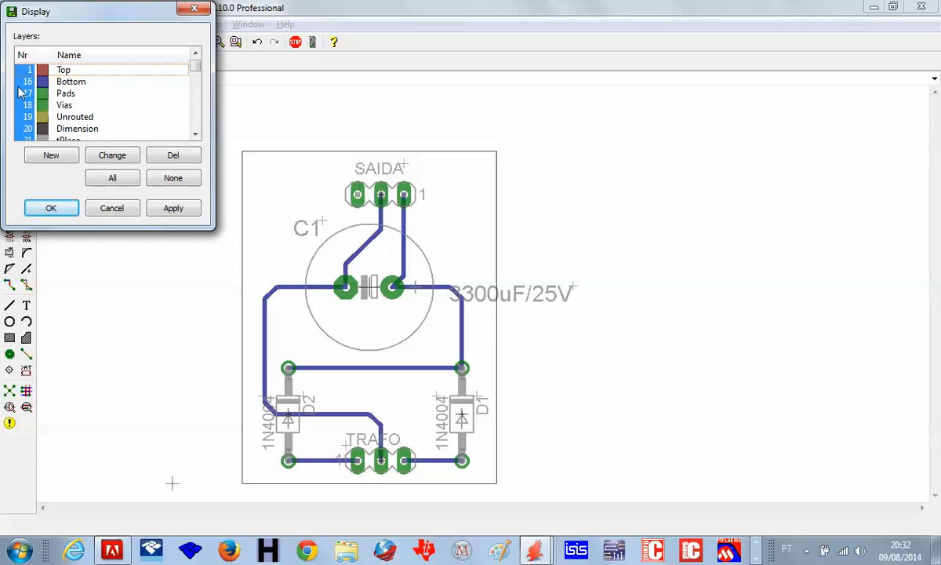
{"action": "left_click", "coordinate": [27, 81]}
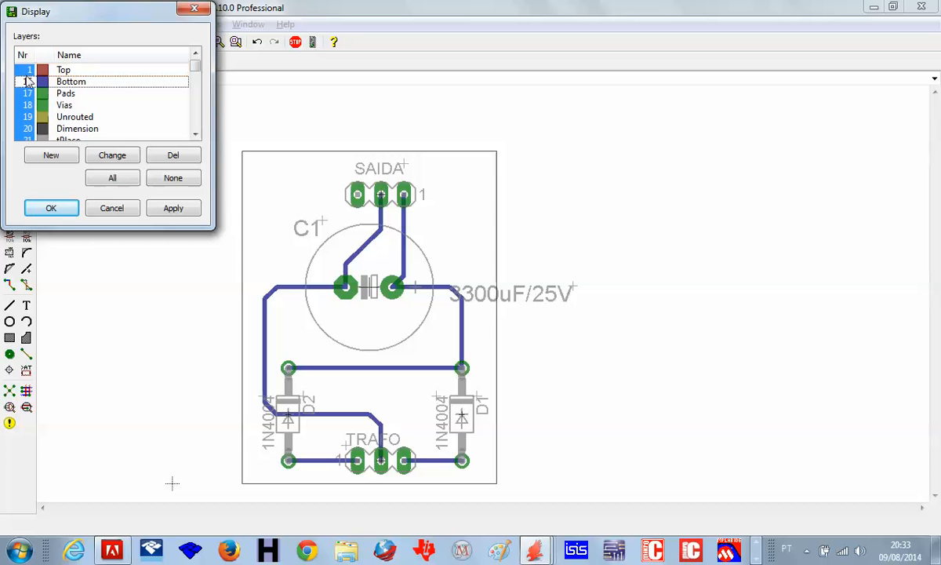
{"action": "left_click", "coordinate": [28, 71]}
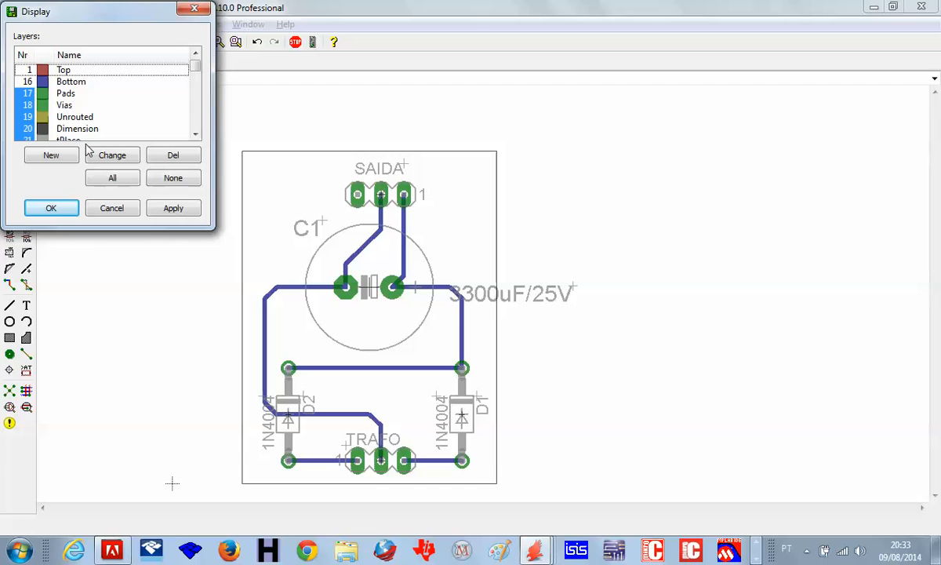
{"action": "left_click", "coordinate": [51, 208]}
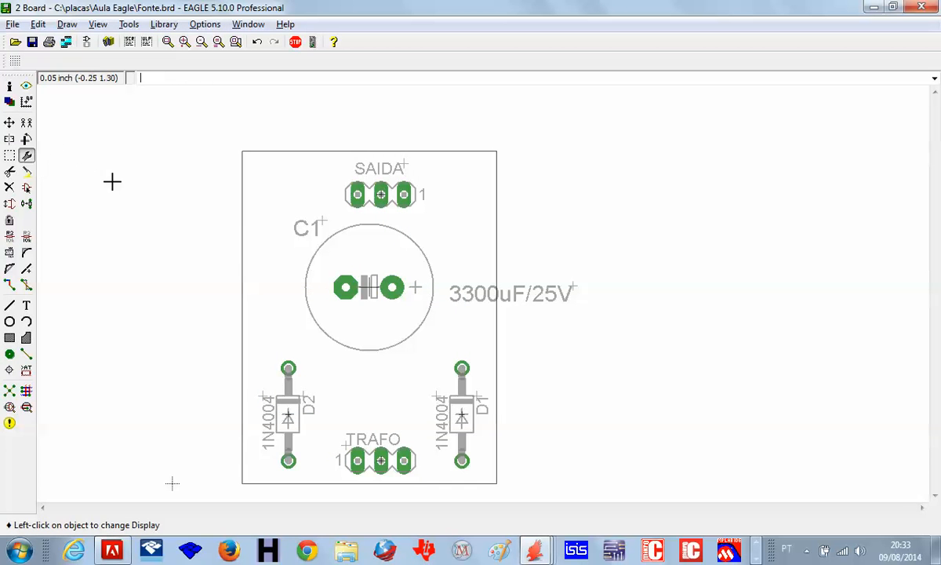
Step: Try the Name setting of the Display property on C1's label with the copper tracks hidden
{"action": "left_click", "coordinate": [26, 155]}
{"action": "mouse_move", "coordinate": [93, 208]}
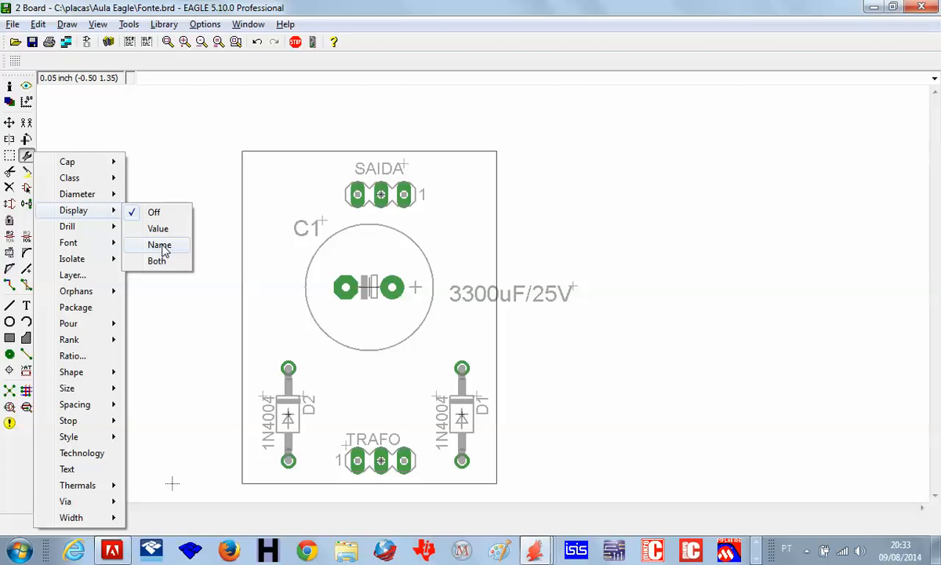
{"action": "left_click", "coordinate": [160, 246]}
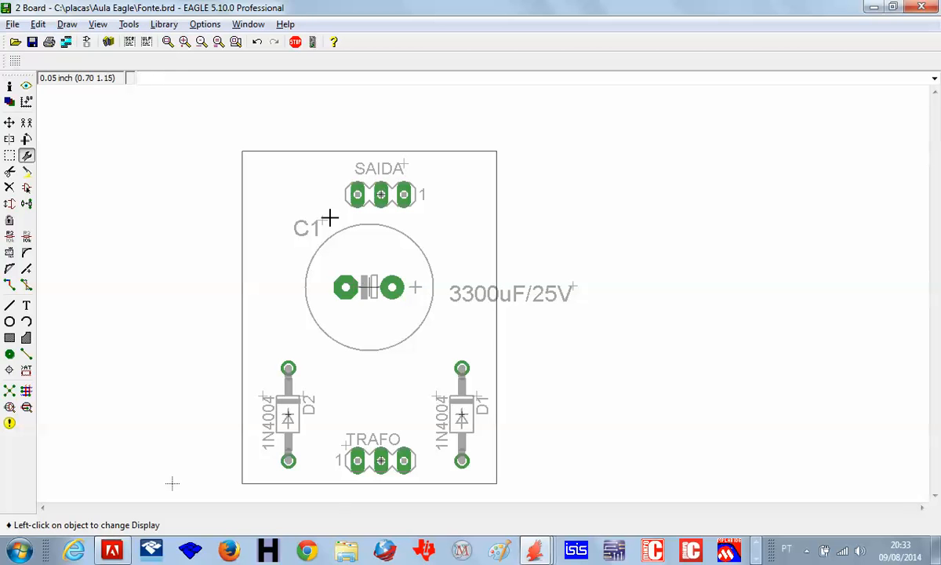
Step: Switch the Bottom and Top layers back on in the layer display settings
{"action": "left_click", "coordinate": [10, 102]}
{"action": "left_click", "coordinate": [32, 83]}
{"action": "left_click", "coordinate": [32, 72]}
Step: Hide the tValues and bValues layers in the layer display settings and apply the change to the board
{"action": "left_click", "coordinate": [195, 135]}
{"action": "left_click", "coordinate": [196, 134]}
{"action": "left_click", "coordinate": [195, 135]}
{"action": "left_click", "coordinate": [196, 134]}
{"action": "left_click", "coordinate": [195, 134]}
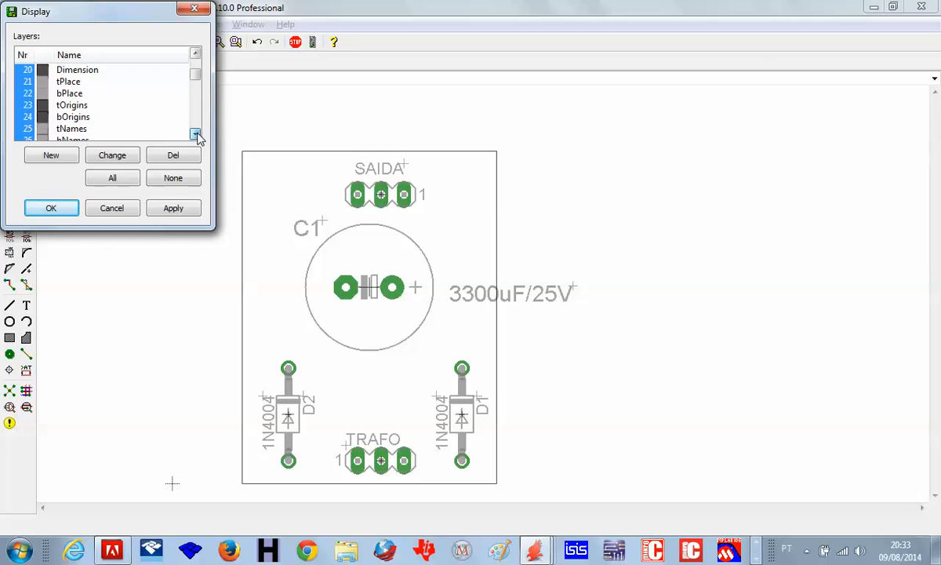
{"action": "left_click", "coordinate": [195, 134]}
{"action": "left_click", "coordinate": [196, 134]}
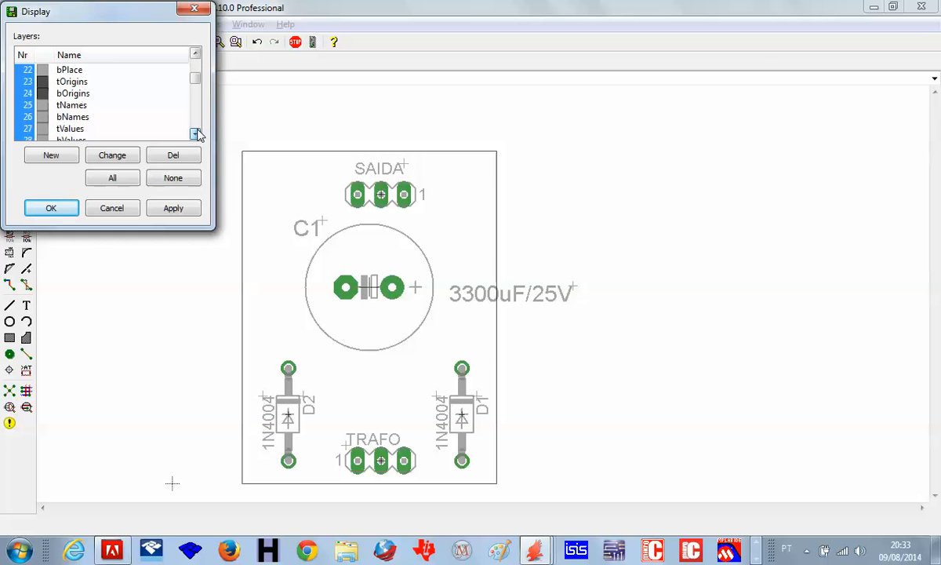
{"action": "left_click", "coordinate": [195, 134]}
{"action": "left_click", "coordinate": [32, 117]}
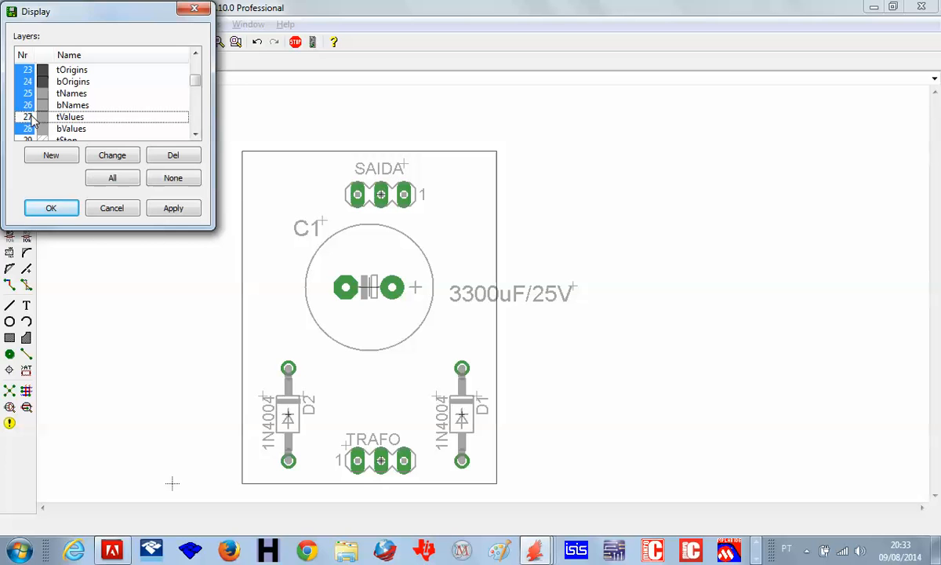
{"action": "left_click", "coordinate": [31, 128]}
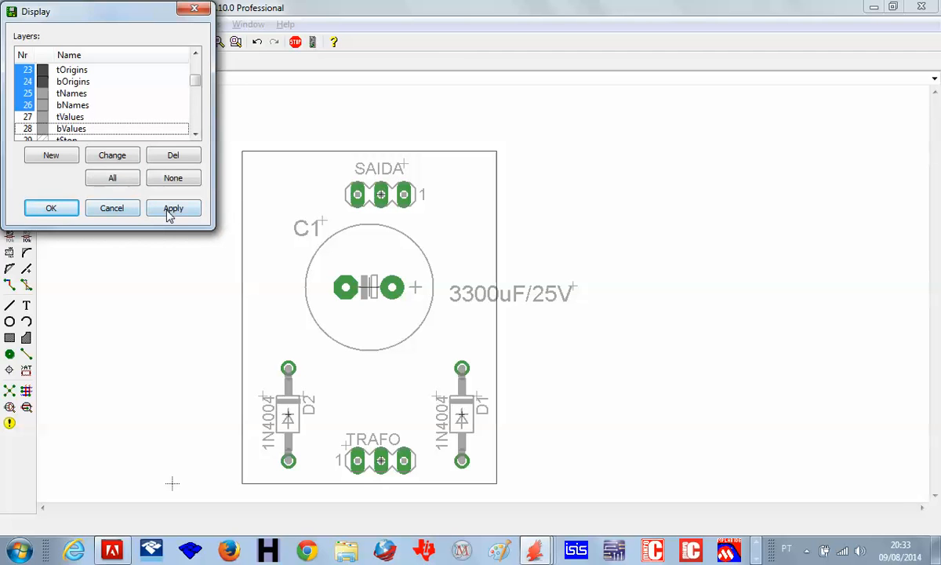
{"action": "left_click", "coordinate": [169, 210]}
{"action": "left_click", "coordinate": [62, 209]}
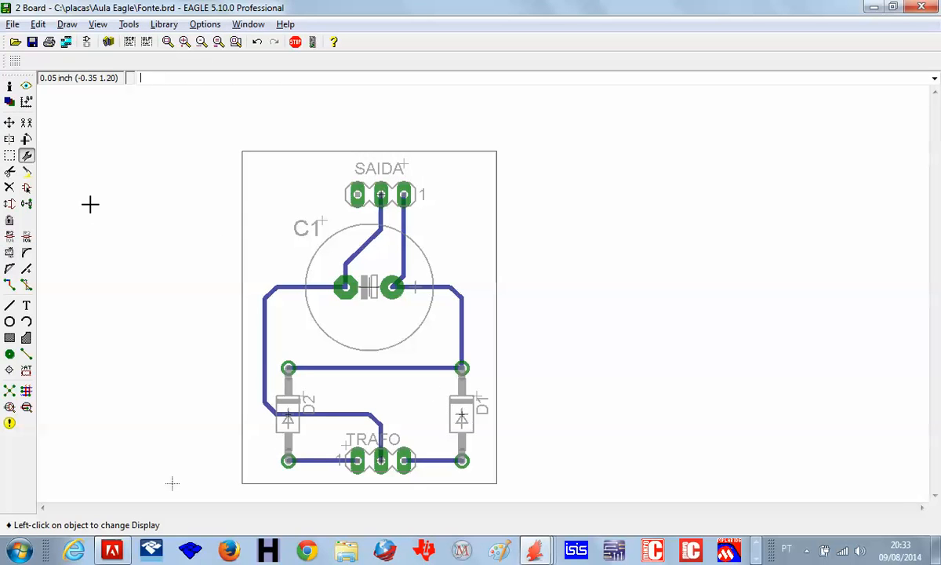
Step: Move C1's name label slightly down and to the left, beside the upper-left edge of the capacitor outline
{"action": "left_click", "coordinate": [10, 123]}
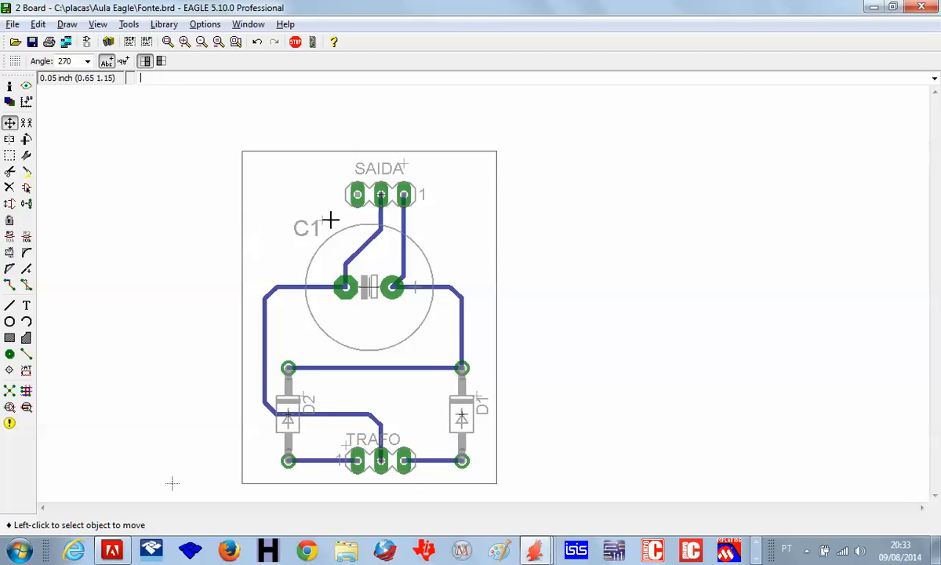
{"action": "left_click", "coordinate": [315, 217]}
{"action": "left_click", "coordinate": [306, 239]}
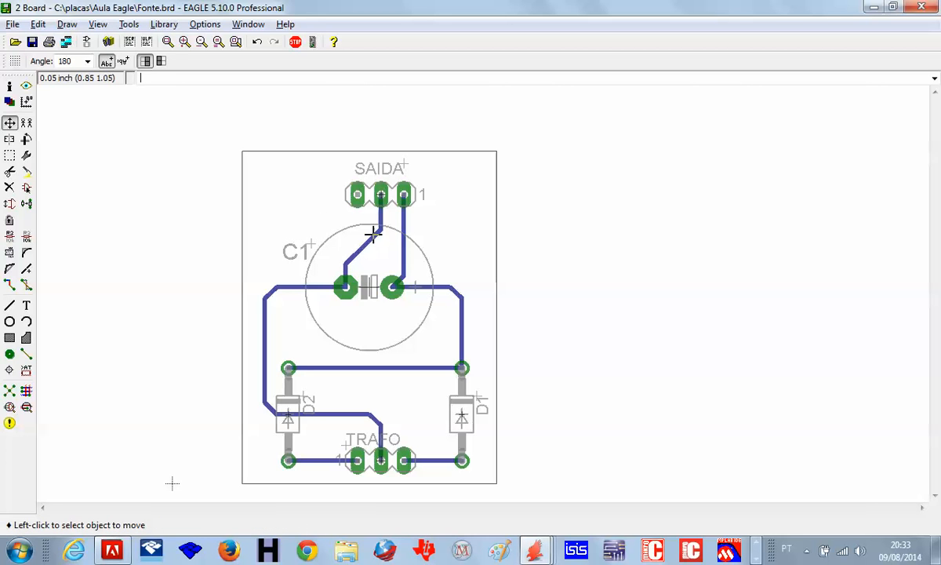
Step: Rotate the D2 and D1 name labels to horizontal, placing D2's at its diode's lower left and D1's left of its body
{"action": "left_click", "coordinate": [308, 401]}
{"action": "right_click", "coordinate": [264, 428]}
{"action": "left_click", "coordinate": [253, 451]}
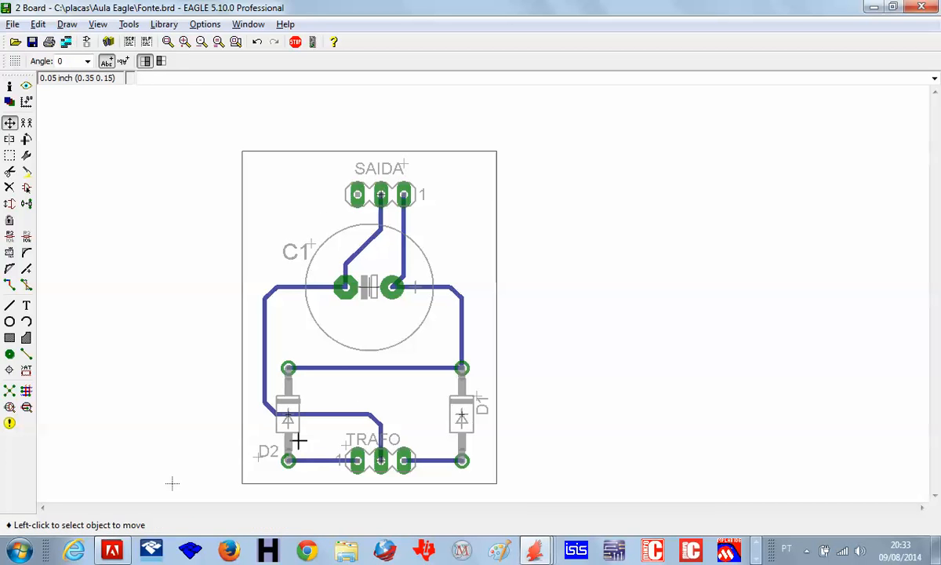
{"action": "left_click", "coordinate": [476, 405]}
{"action": "right_click", "coordinate": [474, 421]}
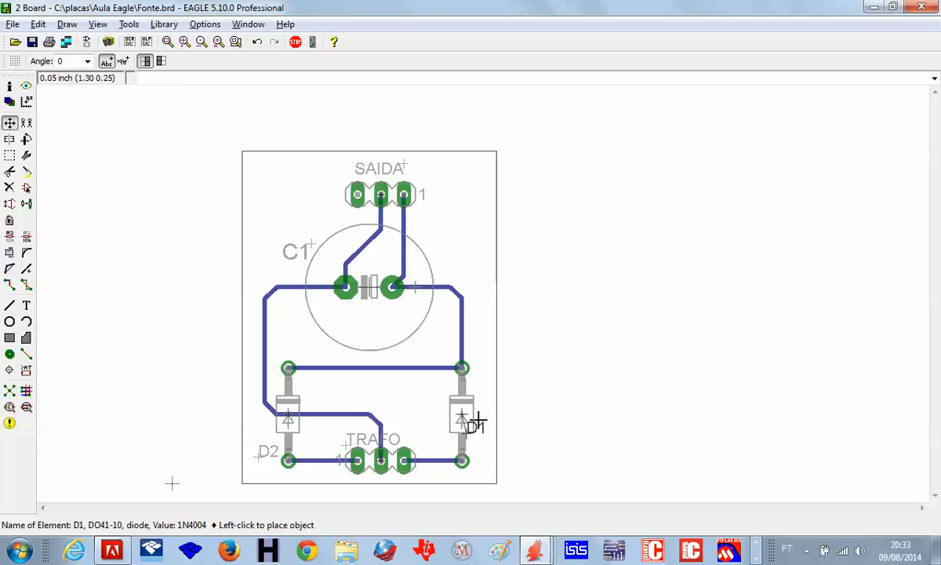
{"action": "left_click", "coordinate": [429, 403]}
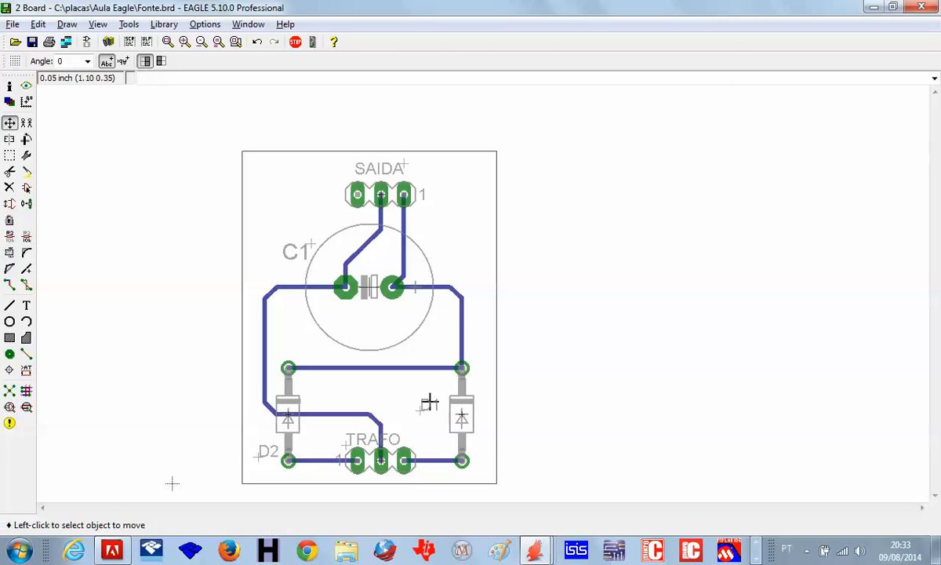
{"action": "left_click", "coordinate": [267, 451]}
{"action": "left_click", "coordinate": [265, 440]}
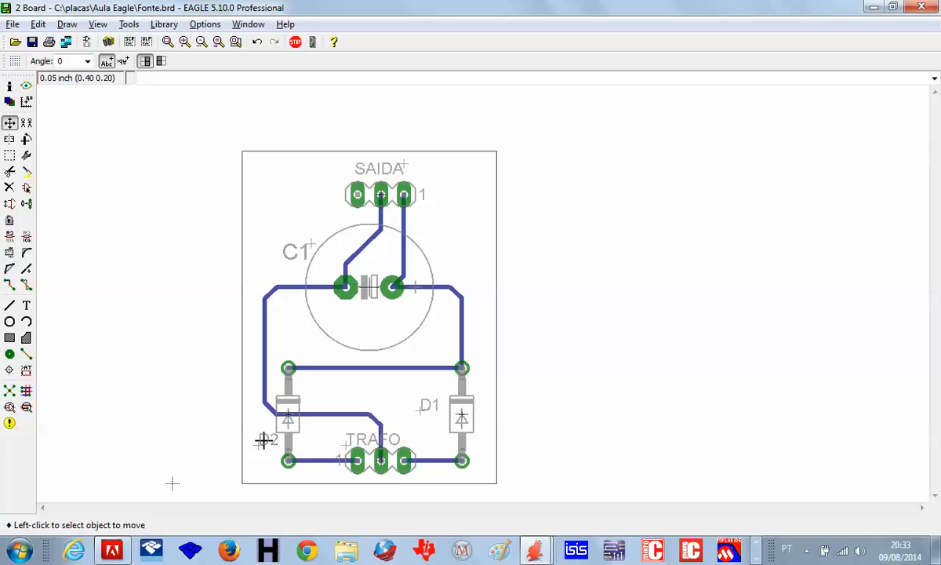
Step: Shift the TRAFO label slightly right above its connector and save the board
{"action": "left_click", "coordinate": [345, 446]}
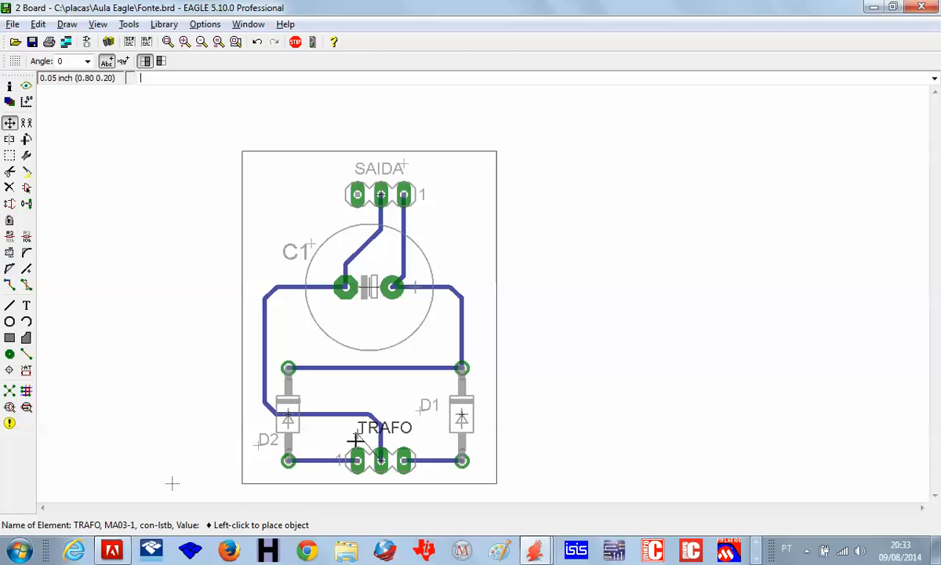
{"action": "left_click", "coordinate": [353, 445]}
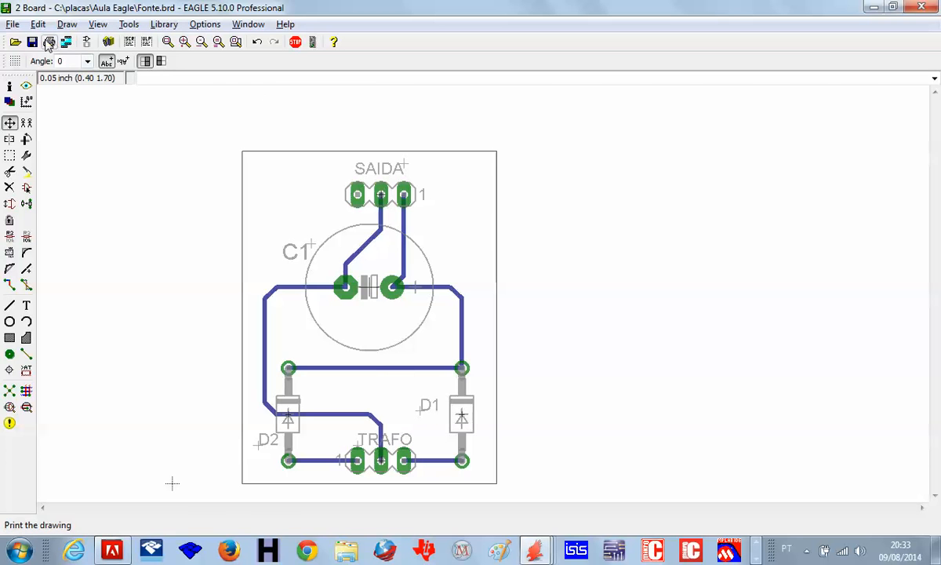
{"action": "left_click", "coordinate": [32, 42]}
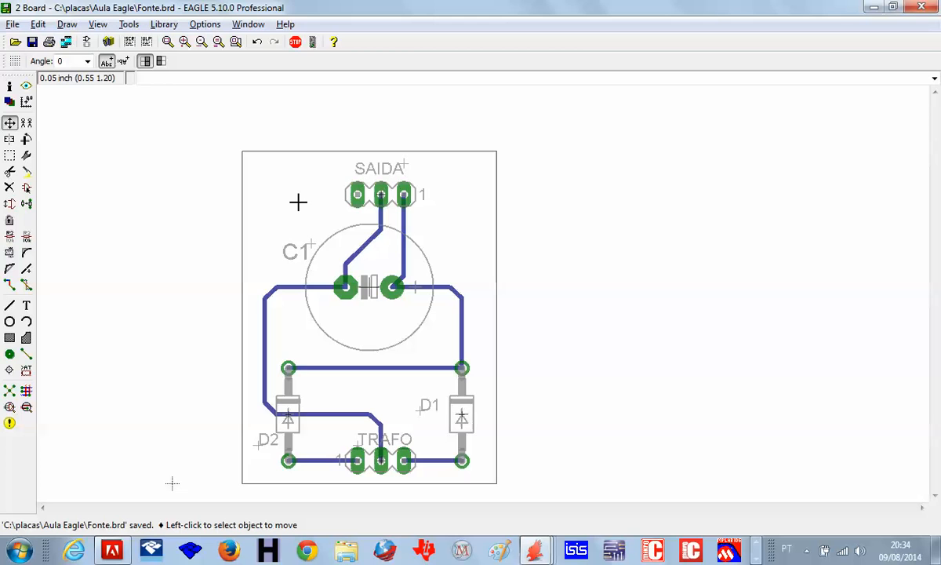